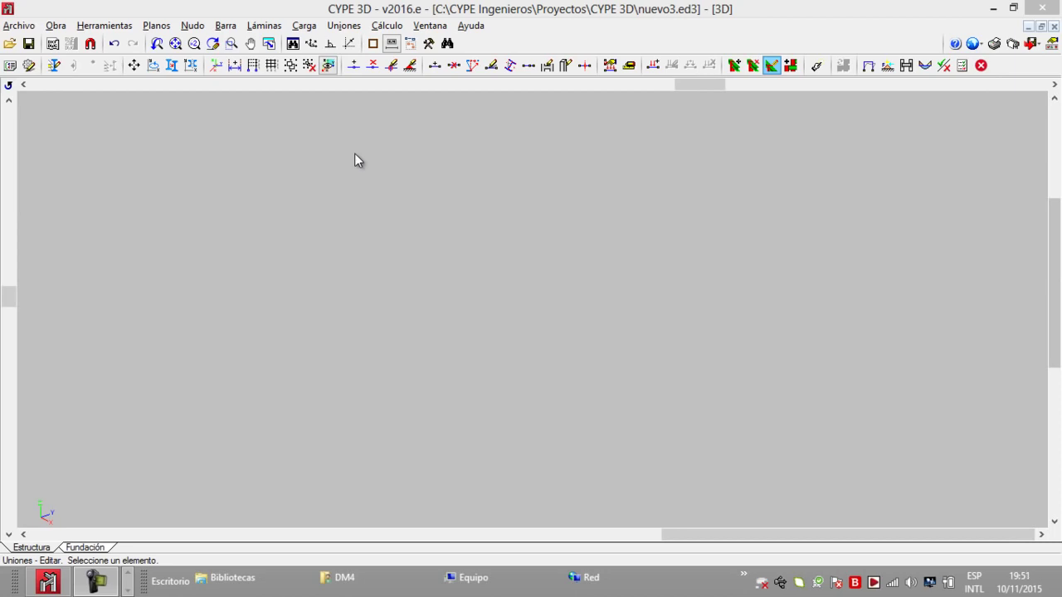
Create a new empty job named nuevo5.
left_click(18, 25)
left_click(33, 43)
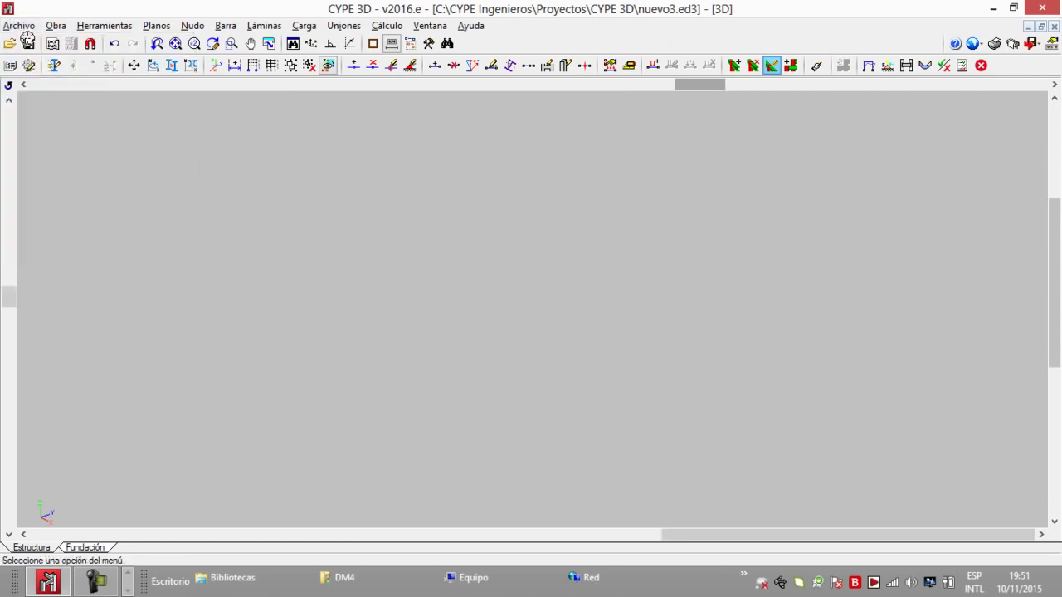
left_click(498, 274)
type("4")
left_click(401, 365)
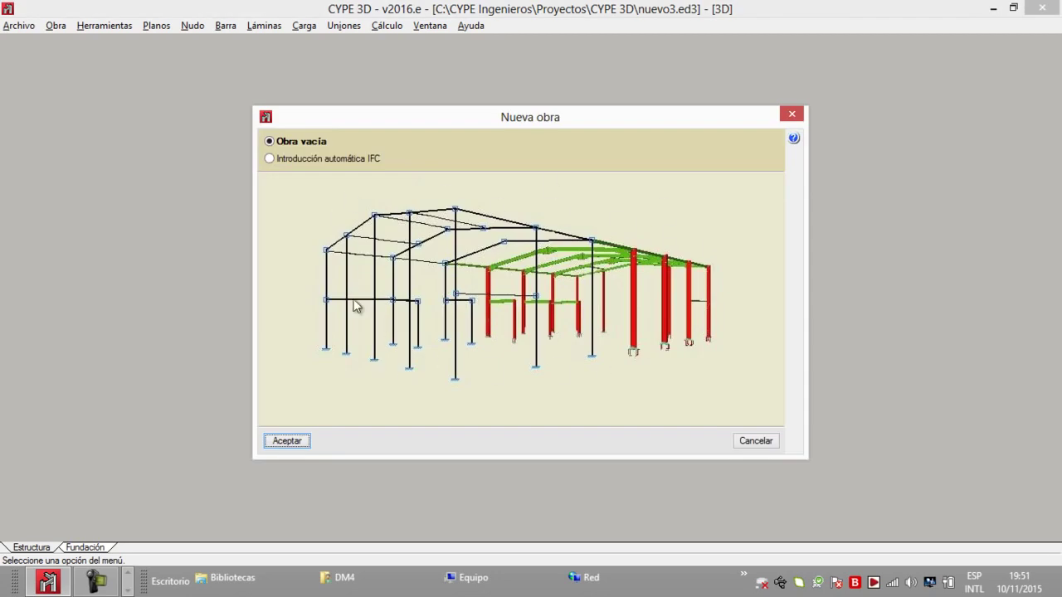
left_click(305, 440)
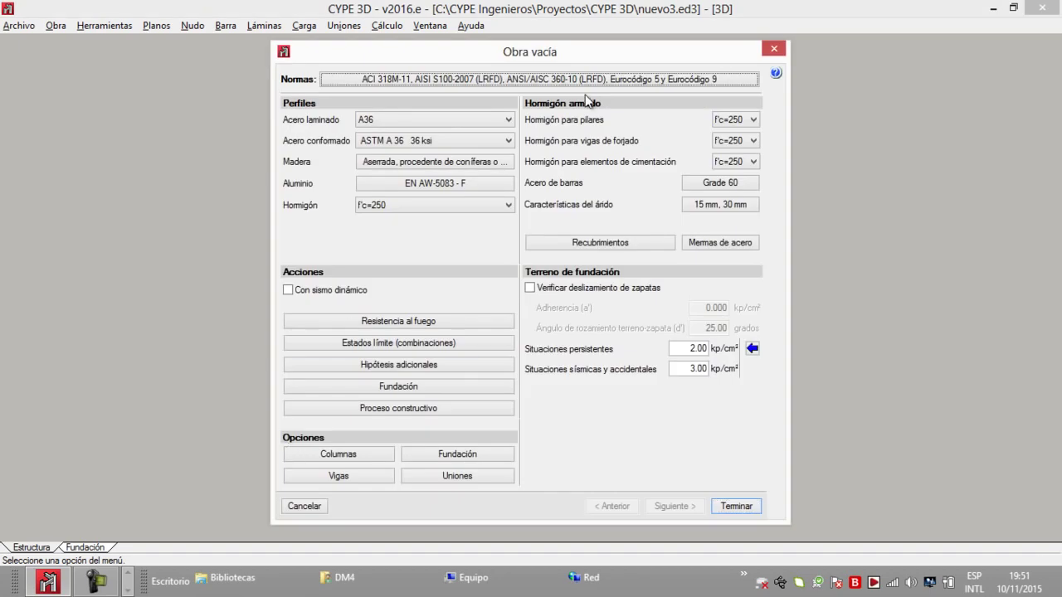
Review the job's selected design codes and the reinforcement tables for columns, leaving both without changes.
left_click(589, 81)
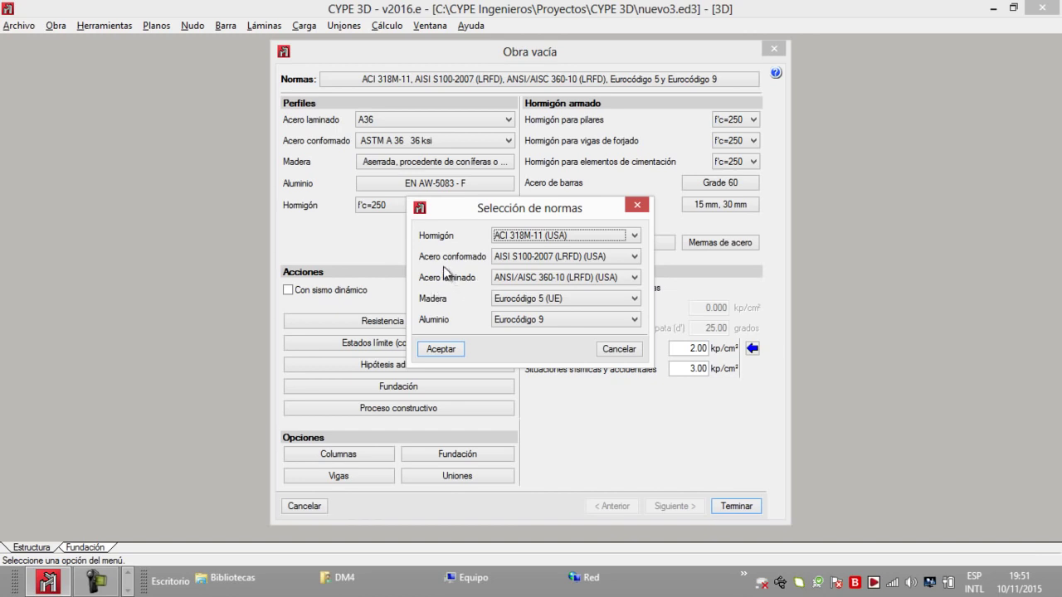
left_click(637, 207)
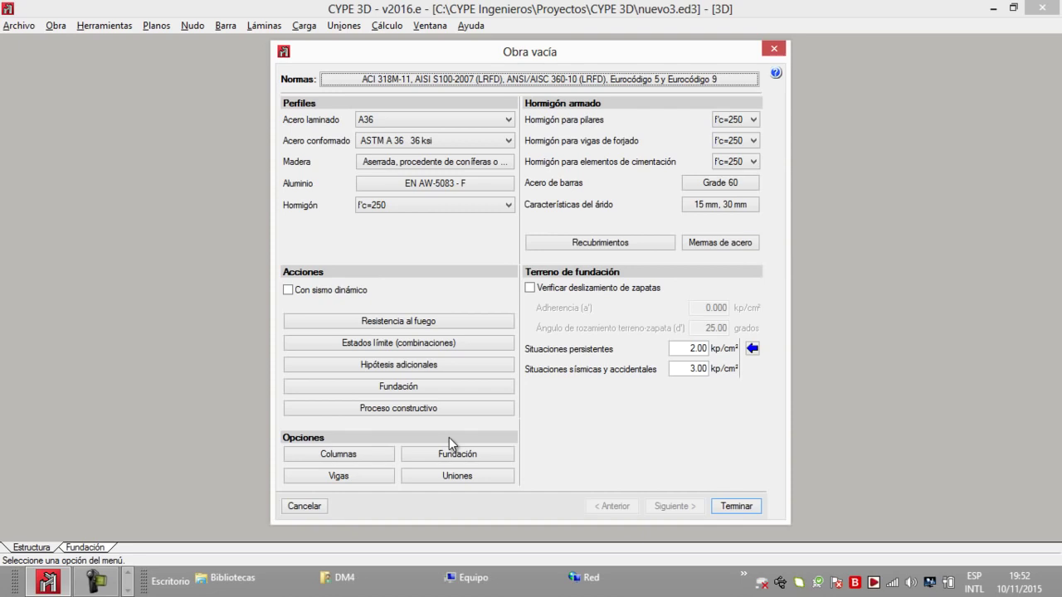
left_click(367, 457)
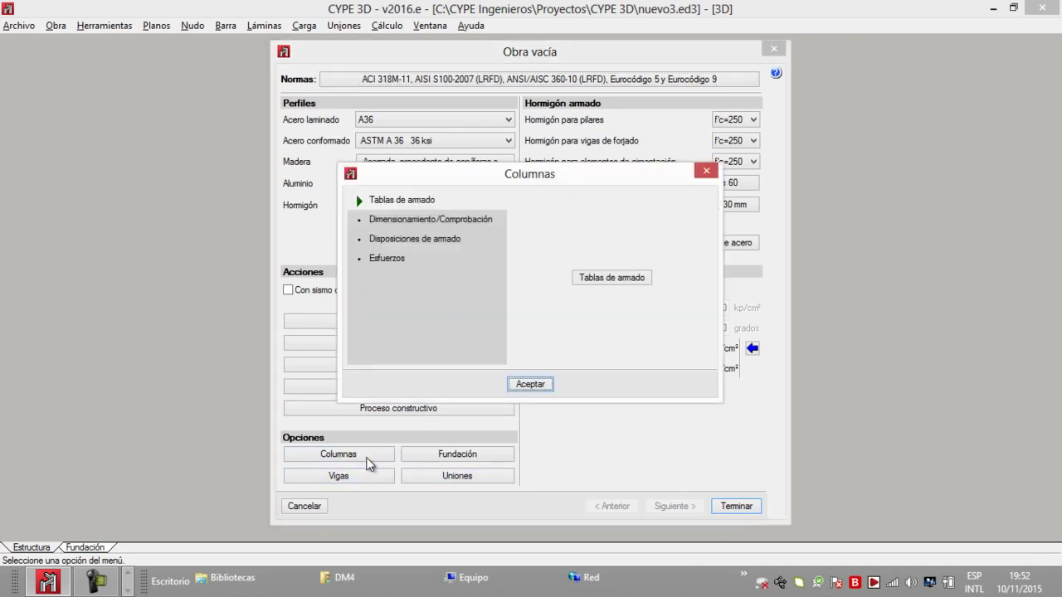
left_click(589, 280)
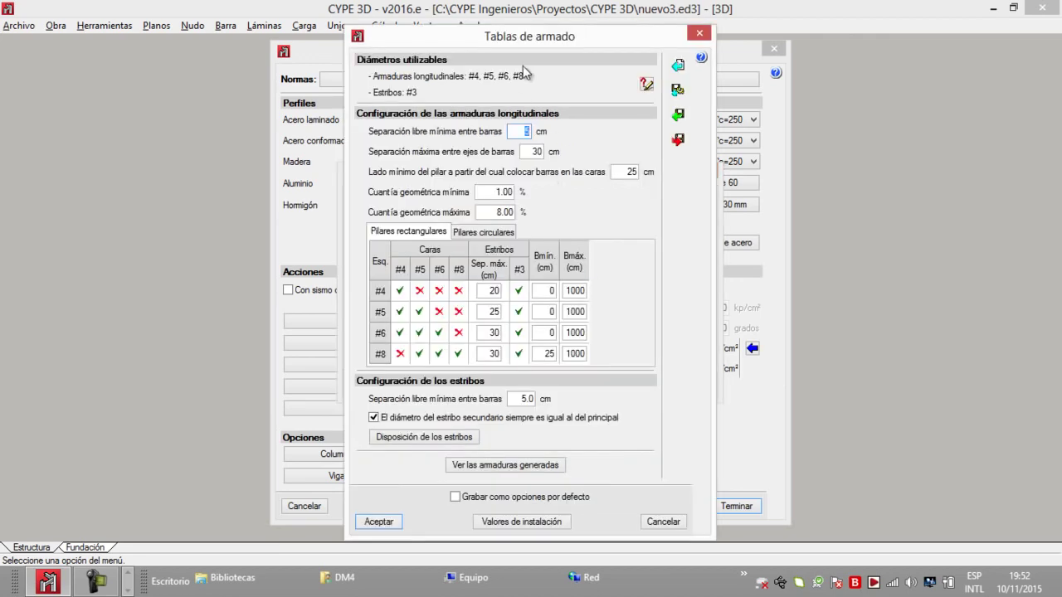
left_click(699, 33)
left_click(710, 171)
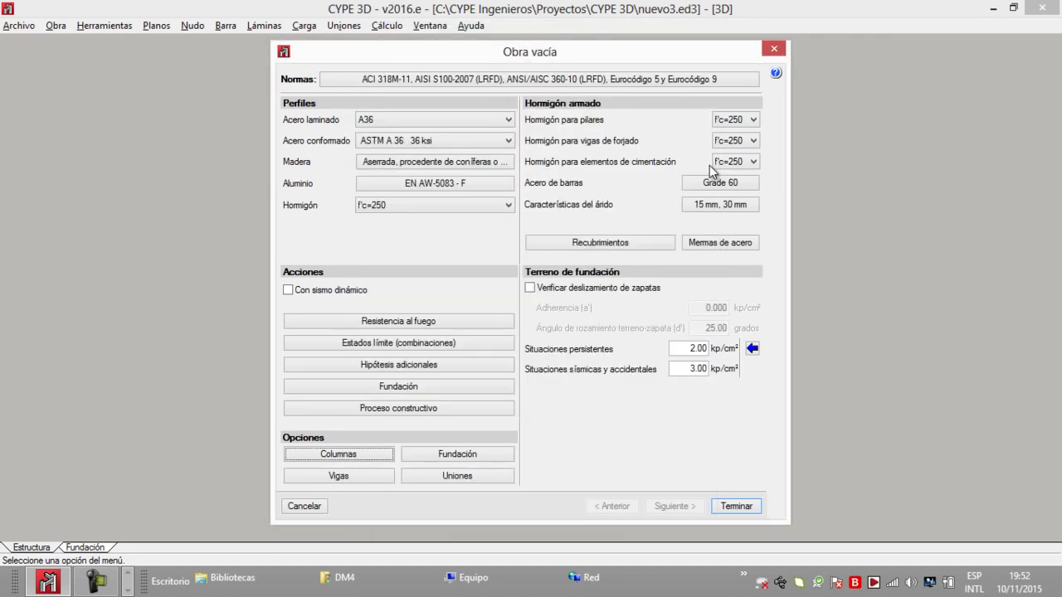
Enable dynamic seismic action under Ecuador's NEC-SE-DS 2014 code and finish the job setup with the ASCE 7 limit states.
left_click(288, 290)
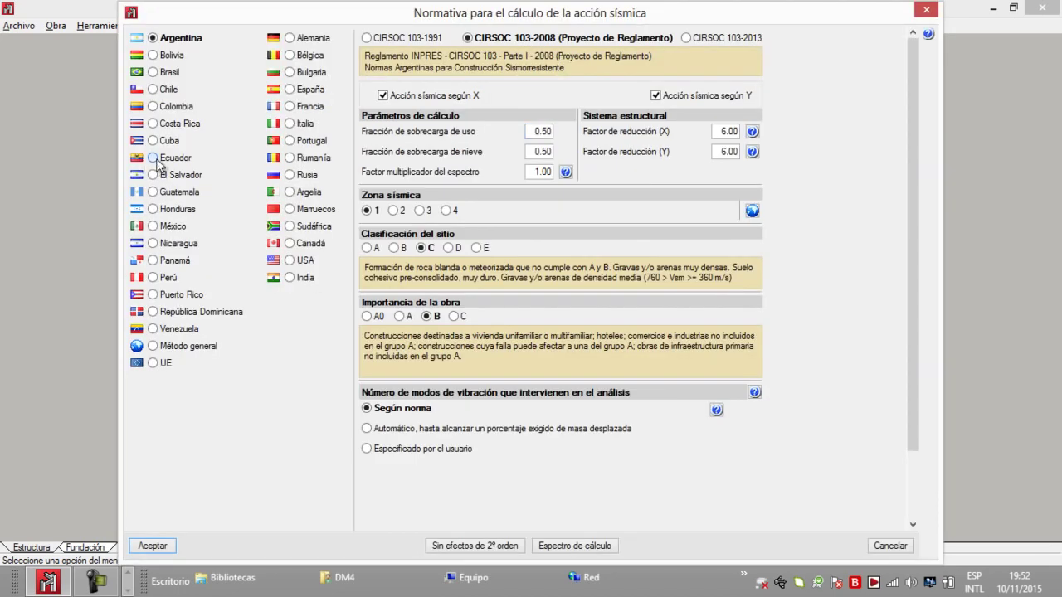
left_click(154, 158)
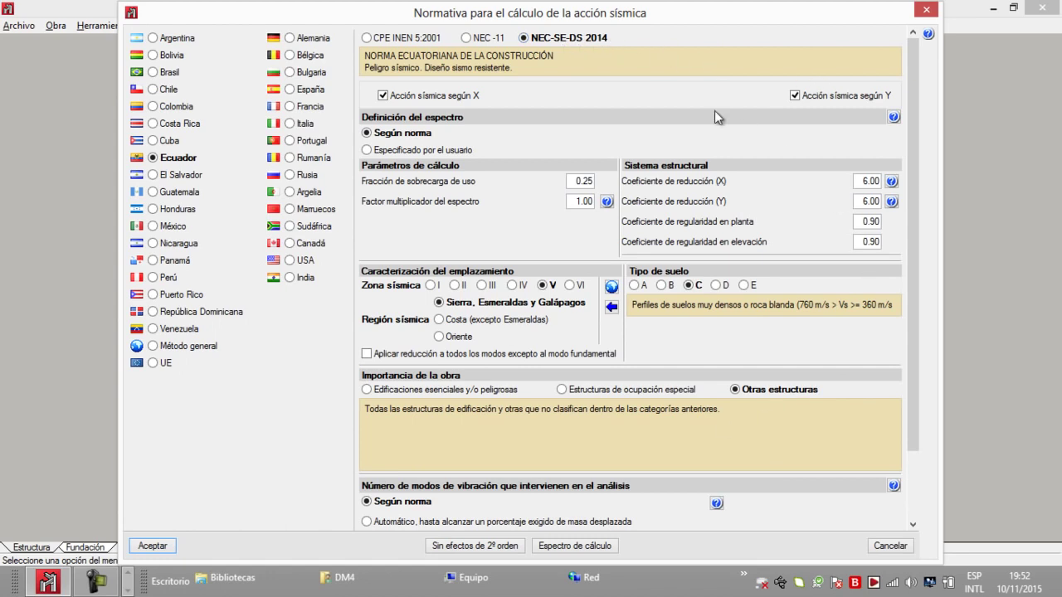
left_click_drag(910, 404, 907, 474)
left_click(597, 548)
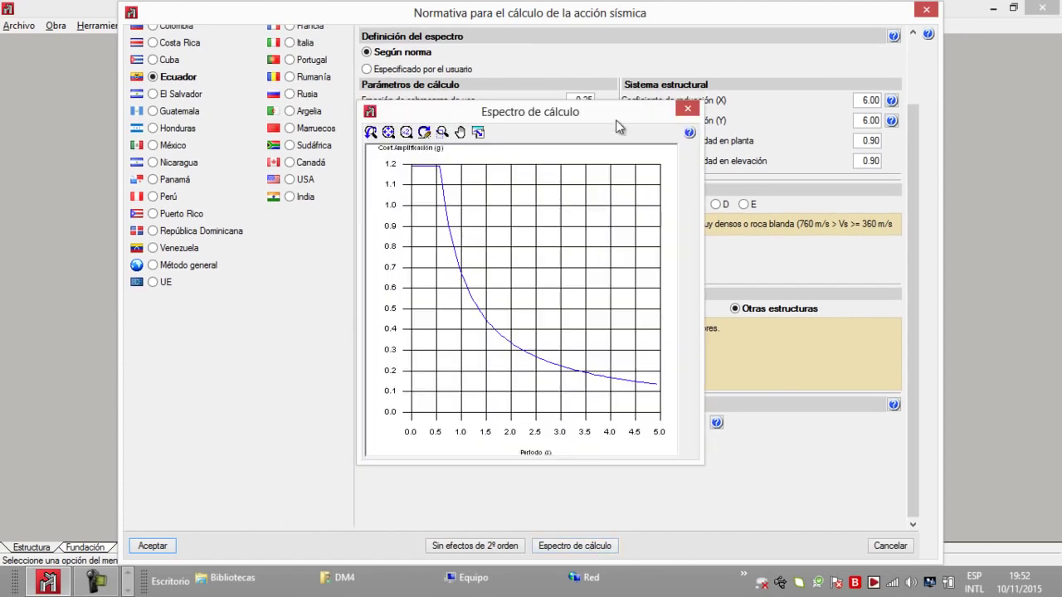
left_click(687, 108)
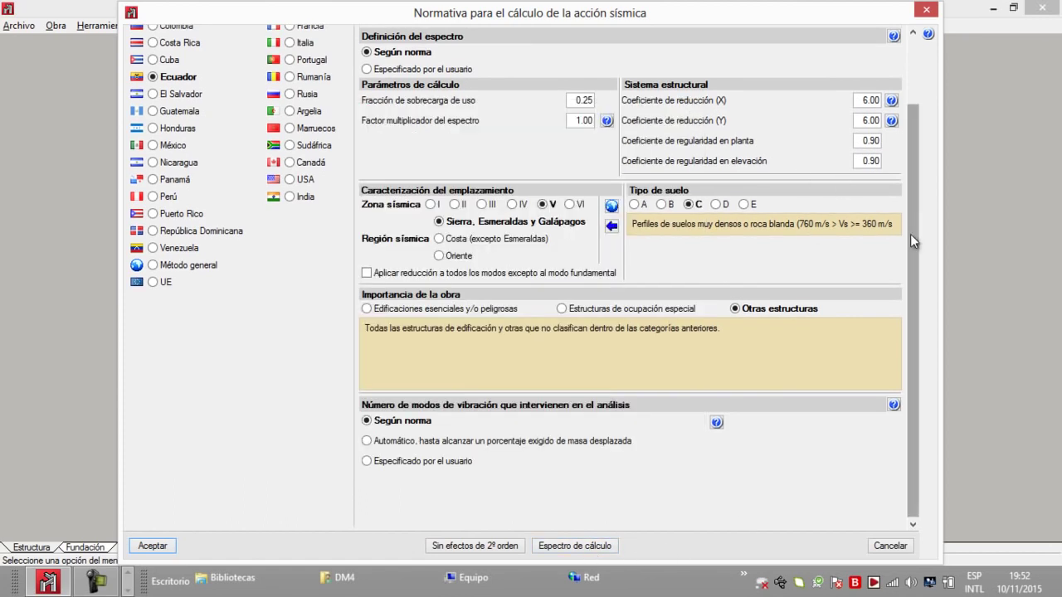
left_click(163, 548)
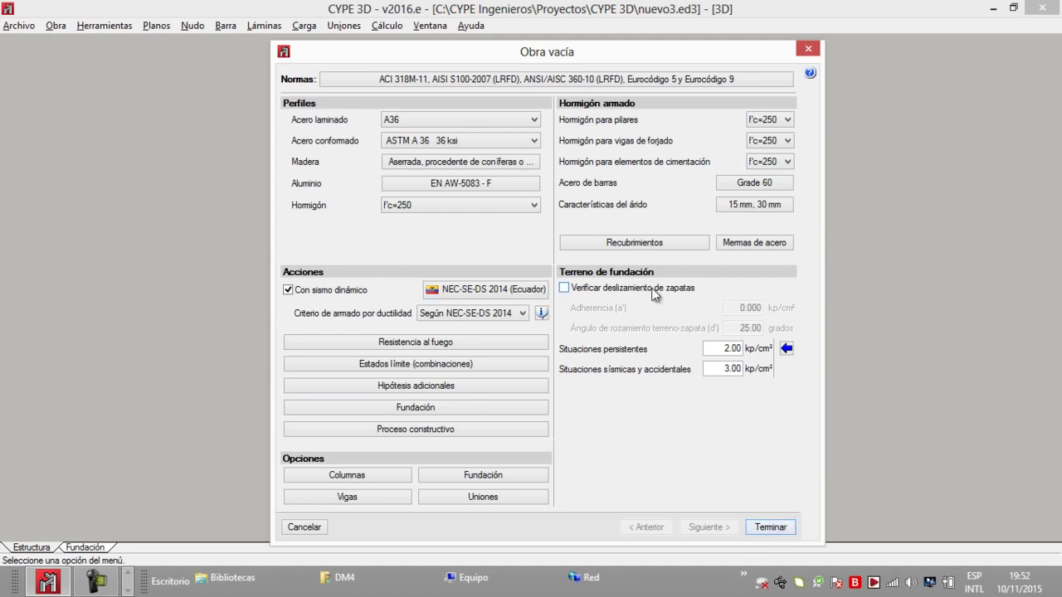
left_click(770, 527)
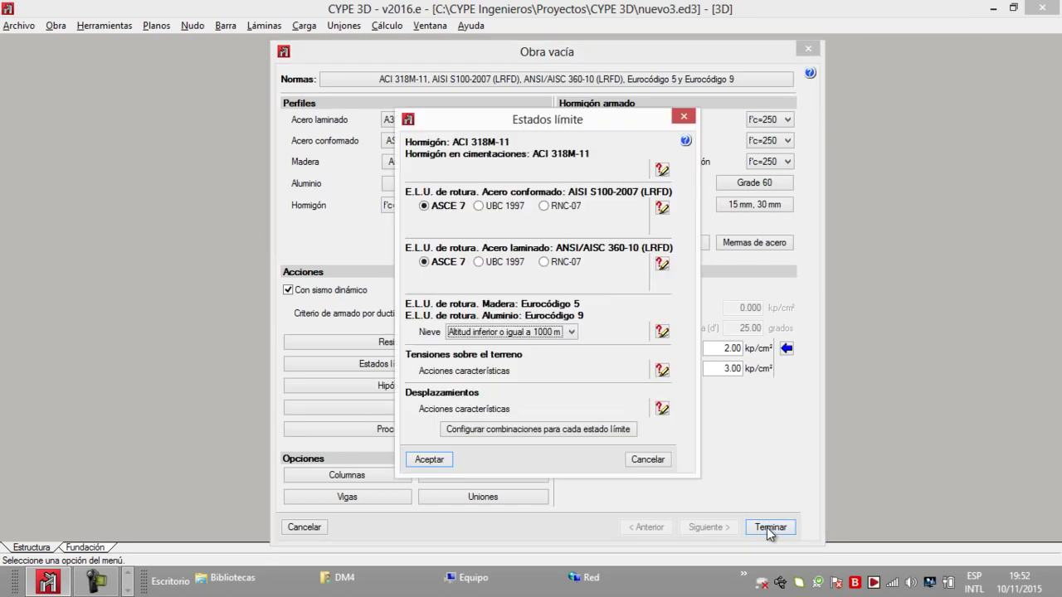
left_click(431, 461)
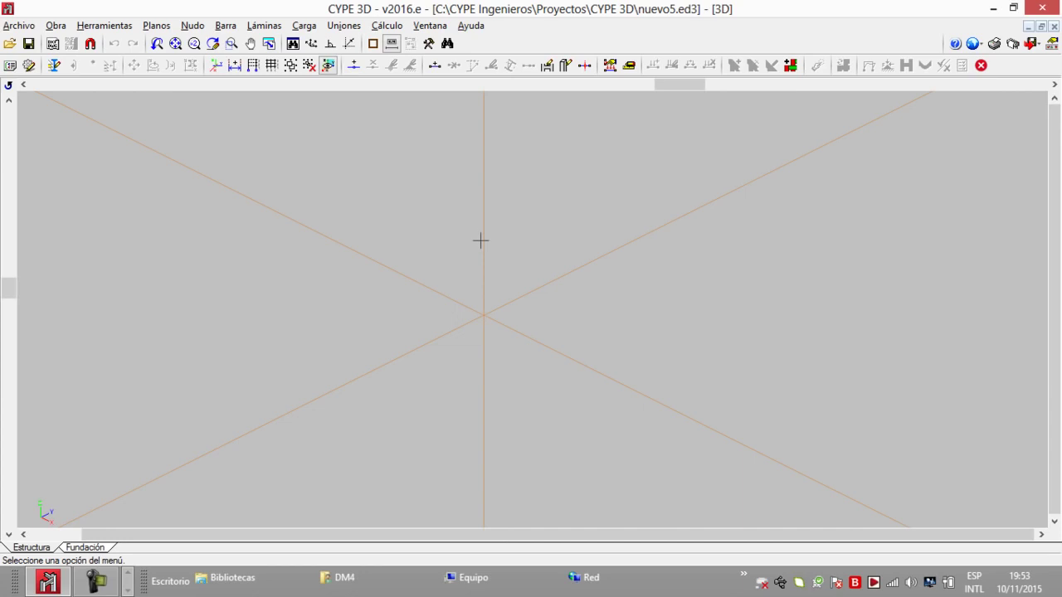
Start a new bar and describe it as a generic rolled steel I-section with the IPE 300 profile.
middle_click_drag(496, 226, 473, 228)
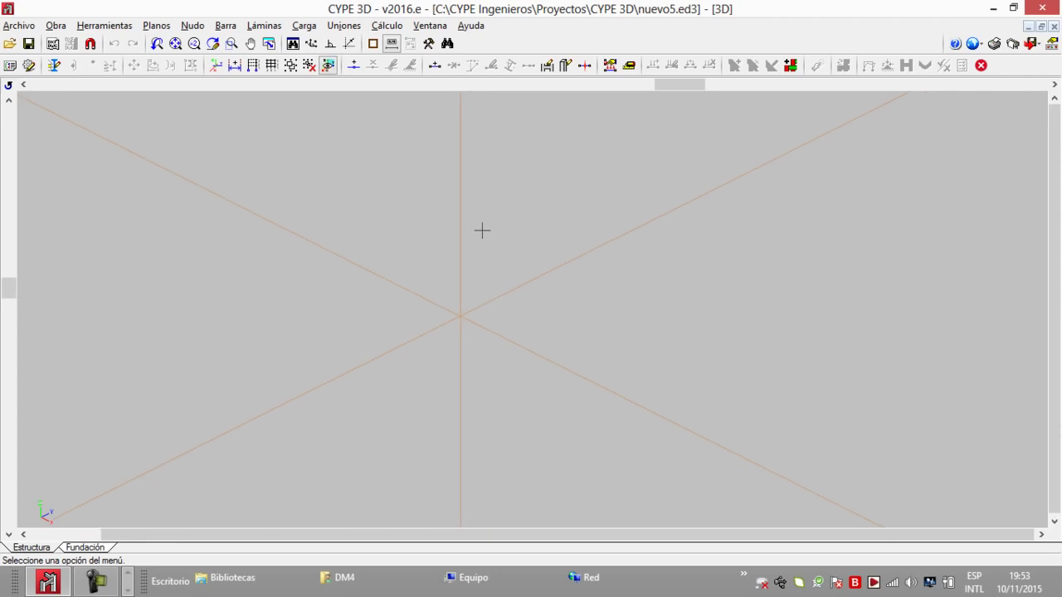
left_click(228, 25)
left_click(234, 41)
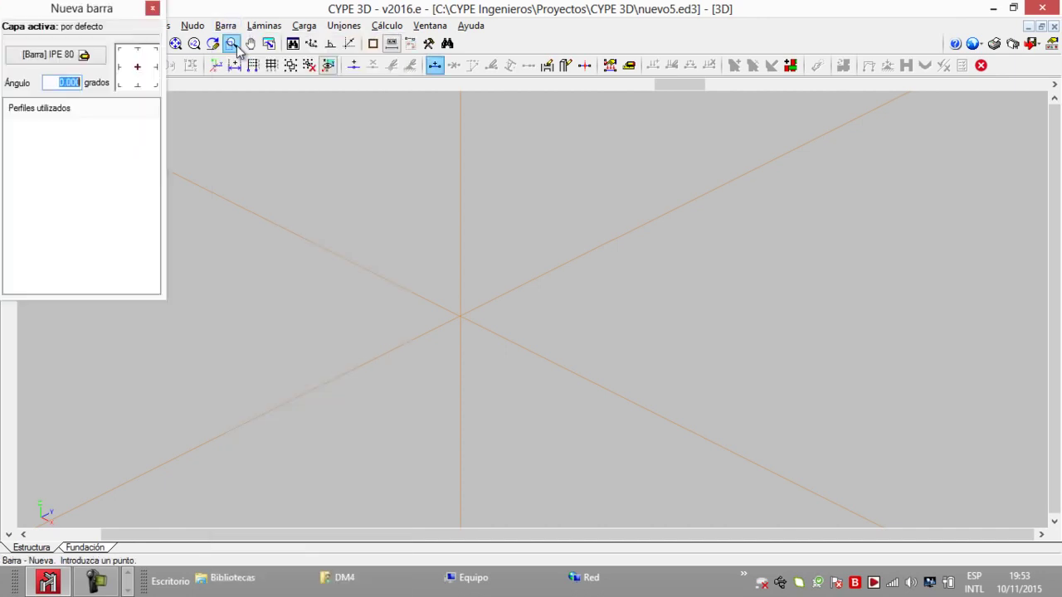
left_click(83, 163)
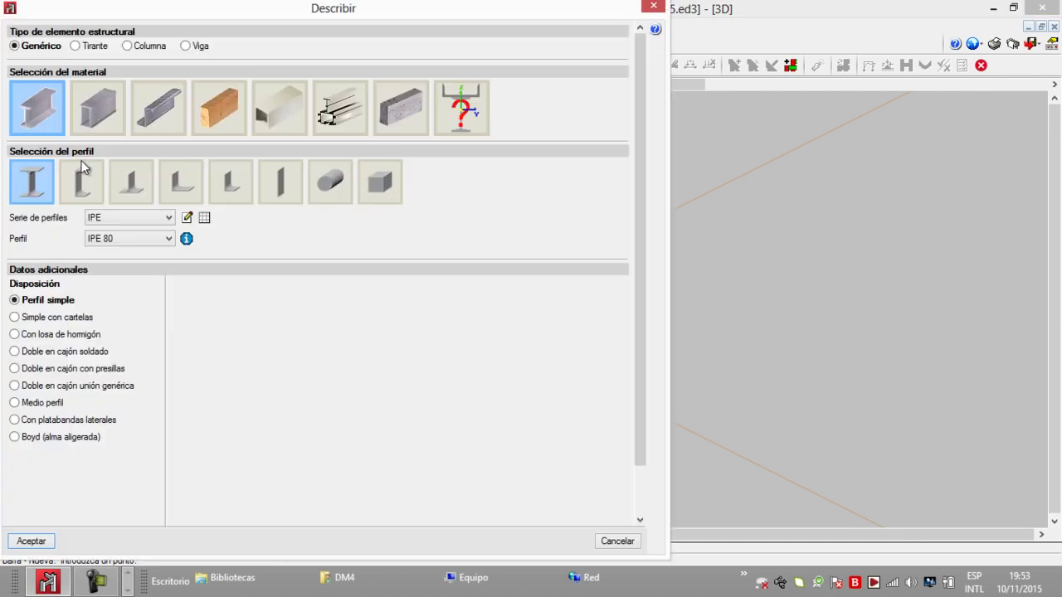
left_click(169, 239)
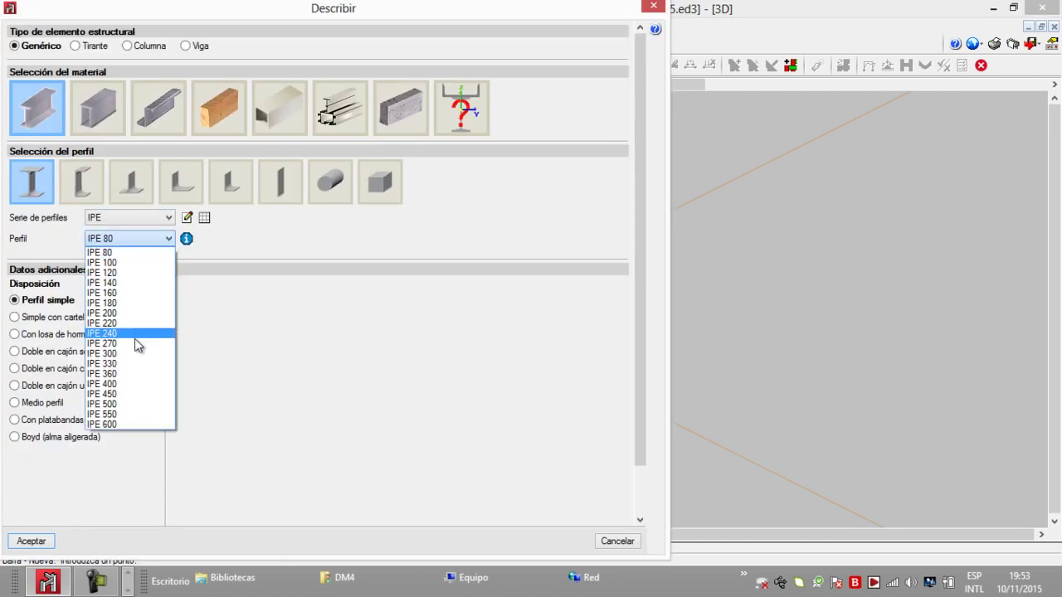
left_click(129, 356)
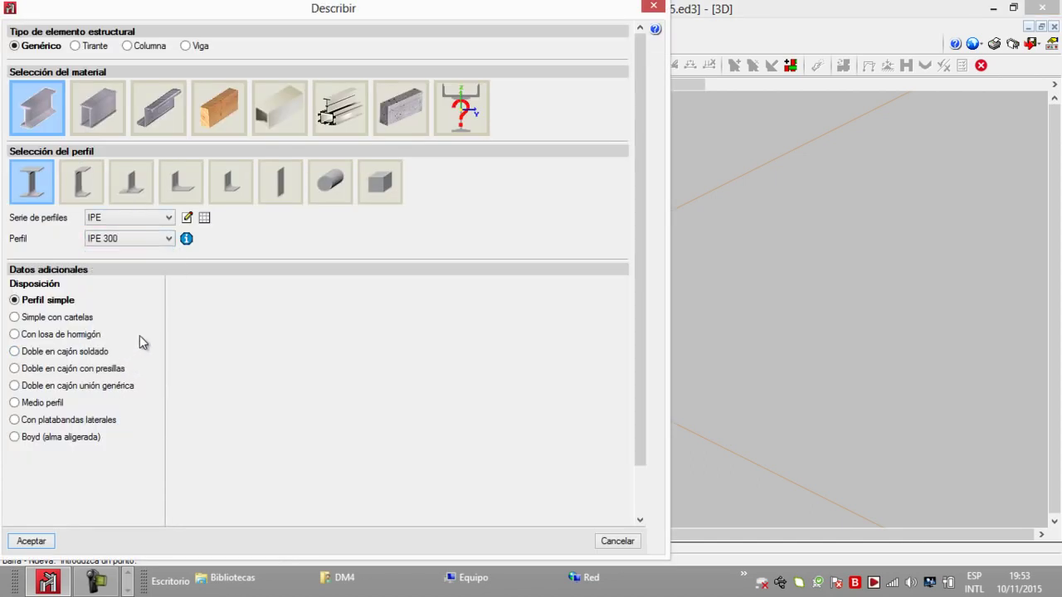
left_click(168, 239)
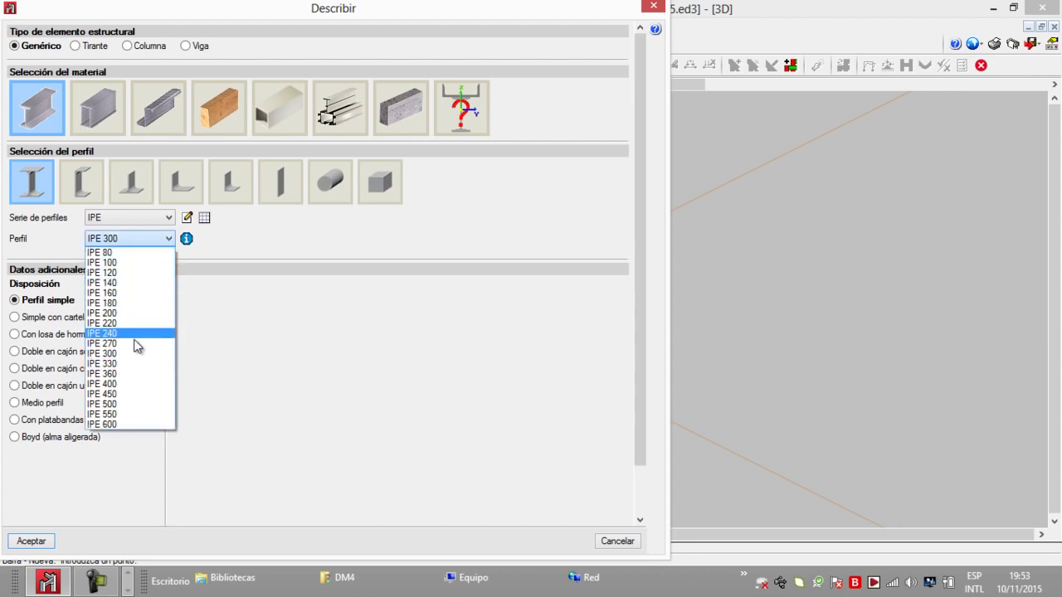
left_click(240, 229)
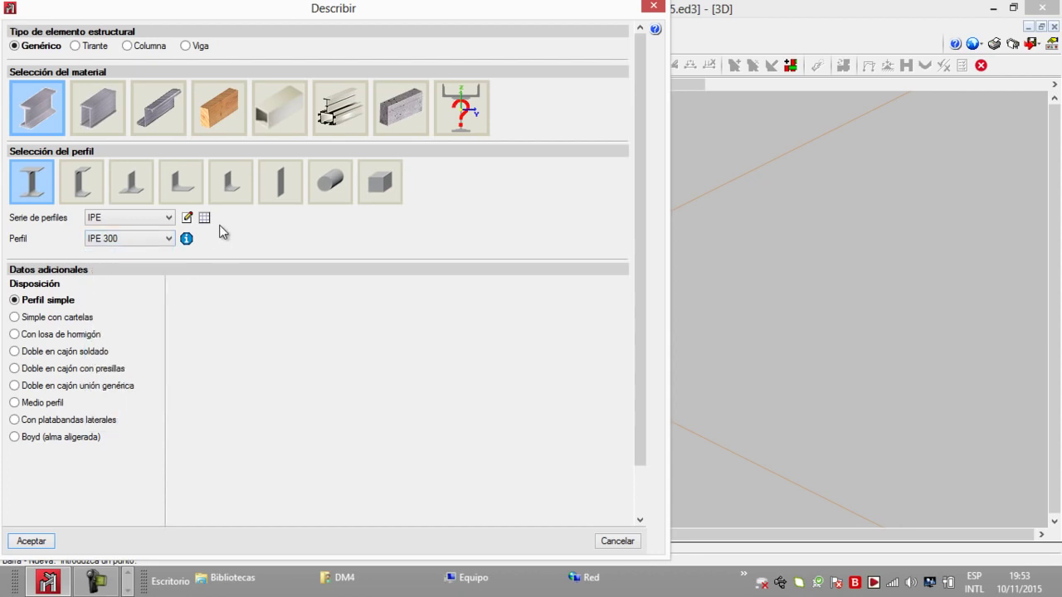
Examine the I-section profile series list and the forms for defining a custom series and profile, without adding any.
left_click(207, 219)
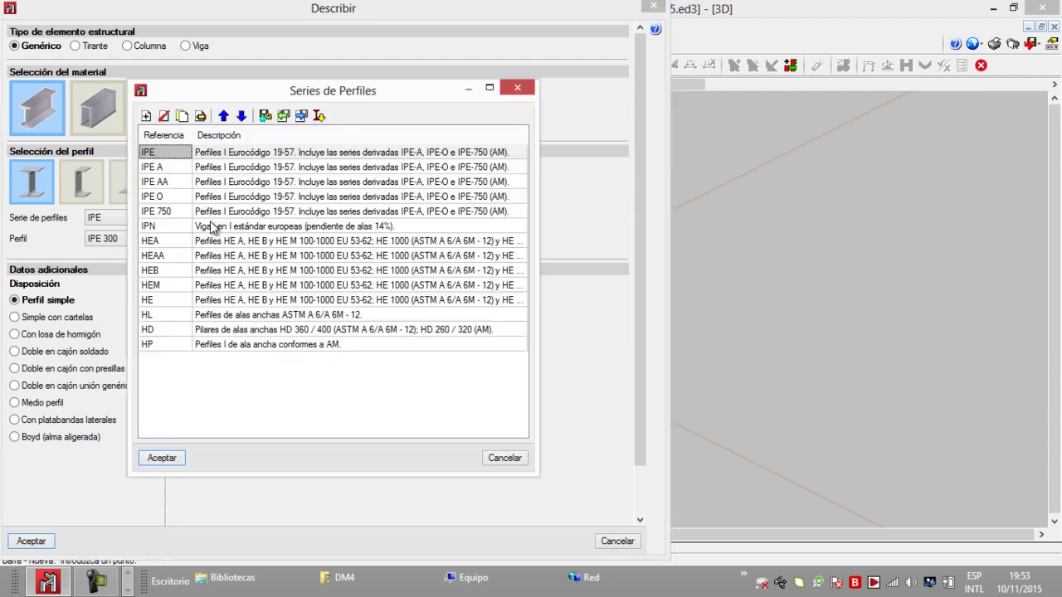
left_click(146, 116)
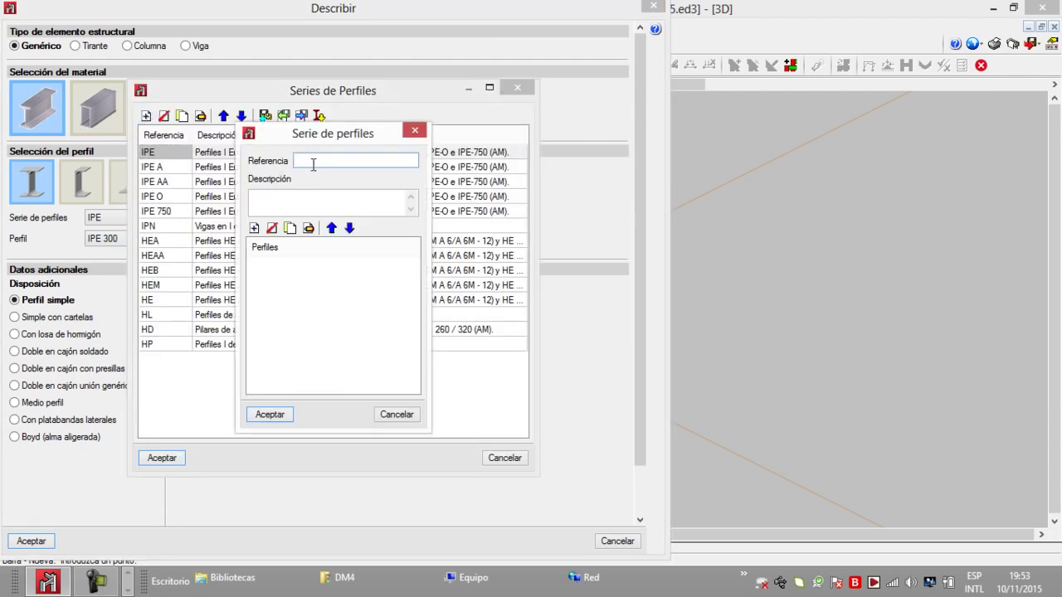
left_click(254, 228)
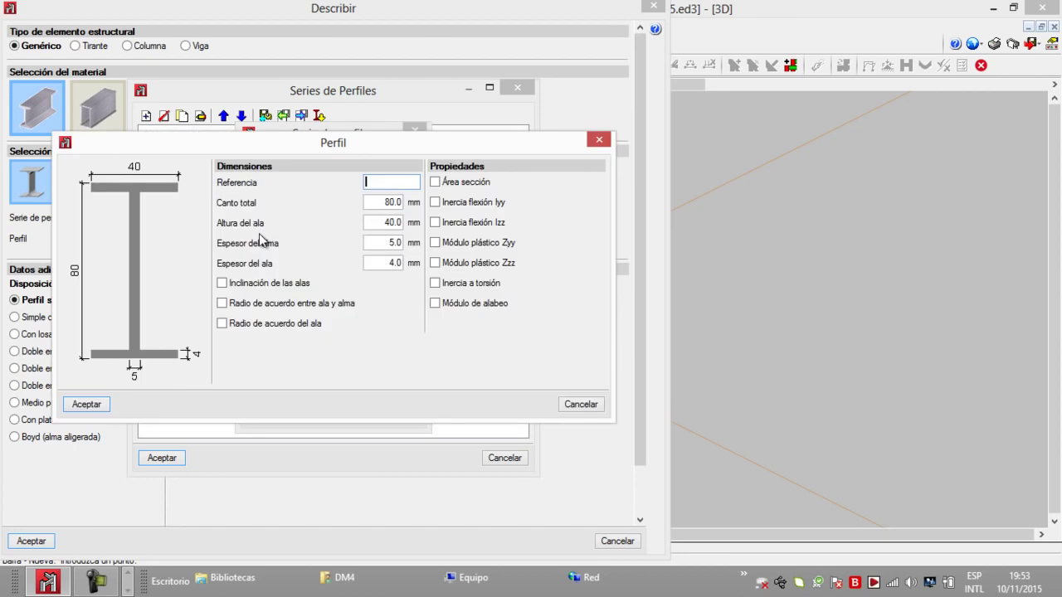
left_click(600, 141)
left_click(421, 133)
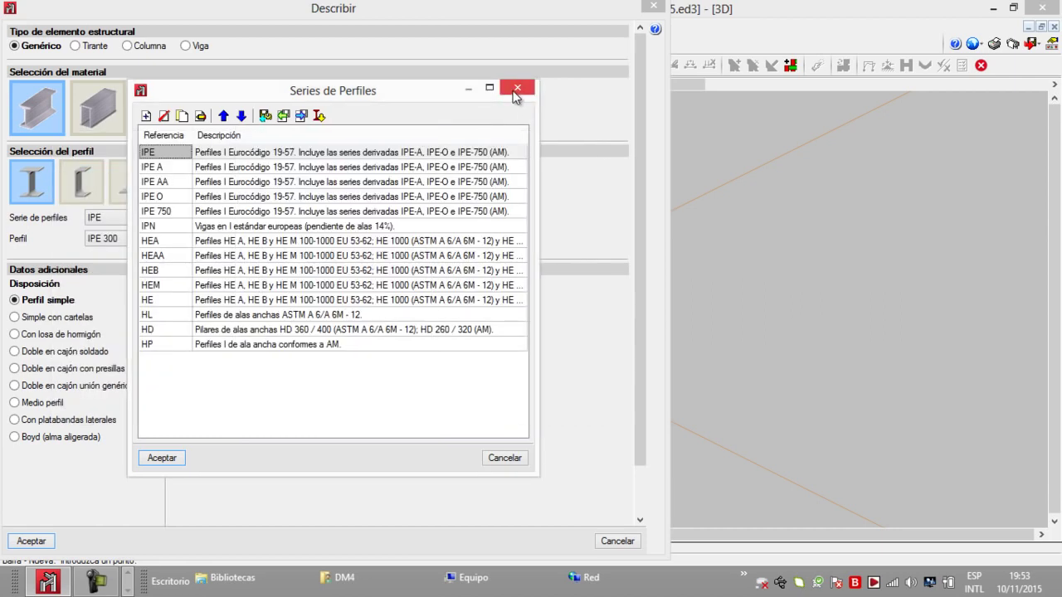
left_click(509, 93)
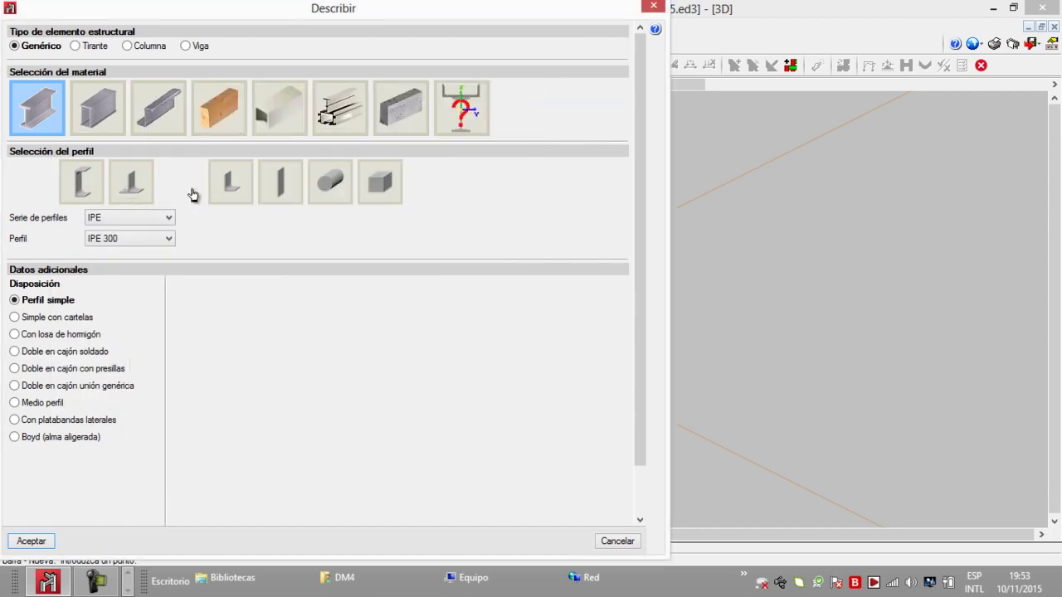
Look through the other rolled steel section shapes, including T and channel, and return to the I-section.
left_click(380, 183)
left_click(133, 186)
left_click(82, 184)
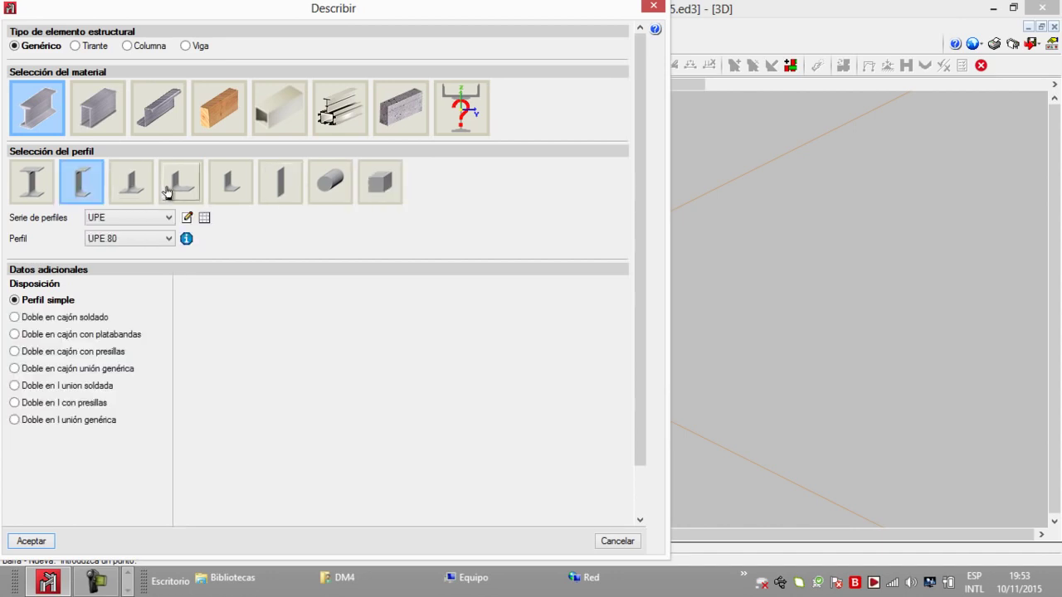
left_click(43, 193)
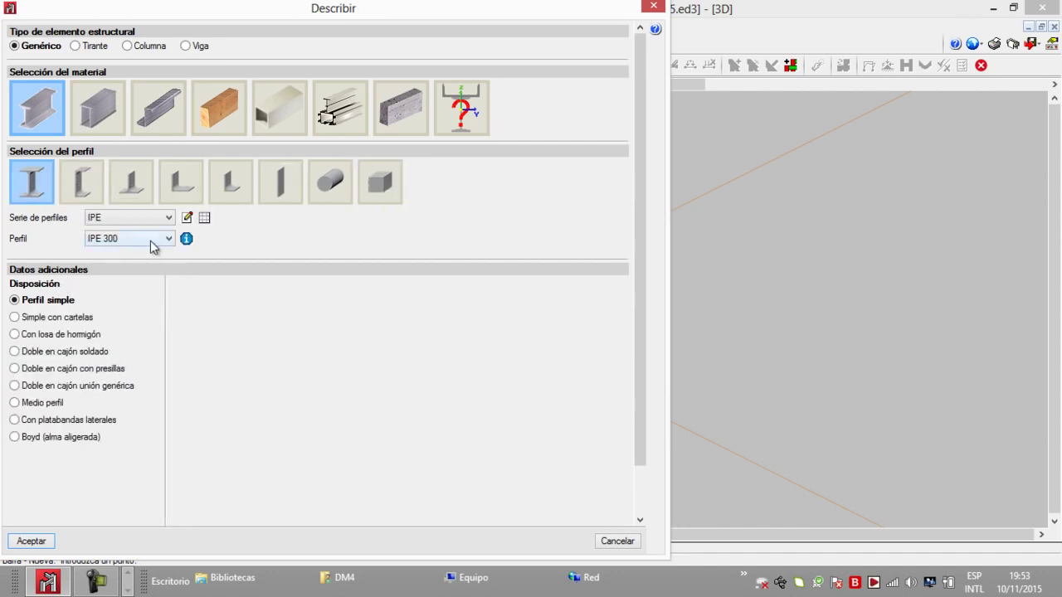
Describe the bar as a steel column with the IPE 300 profile.
left_click(126, 46)
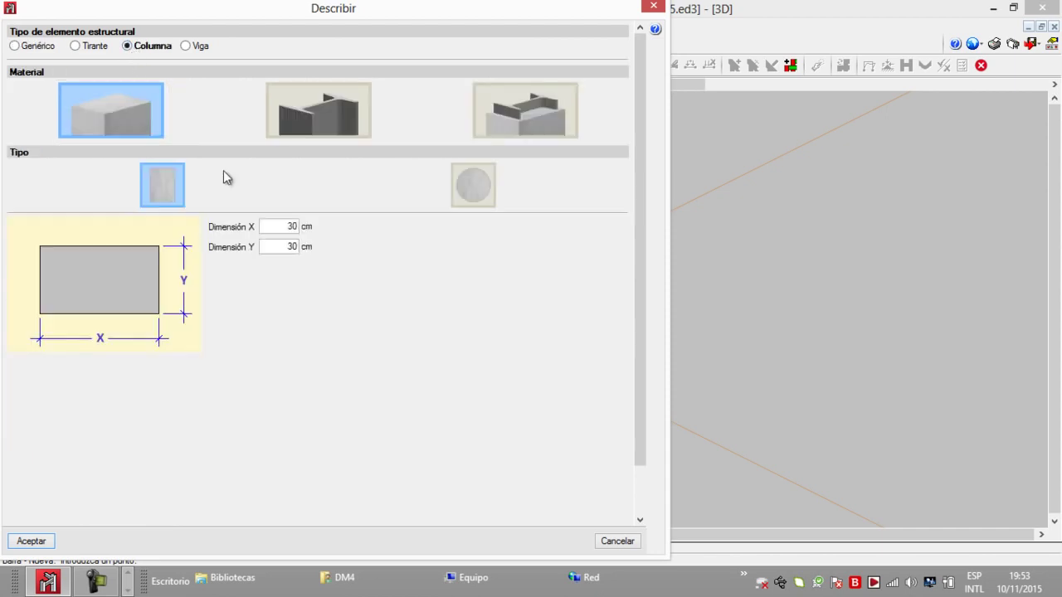
left_click(304, 119)
left_click(153, 316)
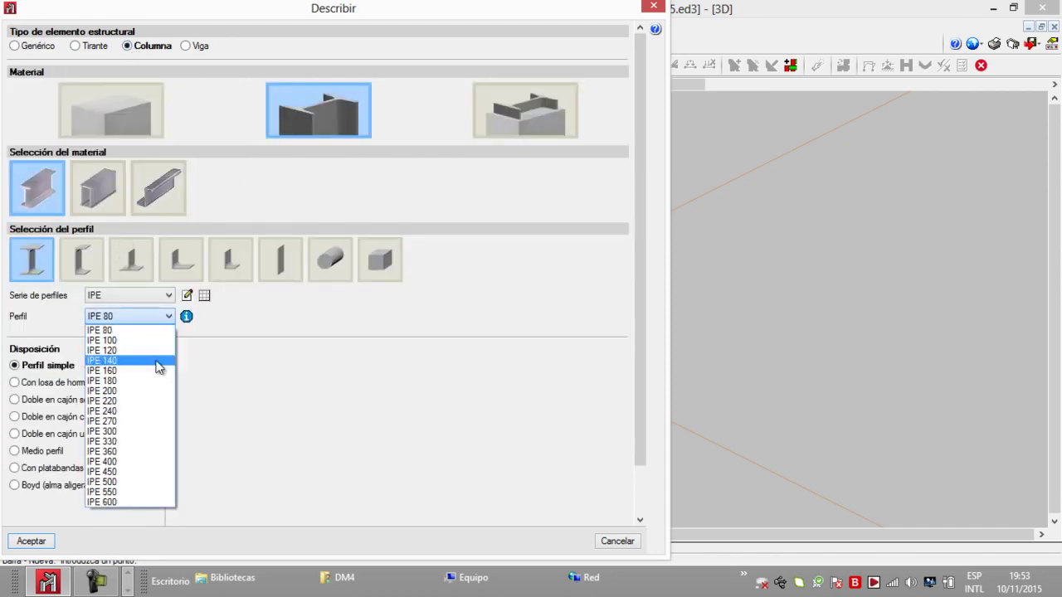
left_click(133, 431)
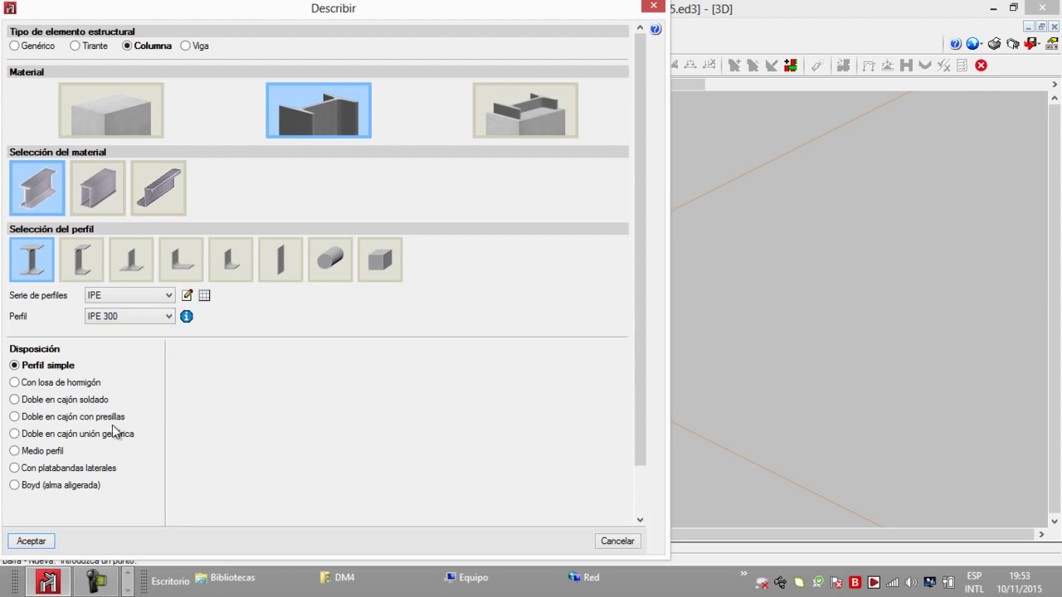
Compare the boxed double, half-profile and Boyd arrangements for the IPE 300 column, and accept it as a single profile.
left_click(16, 400)
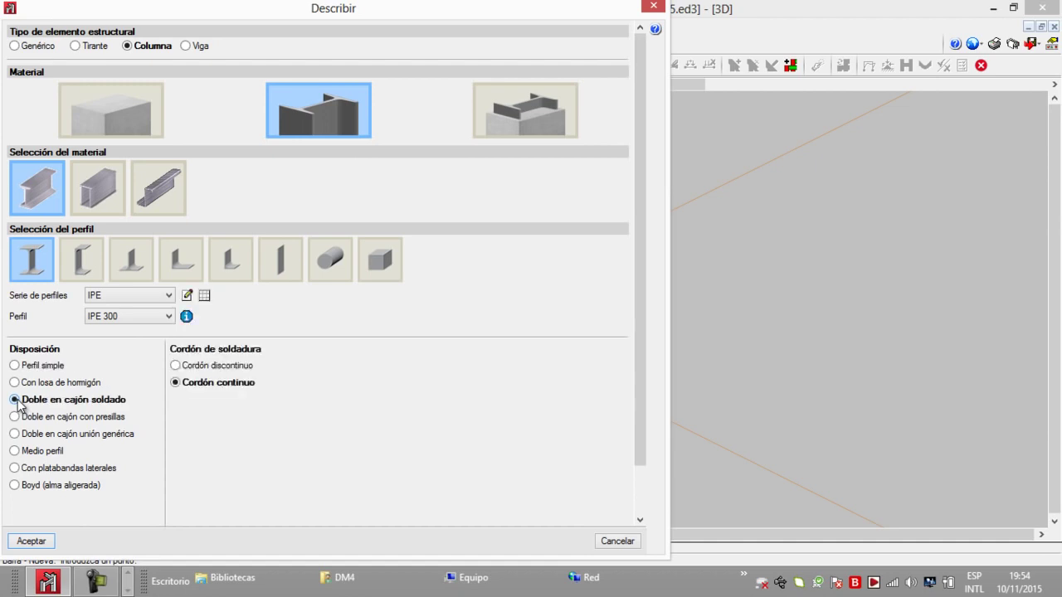
left_click(15, 417)
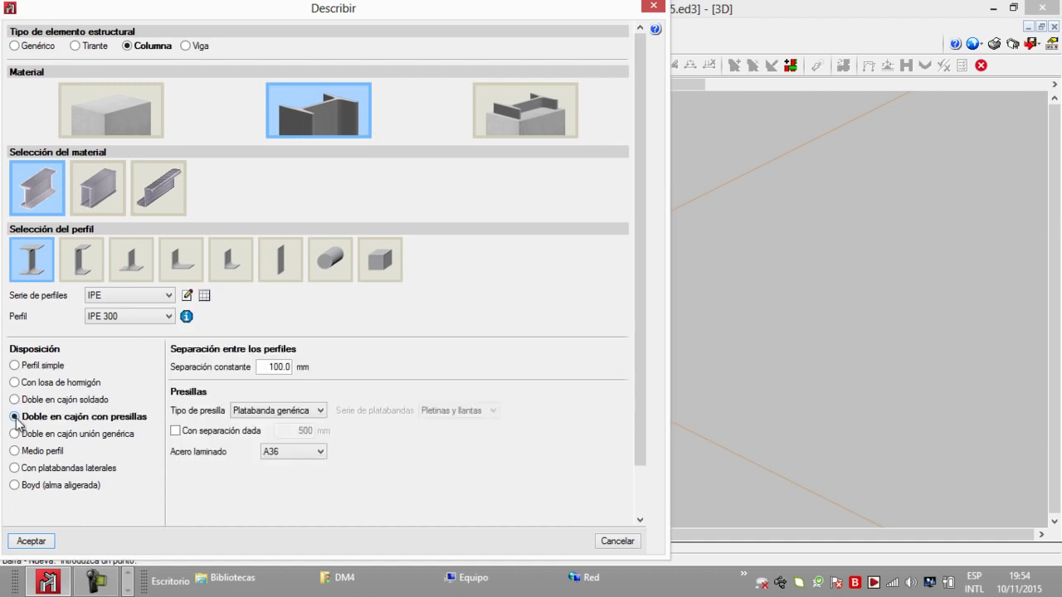
left_click(15, 434)
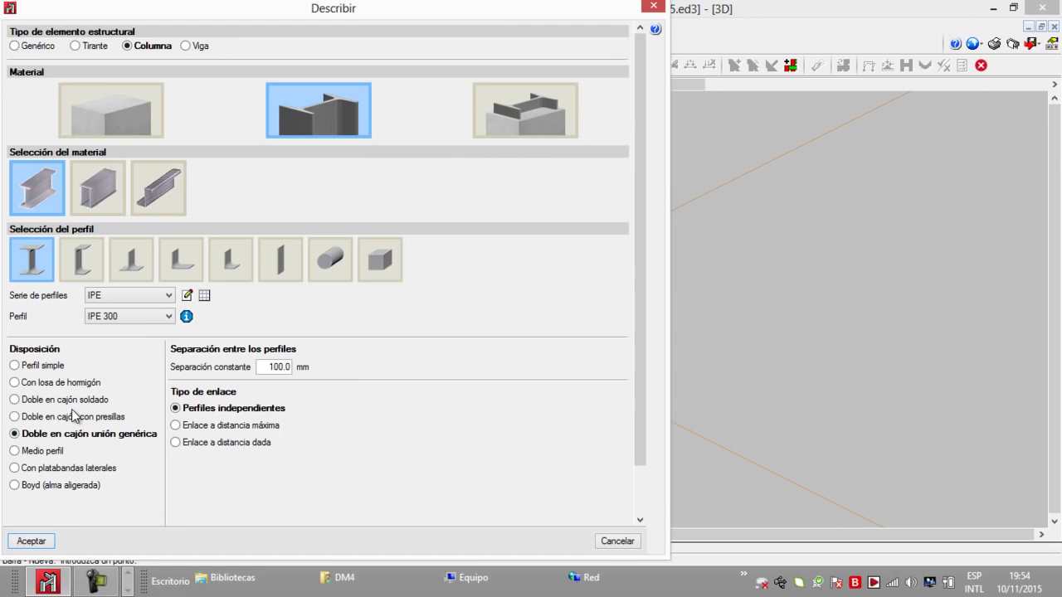
left_click(15, 450)
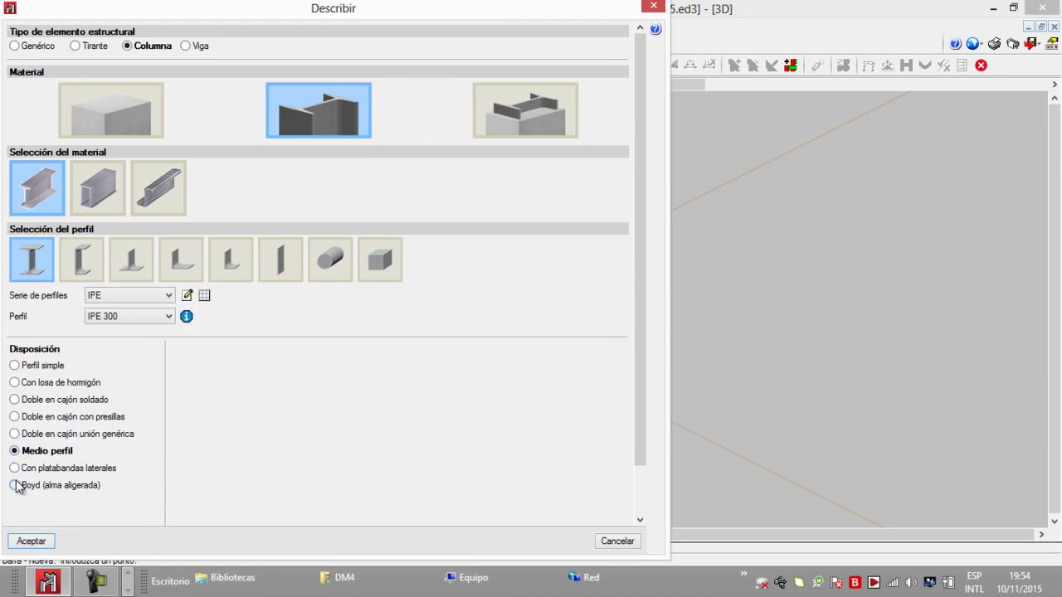
left_click(15, 485)
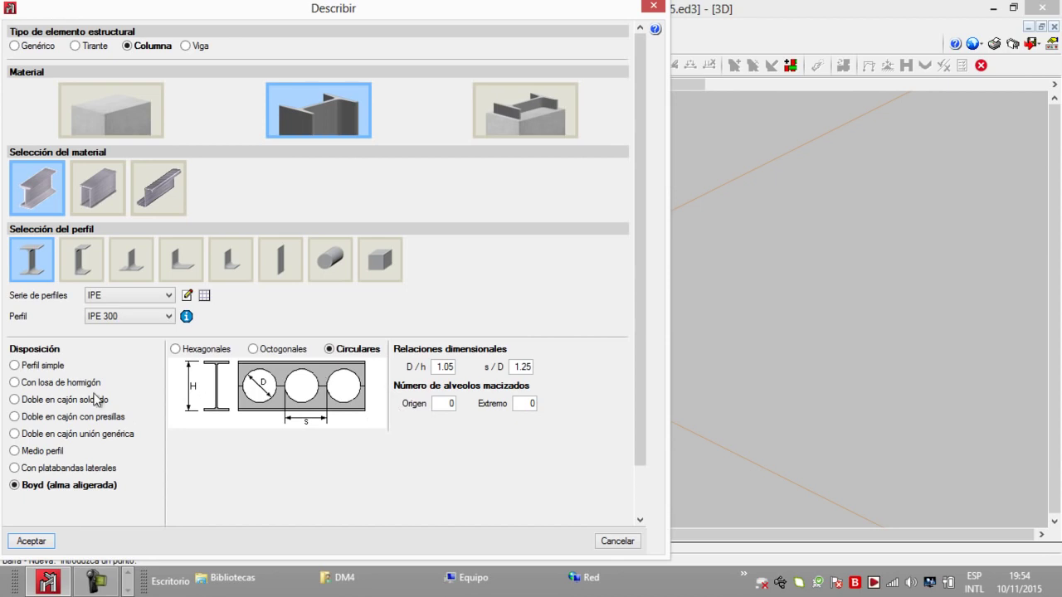
left_click(15, 366)
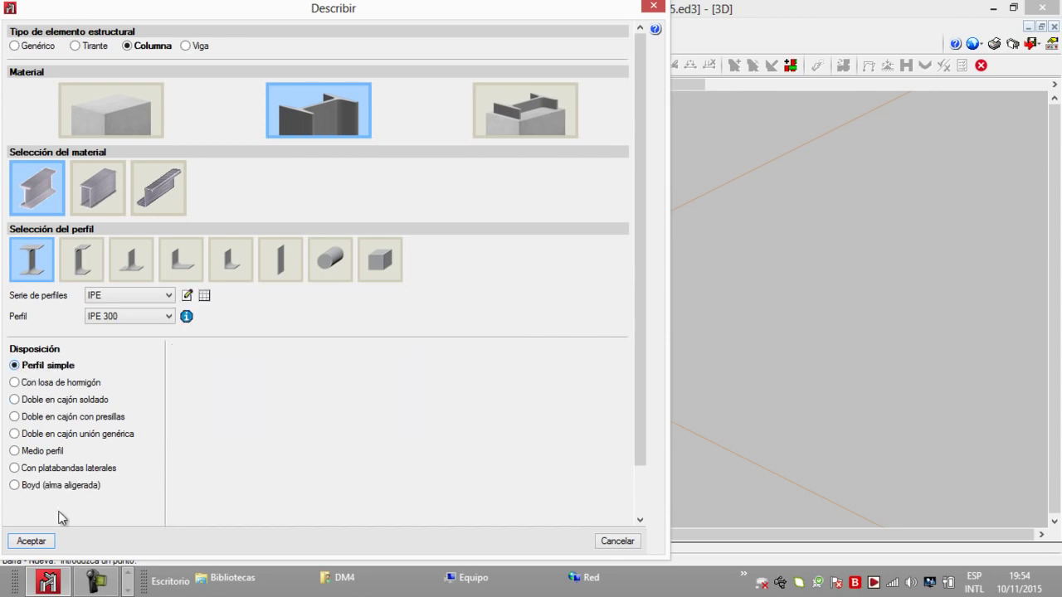
left_click(26, 543)
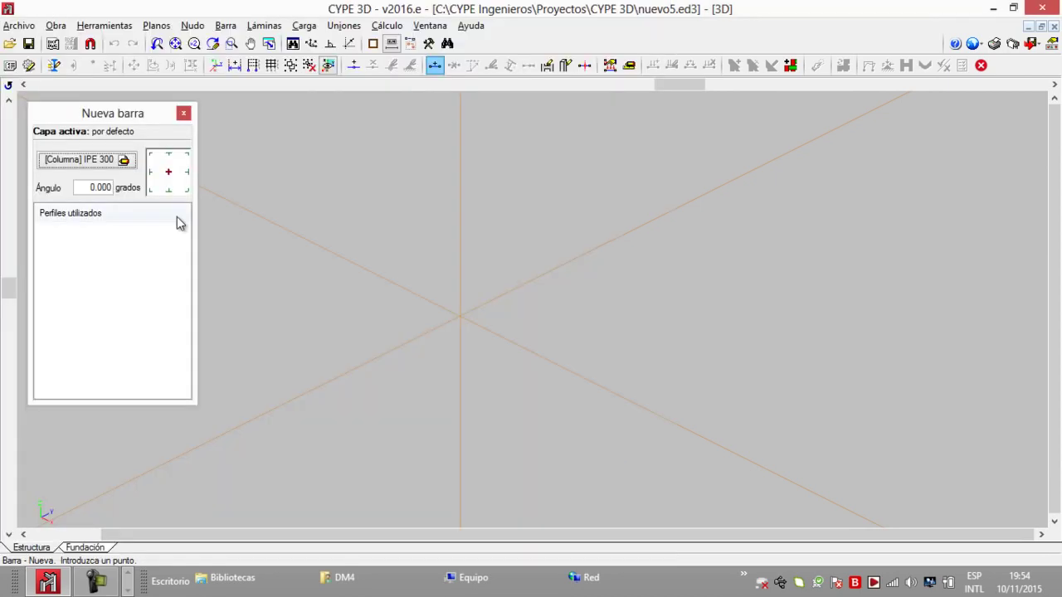
Draw the first IPE 300 column 3 m vertically upward from the origin.
left_click(461, 316)
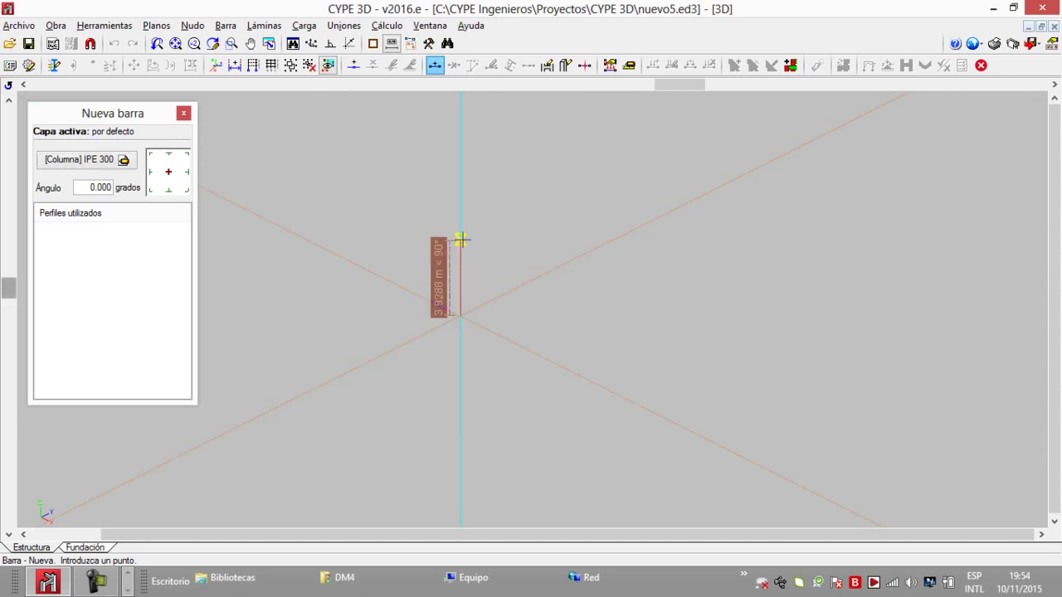
left_click(461, 239)
key("BackSpace")
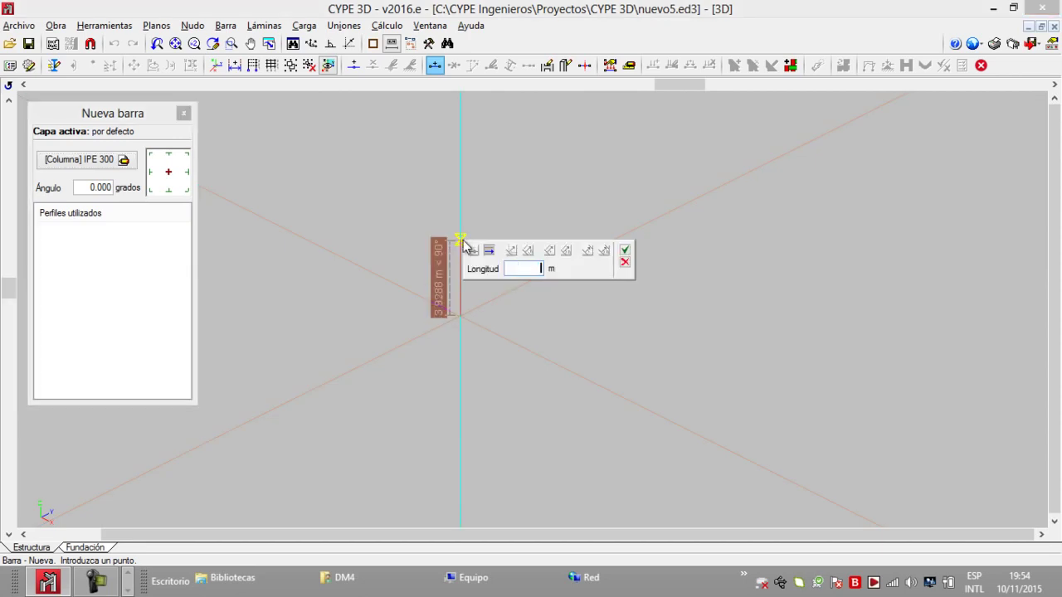
left_click(625, 259)
scroll(506, 277, "up", 1)
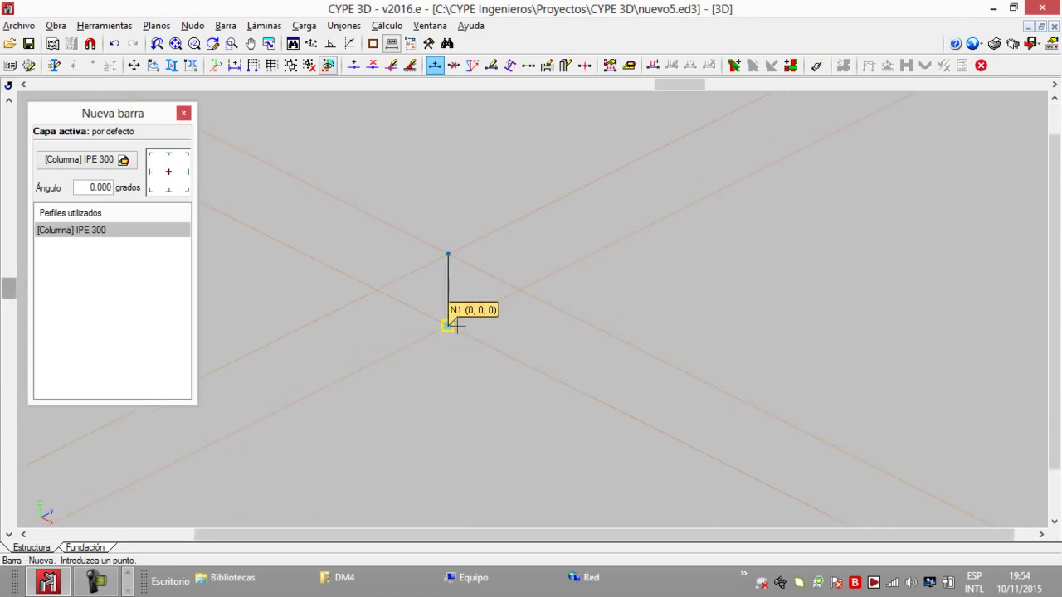
Draw a second IPE 300 column starting 5 m from the first along the Y axis, up to the first column's top level.
left_click(484, 311)
key("BackSpace")
type("5")
left_click(647, 322)
scroll(605, 249, "up", 1)
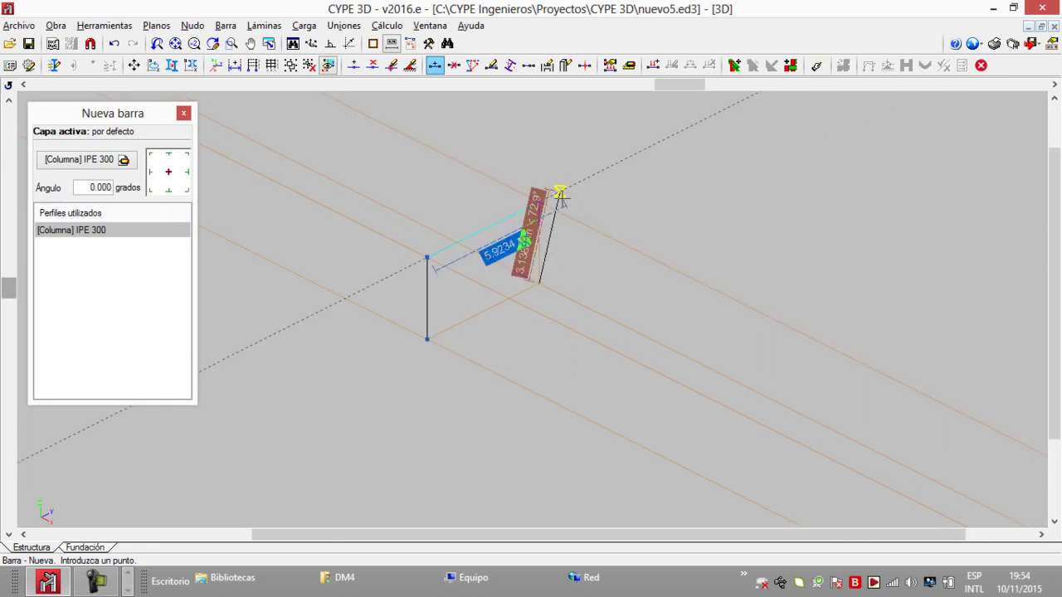
left_click(540, 202)
Draw a third column starting 5 m along the X axis from the first column's base, up to the same top level.
left_click(427, 339)
scroll(500, 320, "up", 2)
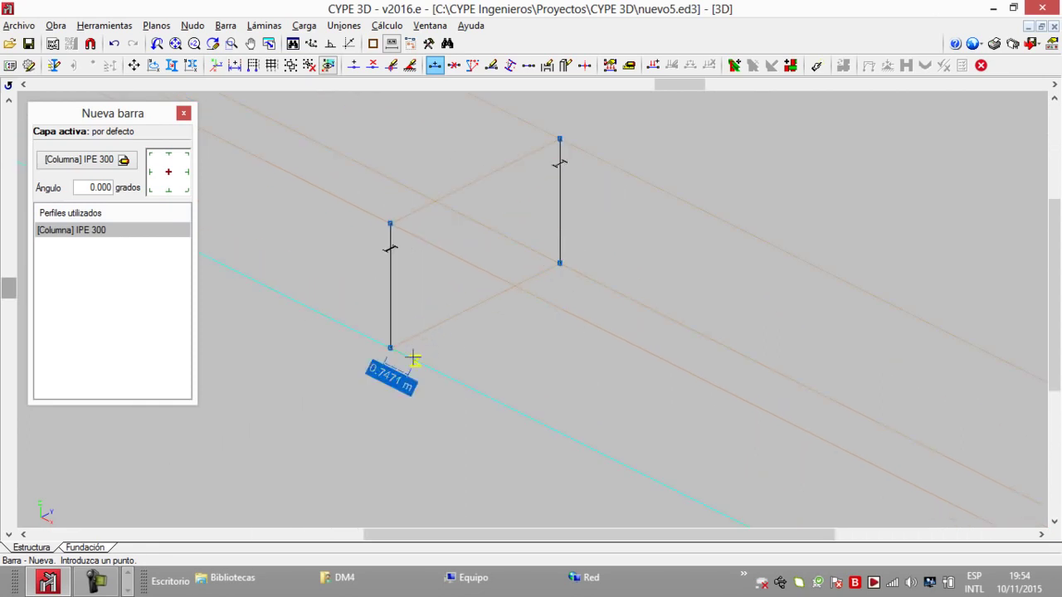
left_click(448, 379)
key("BackSpace")
type("5")
left_click(610, 384)
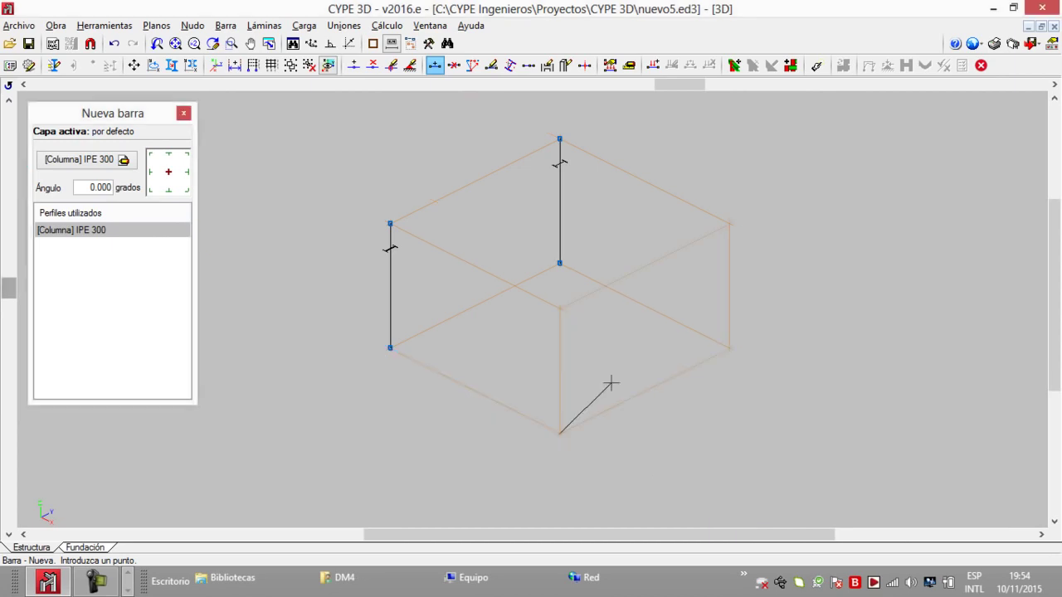
left_click(560, 308)
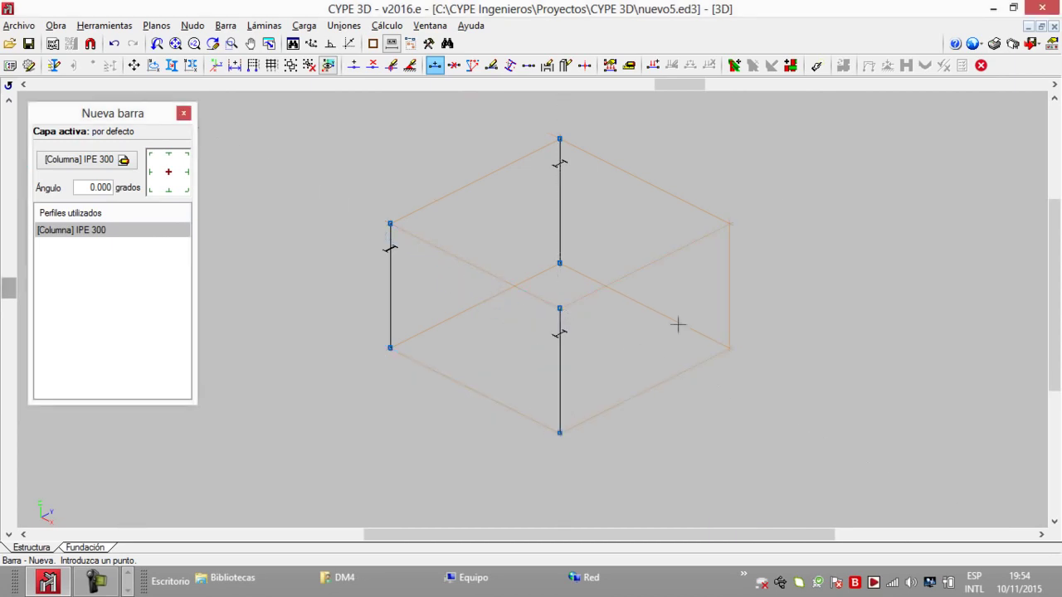
Draw the fourth column at the remaining corner of the square, up to the same top level, and end bar input.
left_click(729, 347)
left_click(729, 224)
middle_click_drag(663, 142, 694, 146)
left_click(591, 143)
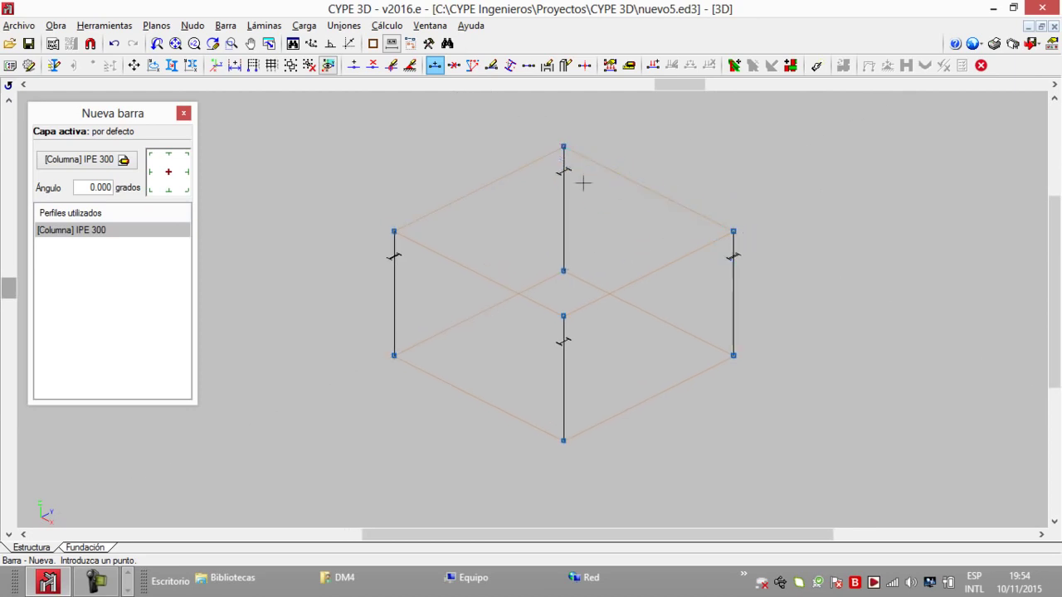
right_click(610, 179)
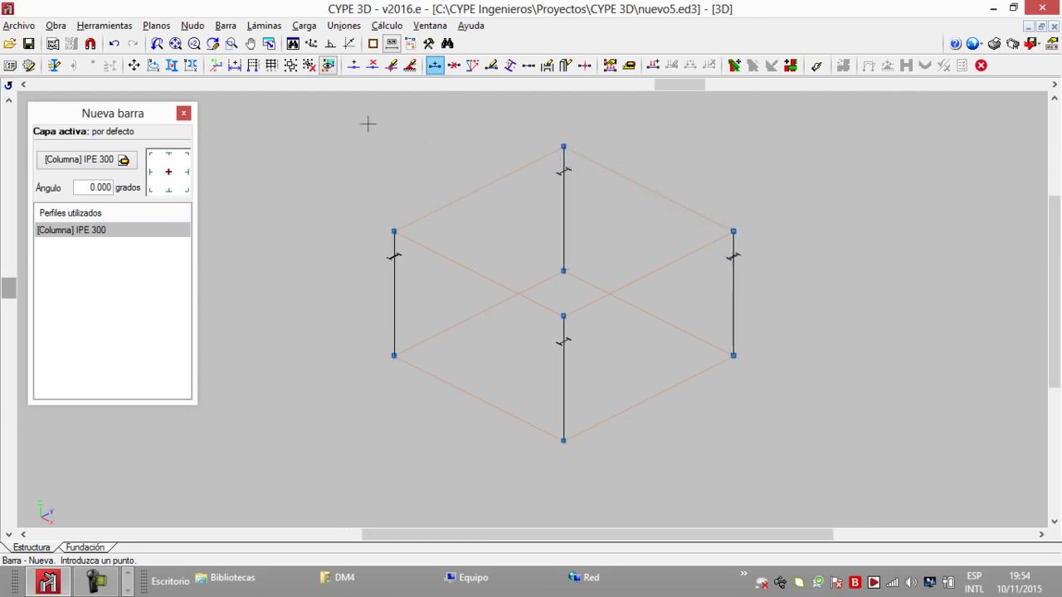
Try rotating the profile of the column at the origin by 90 degrees through its arrangement description.
left_click(225, 26)
left_click(348, 161)
left_click(394, 249)
right_click(368, 228)
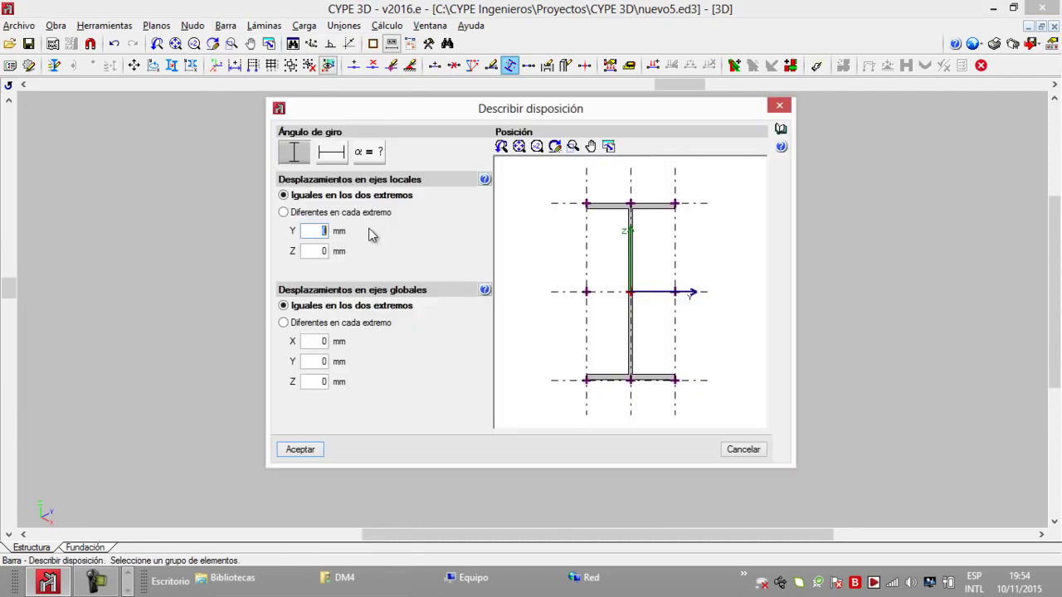
left_click(331, 152)
left_click(299, 449)
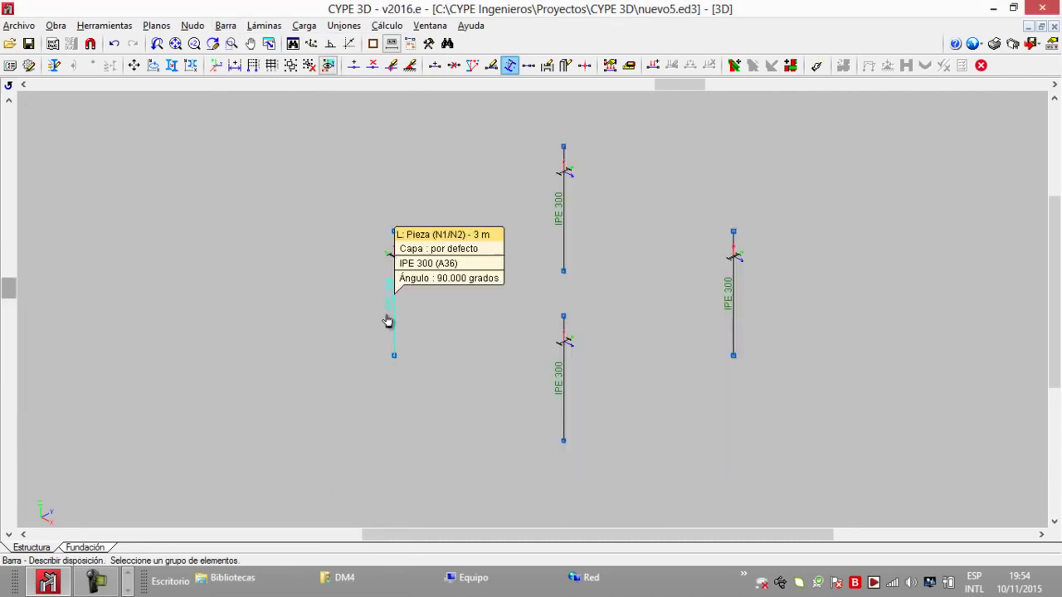
Restore the unrotated orientation of the column at the origin, with its web aligned like the other columns.
scroll(408, 292, "up", 3)
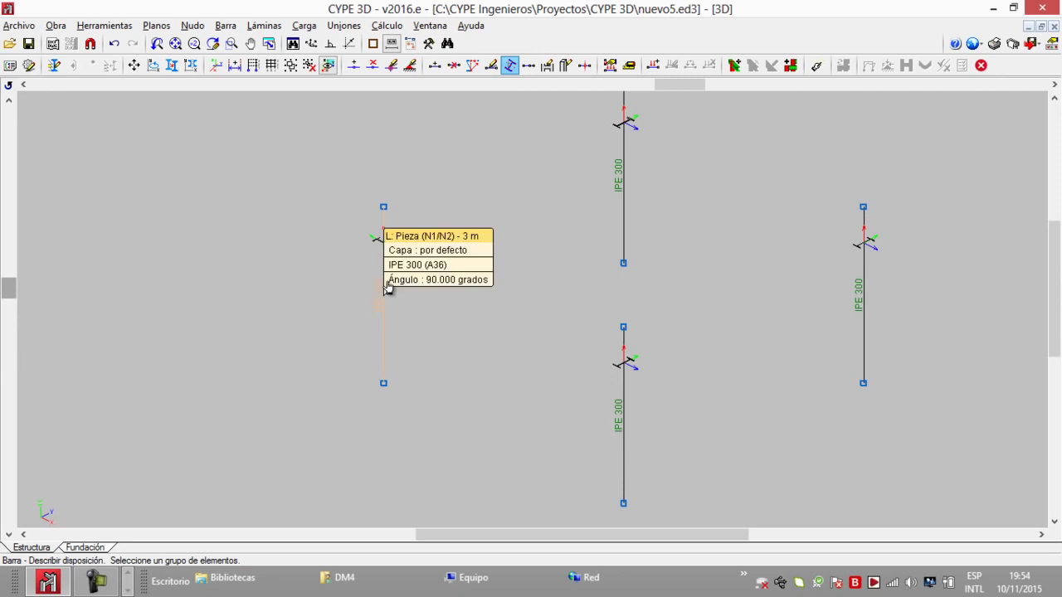
right_click(388, 287)
left_click(294, 152)
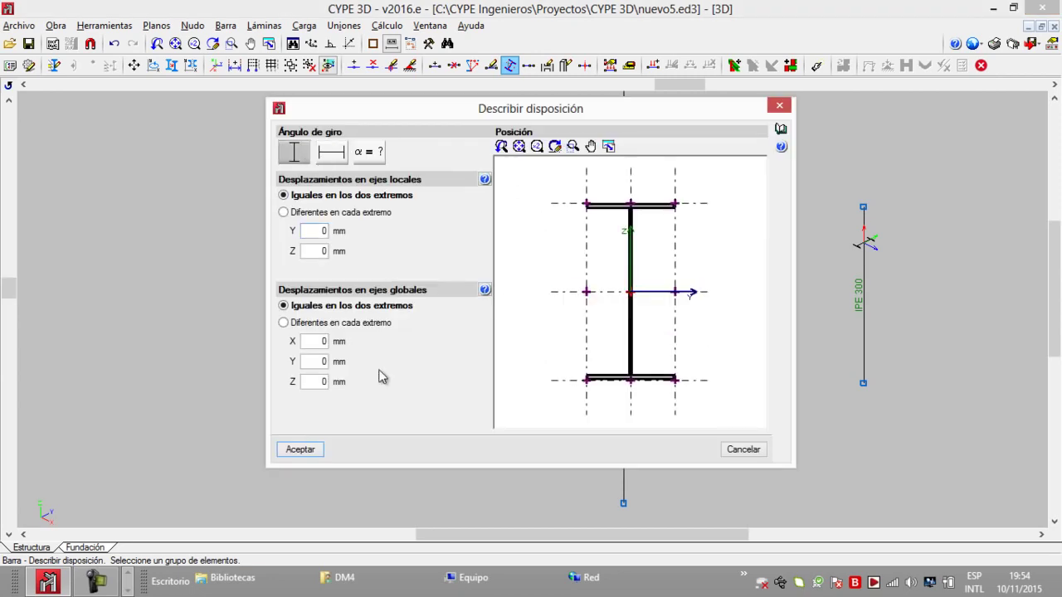
left_click(300, 449)
middle_click_drag(517, 303, 440, 303)
scroll(464, 320, "down", 1)
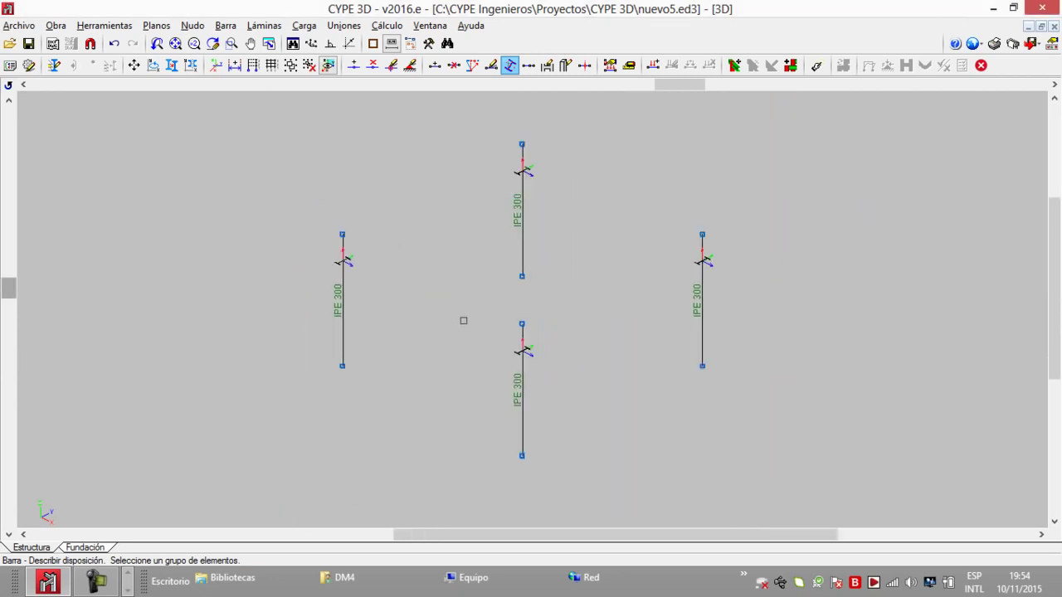
Start a new bar and describe it as a rolled steel I-section beam with the IPE 270 profile.
left_click(231, 27)
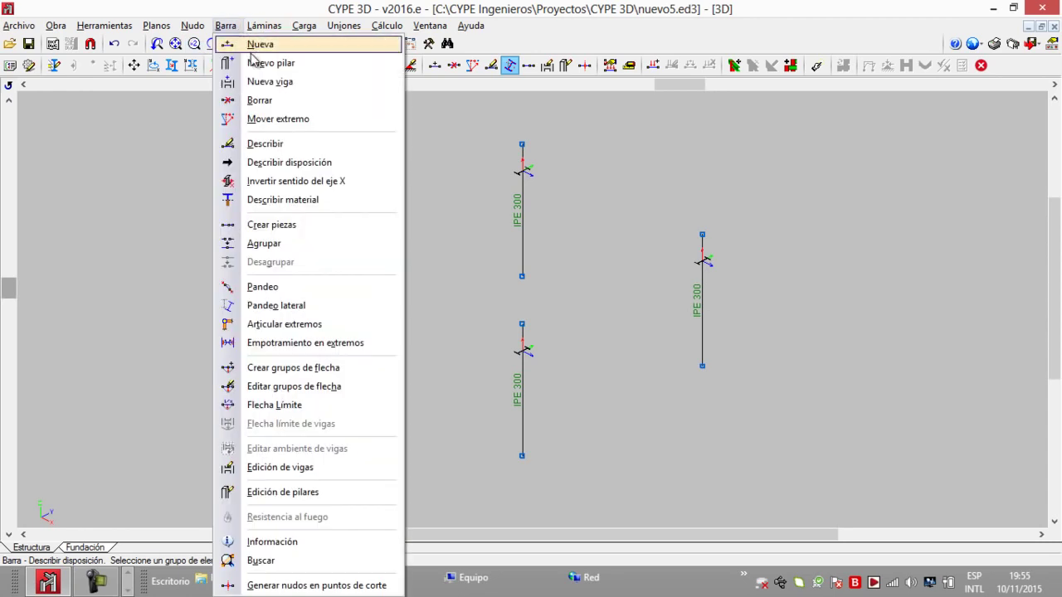
left_click(257, 44)
left_click(95, 161)
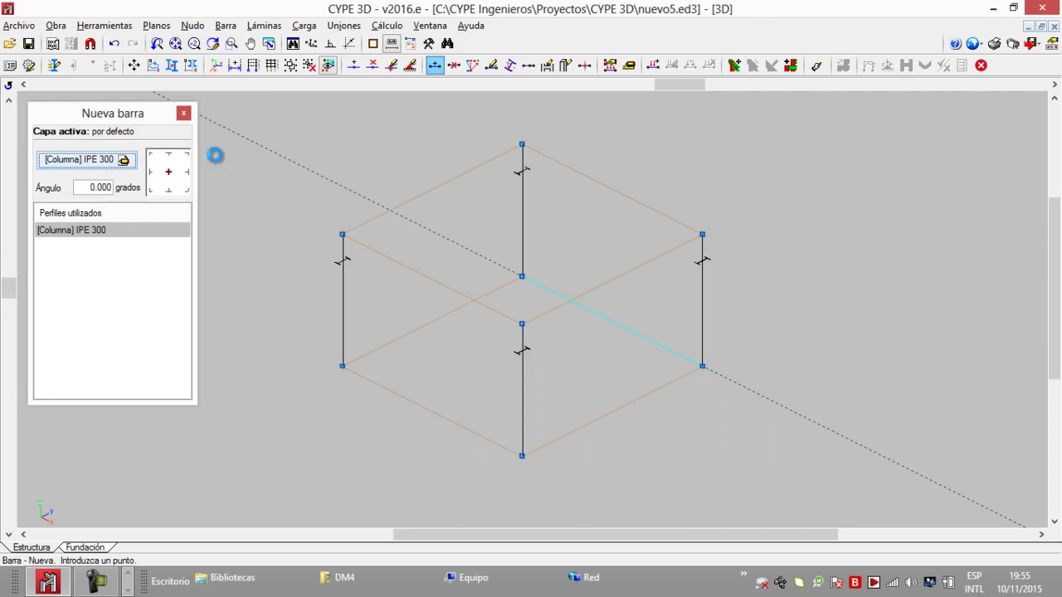
left_click(185, 46)
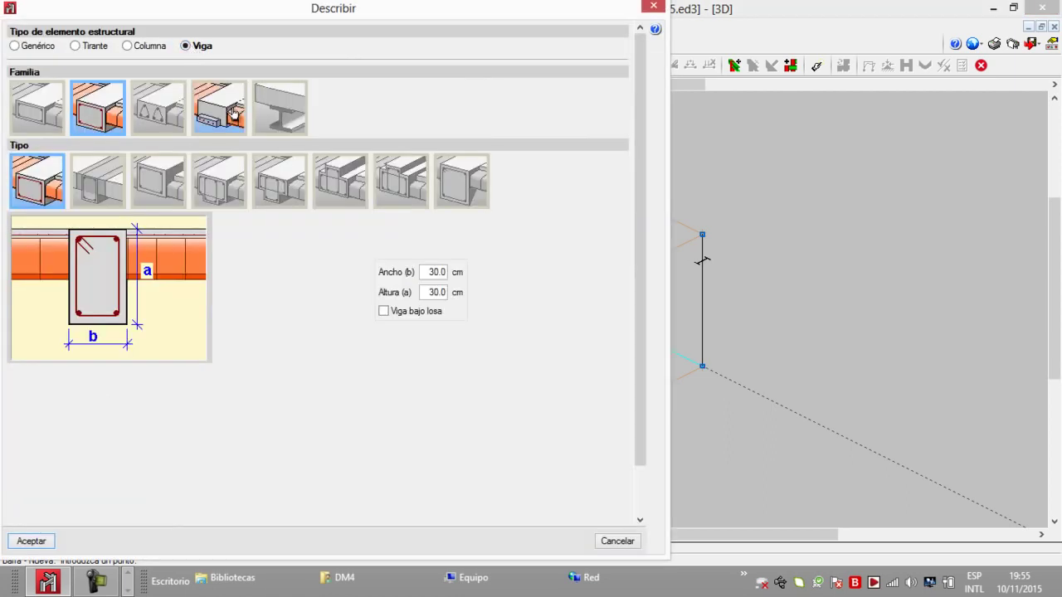
left_click(279, 106)
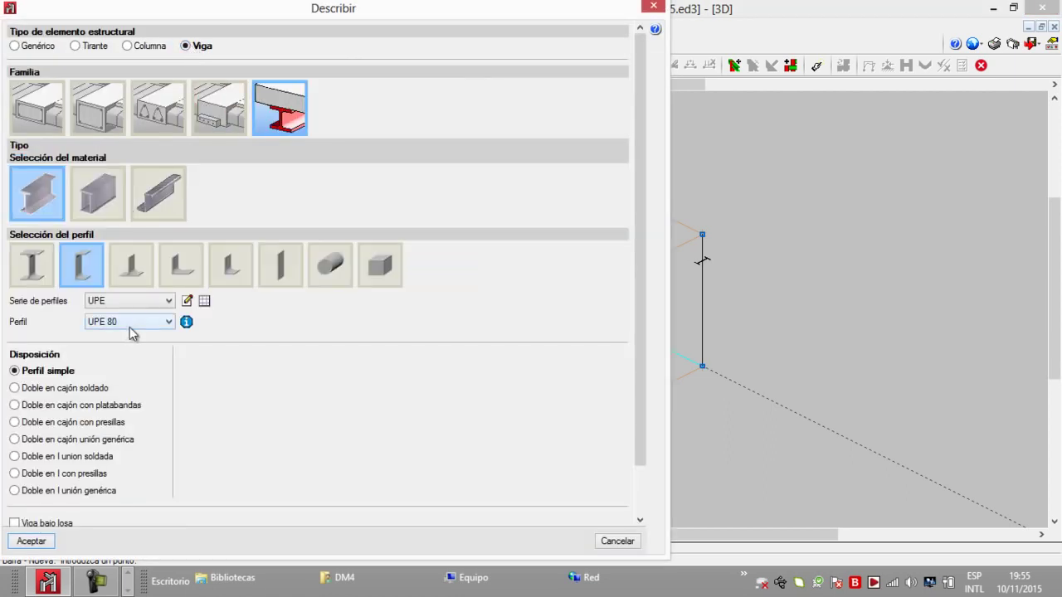
left_click(35, 269)
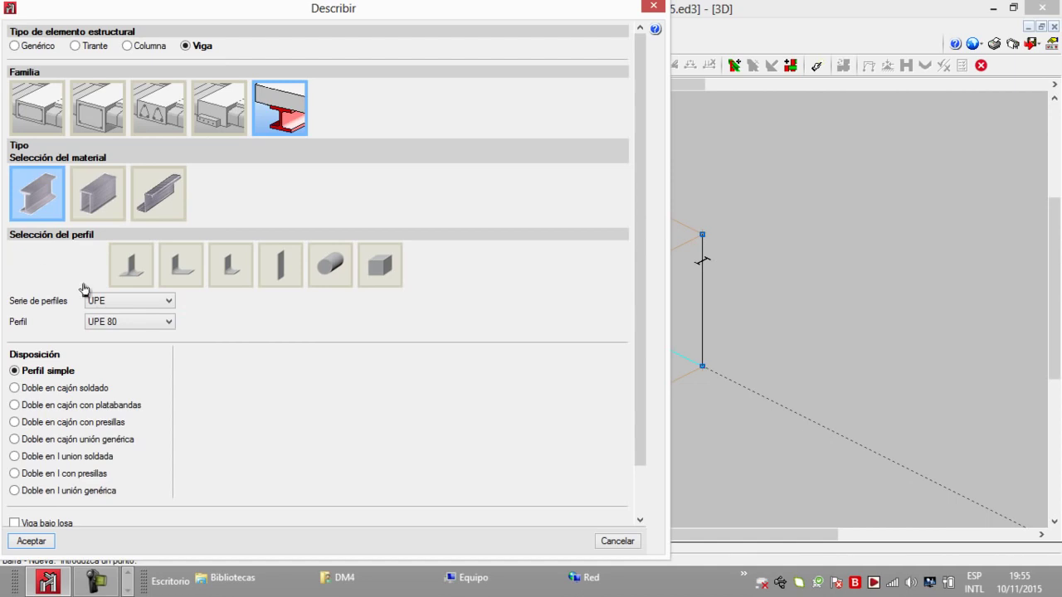
left_click(165, 325)
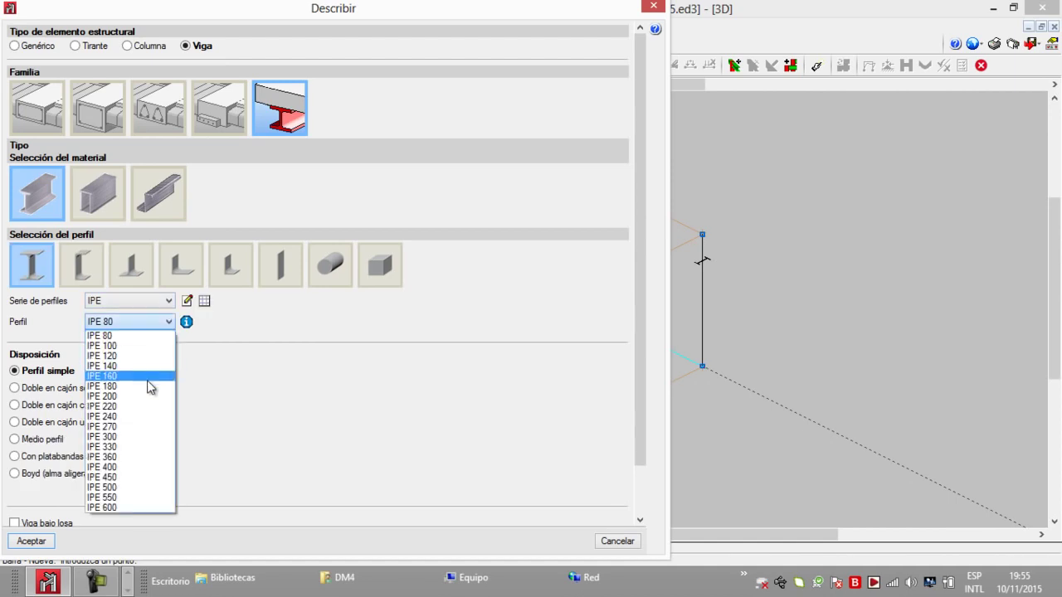
left_click(135, 427)
left_click(33, 541)
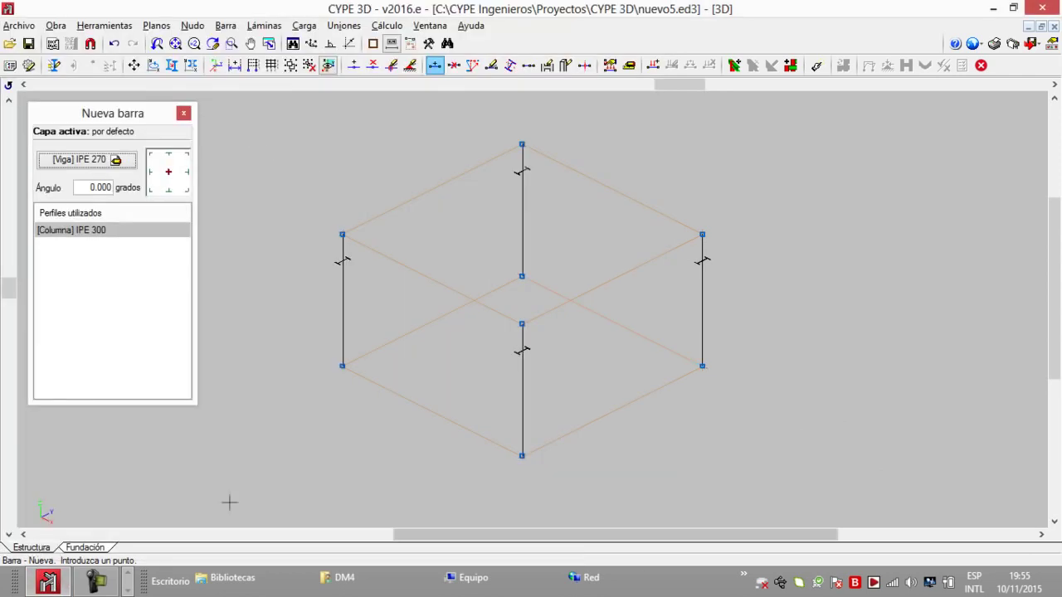
Connect the tops of the four columns with IPE 270 beams to form a closed square.
left_click(343, 234)
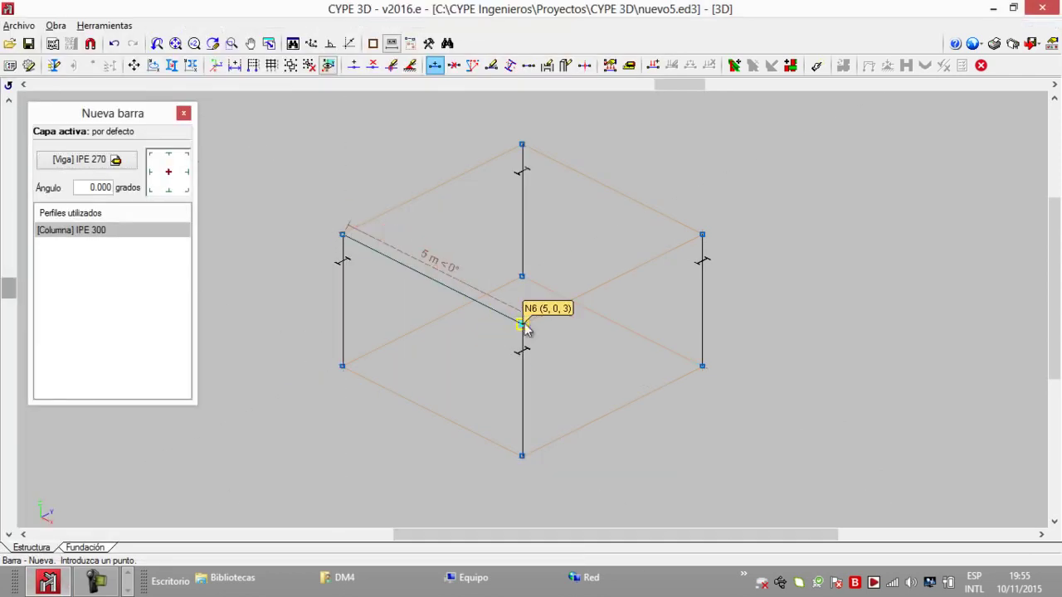
left_click(522, 323)
left_click(702, 235)
left_click(521, 145)
left_click(342, 234)
left_click_drag(701, 85, 610, 84)
middle_click_drag(535, 176, 490, 229)
left_click_drag(5, 287, 5, 296)
scroll(357, 184, "up", 2)
scroll(363, 179, "down", 1)
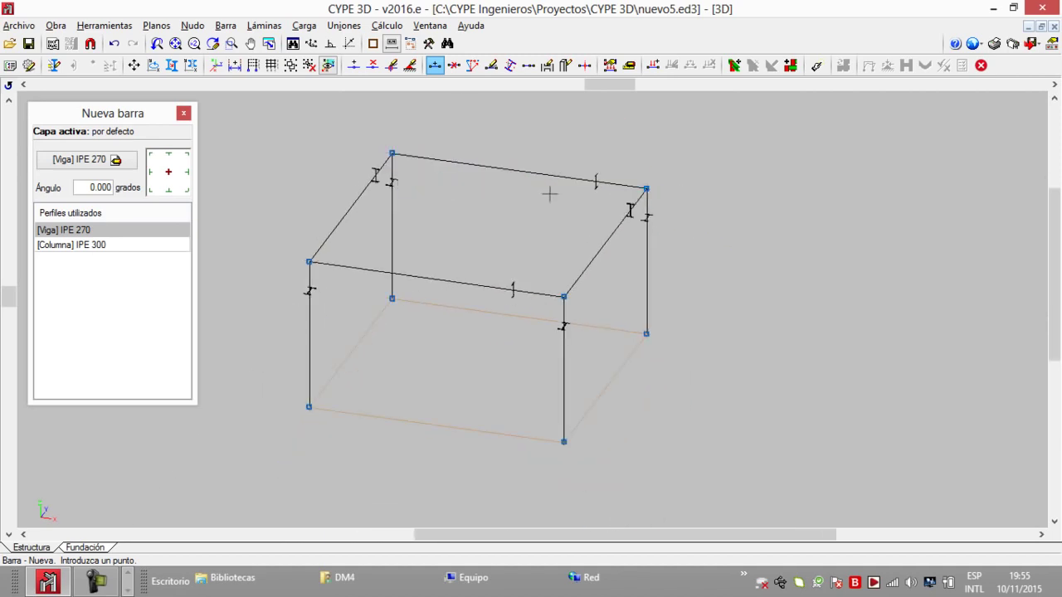
left_click(563, 296)
left_click(646, 188)
Generate nodes and bars along the front top beam at Y = 0, dividing it into 4 segments.
left_click(128, 32)
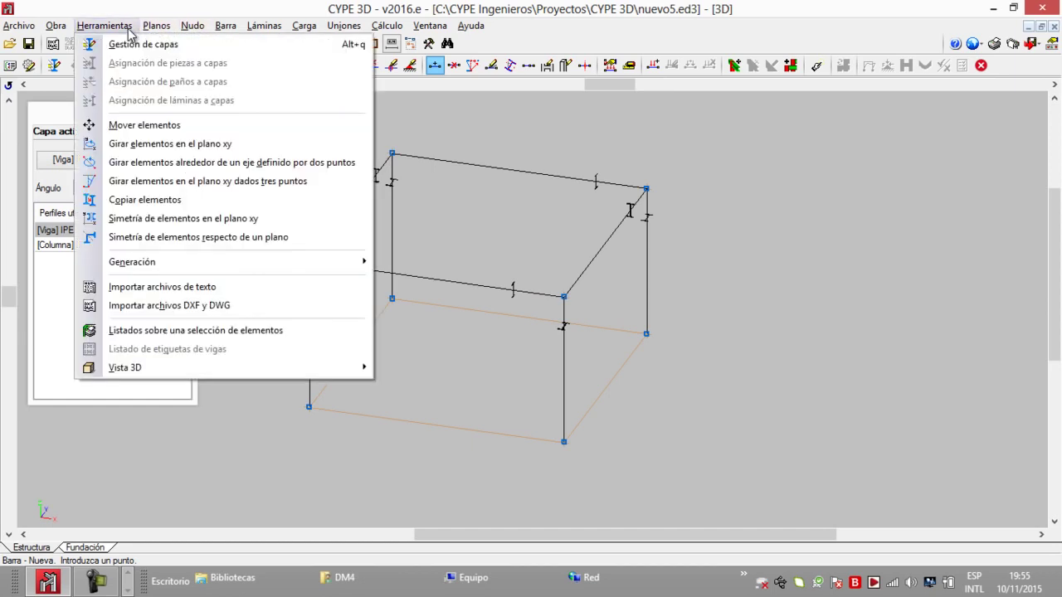
mouse_move(152, 263)
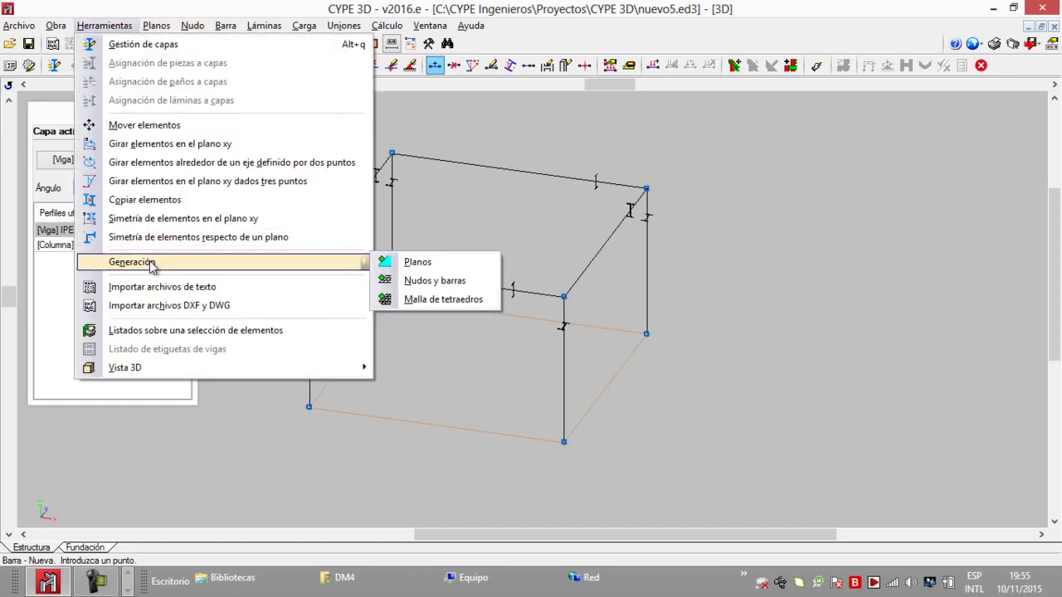
left_click(435, 280)
left_click(568, 298)
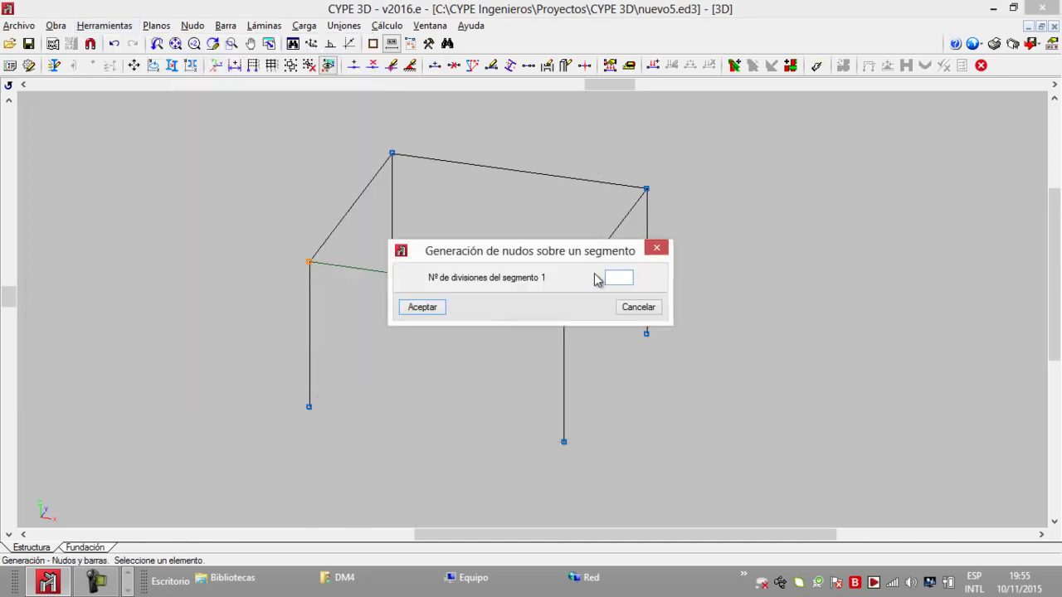
key("BackSpace")
type("4")
left_click(423, 306)
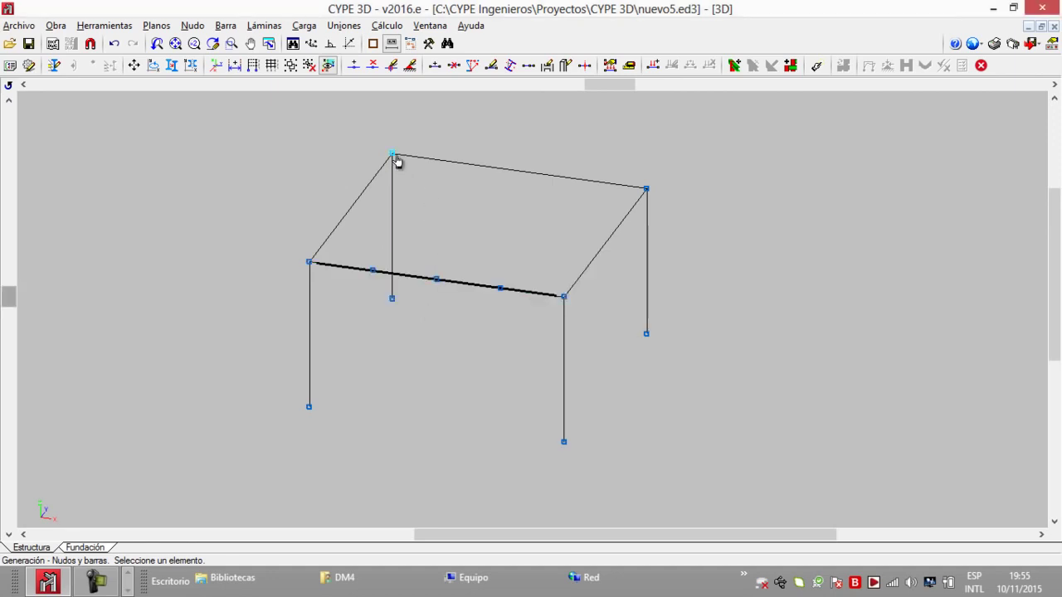
Generate nodes and bars along the rear top beam at Y = 5, dividing it into 4 segments.
left_click(644, 193)
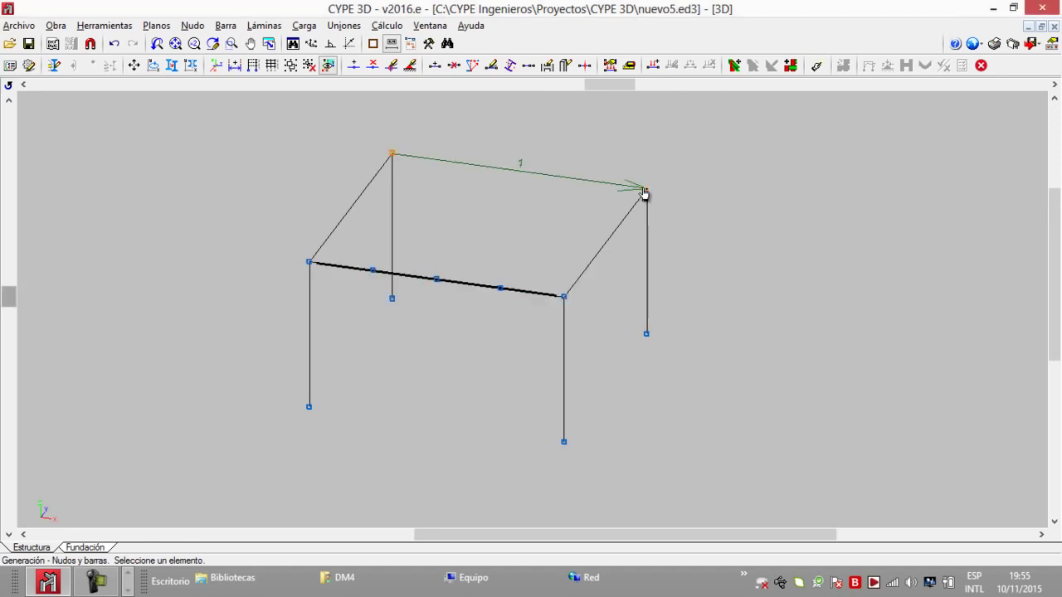
right_click(495, 203)
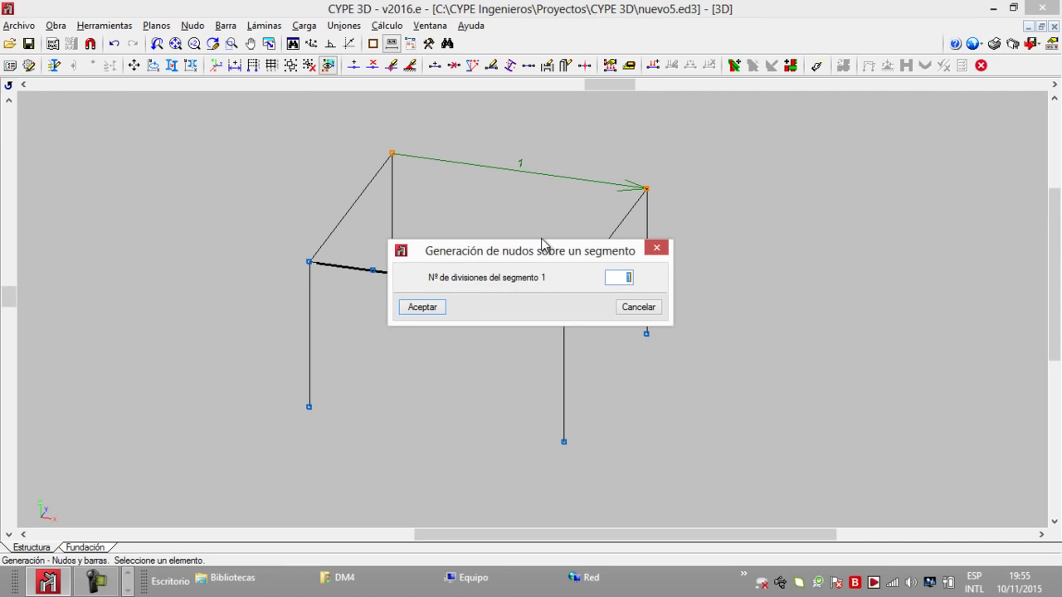
left_click(427, 307)
middle_click_drag(464, 294, 409, 259)
Start a new bar and describe it as a rolled steel I-section beam with the IPE 140 profile.
left_click(225, 25)
left_click(247, 44)
left_click(81, 160)
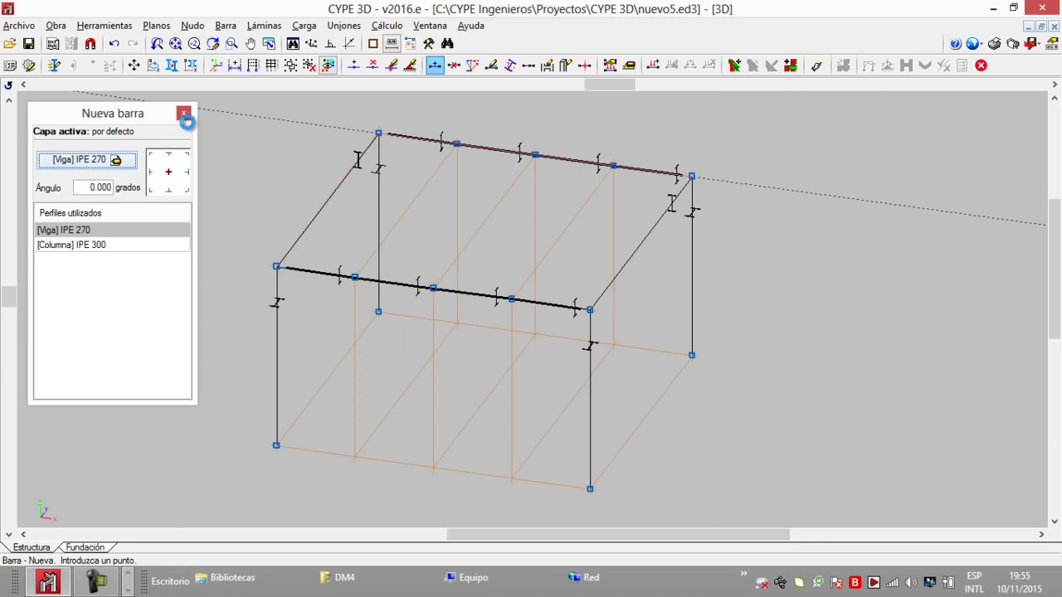
left_click(124, 322)
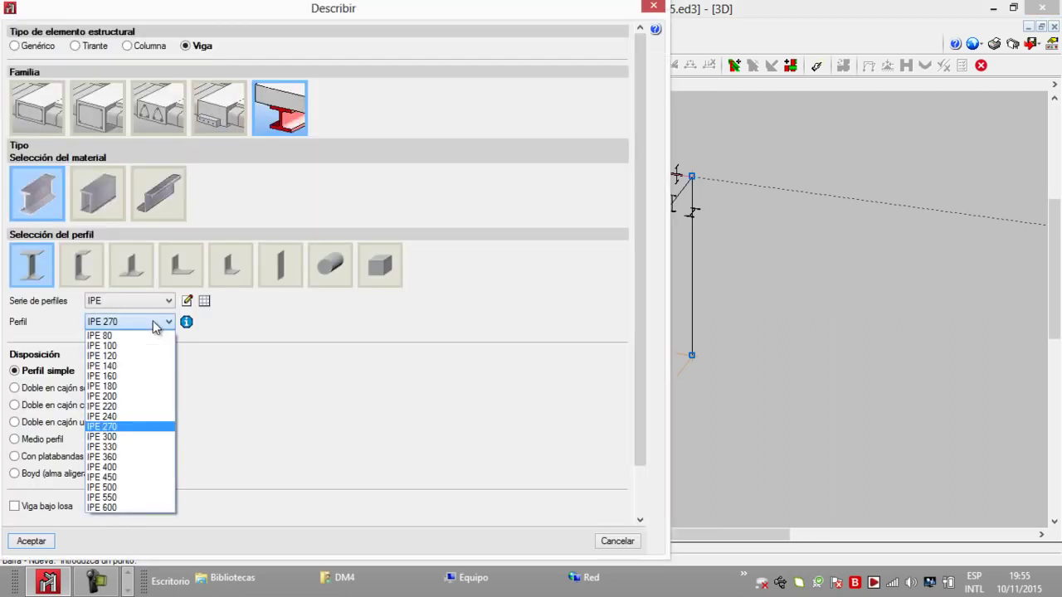
left_click(130, 374)
left_click(42, 540)
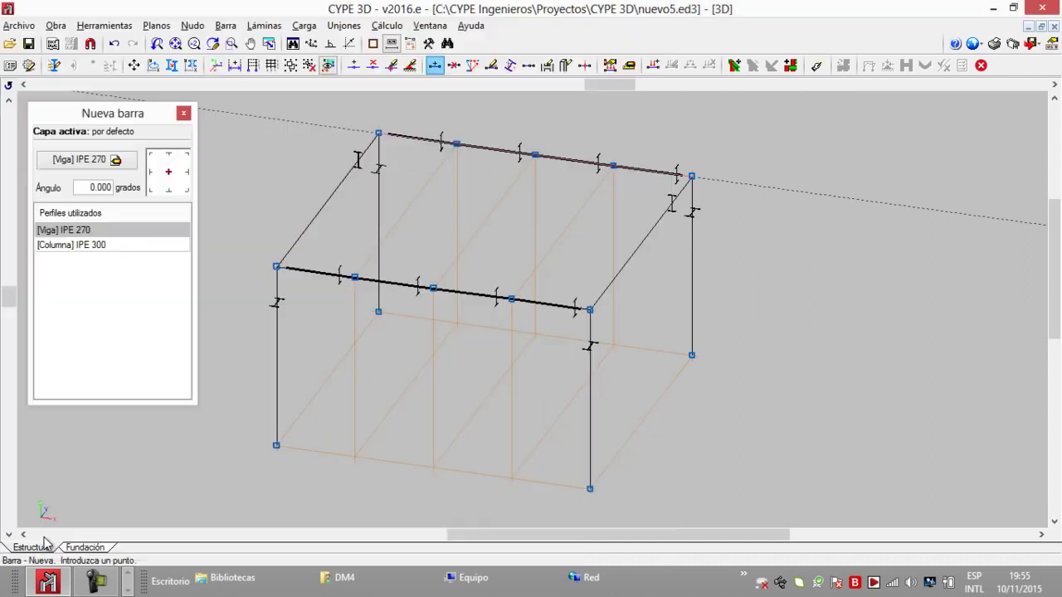
Draw three IPE 140 beams joining the opposite intermediate nodes of the front and rear top beams.
left_click(355, 277)
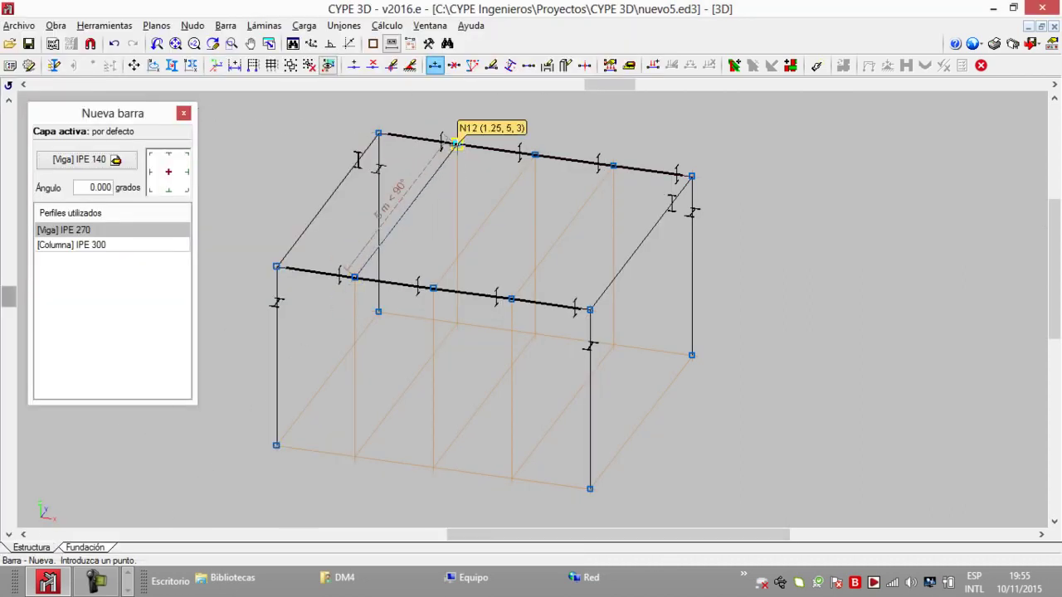
right_click(527, 130)
left_click(434, 288)
left_click(535, 155)
right_click(640, 149)
left_click(511, 298)
left_click(613, 166)
right_click(693, 135)
Set the internal fixity of the six intermediate nodes on the front and rear top beams to pinned.
scroll(695, 135, "down", 1)
left_click_drag(617, 85, 607, 88)
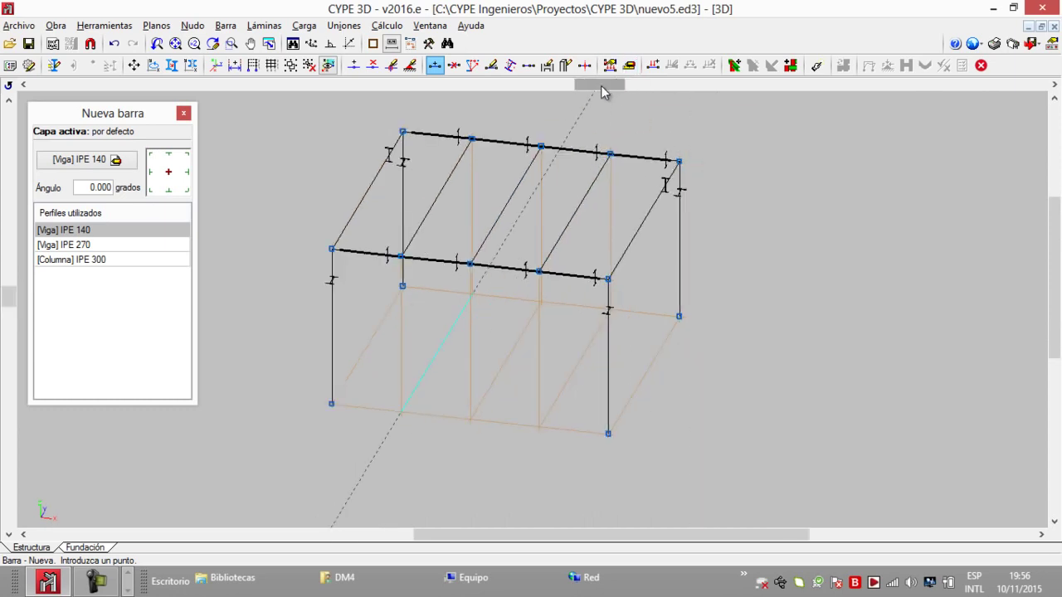
middle_click_drag(581, 129, 574, 193)
left_click_drag(583, 84, 559, 85)
middle_click_drag(559, 139, 575, 149)
left_click(225, 24)
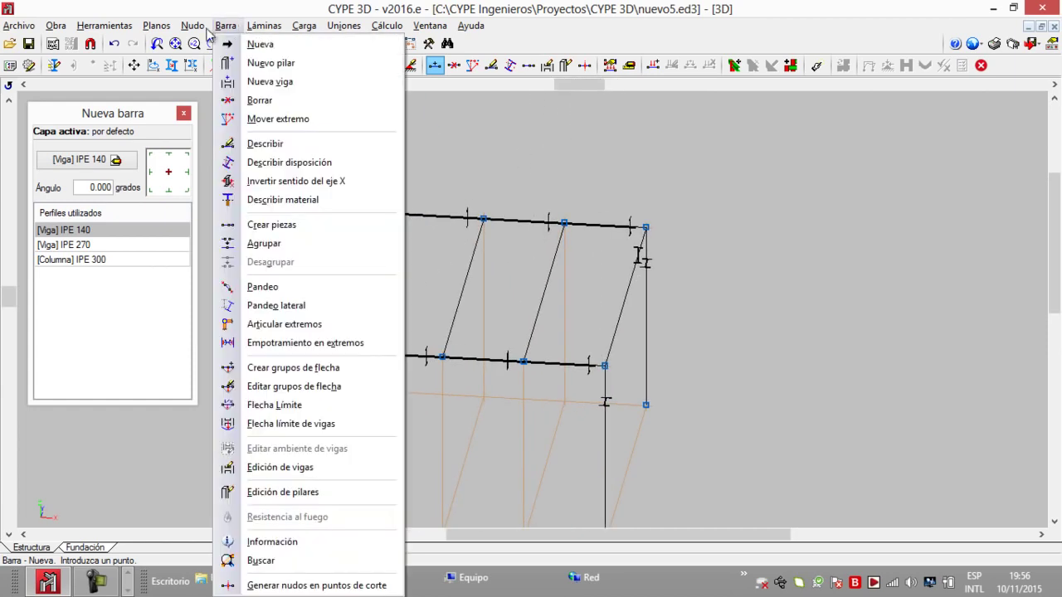
mouse_move(193, 25)
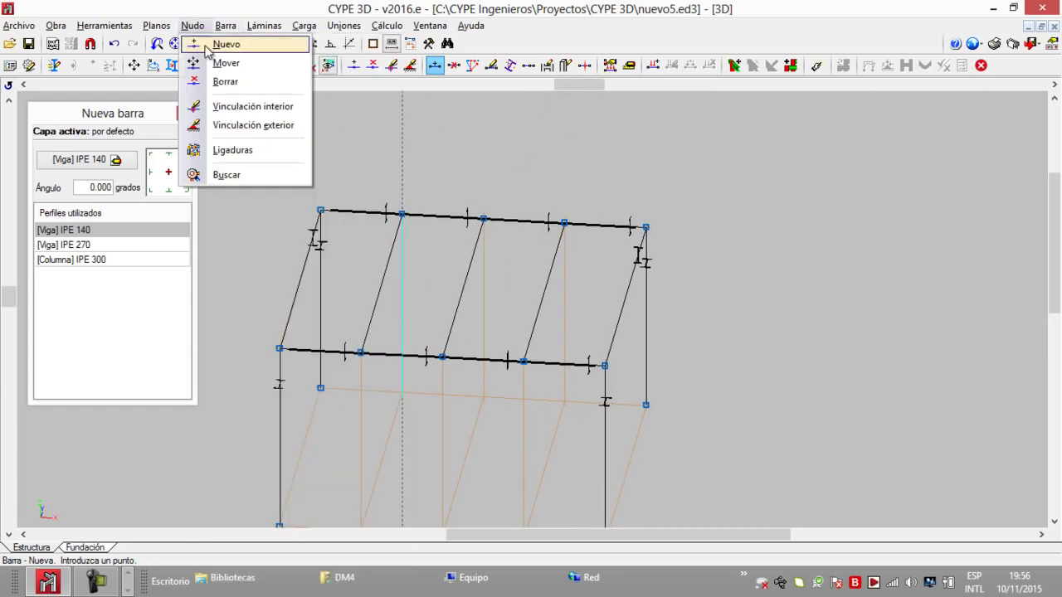
left_click(240, 108)
left_click_drag(578, 172, 355, 369)
right_click(378, 390)
left_click(320, 158)
left_click(266, 436)
Open the buckling settings for the three intermediate IPE 140 beams.
scroll(506, 249, "up", 5)
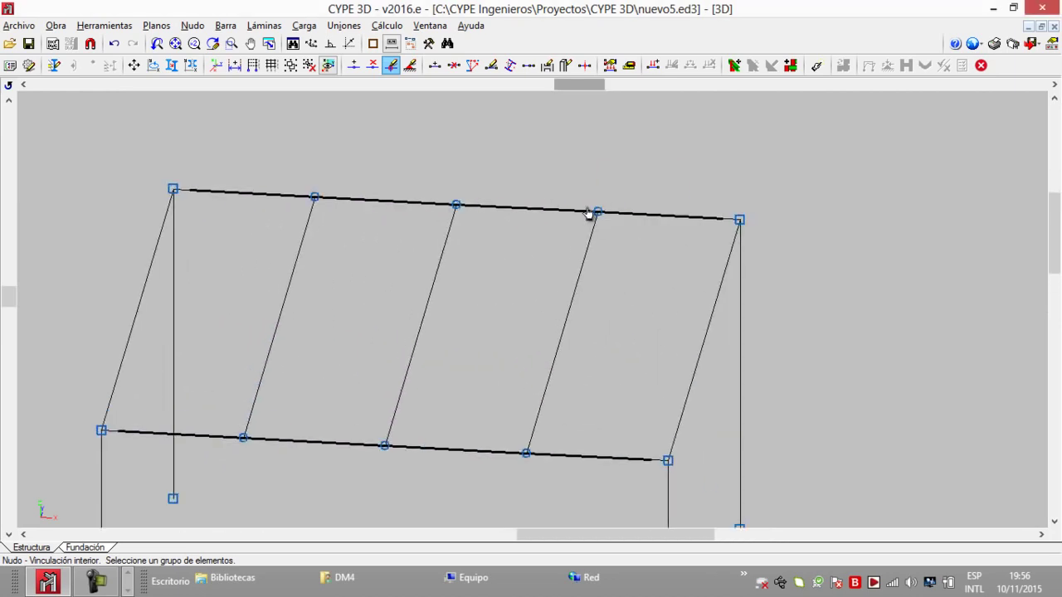
middle_click_drag(750, 216, 666, 215)
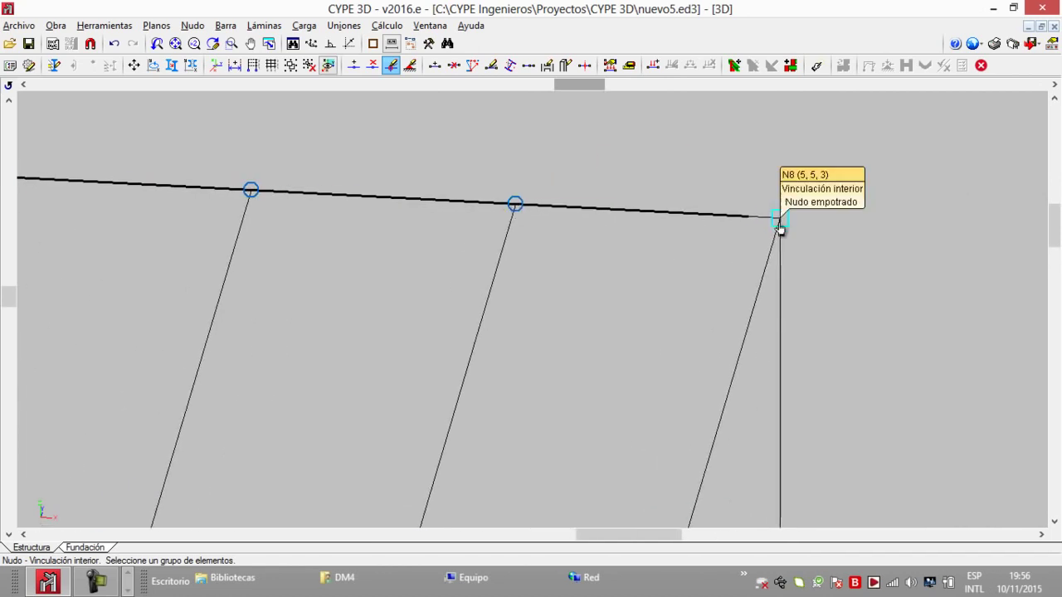
scroll(779, 219, "down", 3)
middle_click_drag(645, 260, 636, 231)
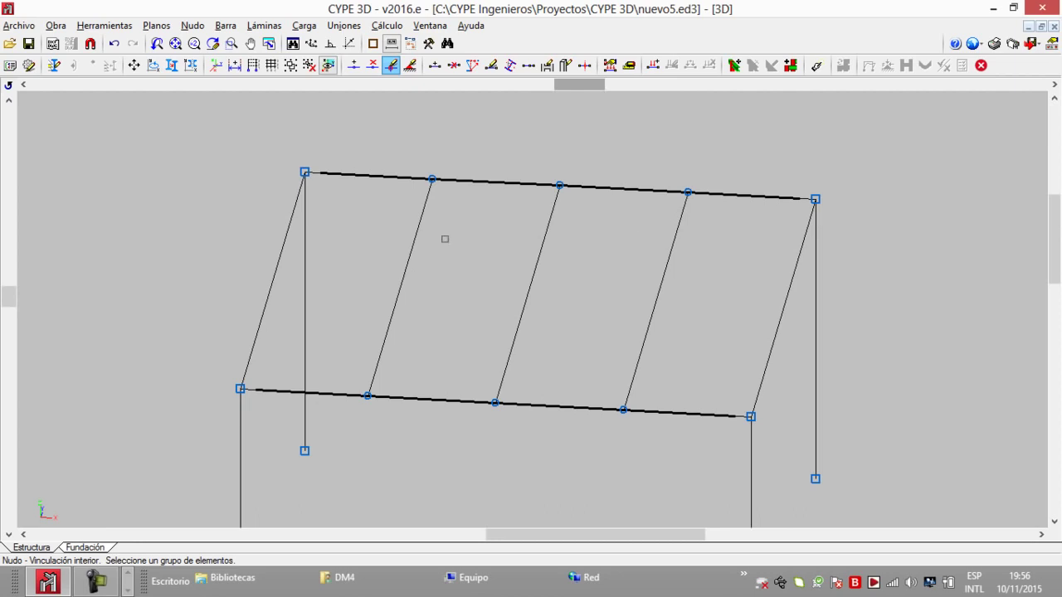
middle_click_drag(664, 286, 588, 214, "shift")
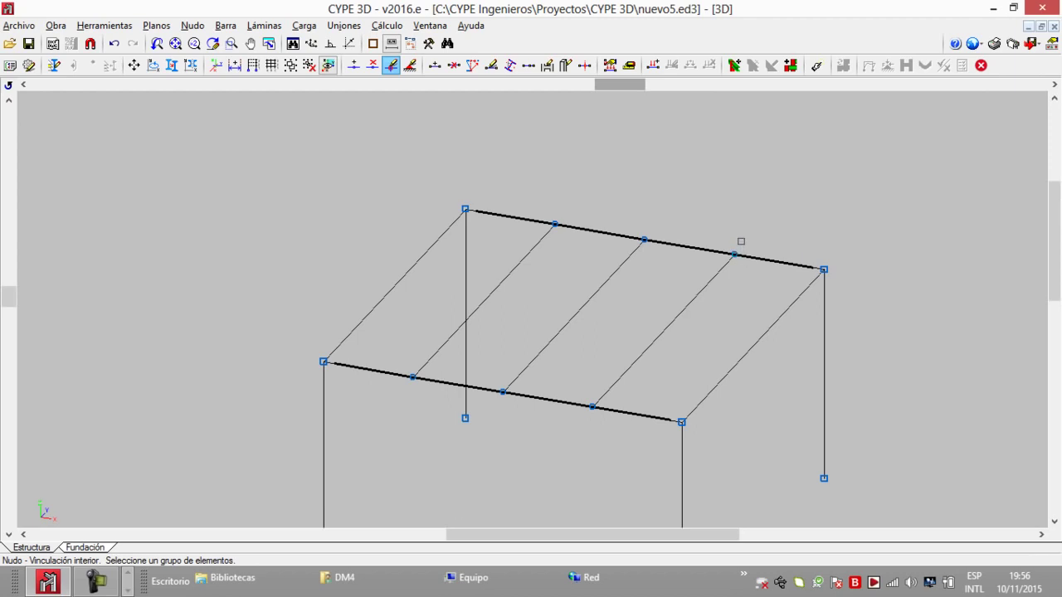
left_click(225, 26)
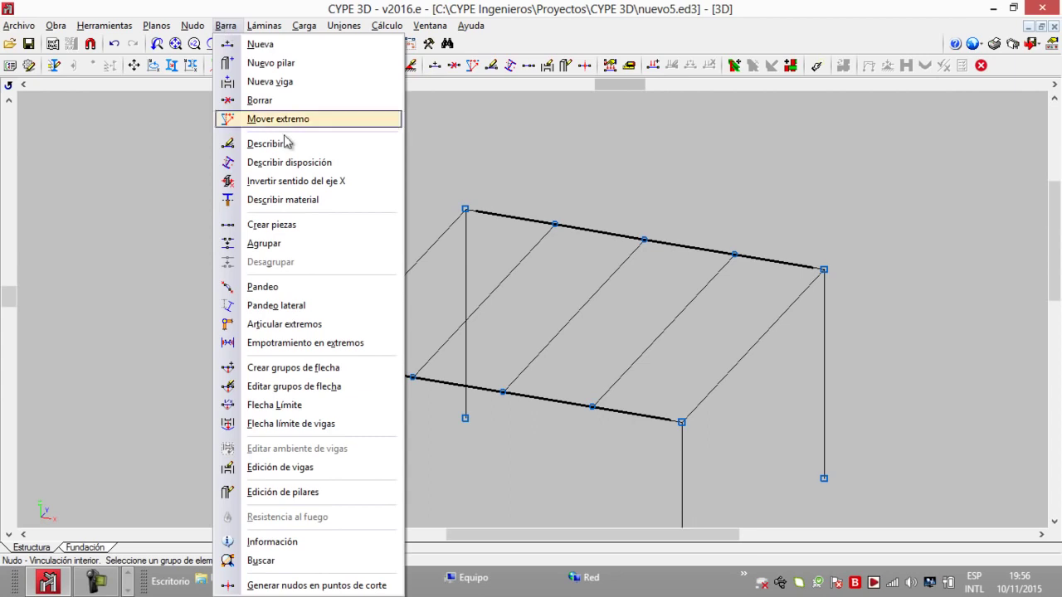
left_click(314, 286)
left_click(485, 299)
left_click(570, 319)
left_click(644, 351)
right_click(640, 348)
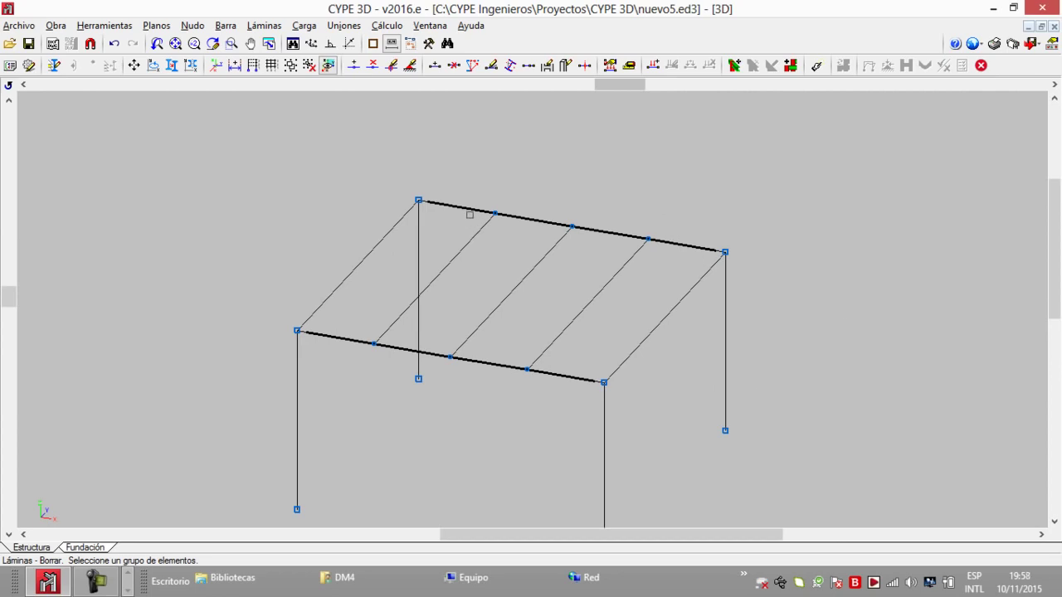
left_click(227, 25)
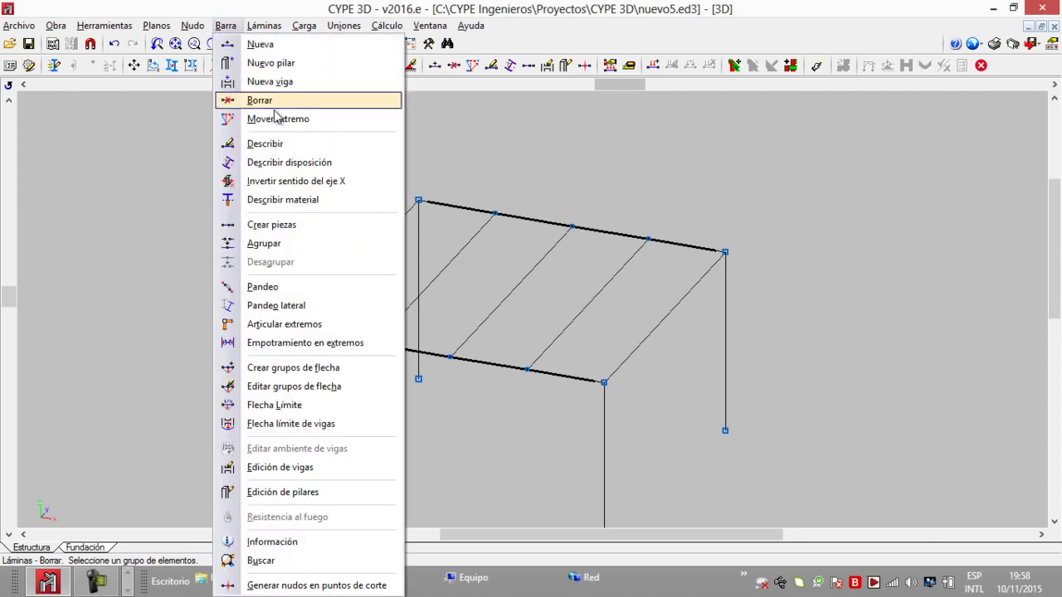
left_click(324, 161)
left_click_drag(612, 166, 527, 253)
left_click(626, 308)
left_click(515, 353)
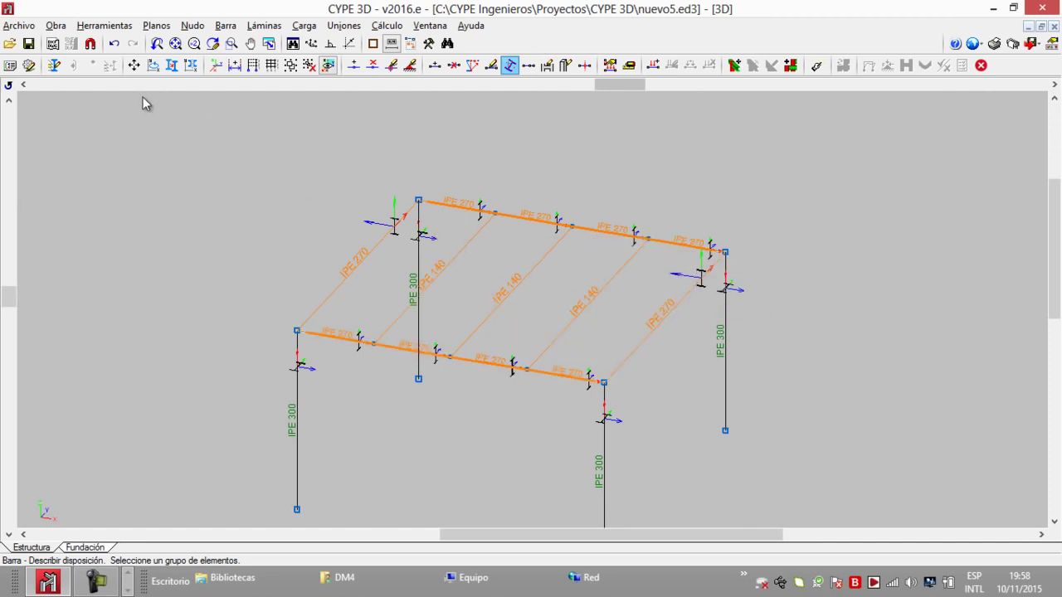
left_click(53, 70)
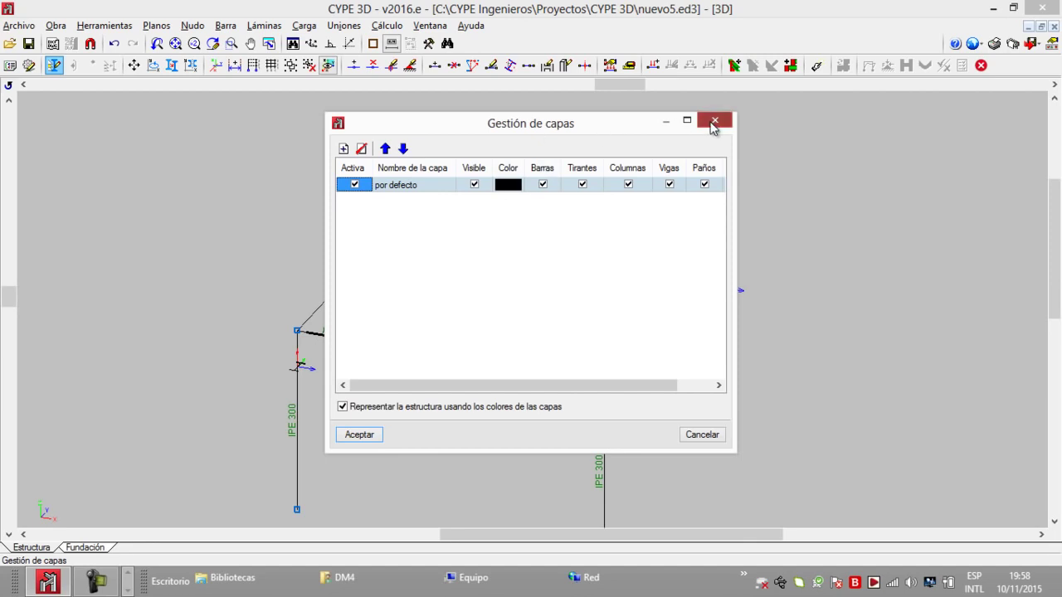
left_click(714, 122)
Set the layout of all IPE 270 and IPE 140 beams so their axis passes through the top flange's centre, with rotation angle 0.
left_click(702, 180)
left_click(475, 273)
left_click(652, 329)
left_click(497, 368)
left_click(357, 265)
left_click(568, 233)
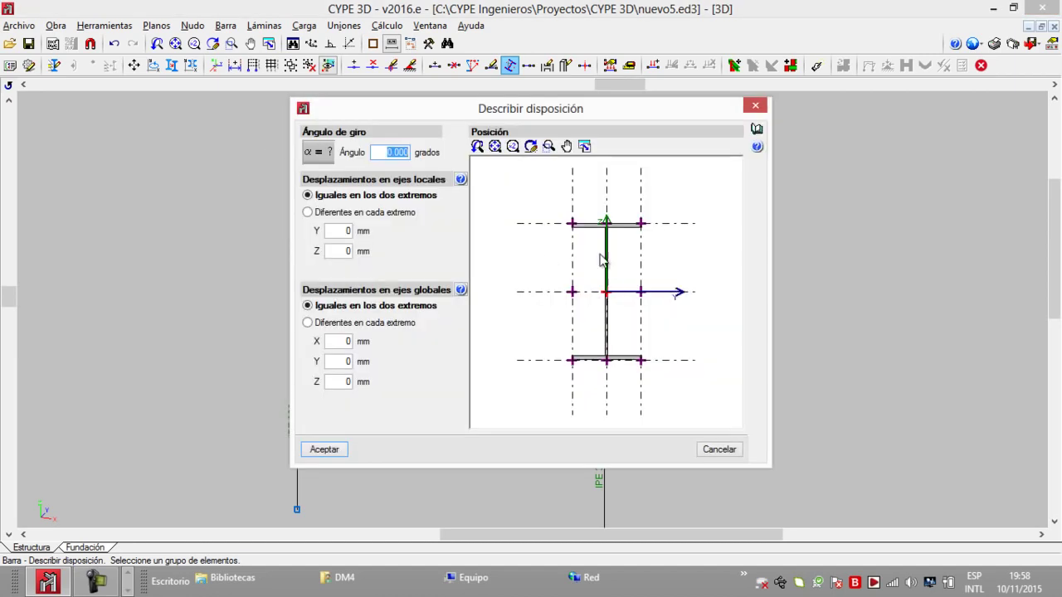
left_click(324, 449)
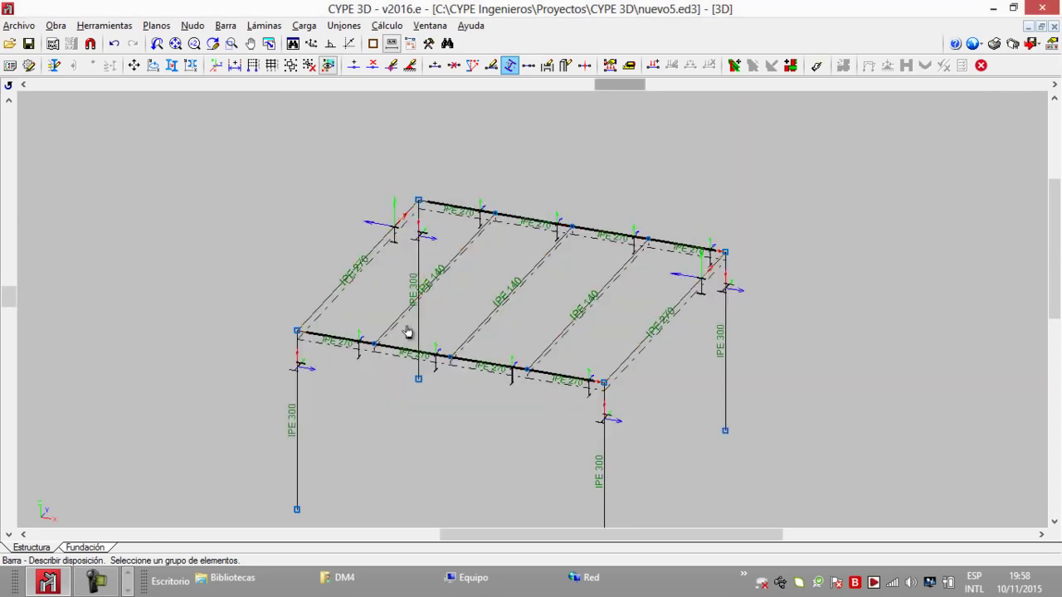
Examine the complete structure in the 3D view, checking how the joists meet the edge beams, and close the view.
left_click(104, 25)
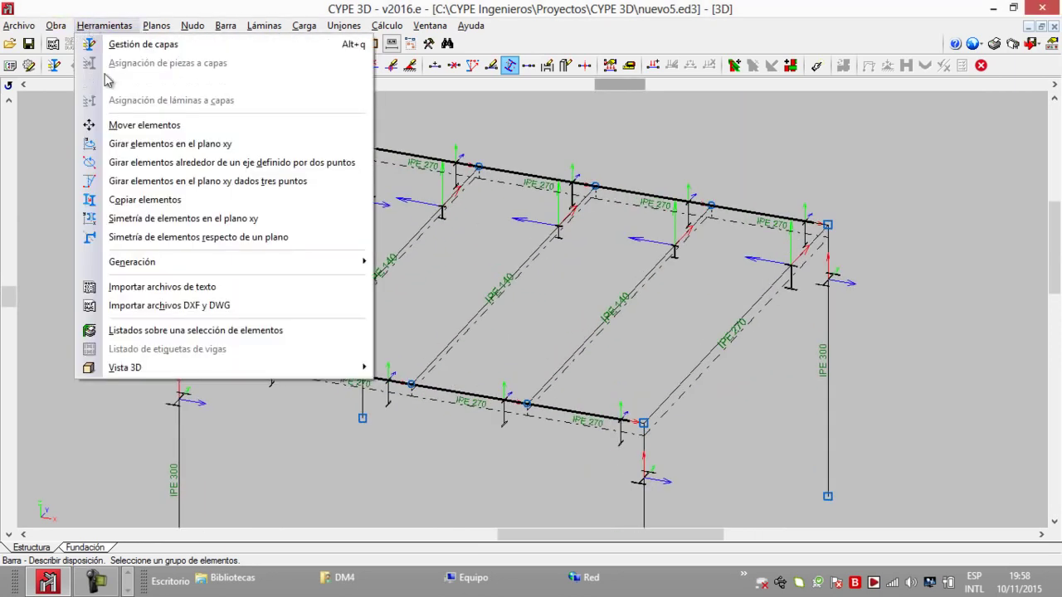
mouse_move(236, 378)
left_click(445, 368)
left_click_drag(382, 339, 445, 288)
scroll(661, 204, "up", 5)
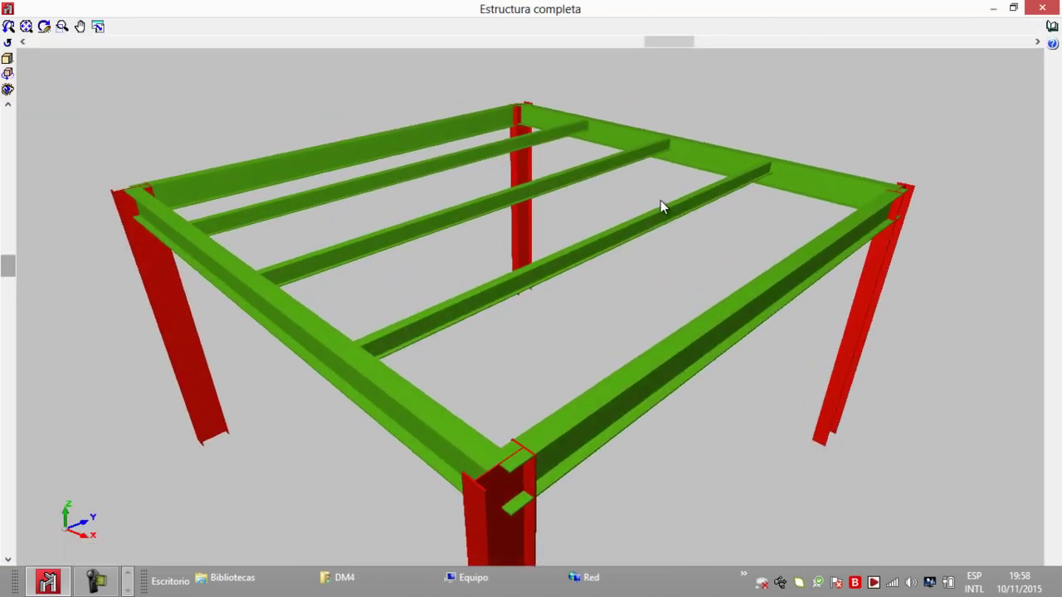
scroll(664, 247, "down", 2)
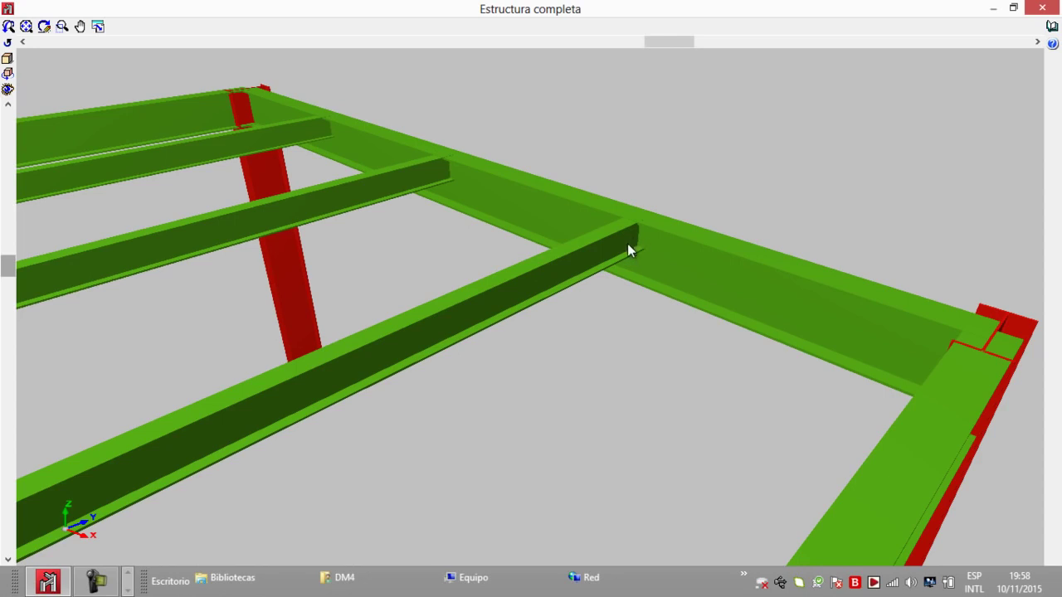
scroll(642, 241, "down", 3)
scroll(603, 233, "down", 4)
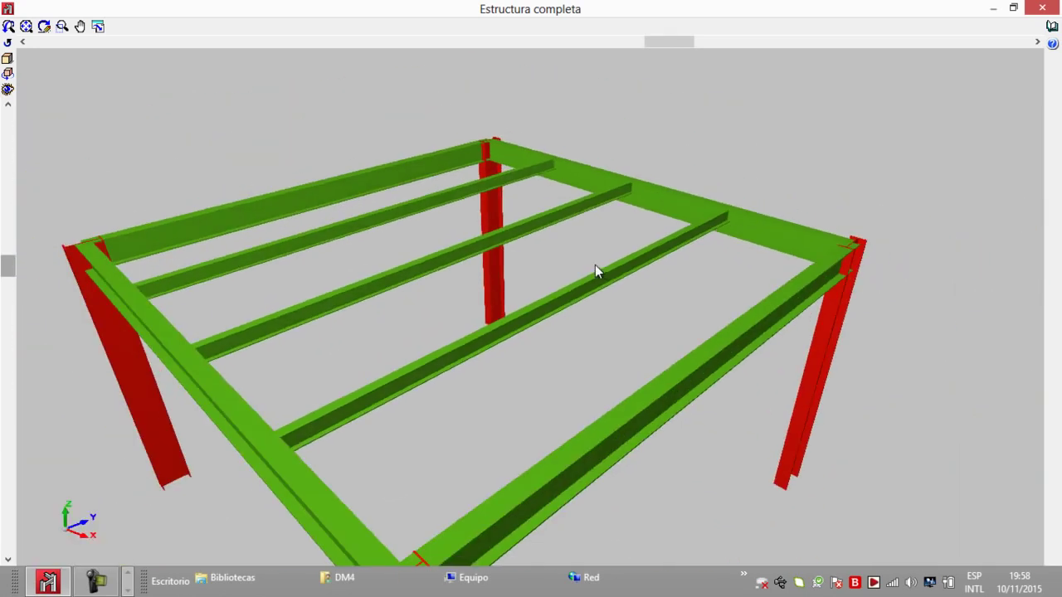
scroll(523, 265, "down", 2)
left_click(1038, 8)
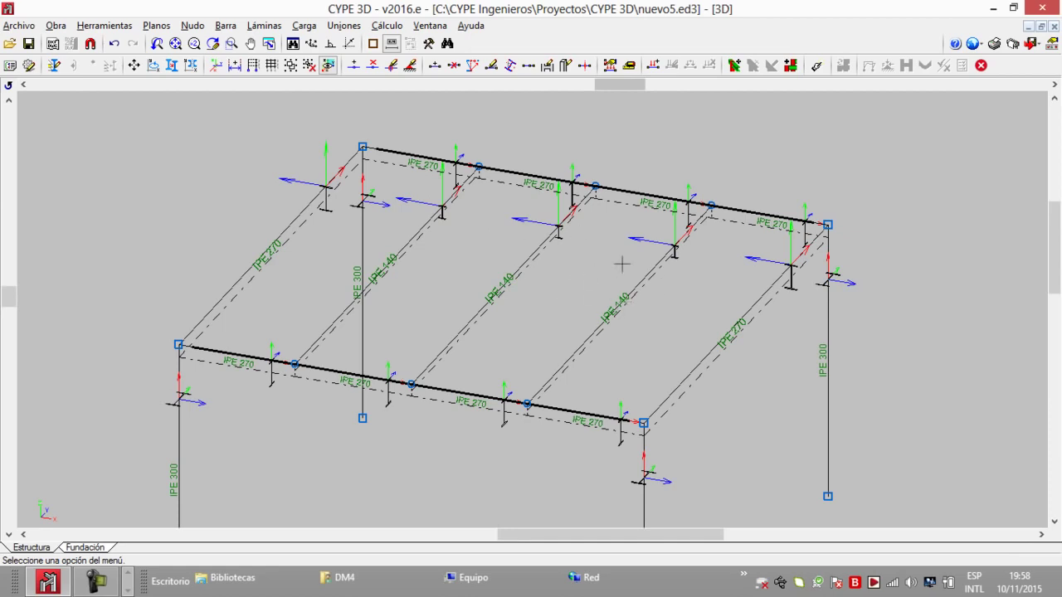
Create a new shell covering the roof, outlined through the four top corner nodes of the frame.
left_click_drag(626, 93, 612, 86)
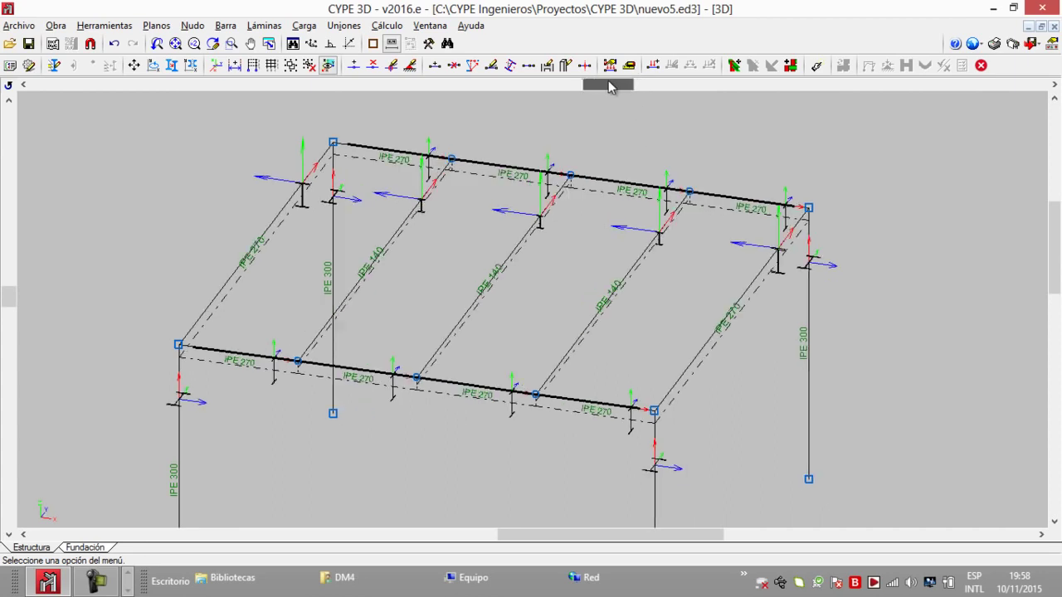
middle_click_drag(561, 150, 556, 169)
middle_click_drag(554, 234, 581, 238)
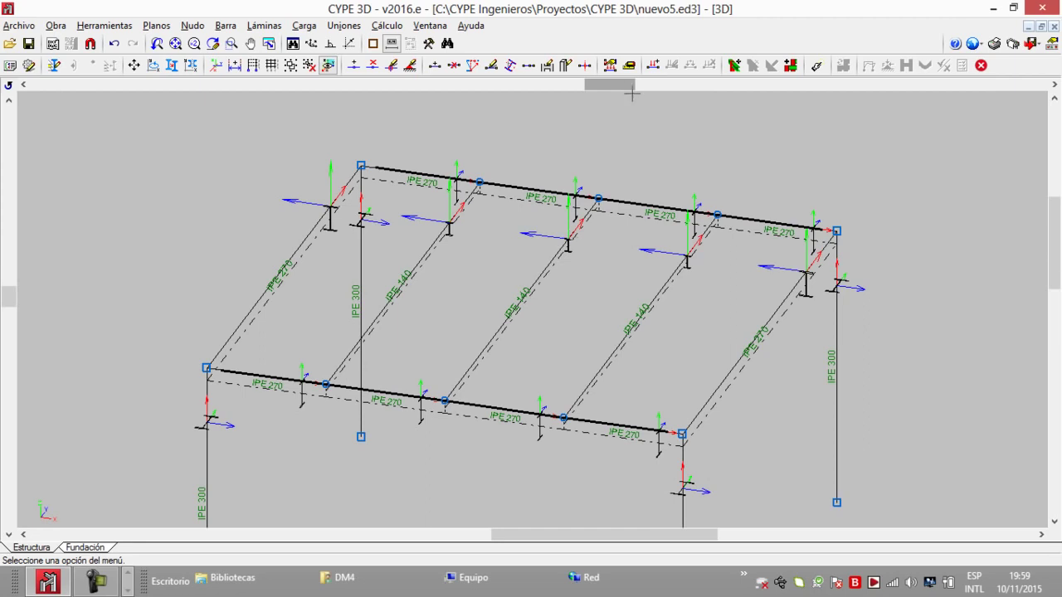
scroll(669, 168, "down", 2)
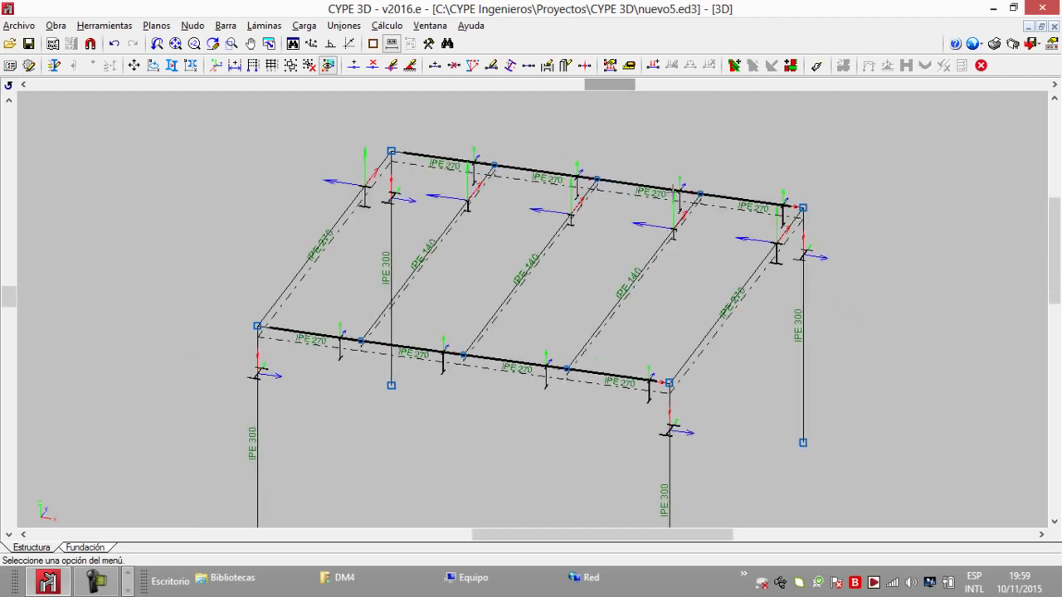
left_click(259, 26)
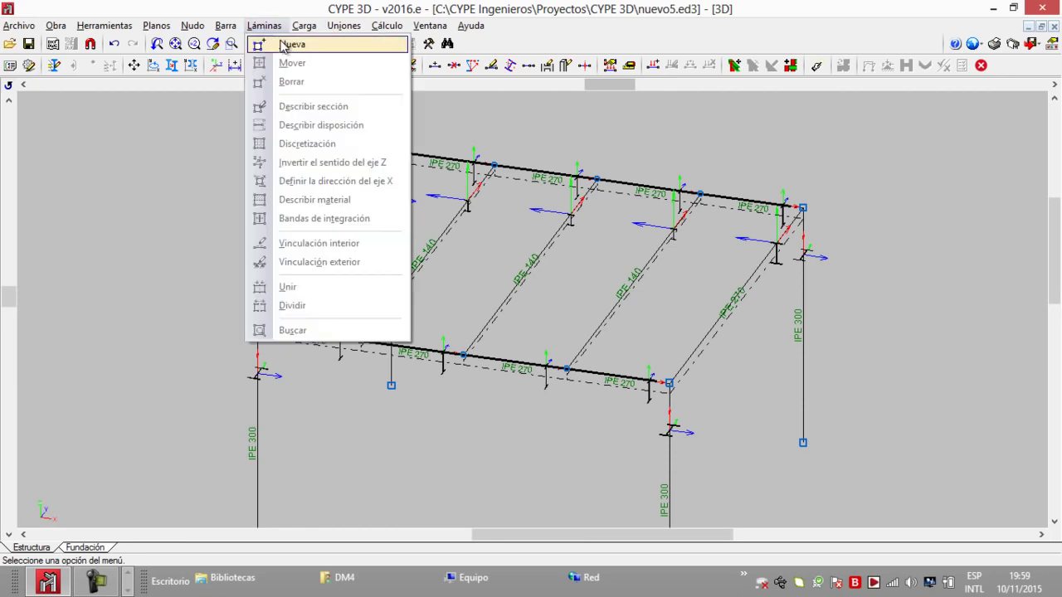
left_click(289, 45)
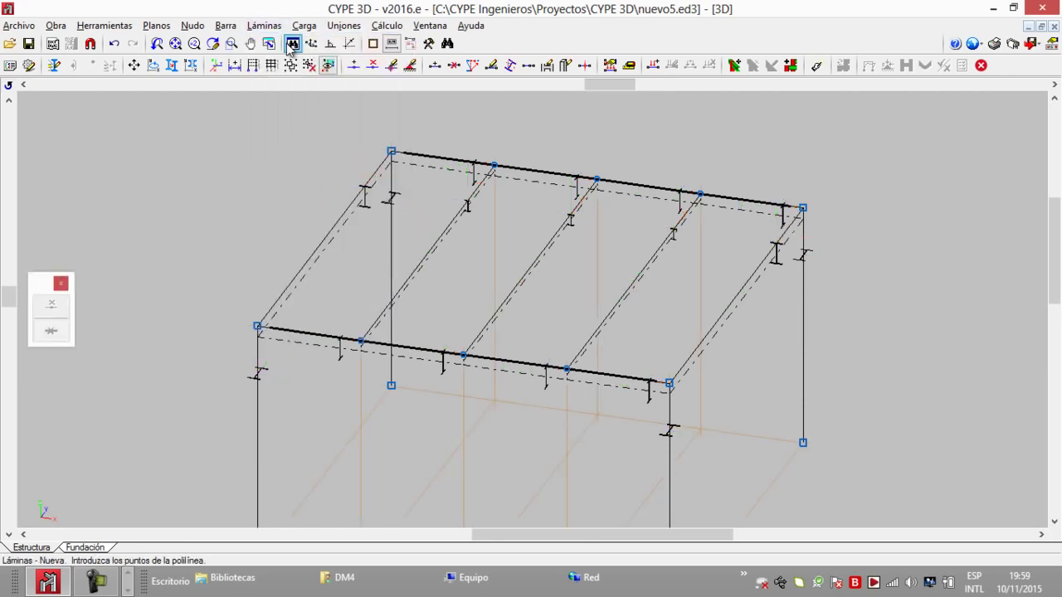
left_click(258, 326)
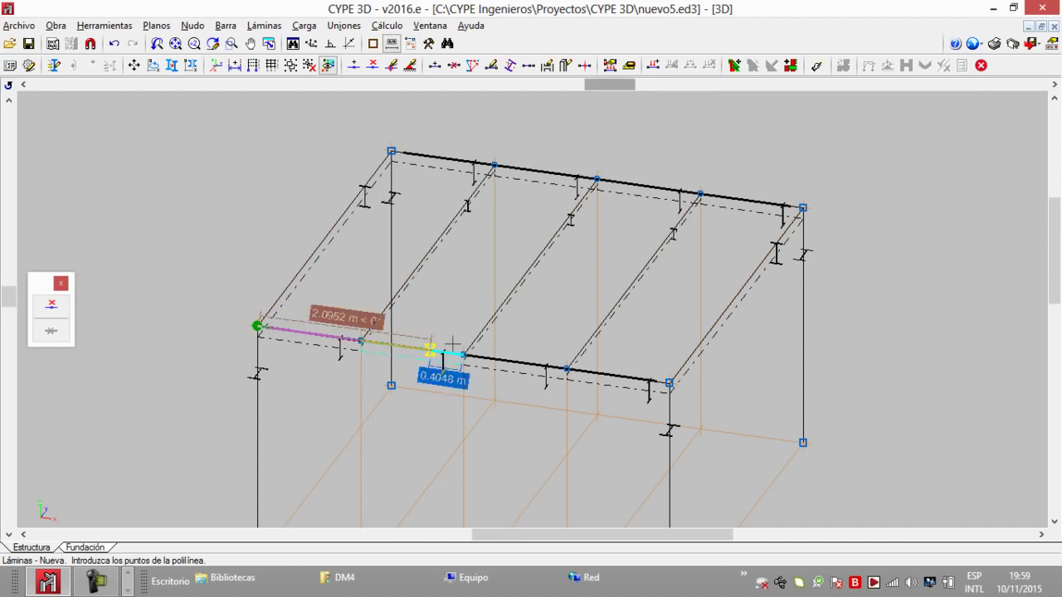
left_click(668, 383)
left_click(803, 207)
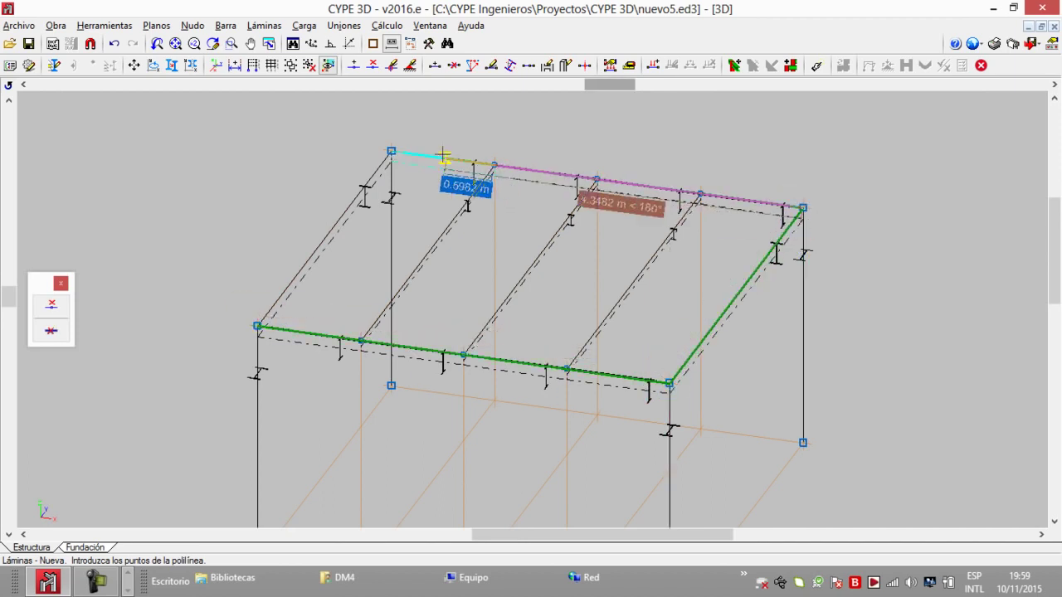
left_click(390, 151)
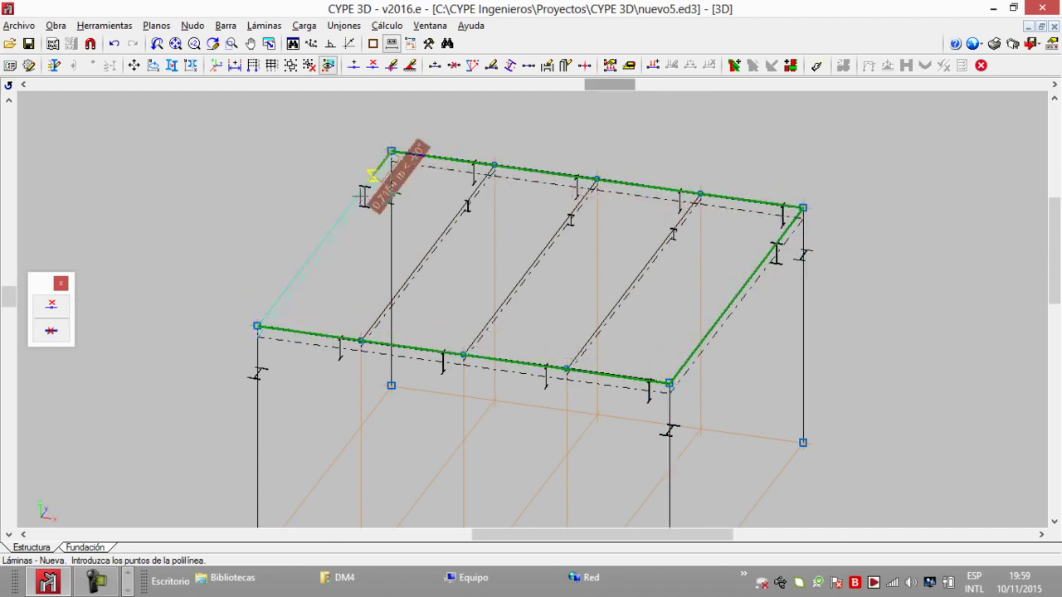
left_click(258, 326)
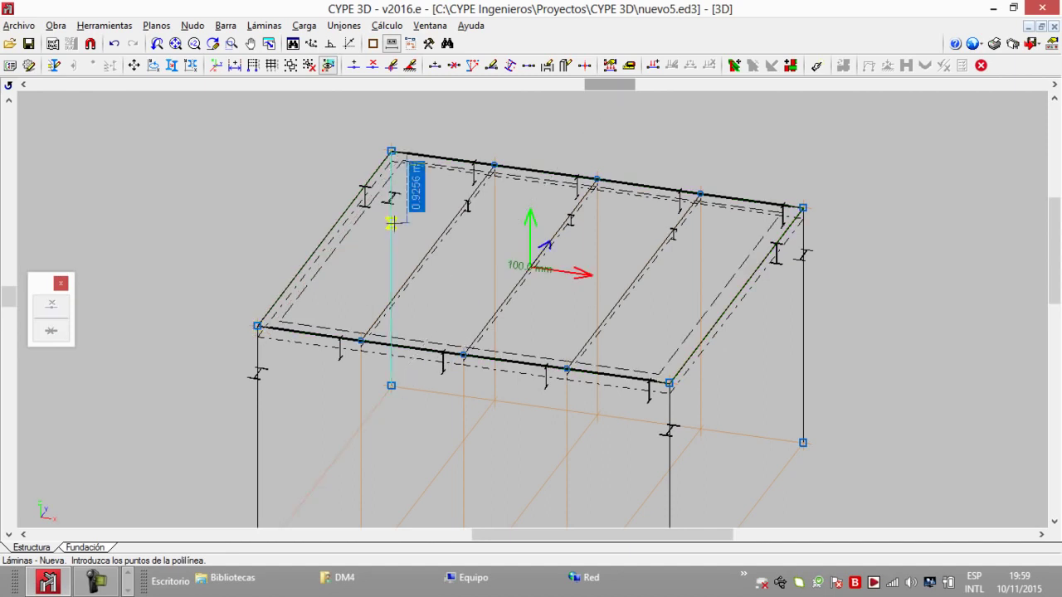
Check how the roof shell sits on the steel beams in the 3D view of the complete structure, and close the view.
left_click(103, 25)
mouse_move(207, 367)
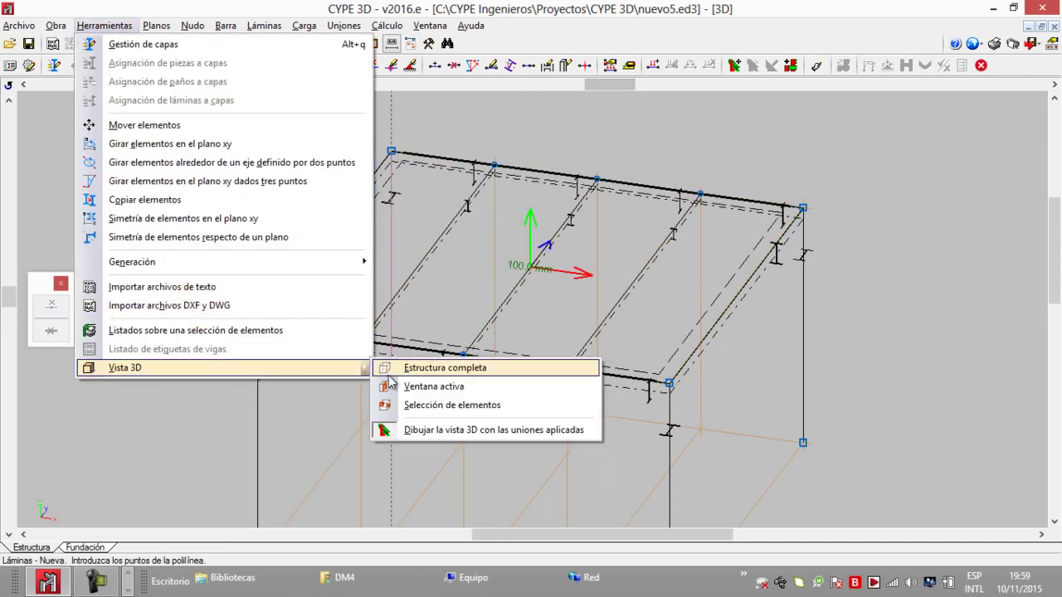
left_click(393, 370)
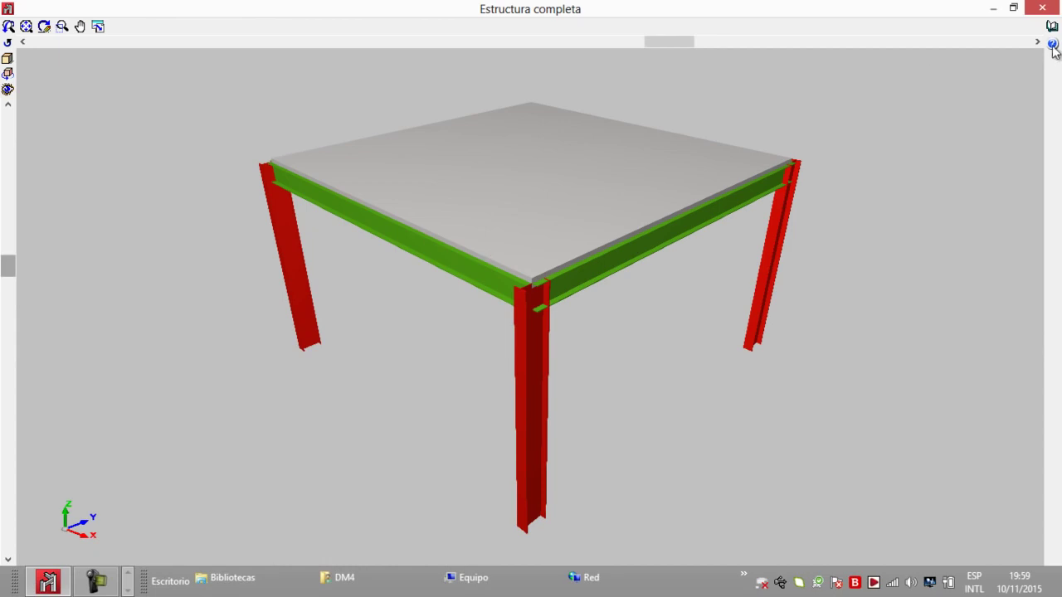
left_click(1042, 8)
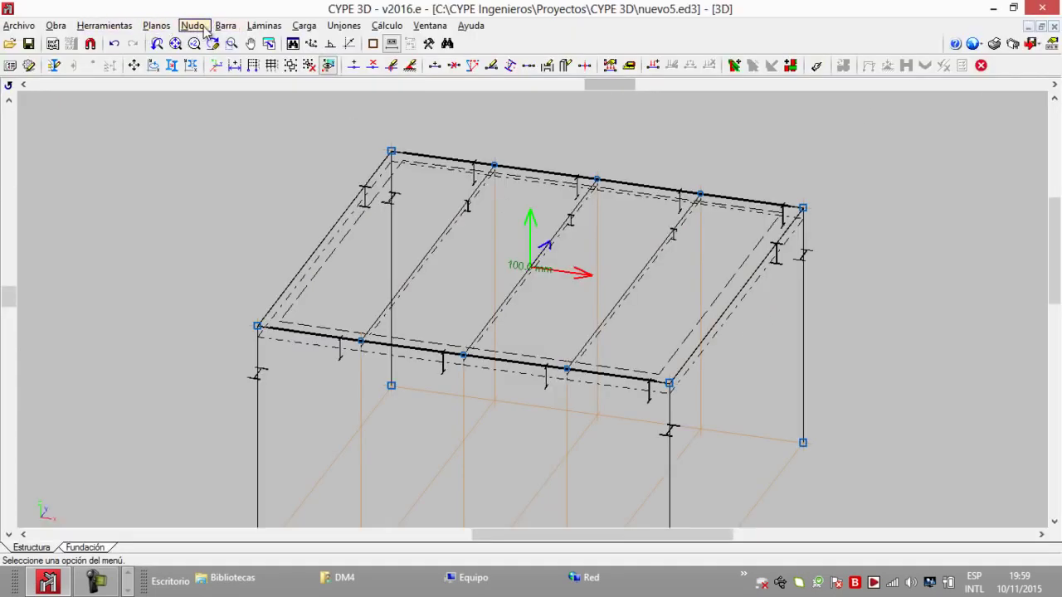
Set the layout of the roof shell so its bottom face lies on the reference plane.
left_click(264, 26)
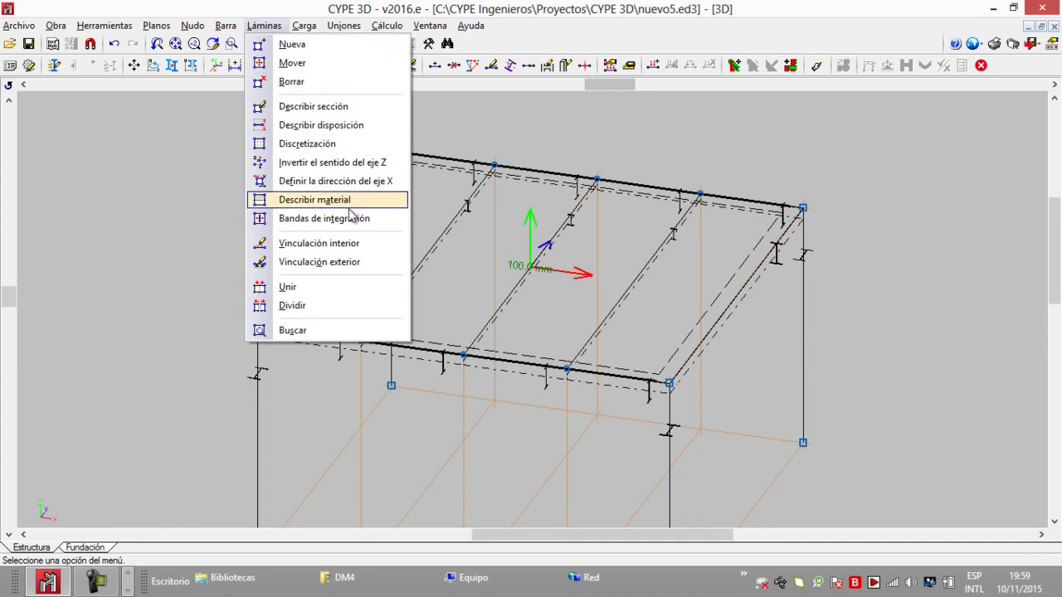
left_click(348, 125)
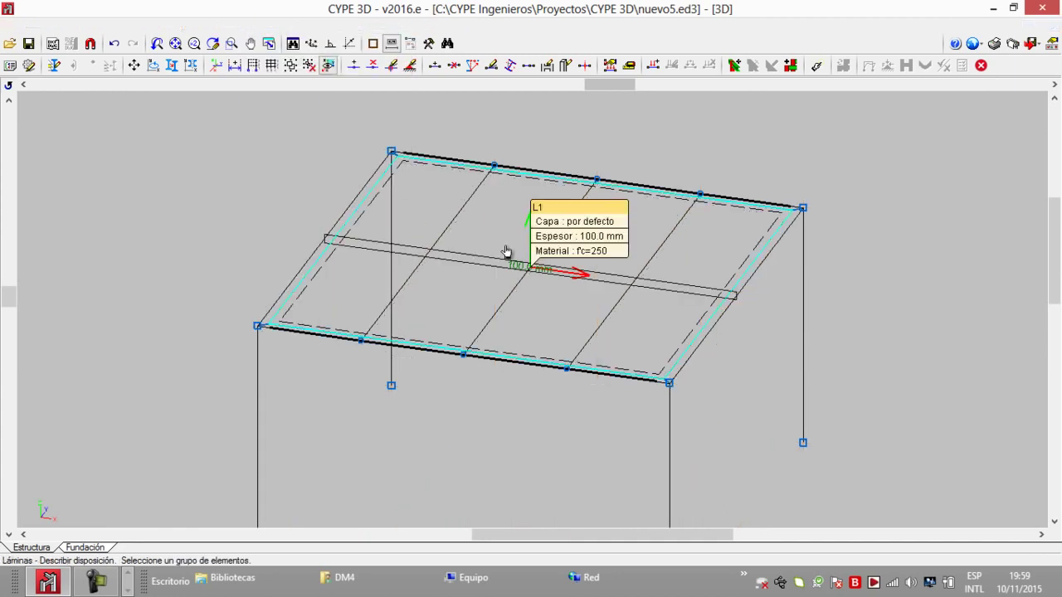
left_click(506, 251)
left_click(525, 373)
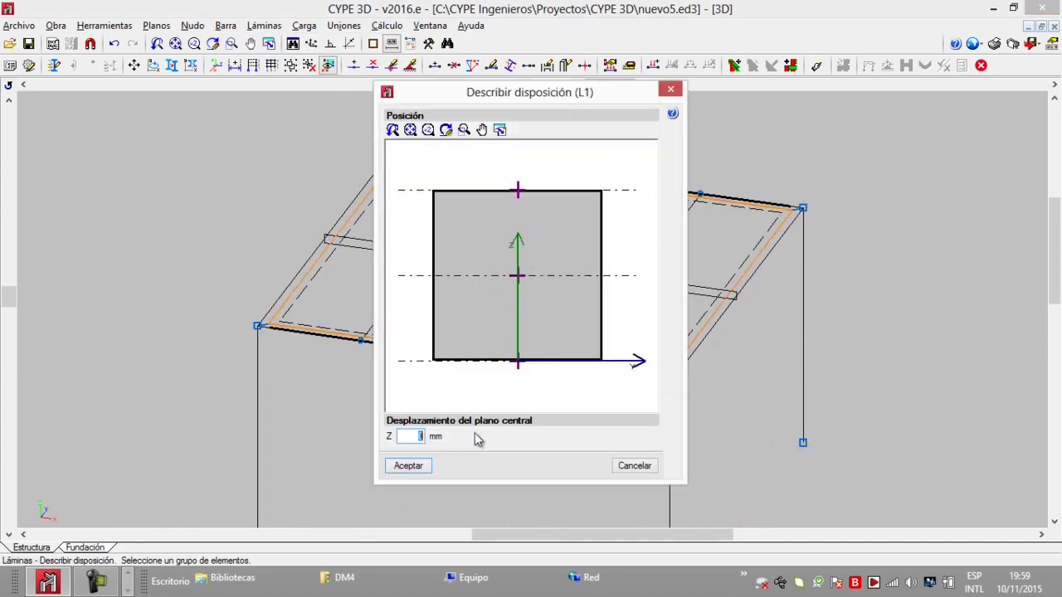
left_click(408, 466)
Inspect the repositioned shell above the beams in the 3D view of the complete structure, and close the view.
left_click(103, 26)
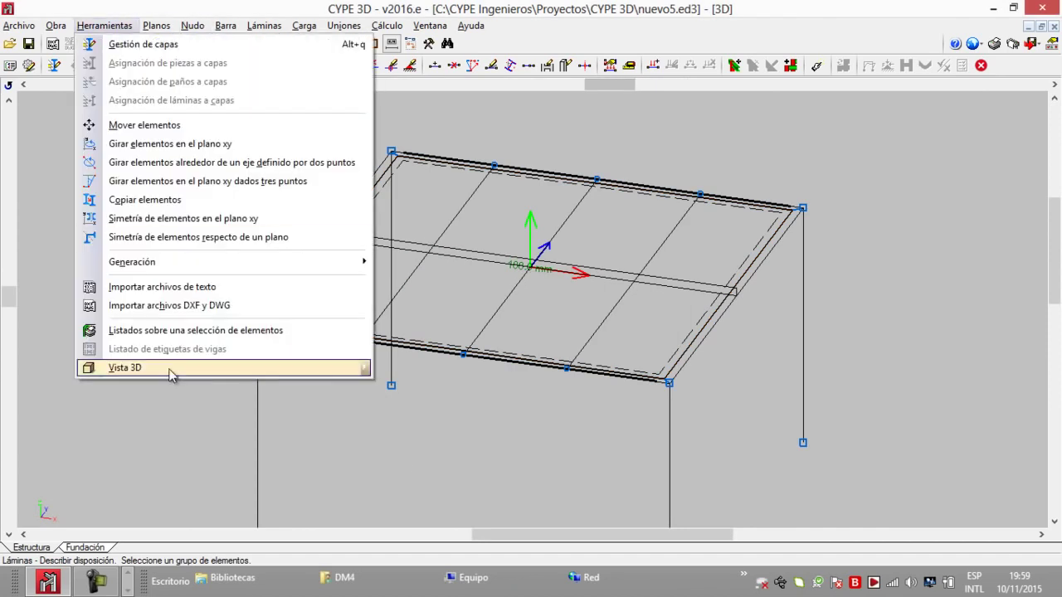
mouse_move(171, 375)
left_click(411, 368)
scroll(501, 232, "up", 1)
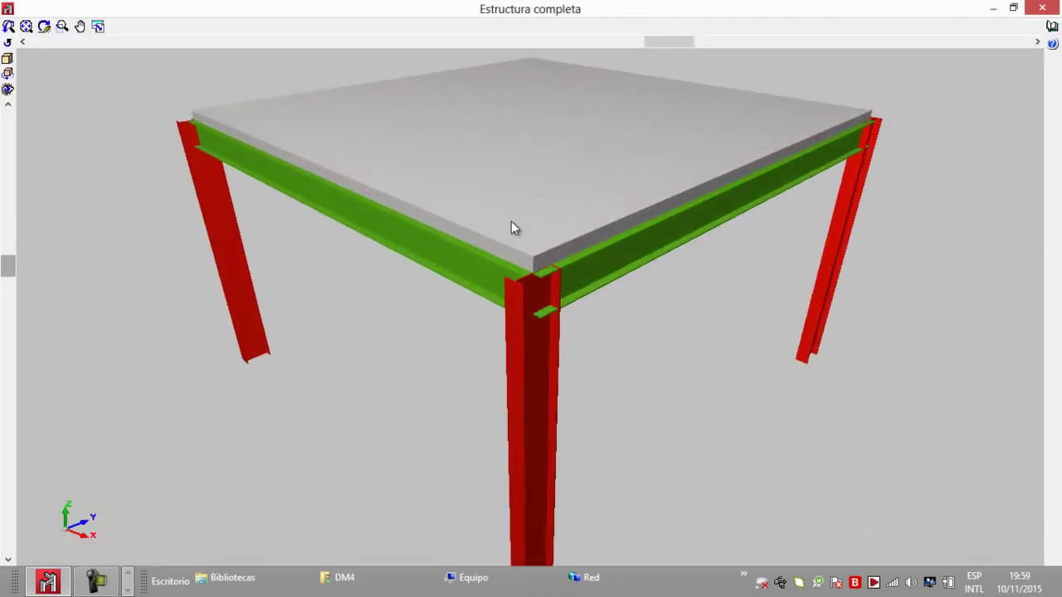
left_click(1041, 7)
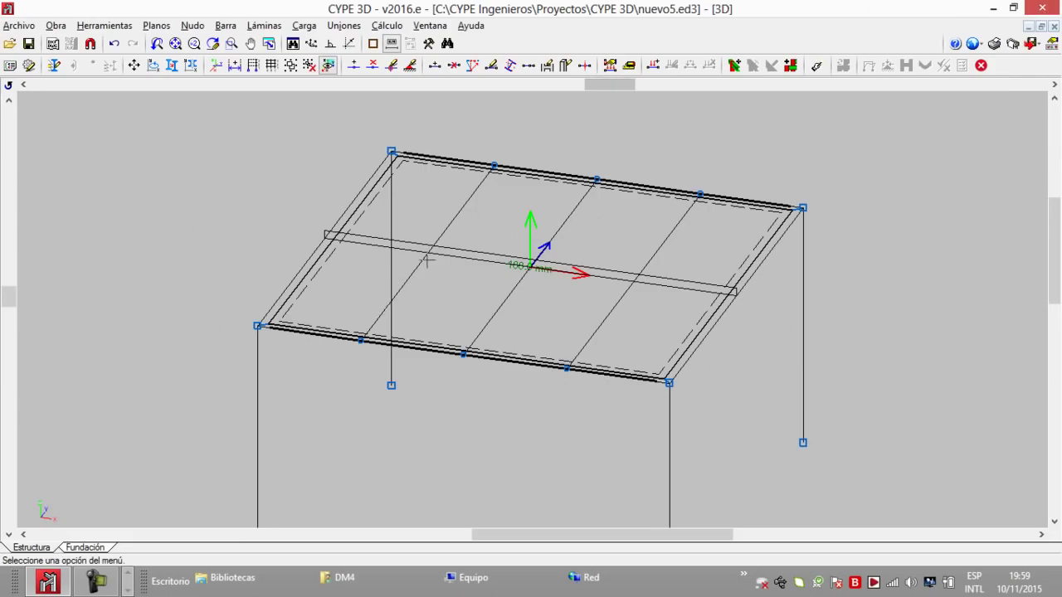
Divide the roof shell into four strips along the three intermediate IPE 140 joists, from node to opposite node.
scroll(426, 259, "up", 1)
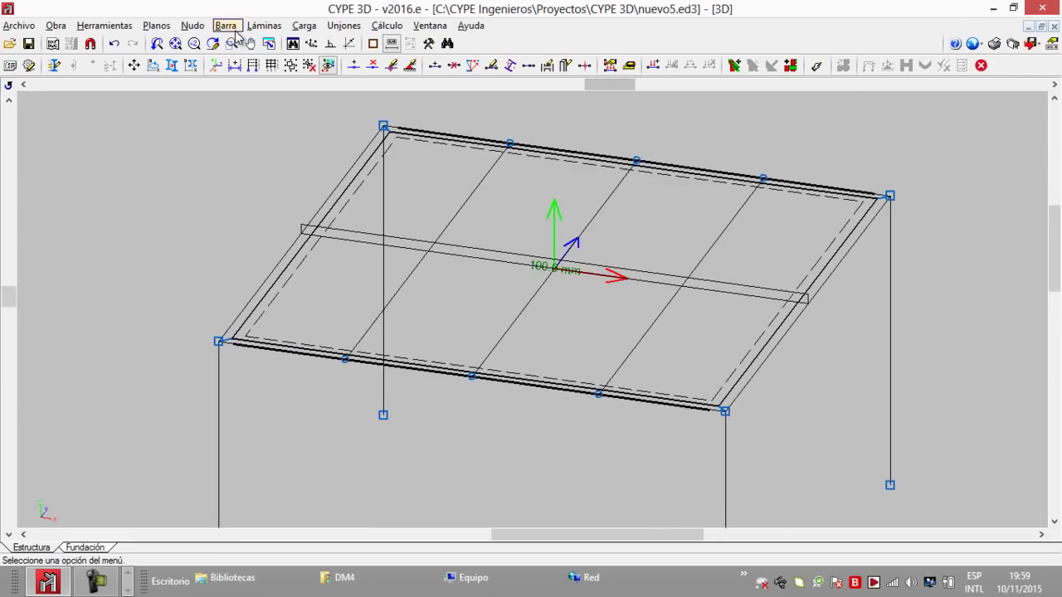
left_click(264, 25)
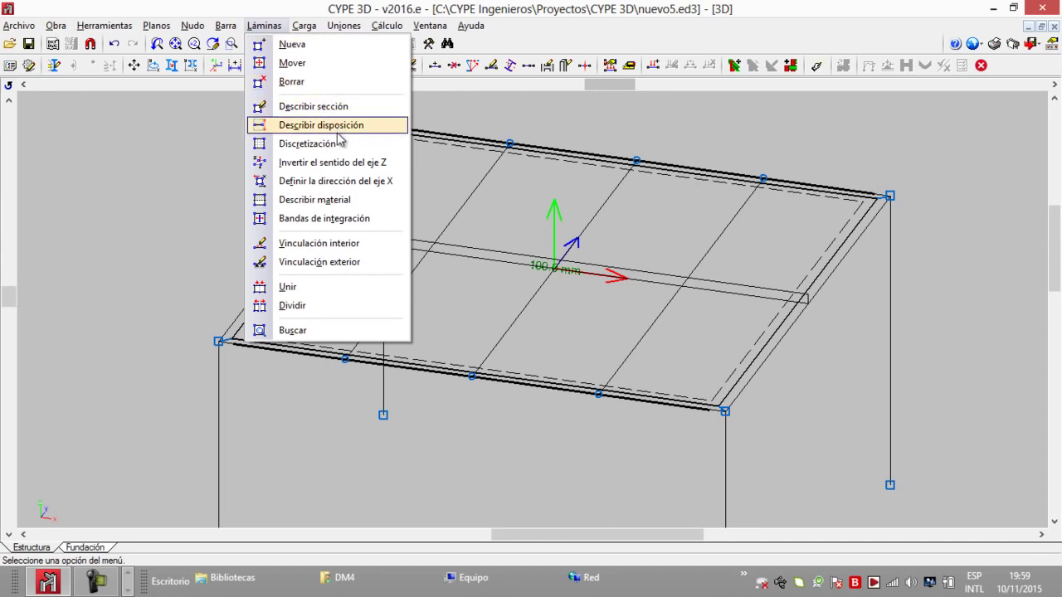
left_click(343, 306)
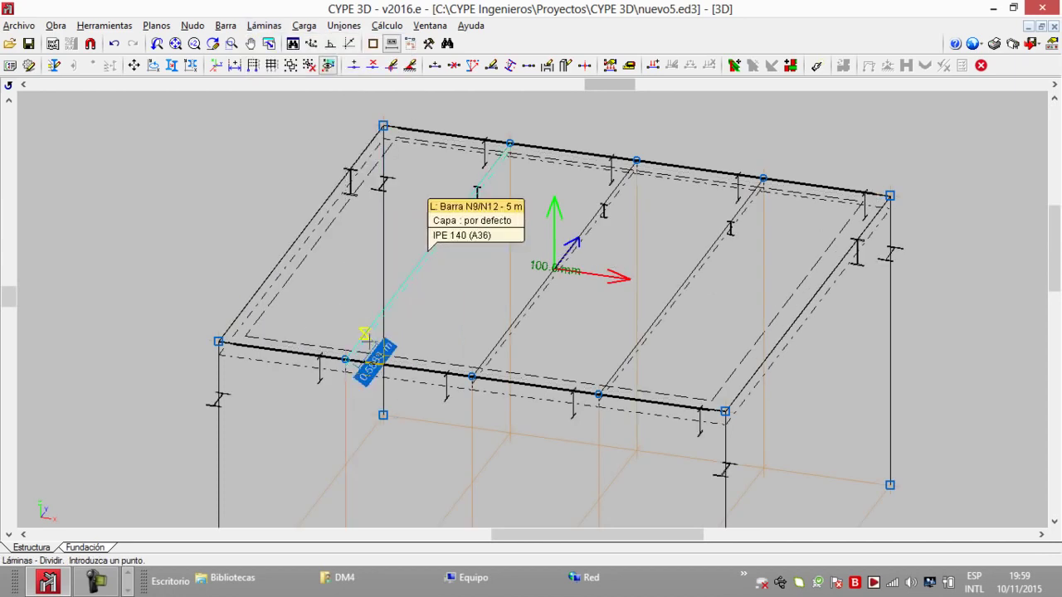
left_click(344, 360)
left_click(510, 143)
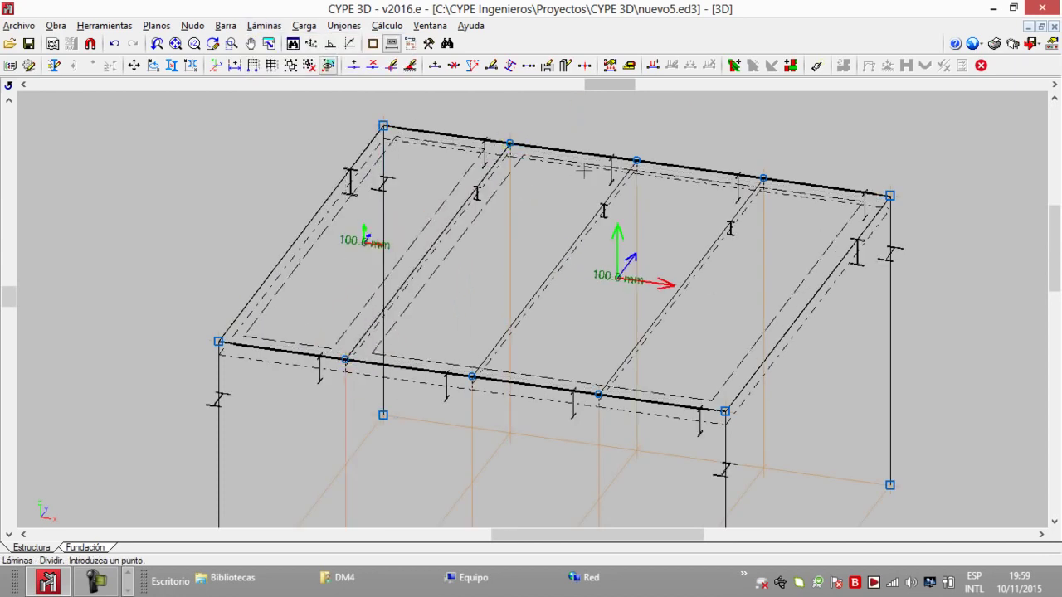
left_click(472, 376)
left_click(636, 160)
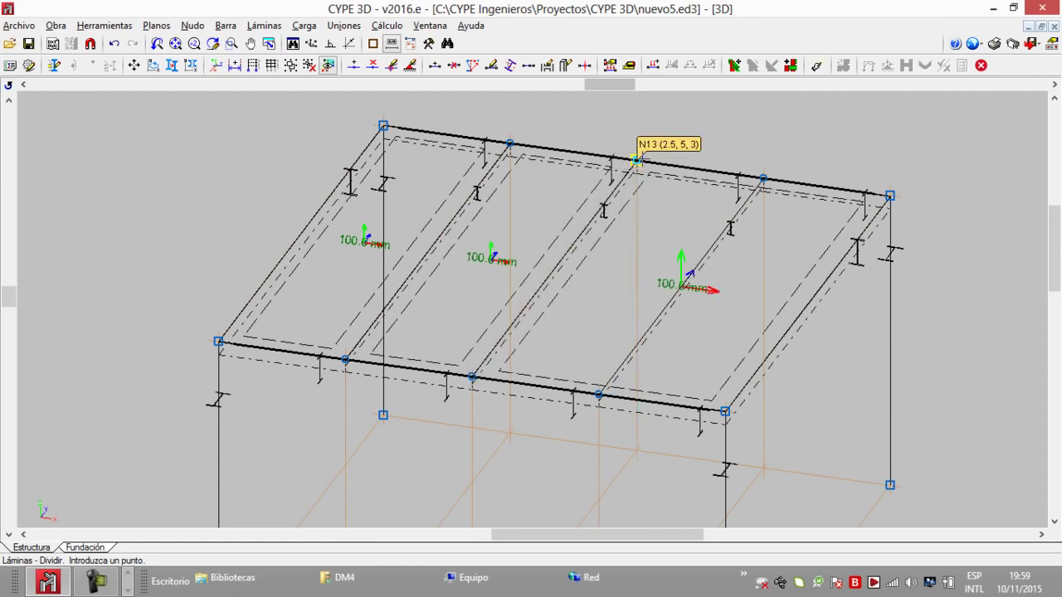
left_click(597, 394)
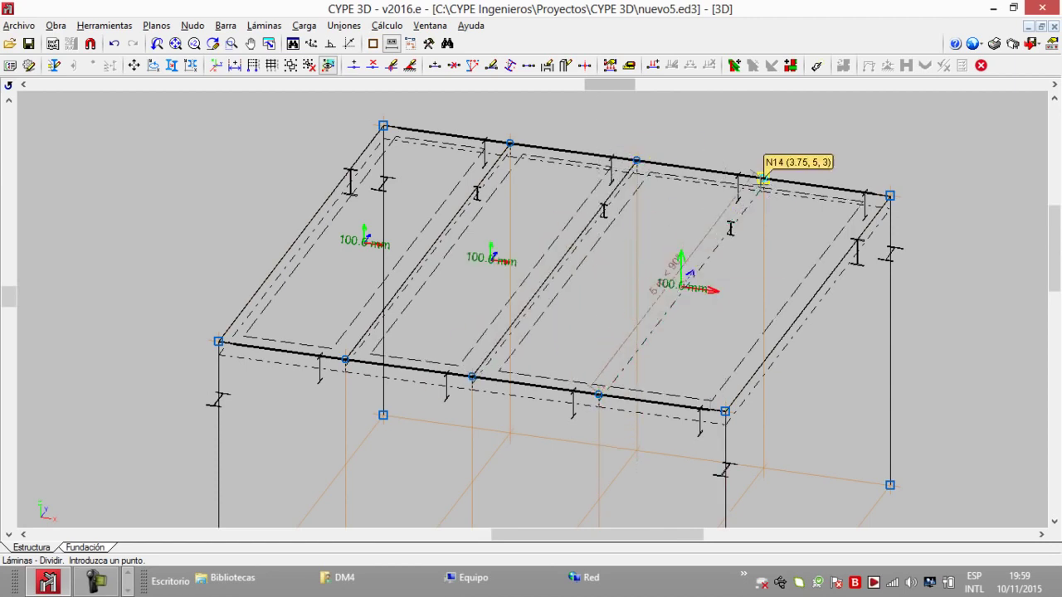
left_click(762, 178)
middle_click_drag(762, 178, 467, 242, "shift")
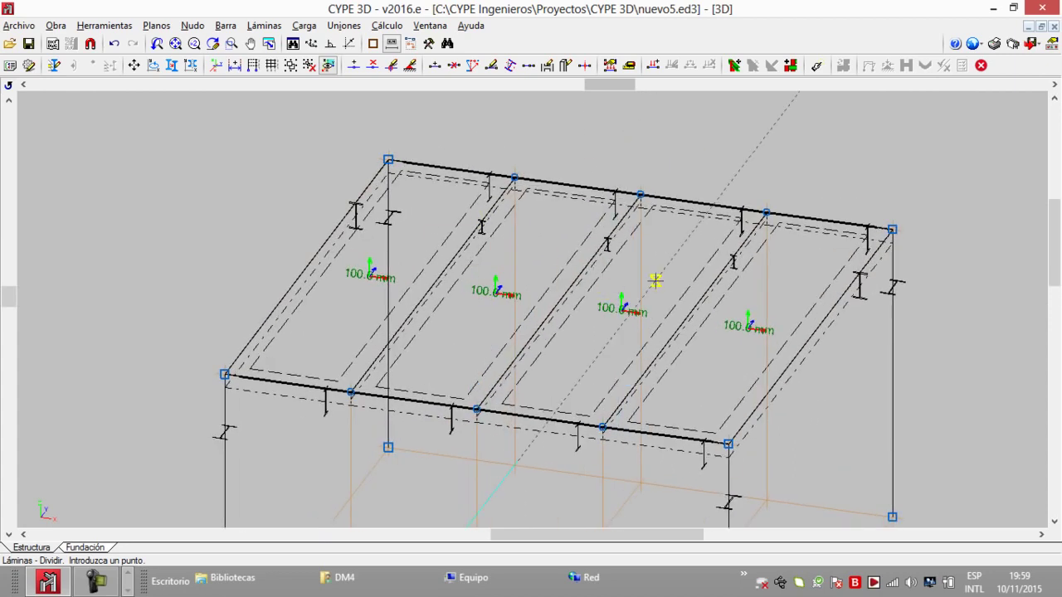
middle_click_drag(656, 281, 634, 265)
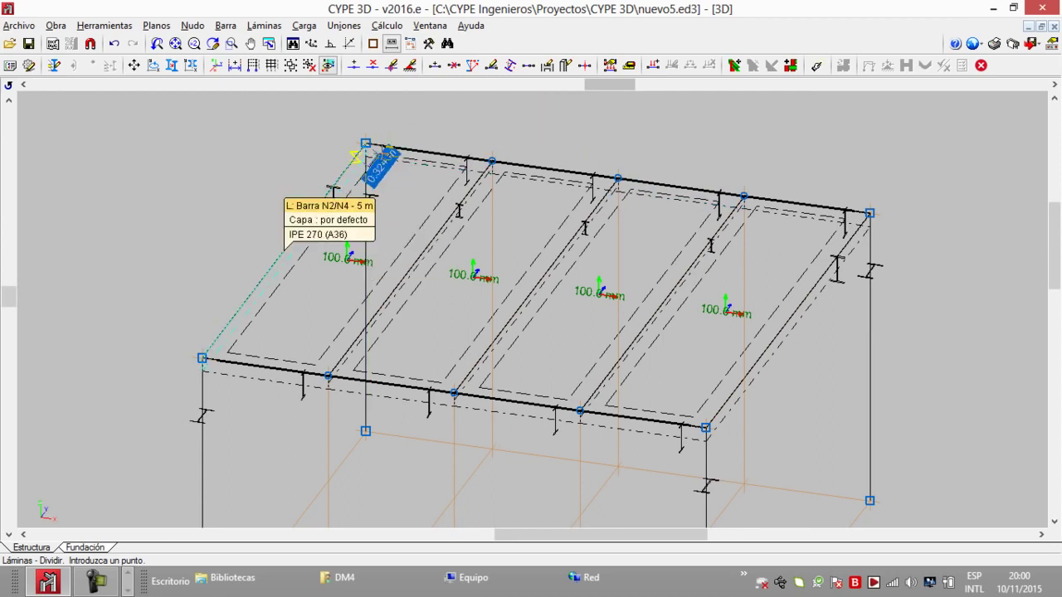
middle_click_drag(568, 201, 547, 205)
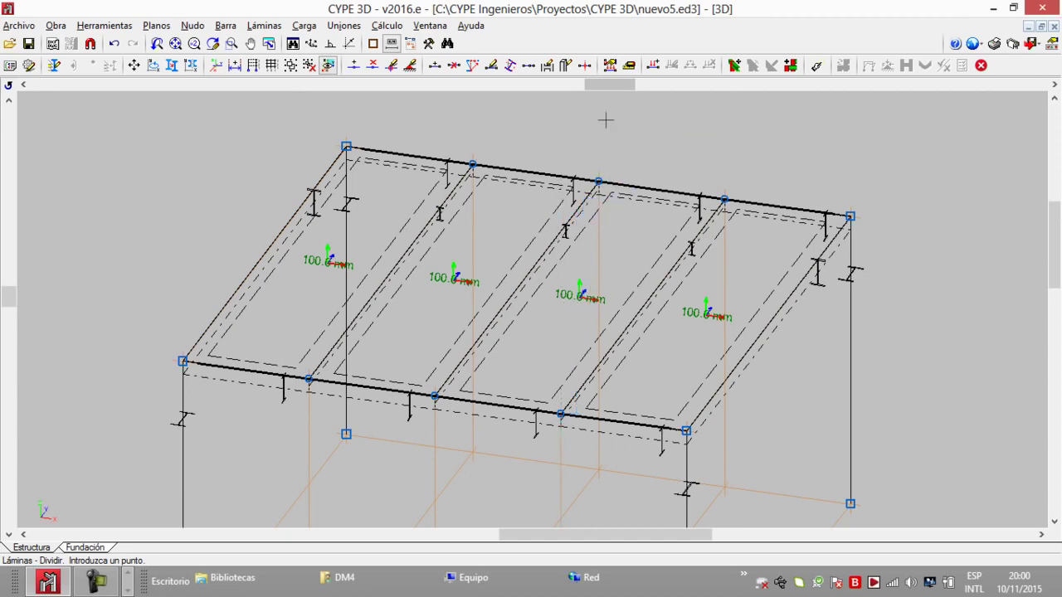
middle_click_drag(498, 144, 501, 161)
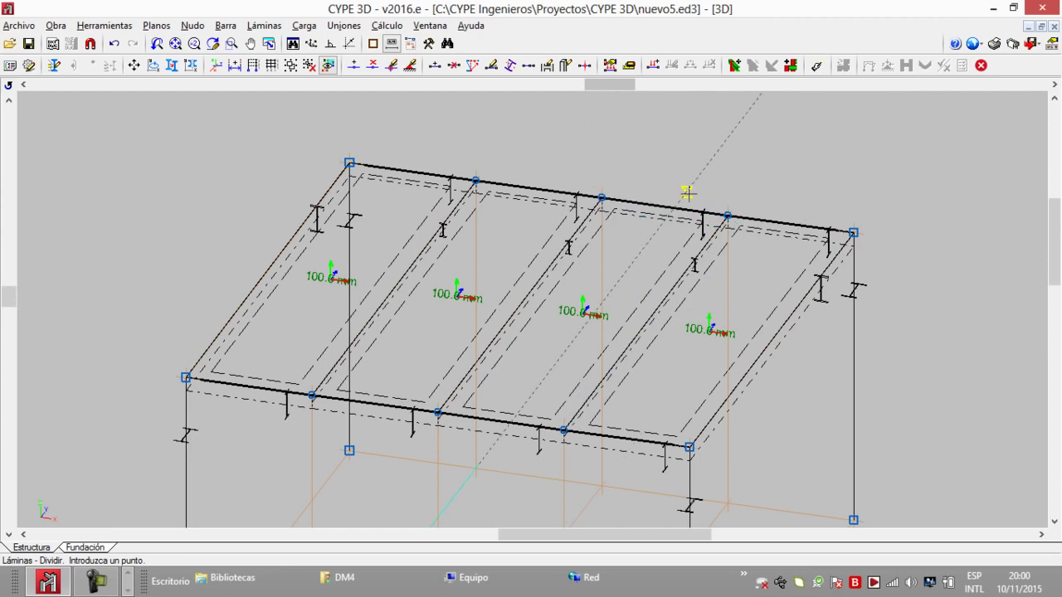
scroll(631, 217, "down", 3)
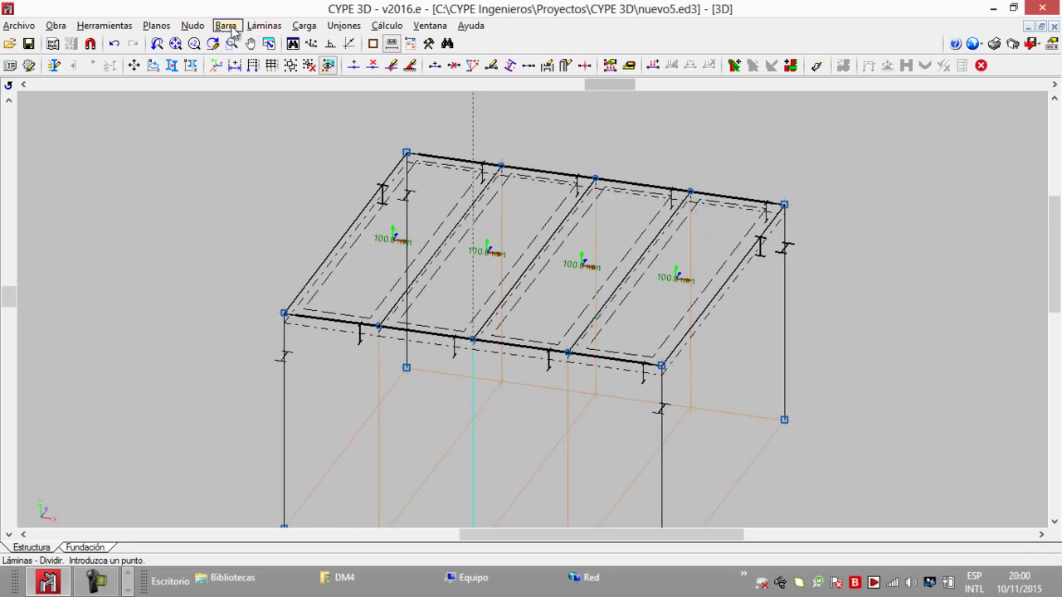
Delete all four shell strips from the roof.
left_click(264, 26)
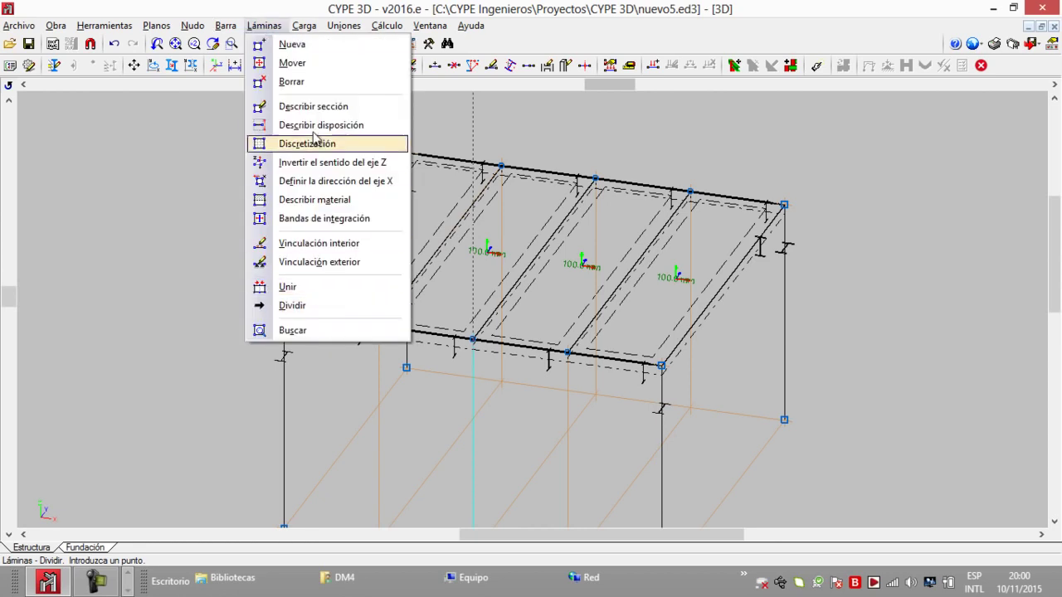
left_click(302, 81)
left_click_drag(812, 134, 201, 360)
right_click(144, 303)
Introduce a load panel (paño) over the roof through the four top corner nodes, distributing loads parallel to the front edge beam.
scroll(454, 215, "right", 2)
scroll(434, 221, "up", 1)
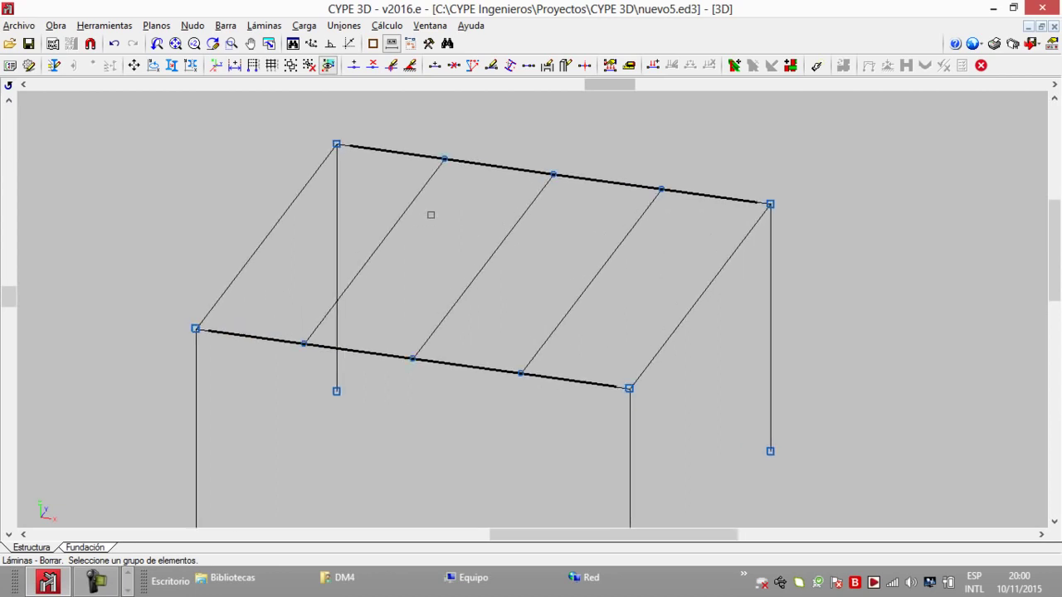
left_click(302, 25)
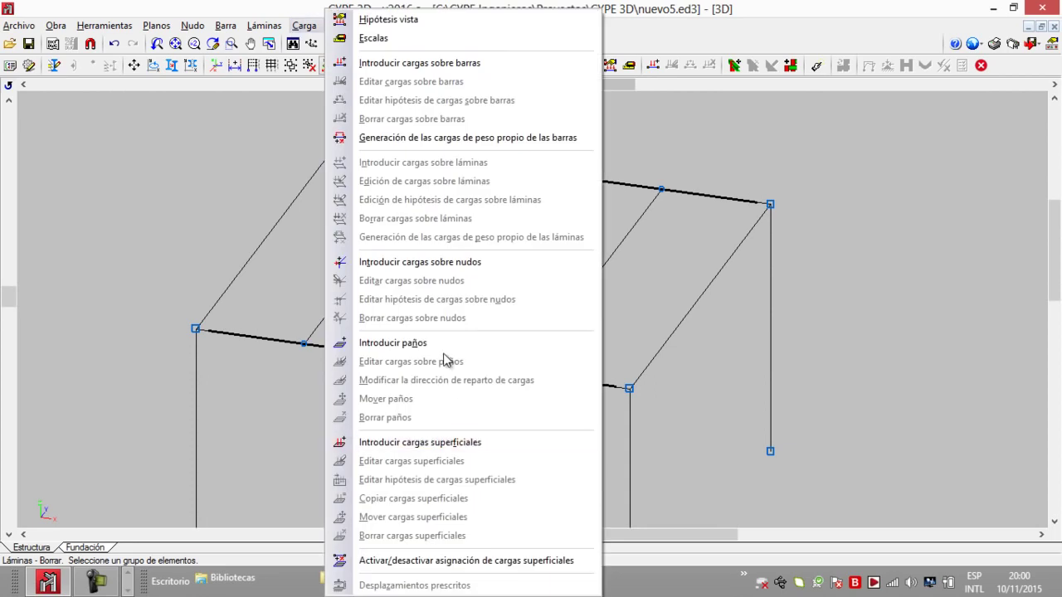
left_click(432, 343)
left_click(196, 328)
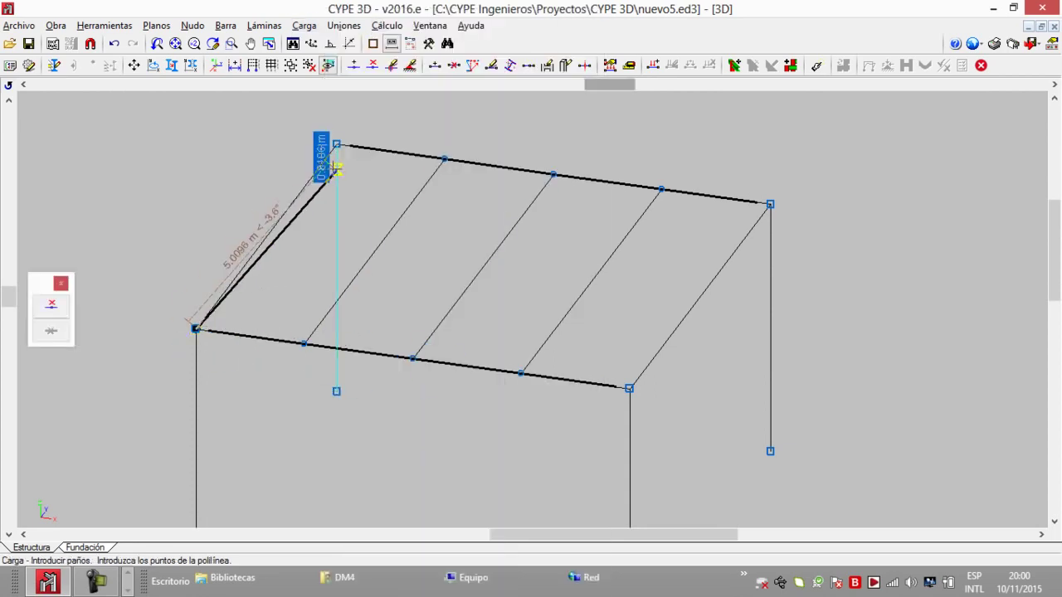
left_click(335, 144)
left_click(770, 203)
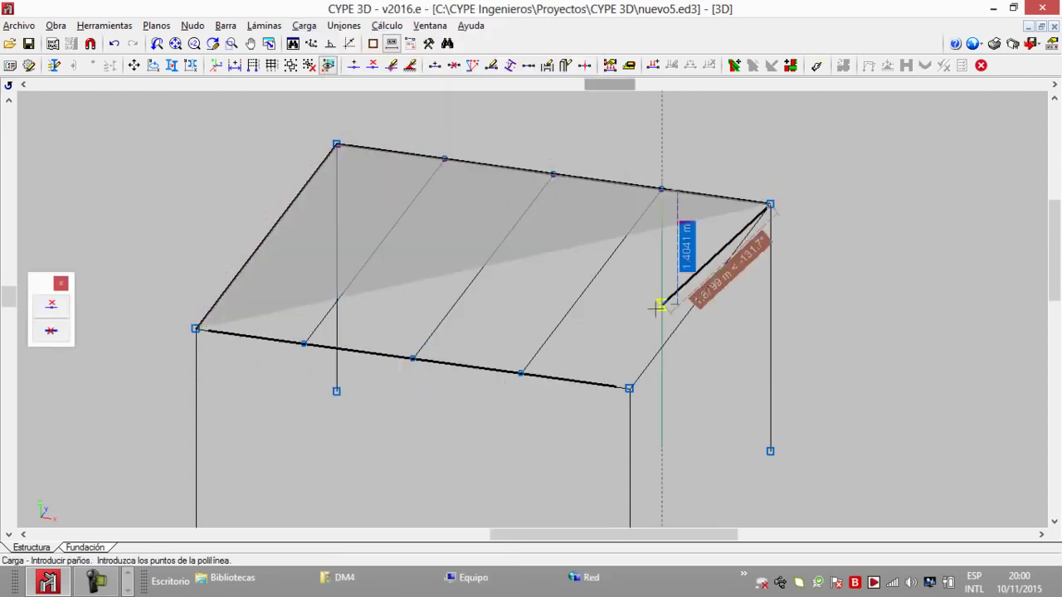
left_click(629, 388)
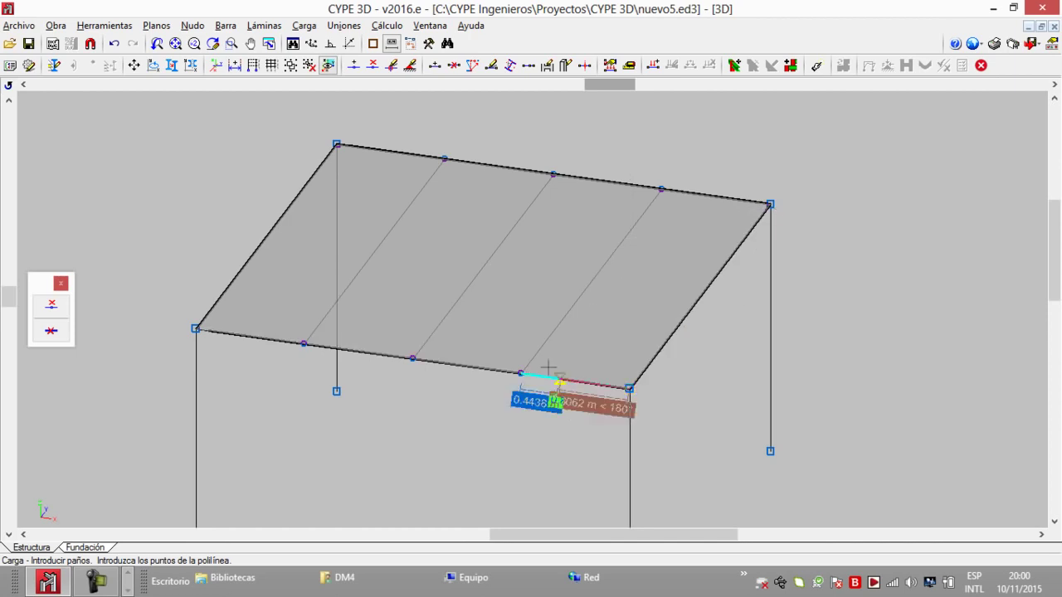
left_click(196, 328)
left_click(283, 347)
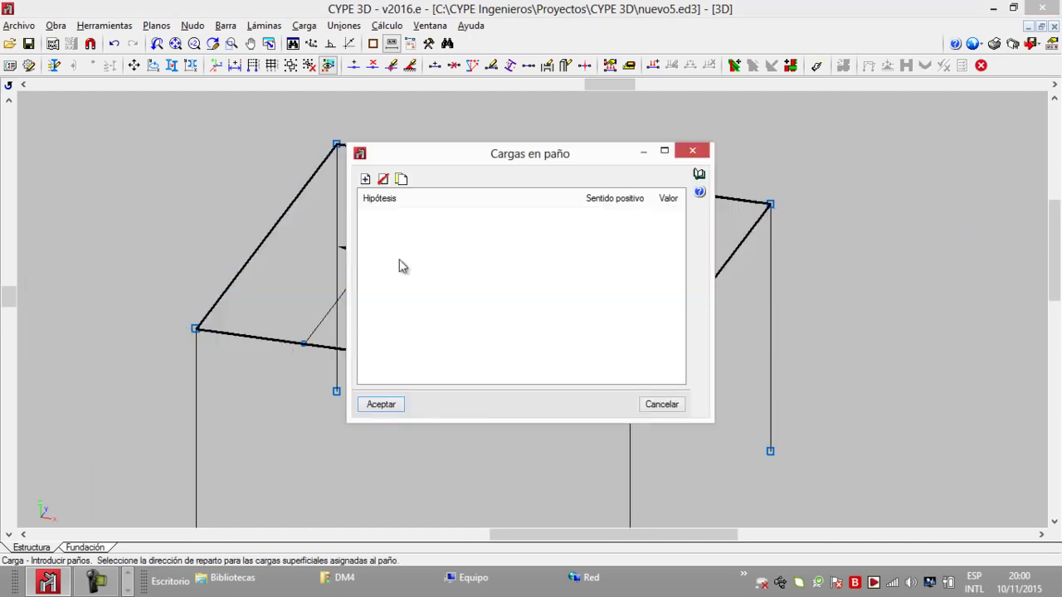
Add a vertical downward load of 0.1 to the roof panel under the Peso propio hypothesis.
left_click(365, 179)
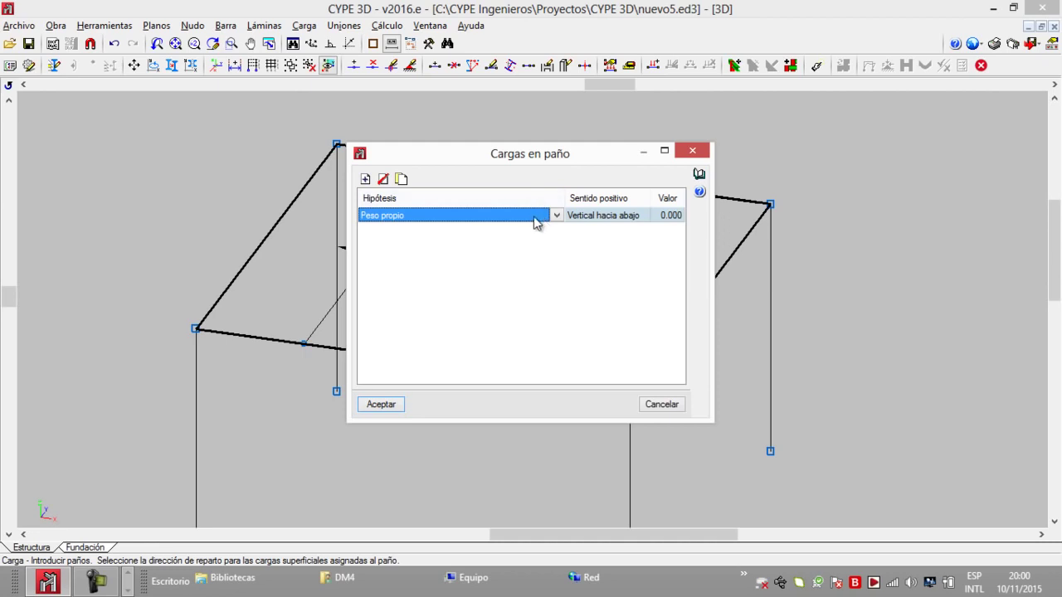
left_click(556, 216)
left_click(556, 221)
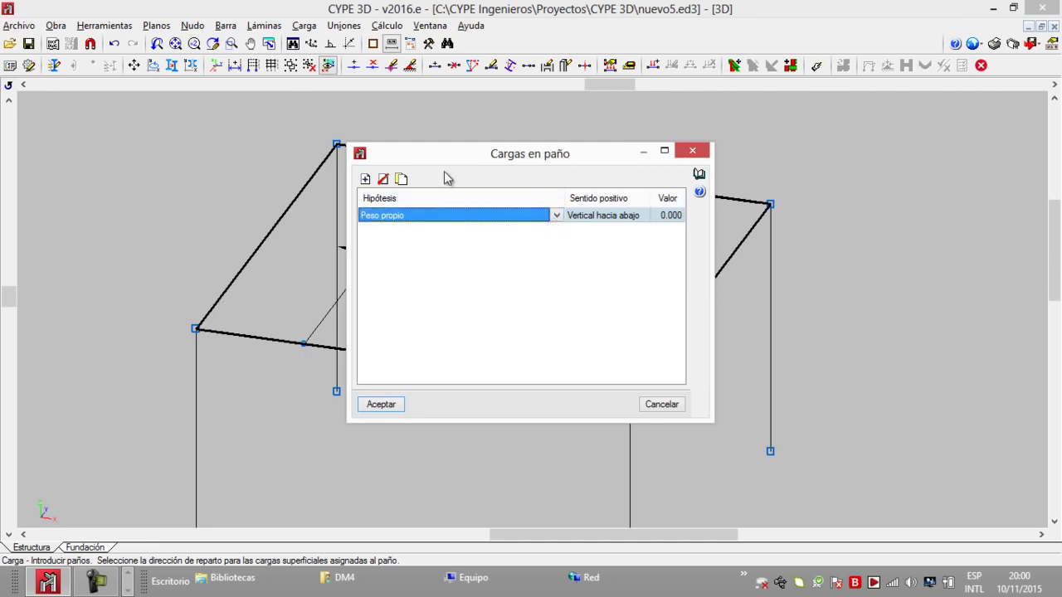
left_click(381, 404)
left_click(517, 322)
left_click(679, 216)
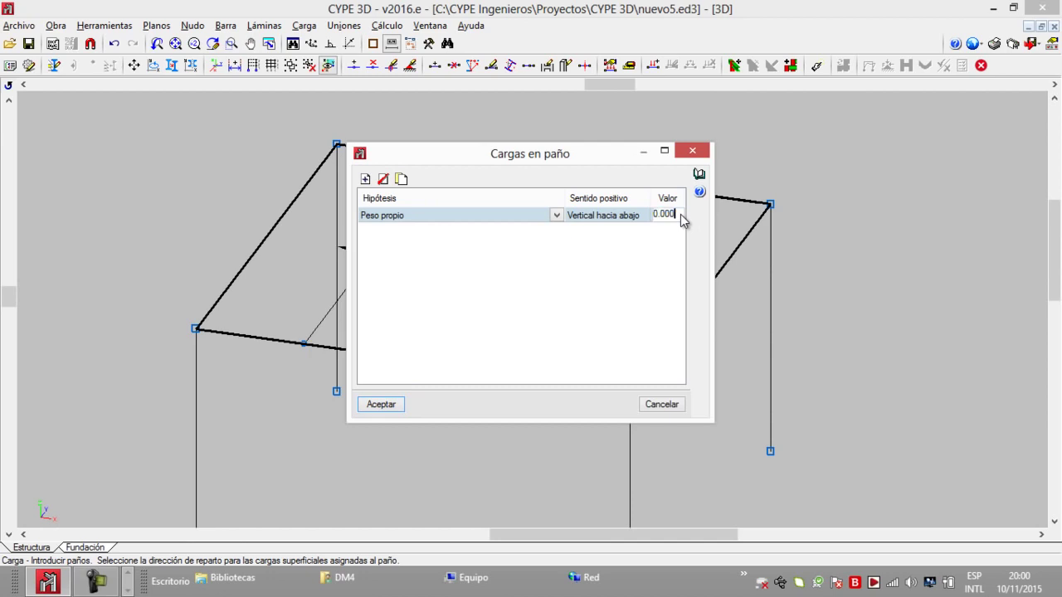
type("0.1")
left_click(380, 403)
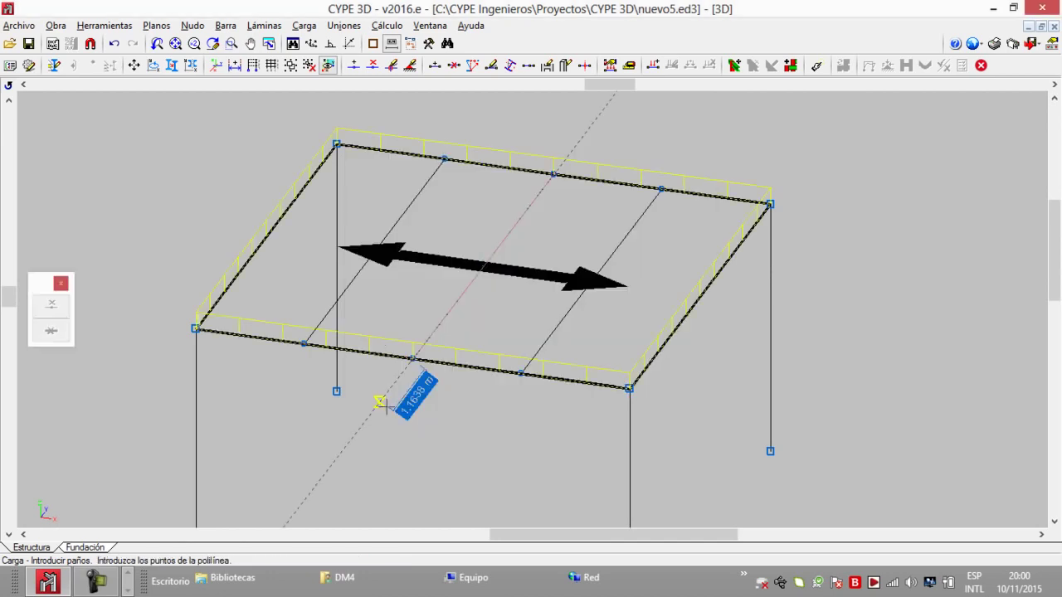
Add an additional Cargas permanentes load hypothesis in the project's general data.
left_click(58, 26)
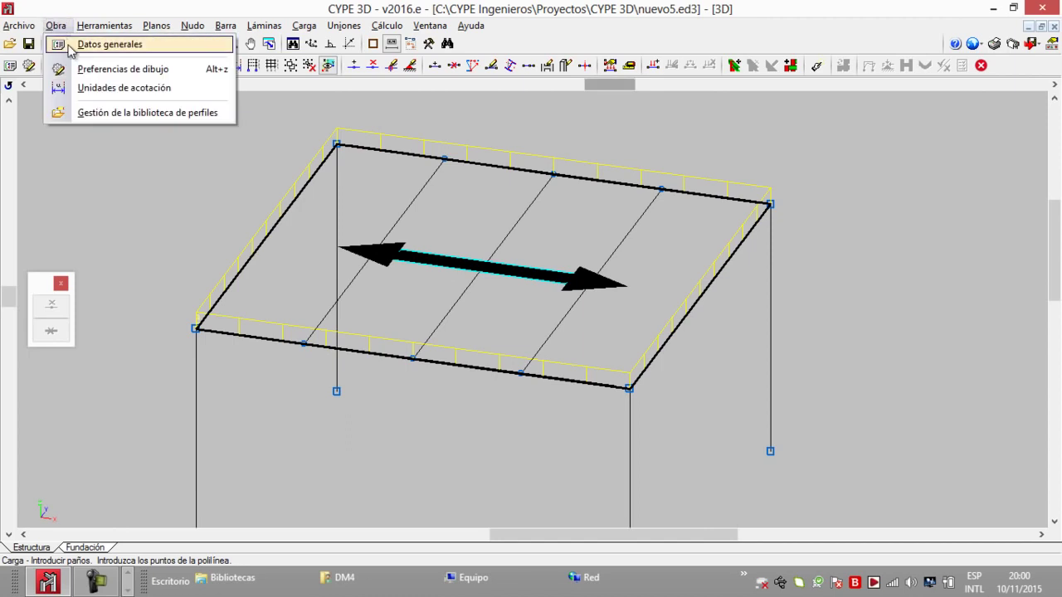
left_click(71, 46)
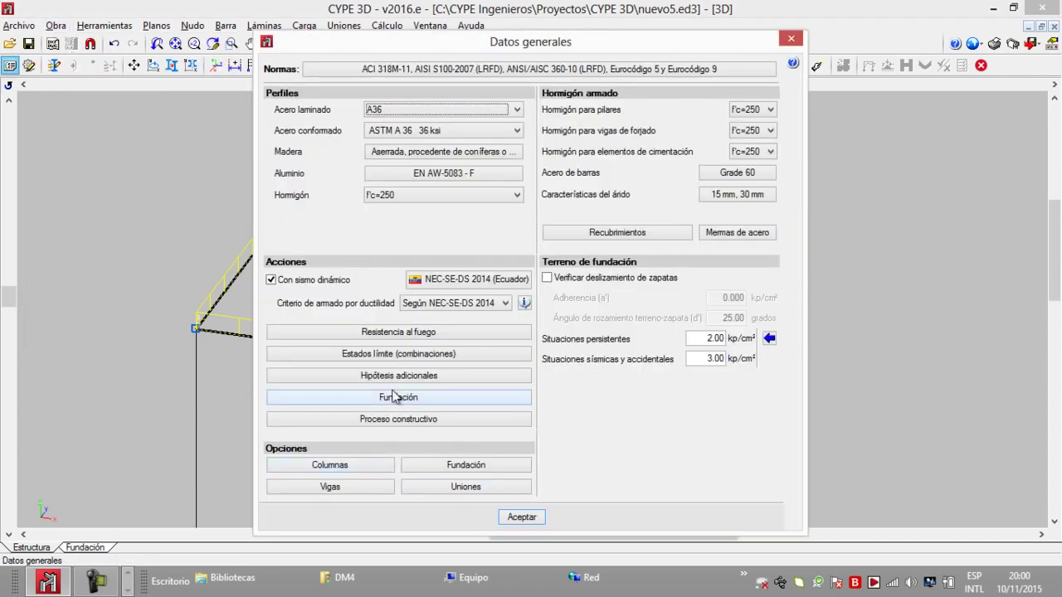
left_click(393, 378)
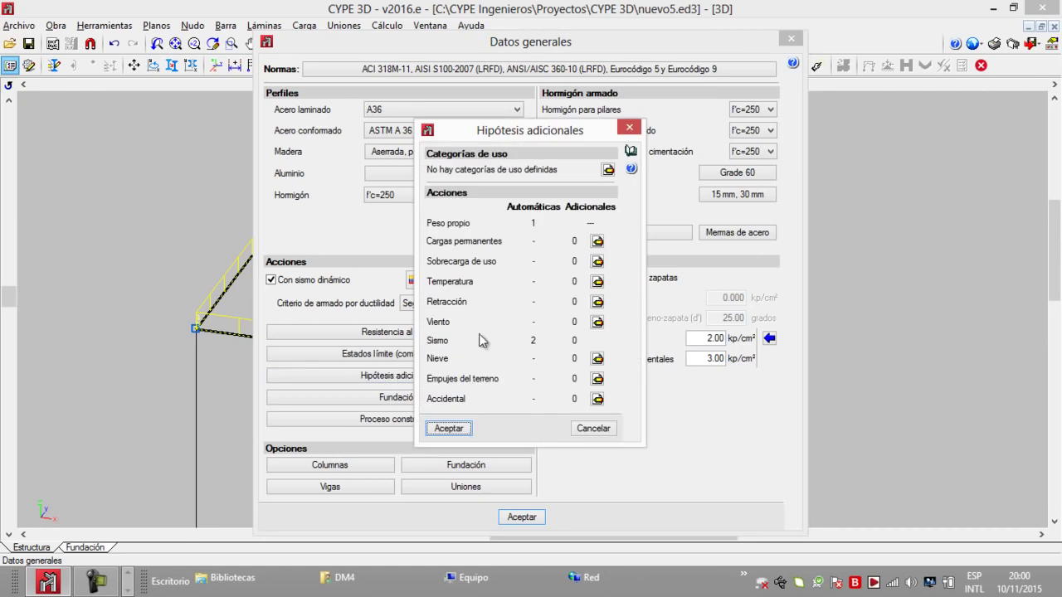
left_click(596, 242)
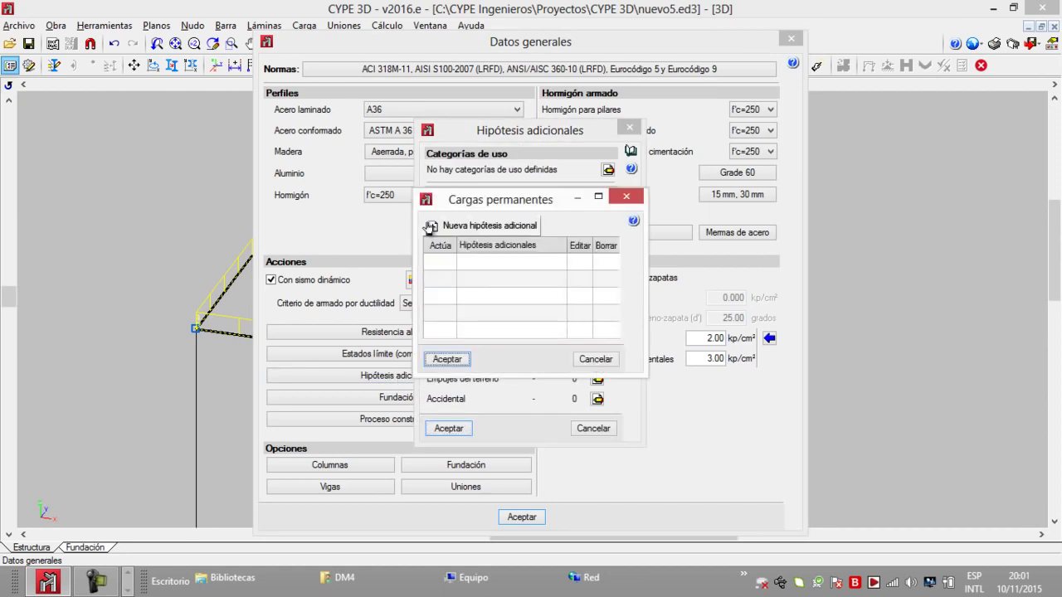
left_click(432, 226)
left_click(419, 324)
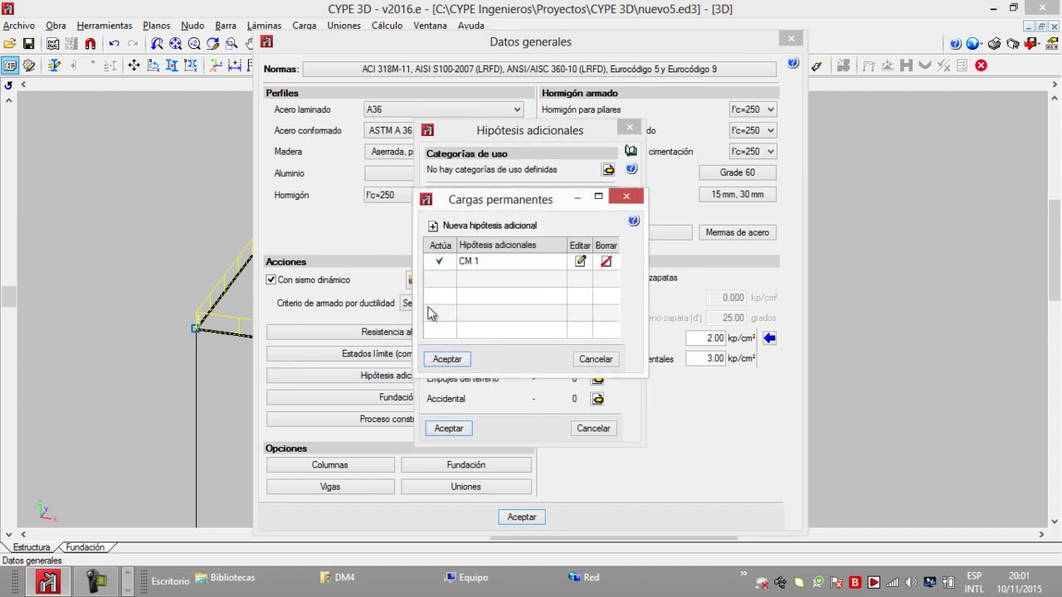
left_click(447, 359)
Define a use category and add an additional Sobrecarga de uso hypothesis, accepting the general data.
left_click(597, 262)
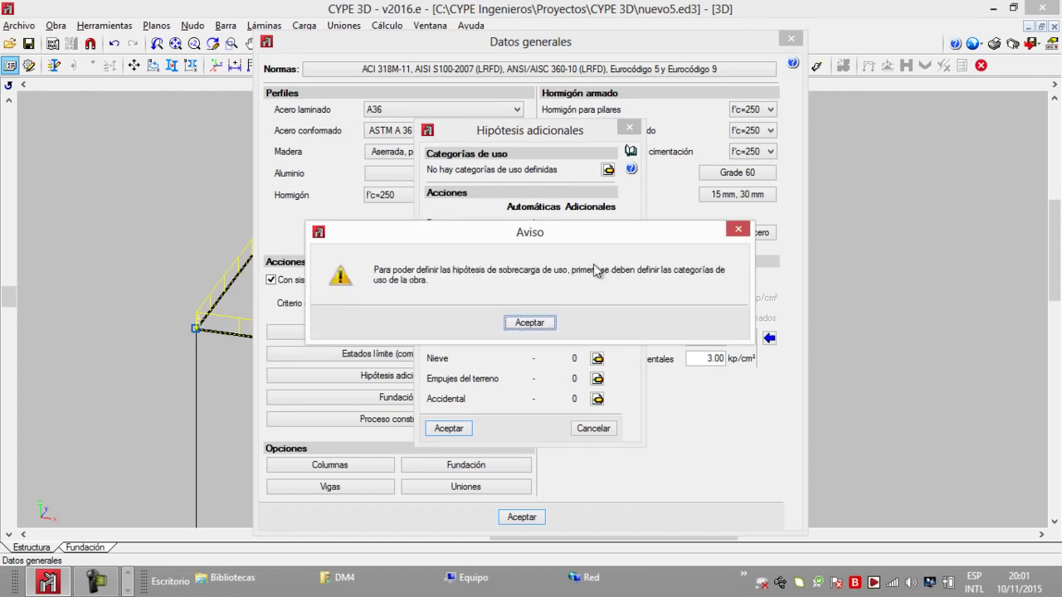
left_click(530, 324)
left_click(456, 262)
left_click(466, 322)
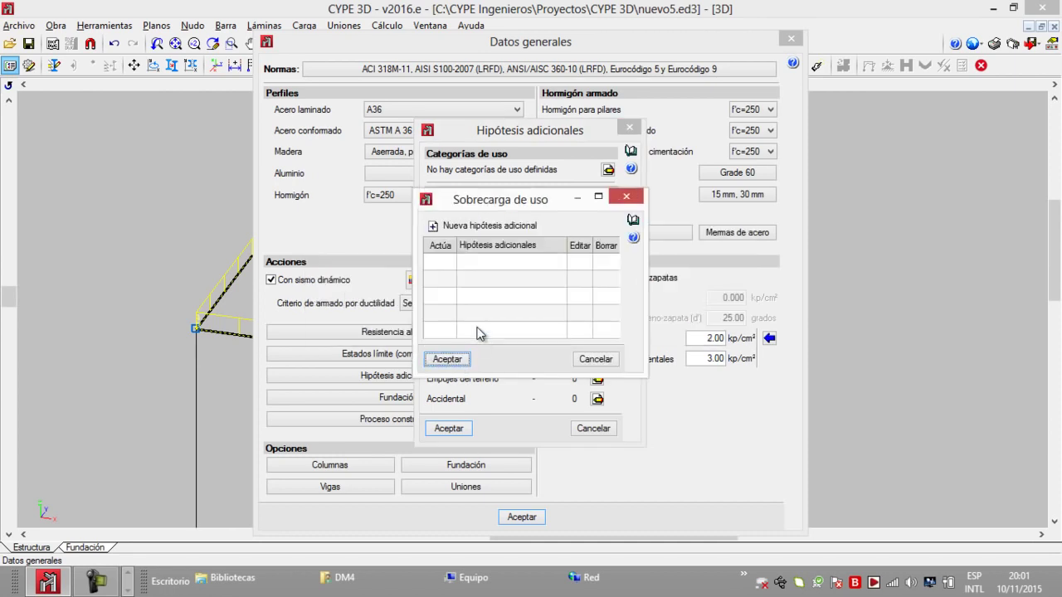
left_click(498, 225)
left_click(413, 326)
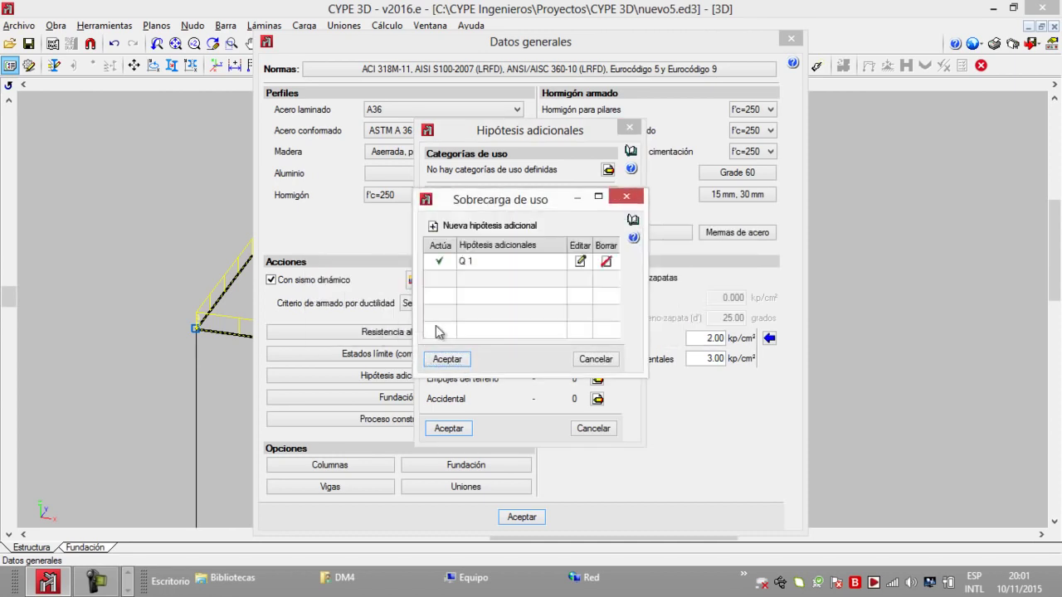
left_click(458, 358)
left_click(461, 431)
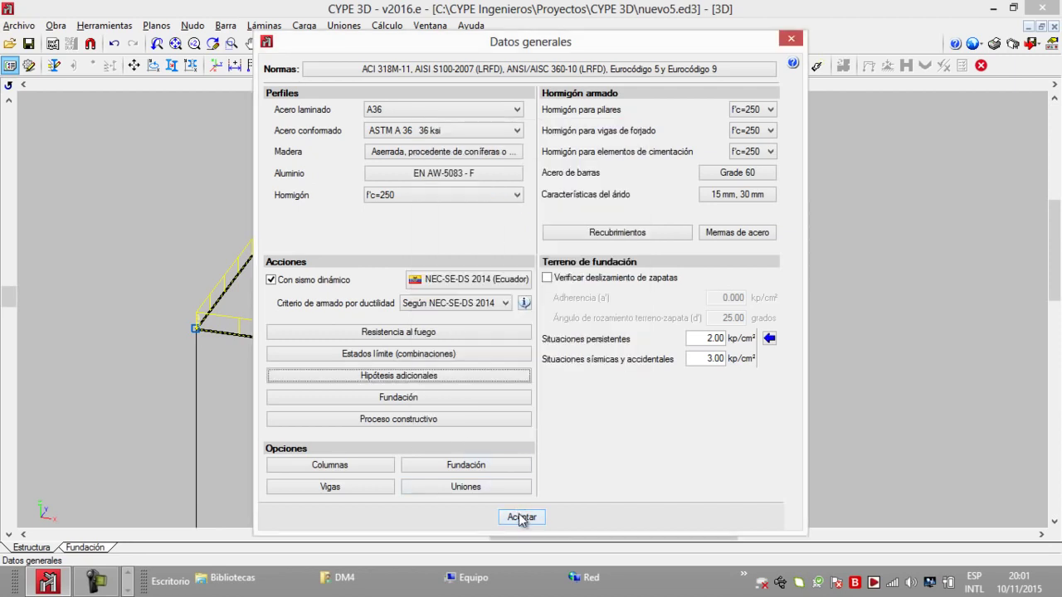
left_click(521, 517)
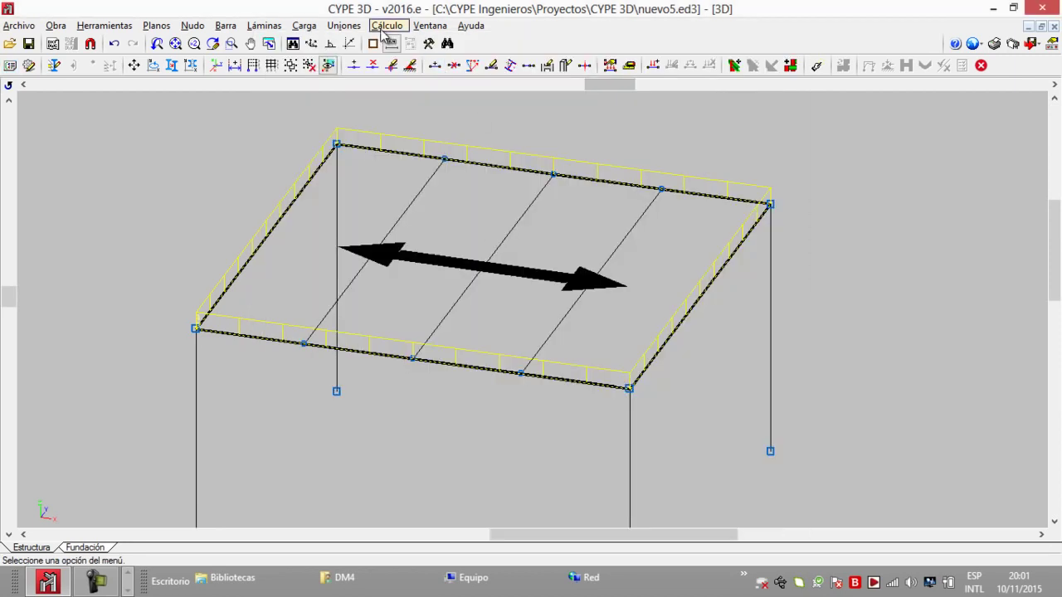
Open the roof panel's loads for editing and remove its Peso propio load.
left_click(305, 25)
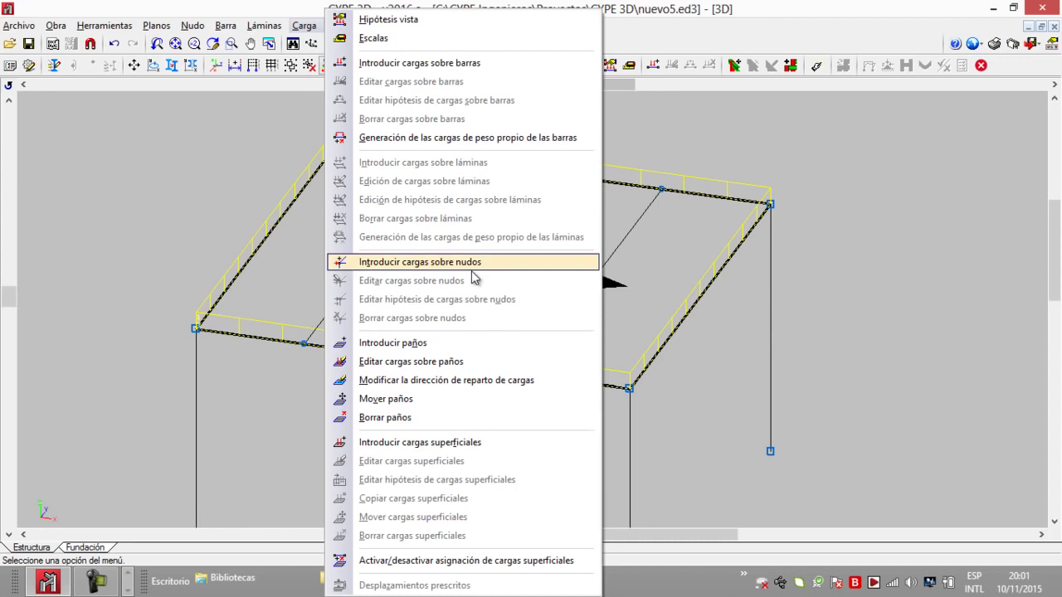
left_click(455, 361)
left_click(437, 356)
left_click(383, 179)
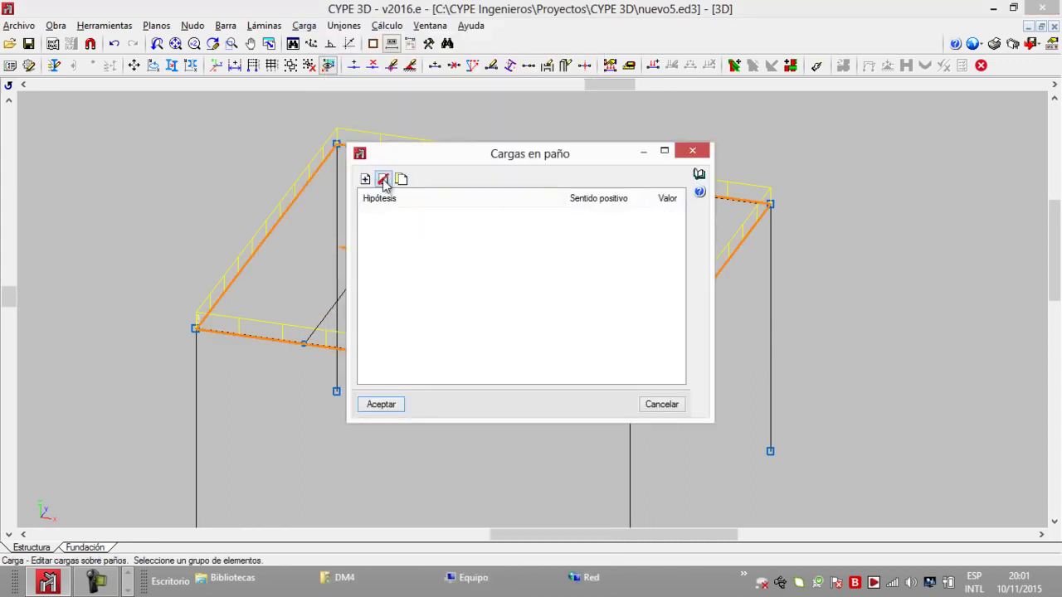
Add two vertical downward loads to the roof panel, one under hypothesis CM 1 and one under Q 1.
left_click(366, 179)
left_click(366, 179)
left_click(556, 216)
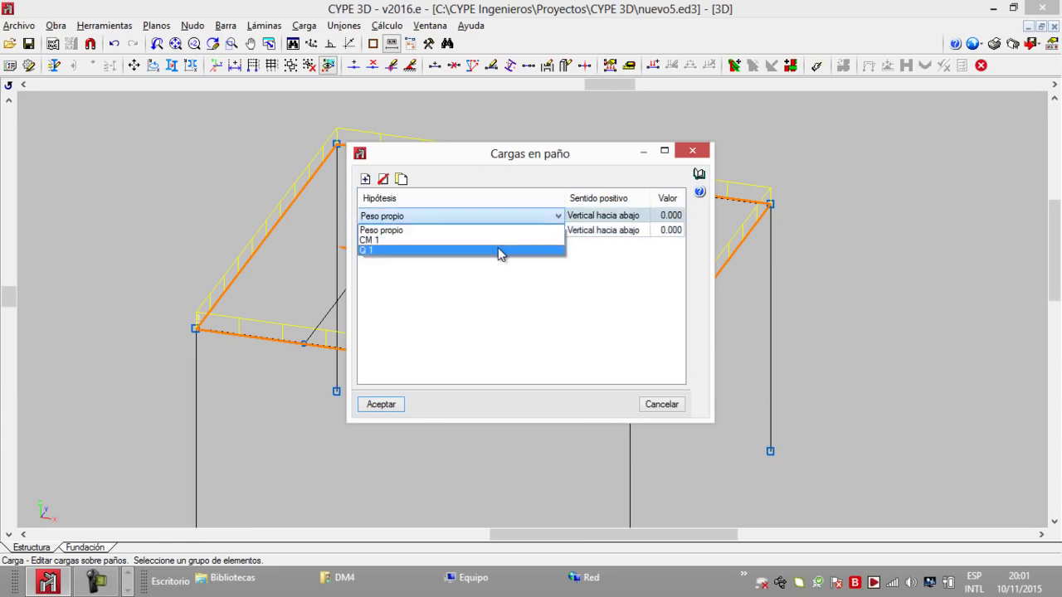
left_click(495, 240)
left_click(557, 230)
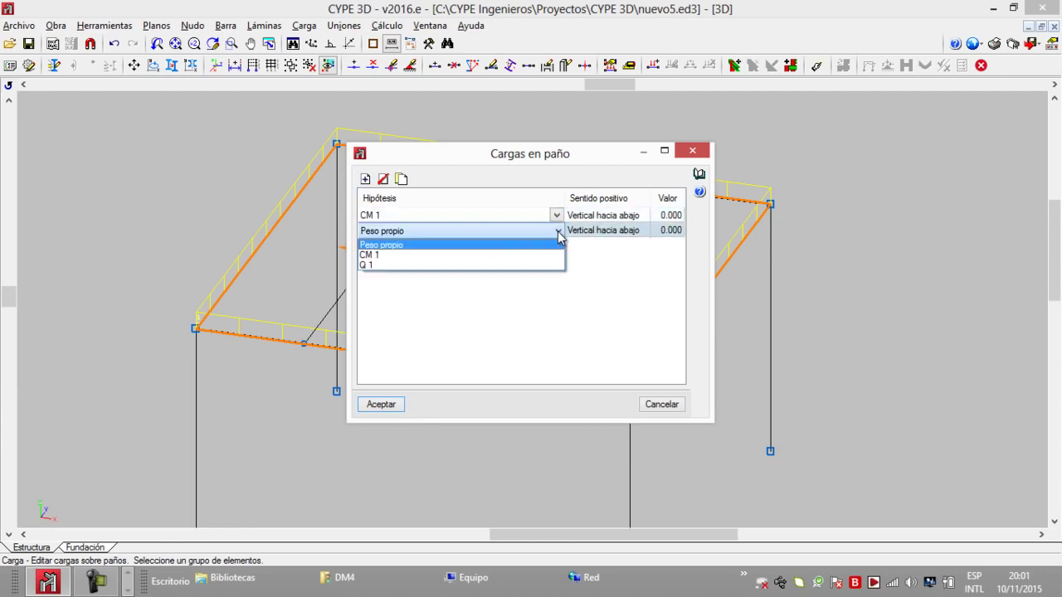
left_click(517, 265)
Set both the CM 1 and Q 1 loads on the roof panel to 0.2 and accept them.
left_click(668, 215)
left_click(674, 217)
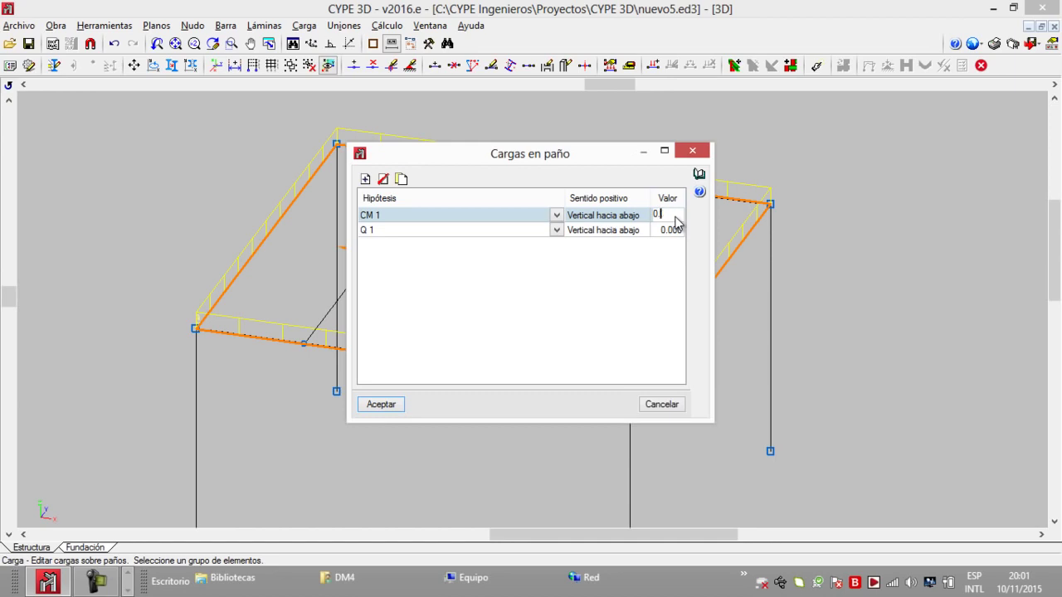
type("0.2")
left_click(675, 230)
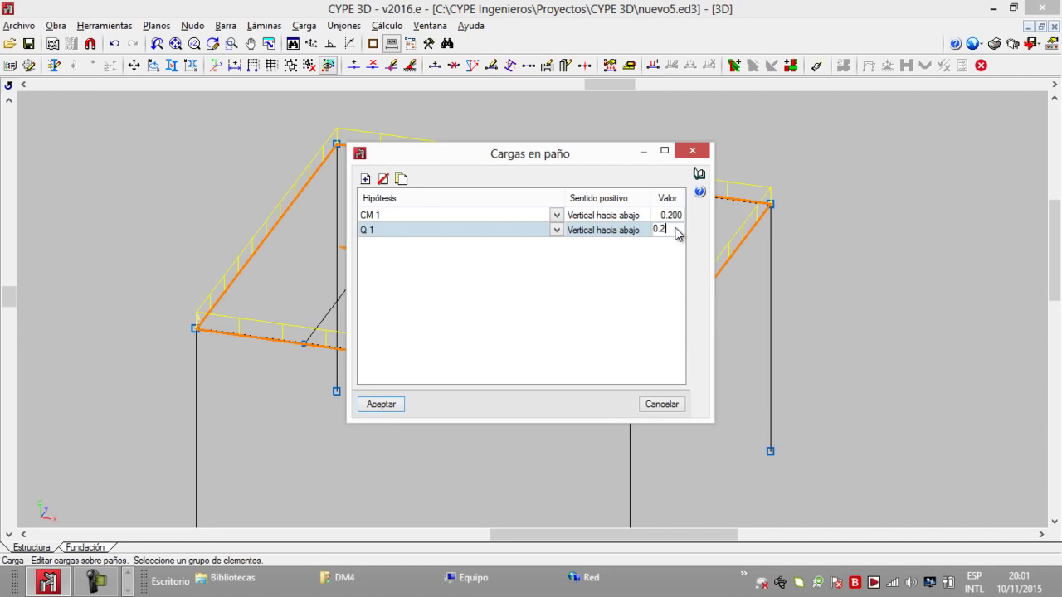
key("Return")
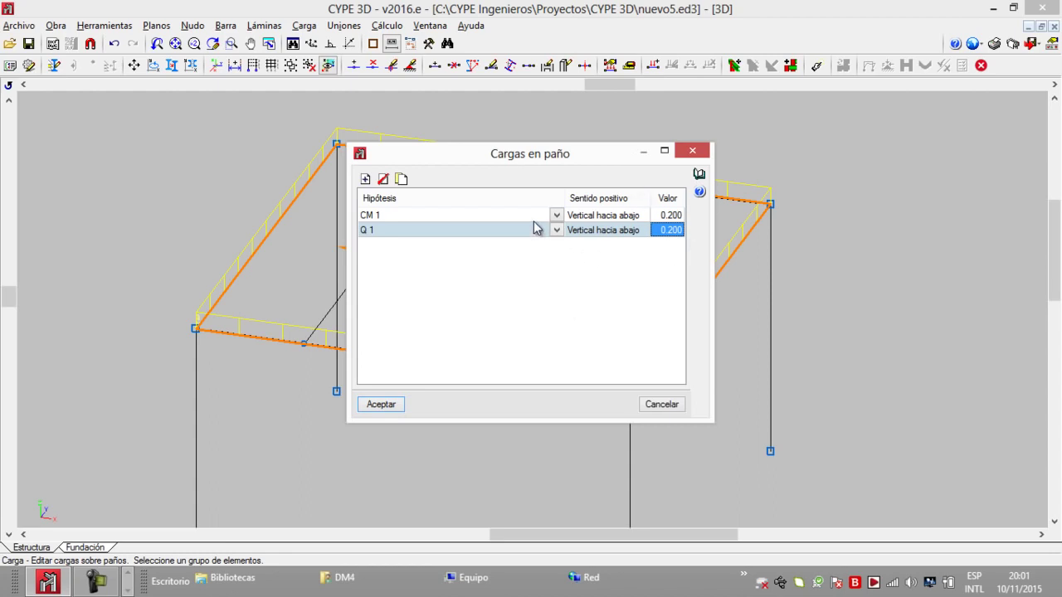
left_click(399, 217)
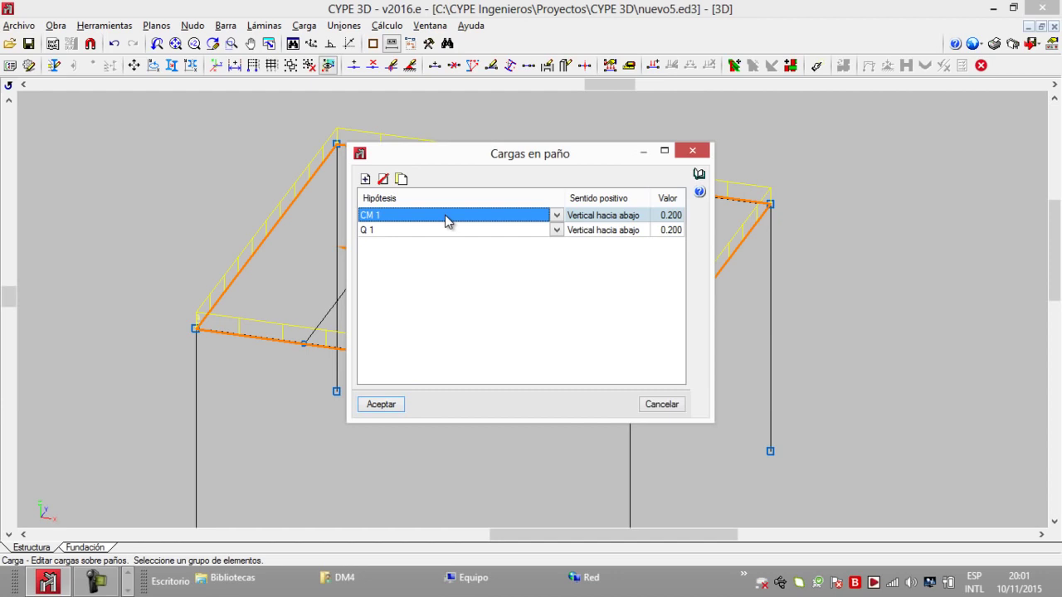
left_click(383, 404)
Display the loads of all hypotheses together and examine how they are distributed onto the joists.
scroll(450, 298, "down", 2)
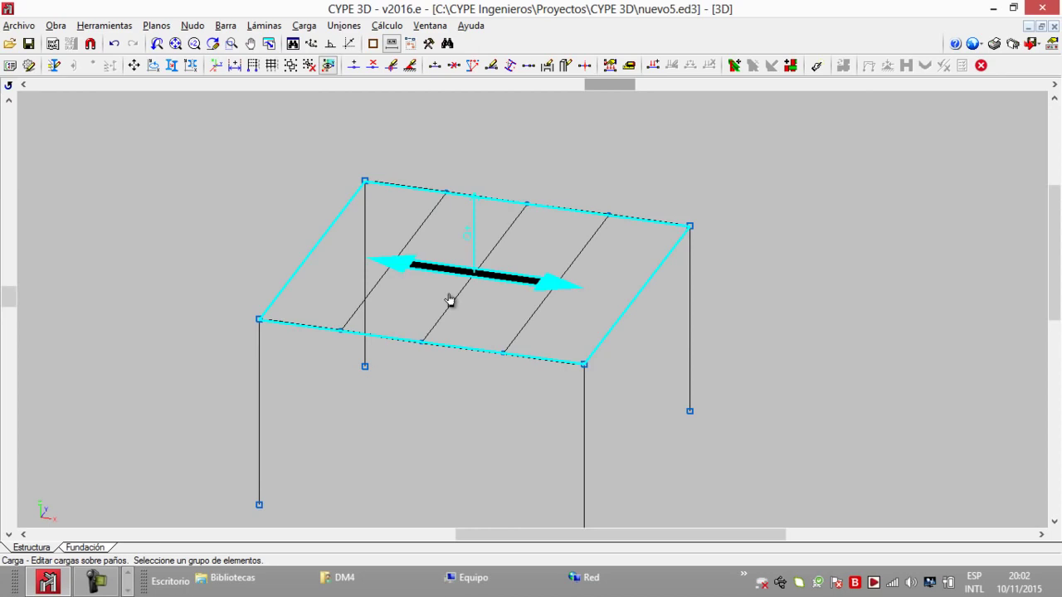
left_click(303, 26)
left_click(365, 20)
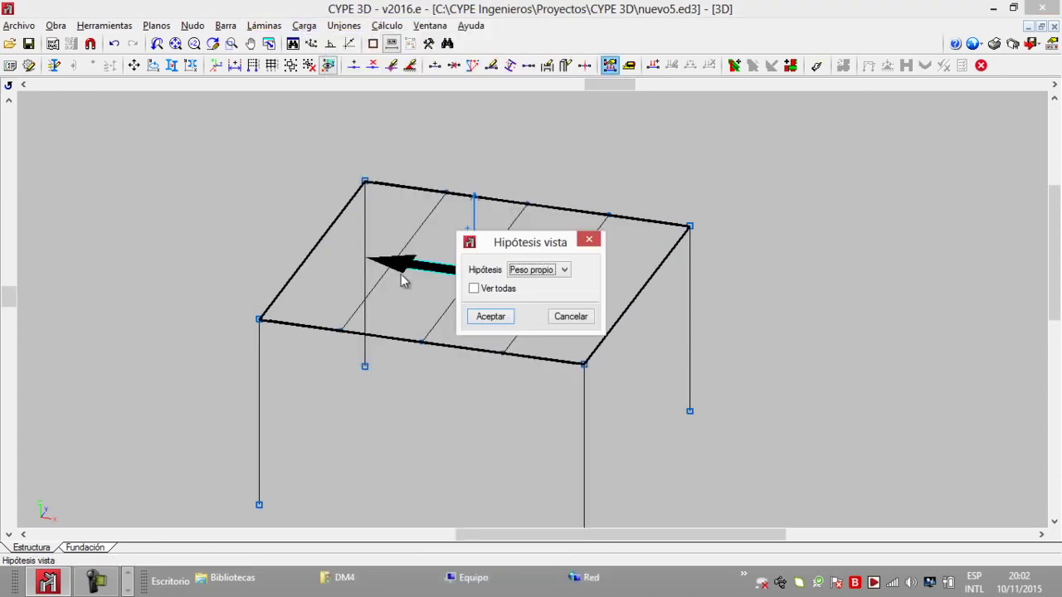
left_click(474, 288)
left_click(489, 316)
scroll(464, 302, "up", 4)
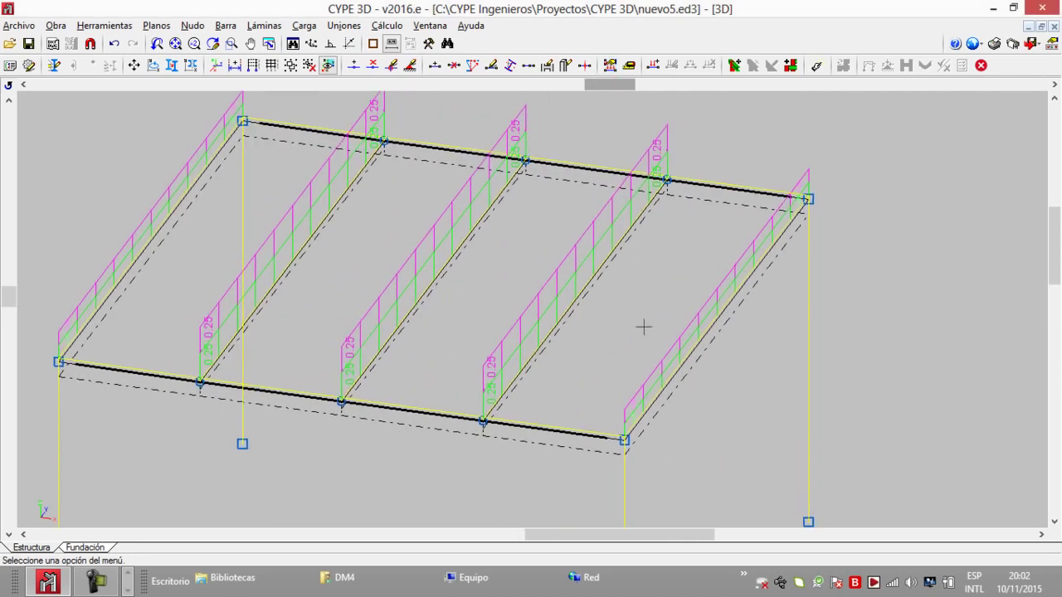
scroll(656, 324, "down", 5)
scroll(589, 273, "down", 2)
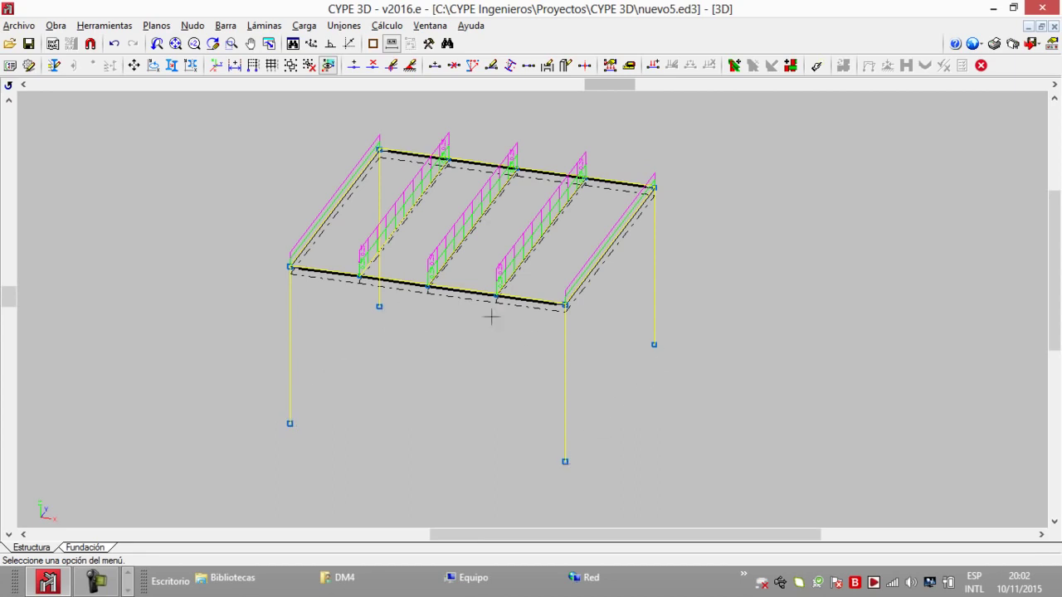
Assign a fully fixed external support (Vinculación exterior) to the four column base nodes.
scroll(254, 162, "down", 1)
left_click_drag(6, 296, 7, 309)
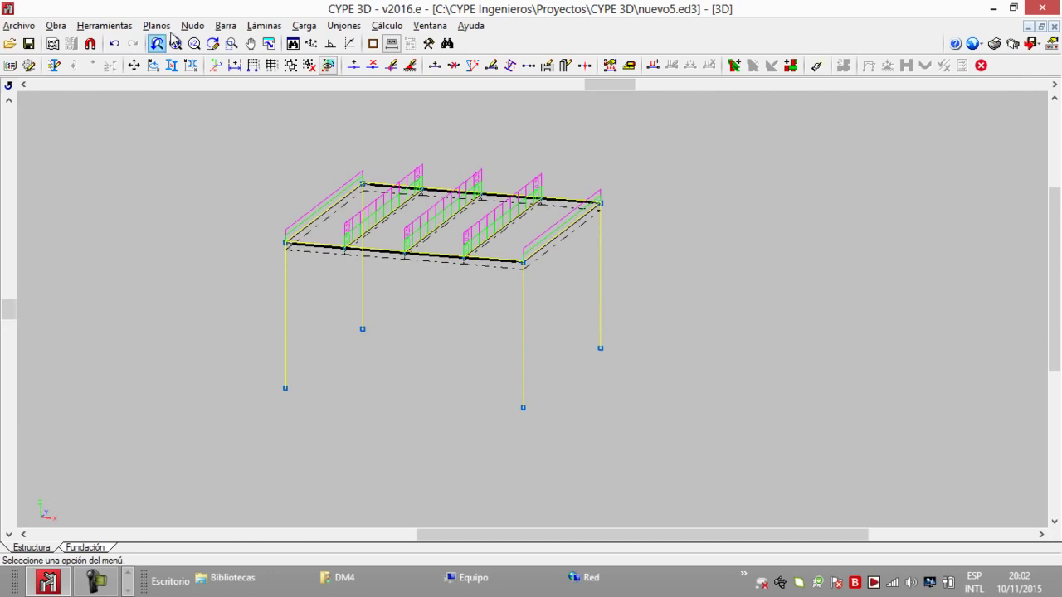
left_click(224, 24)
mouse_move(193, 25)
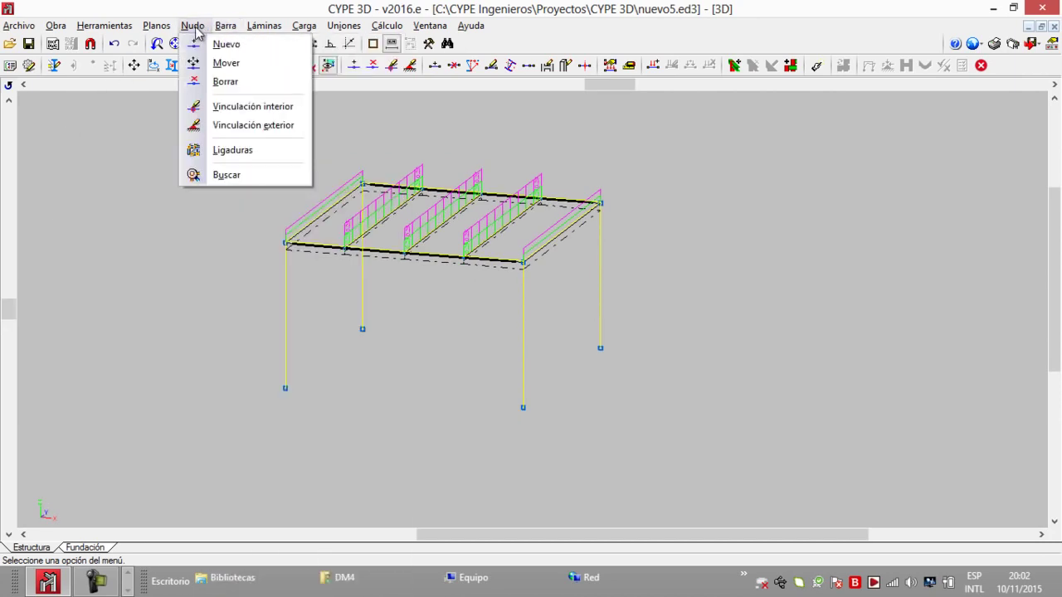
left_click(221, 124)
left_click_drag(680, 293, 173, 443)
left_click(396, 181)
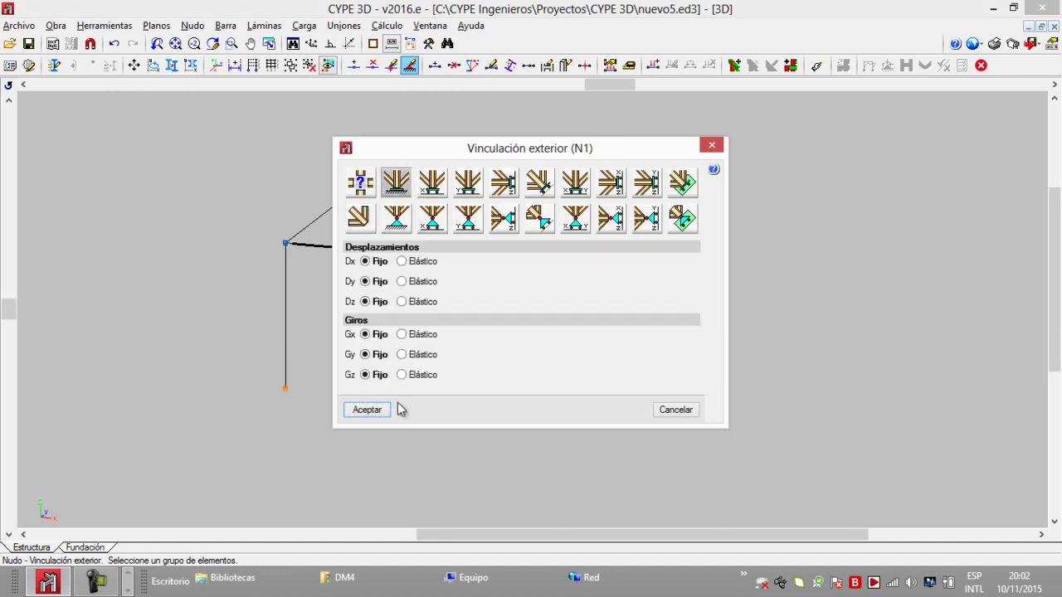
left_click(378, 411)
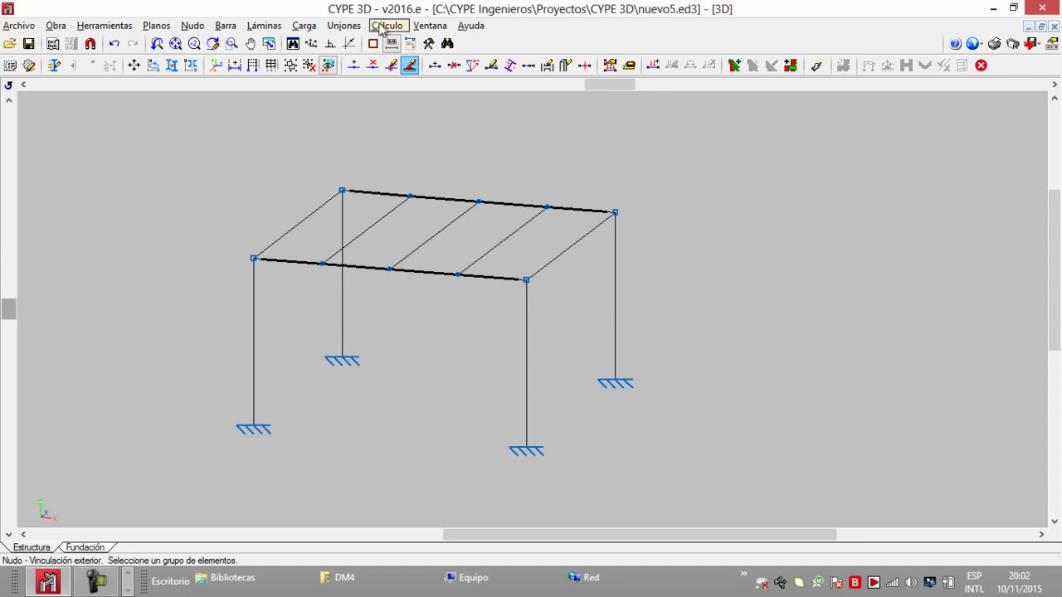
left_click(264, 26)
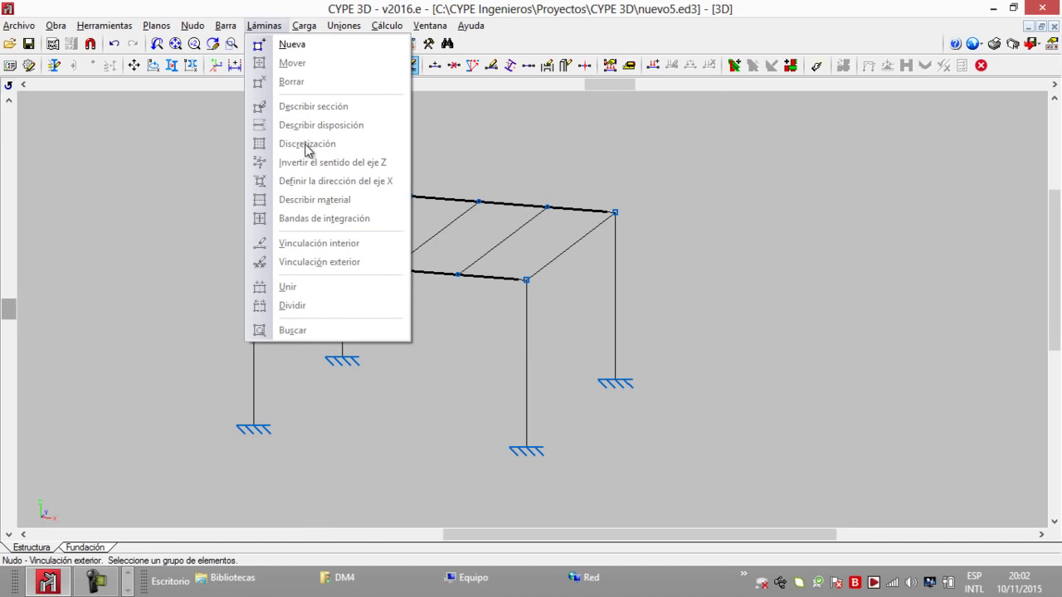
mouse_move(306, 26)
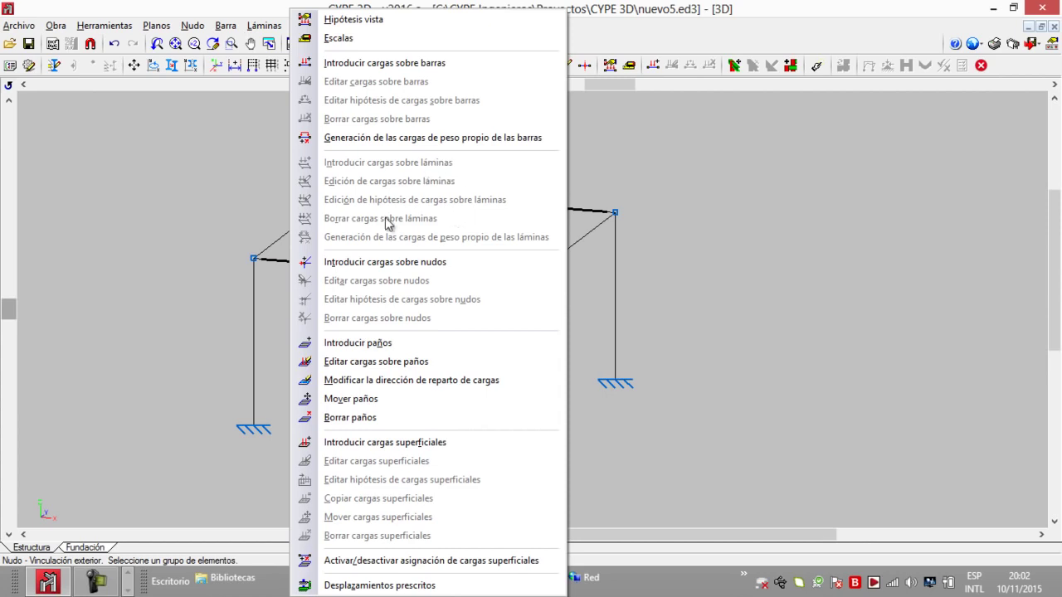
left_click(161, 172)
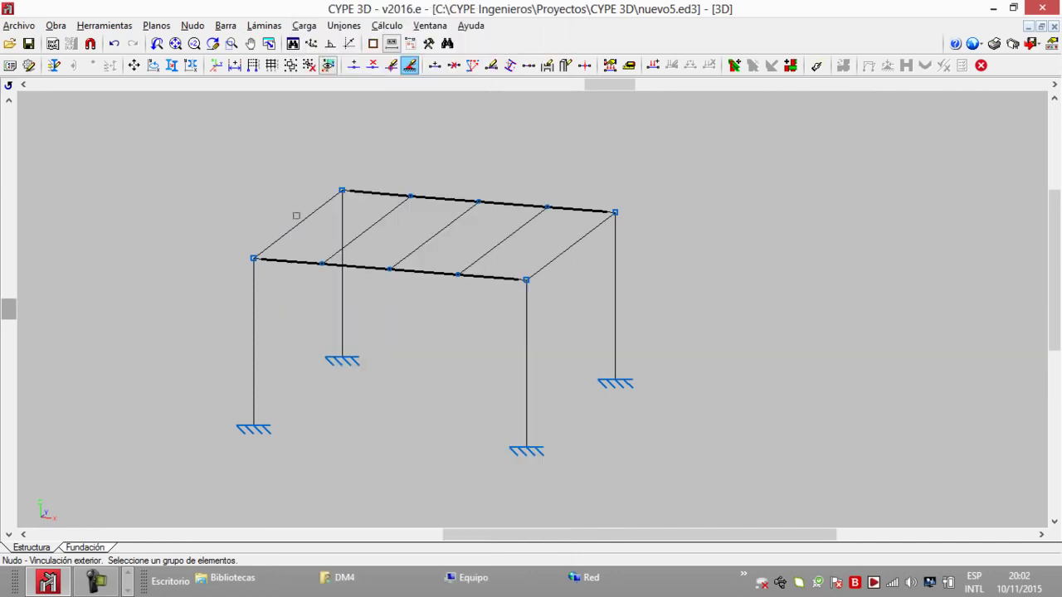
middle_click_drag(294, 187, 298, 204)
left_click_drag(593, 88, 614, 88)
scroll(356, 205, "up", 1)
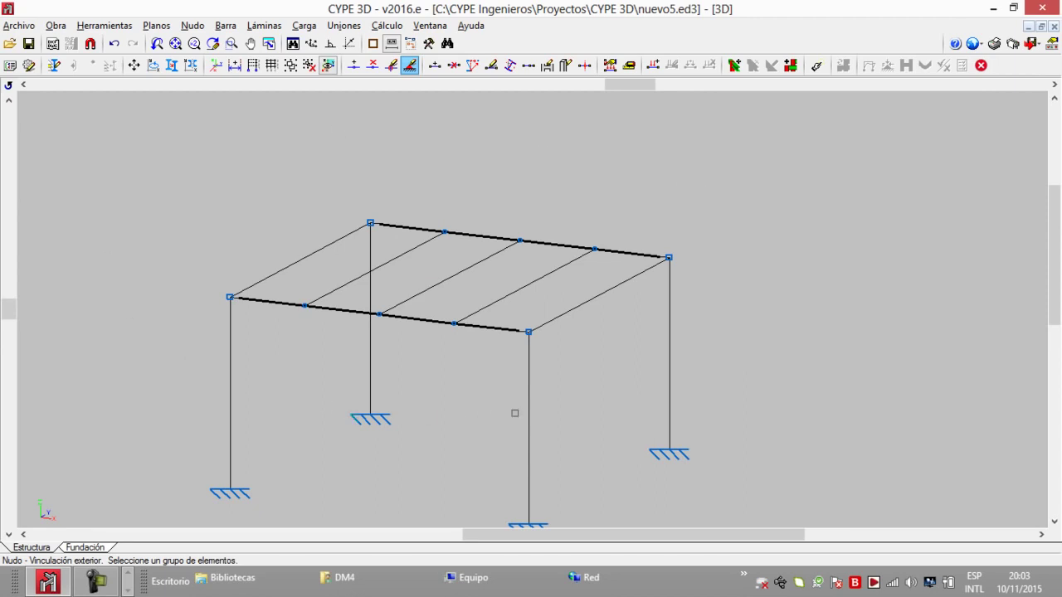
middle_click_drag(667, 321, 669, 287)
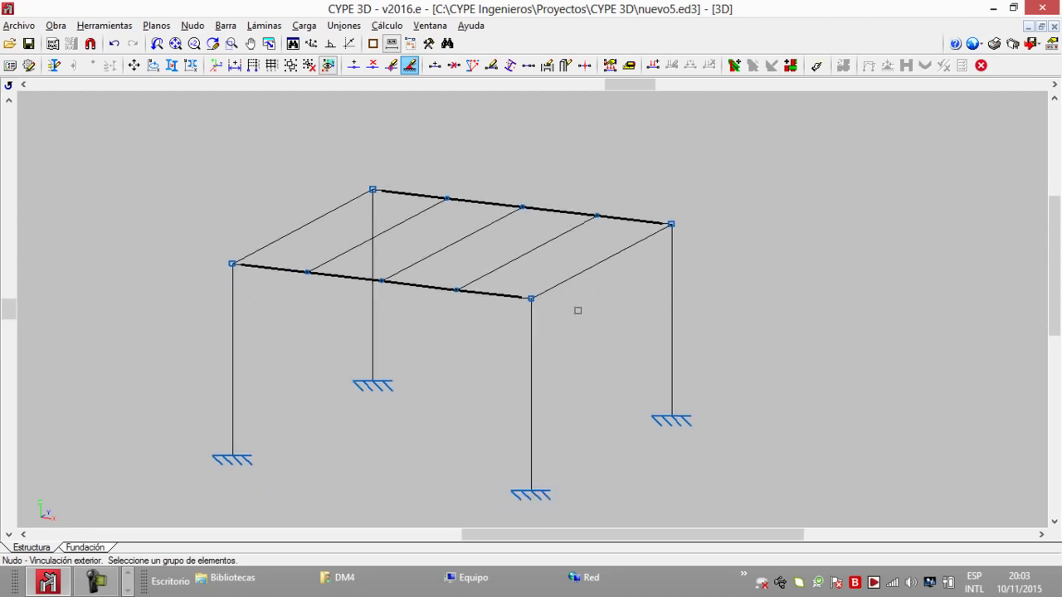
middle_click_drag(577, 310, 589, 287)
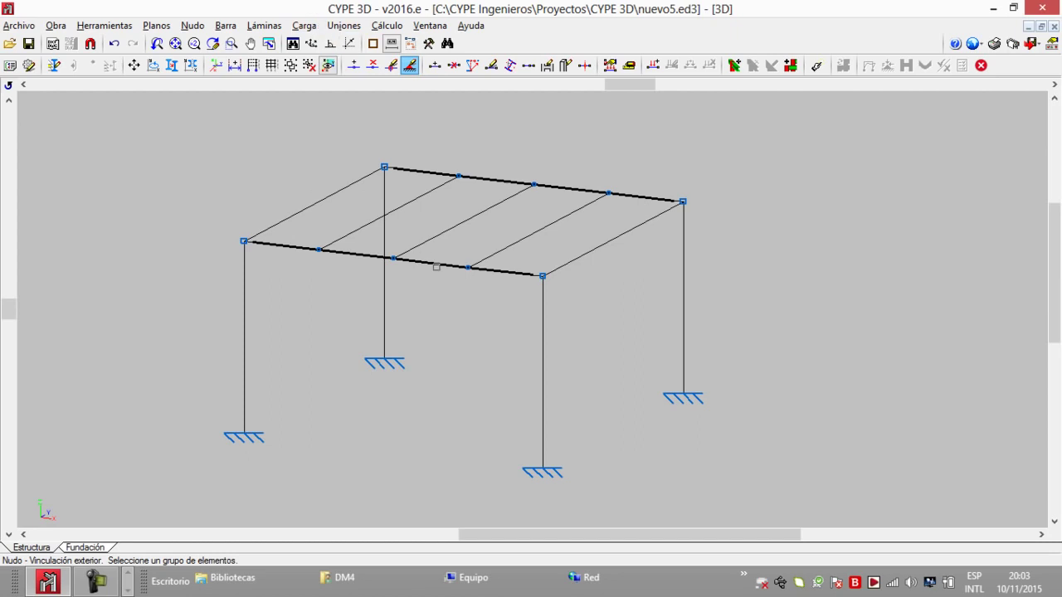
middle_click_drag(424, 248, 425, 226)
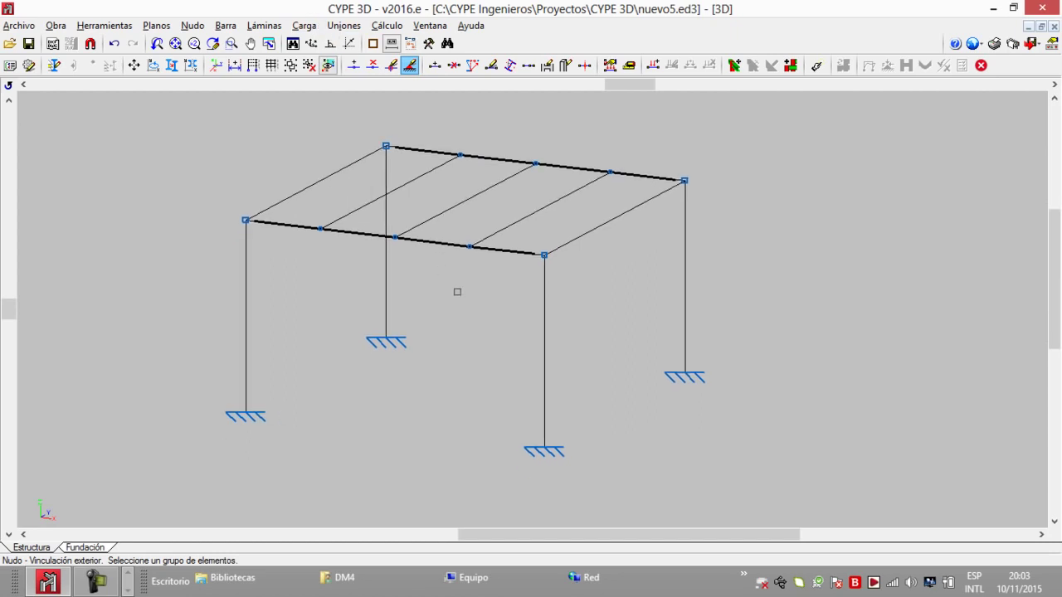
middle_click_drag(457, 292, 474, 304)
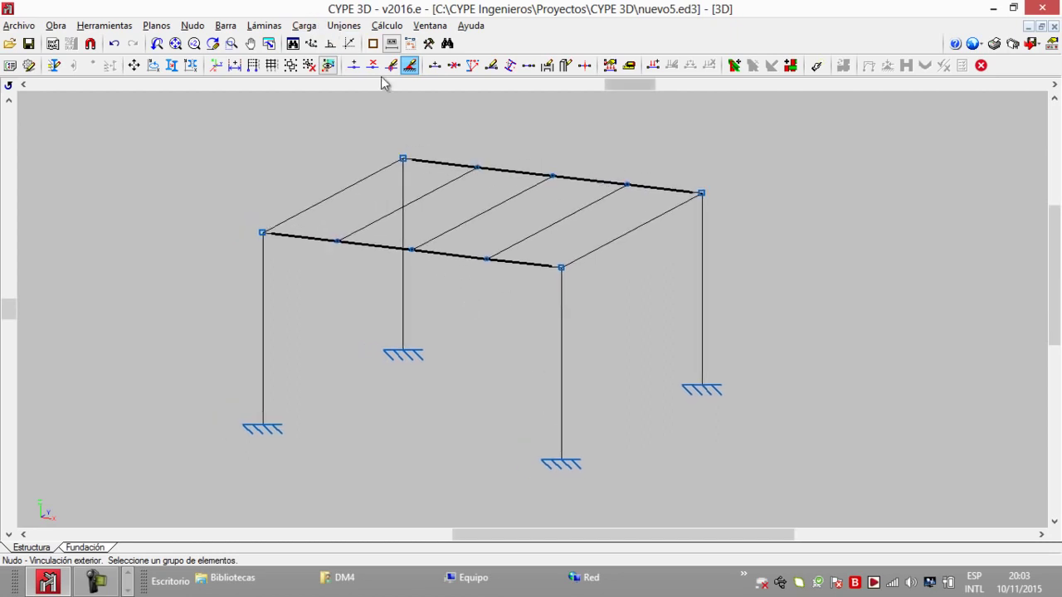
left_click(340, 26)
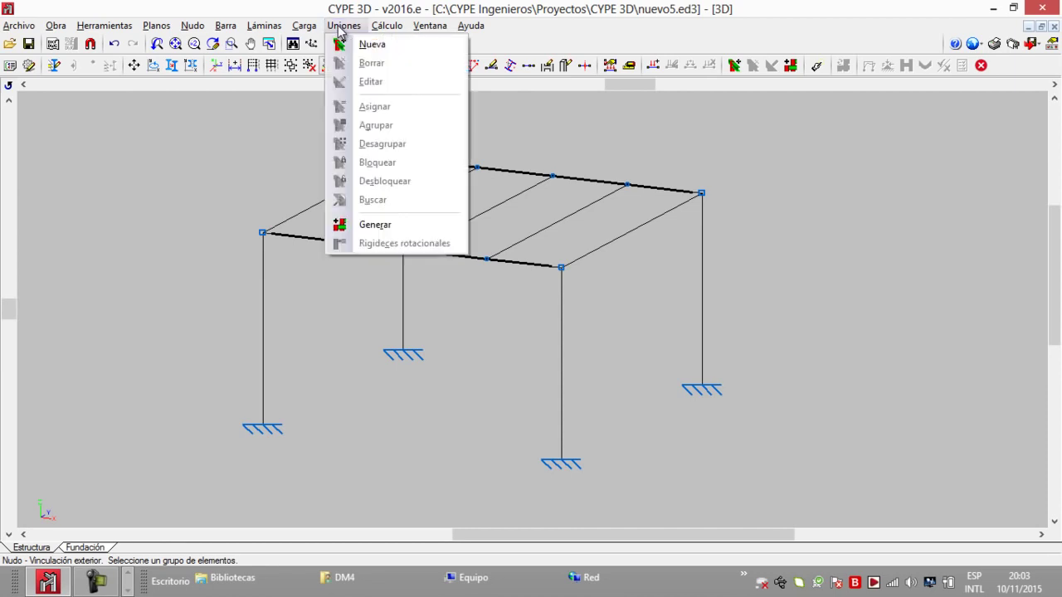
Generate the joints of the whole structure and group the matching ones into types.
left_click(394, 224)
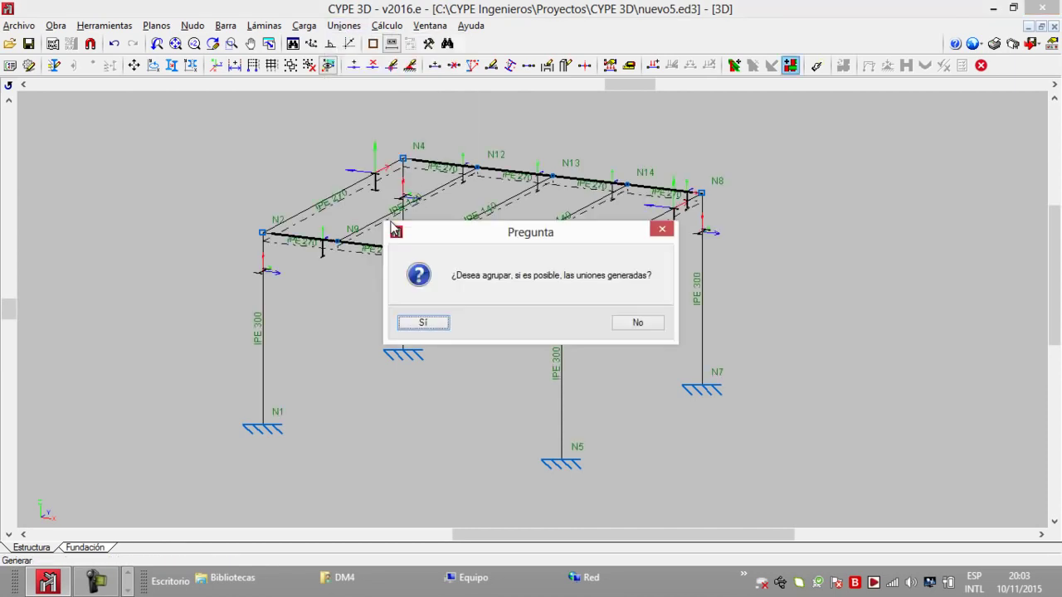
left_click(421, 323)
left_click(528, 322)
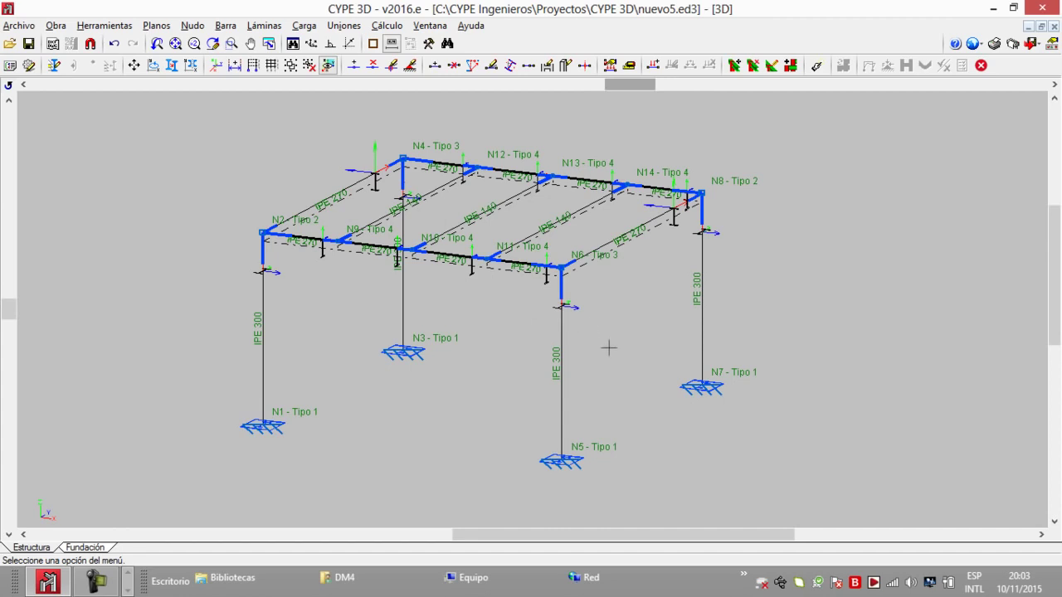
Try to calculate the structure.
left_click(388, 26)
left_click(396, 46)
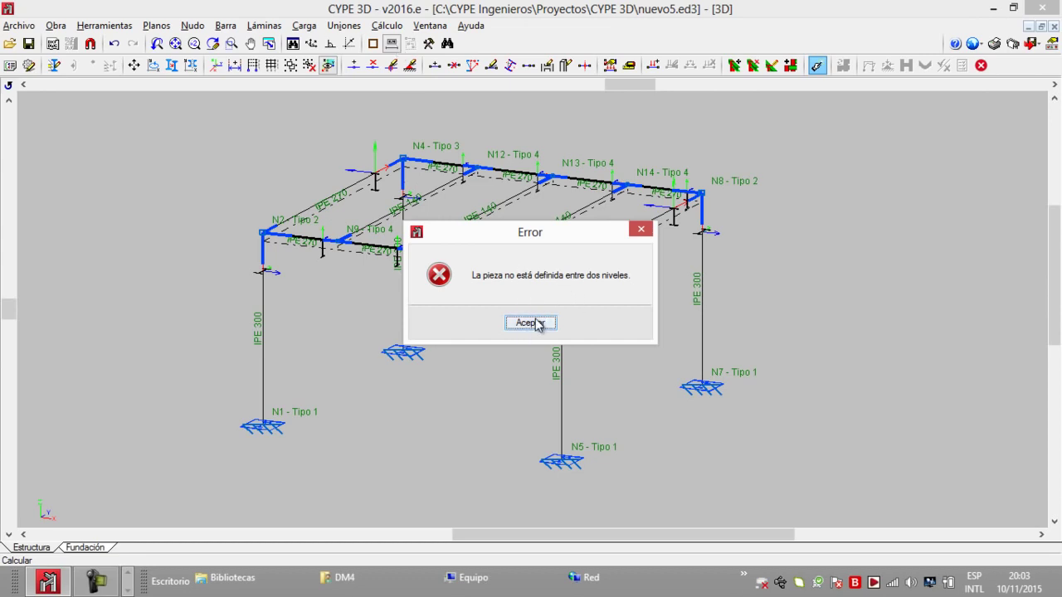
left_click(540, 324)
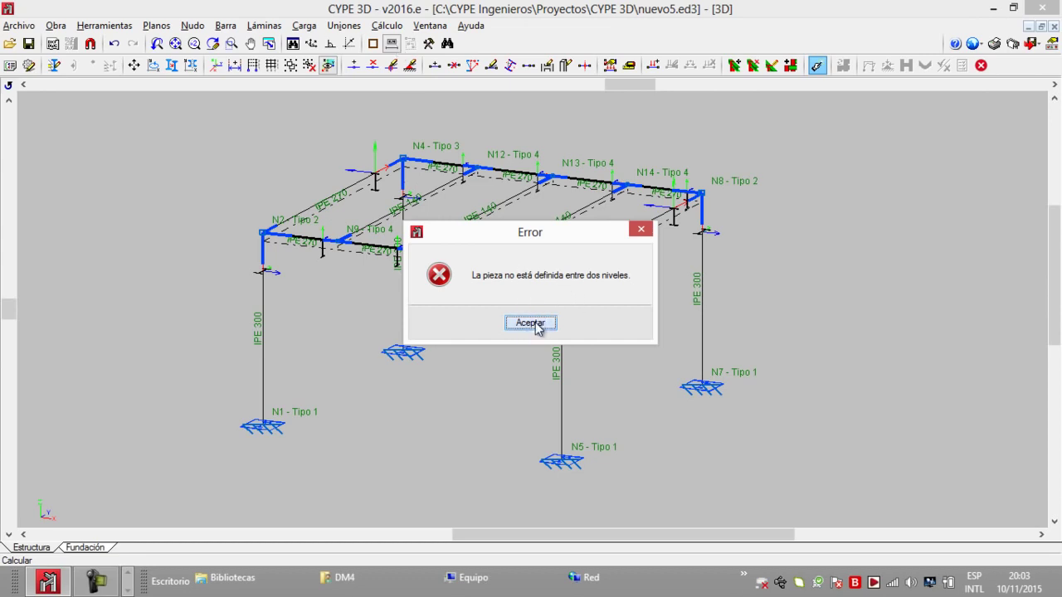
Create a level with reference 0 at an absolute elevation of 0 m.
left_click(257, 74)
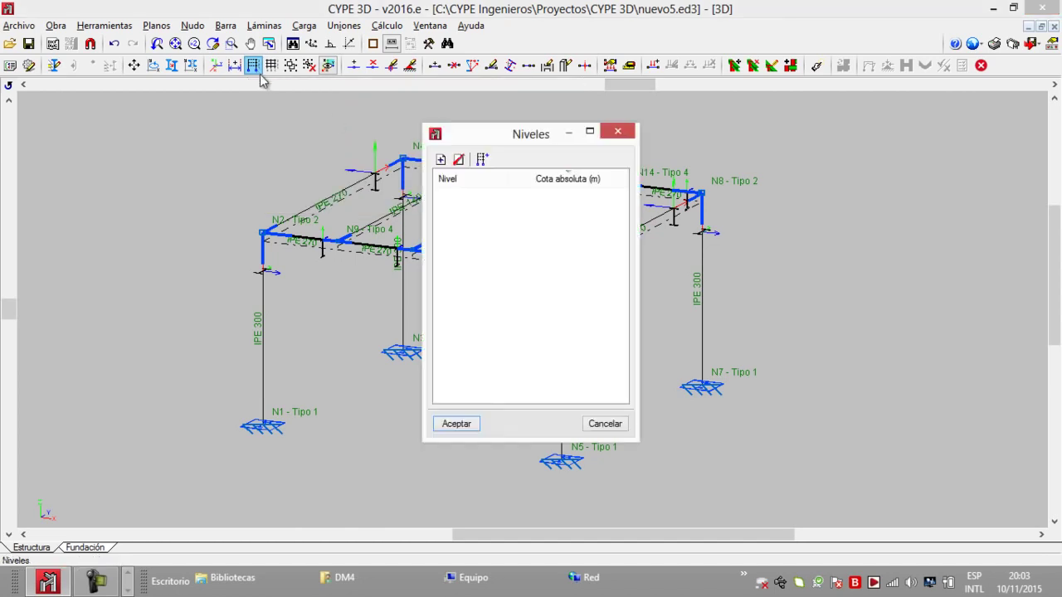
left_click(440, 160)
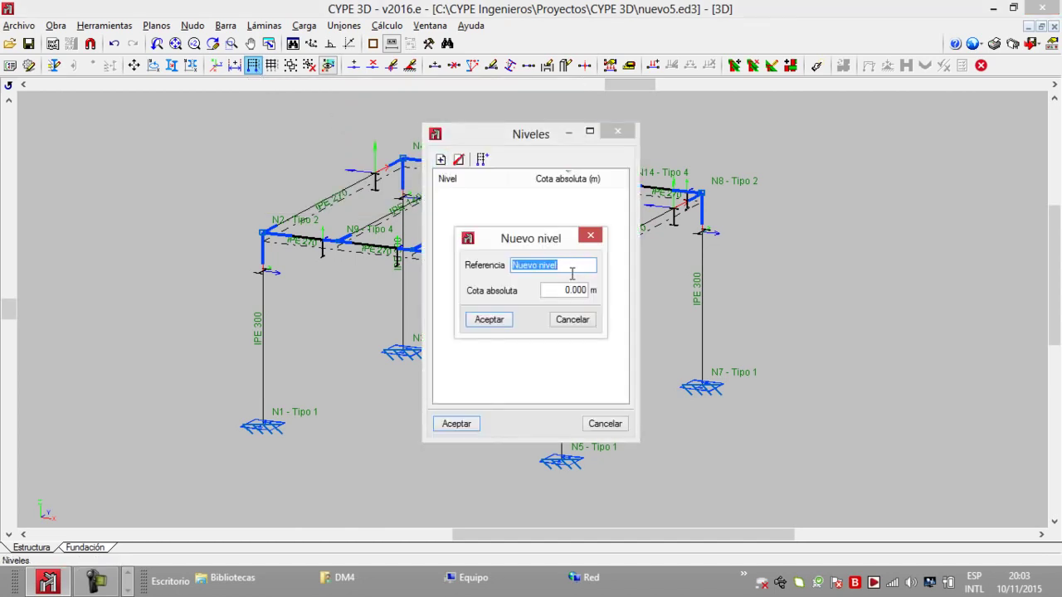
type("0")
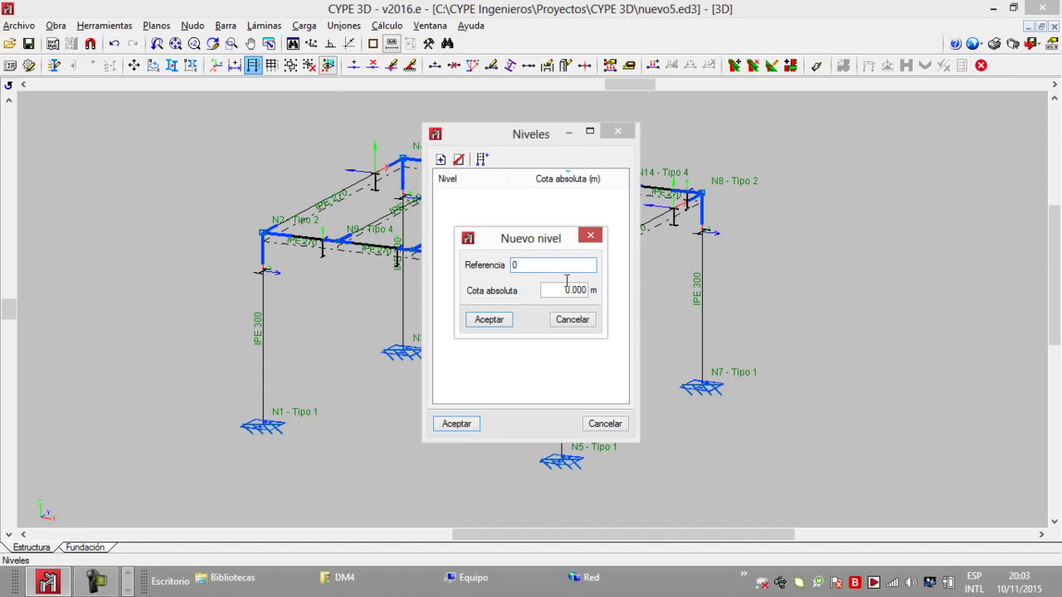
left_click(489, 319)
Add a second level with reference +3 at an absolute elevation of 3 m and accept the level list.
left_click(441, 159)
key("BackSpace")
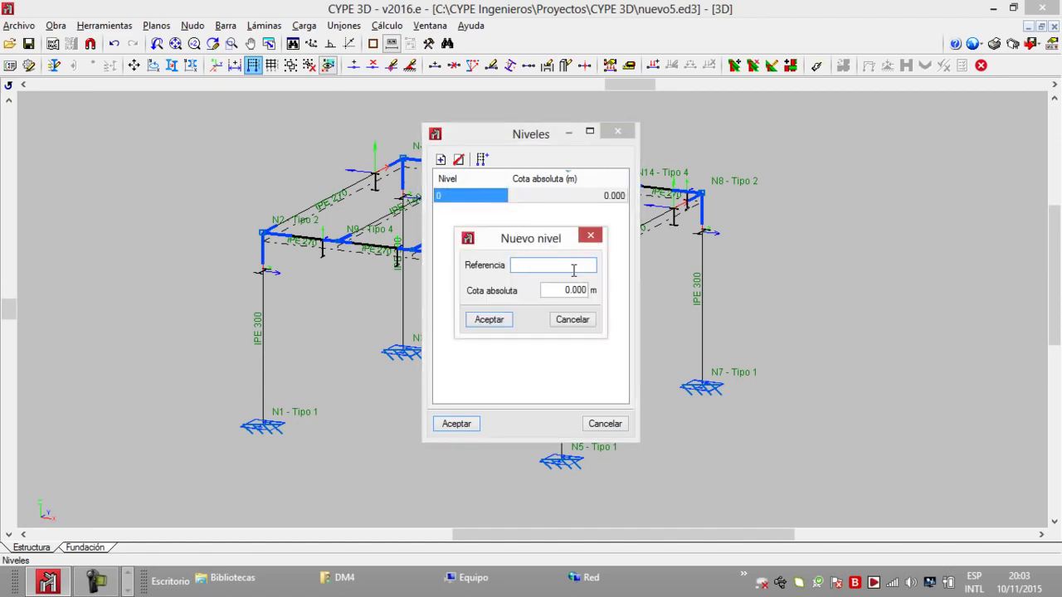
type("+3")
double_click(564, 290)
key("BackSpace")
type("3")
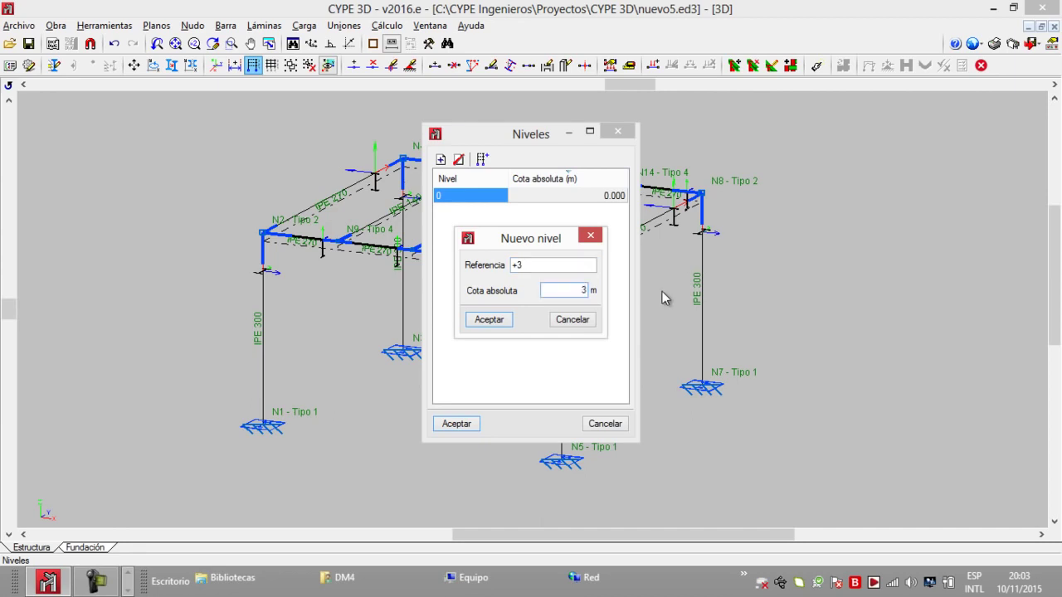
left_click(490, 320)
left_click(462, 425)
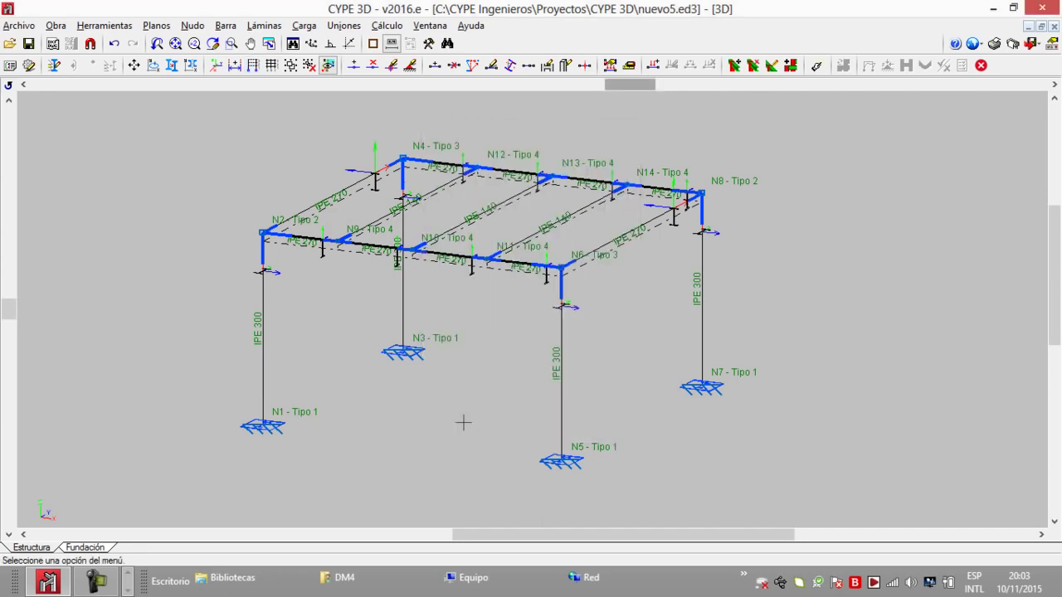
Calculate the structure without sizing profiles, sizing all joints as welded, and accept the default buckling parameters without showing the notice again.
left_click(411, 27)
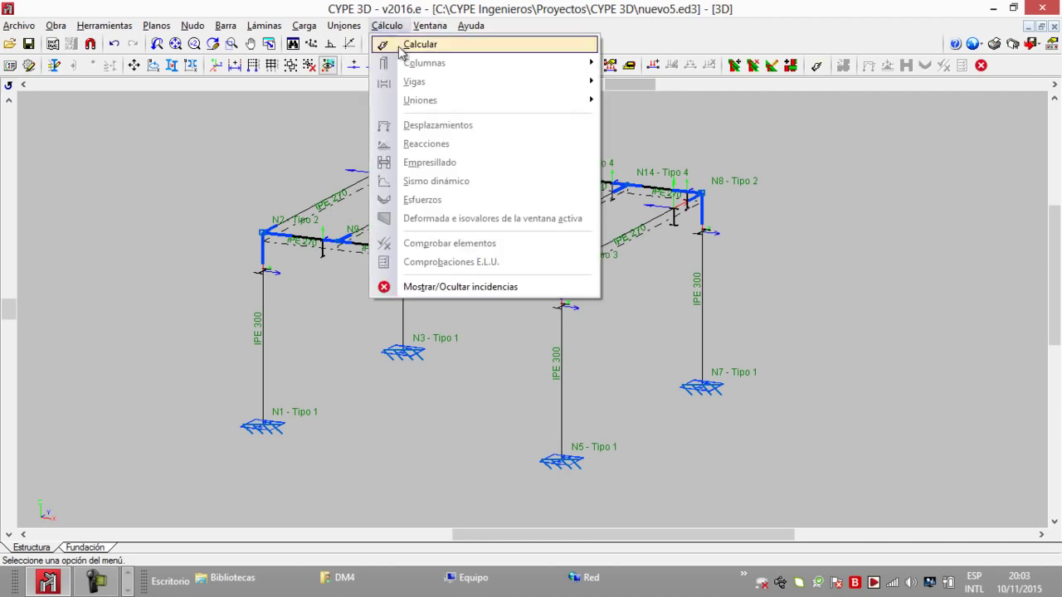
left_click(398, 46)
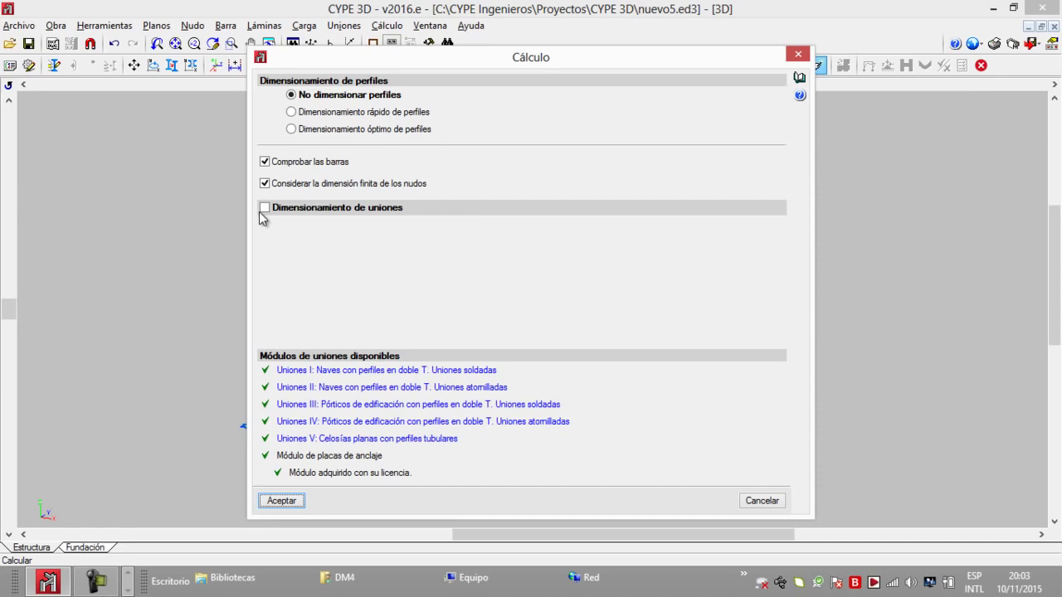
left_click(264, 207)
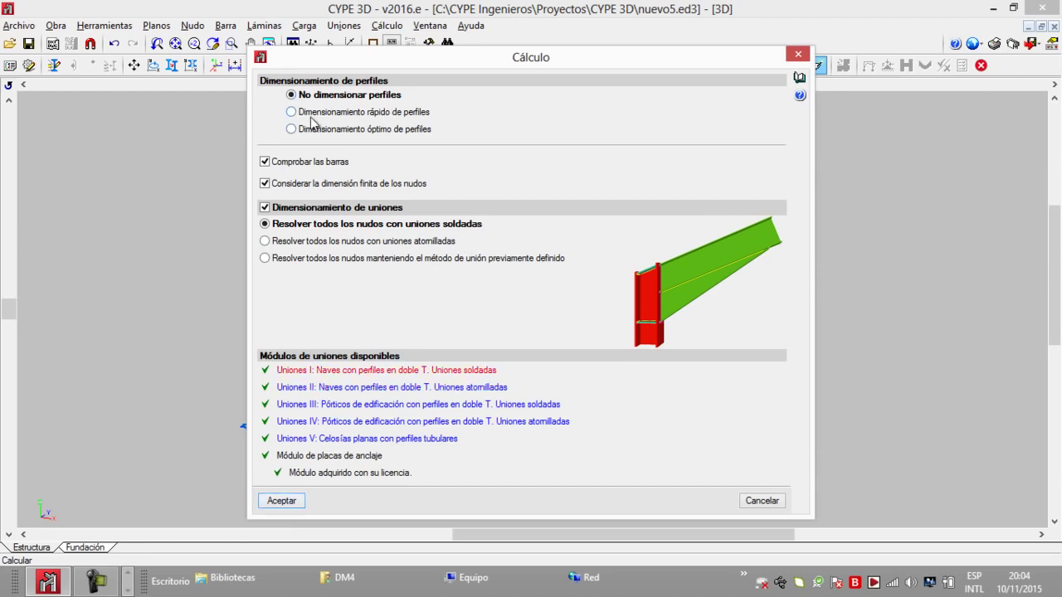
left_click(291, 112)
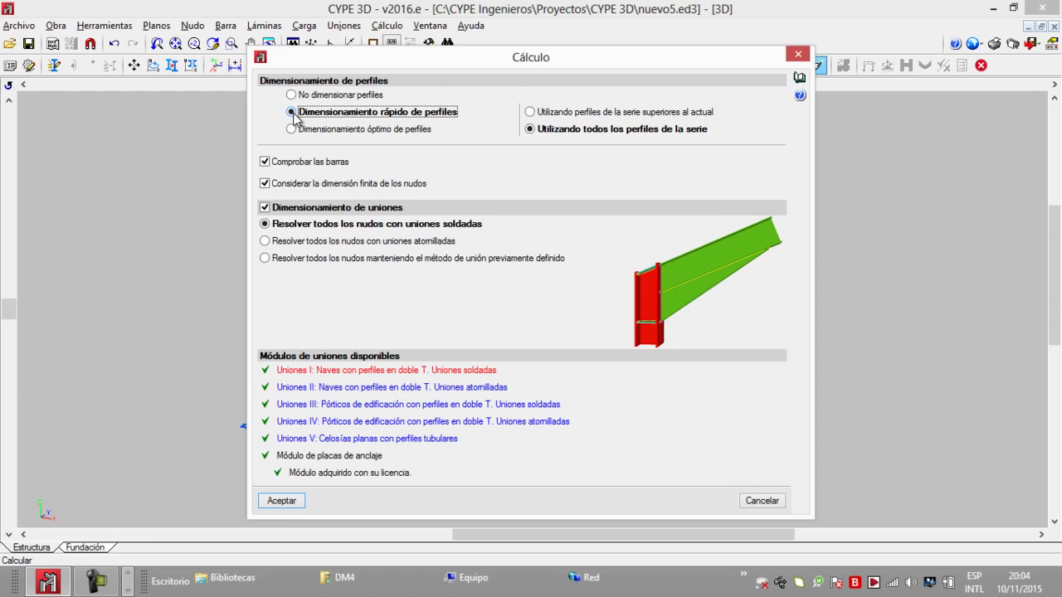
left_click(292, 95)
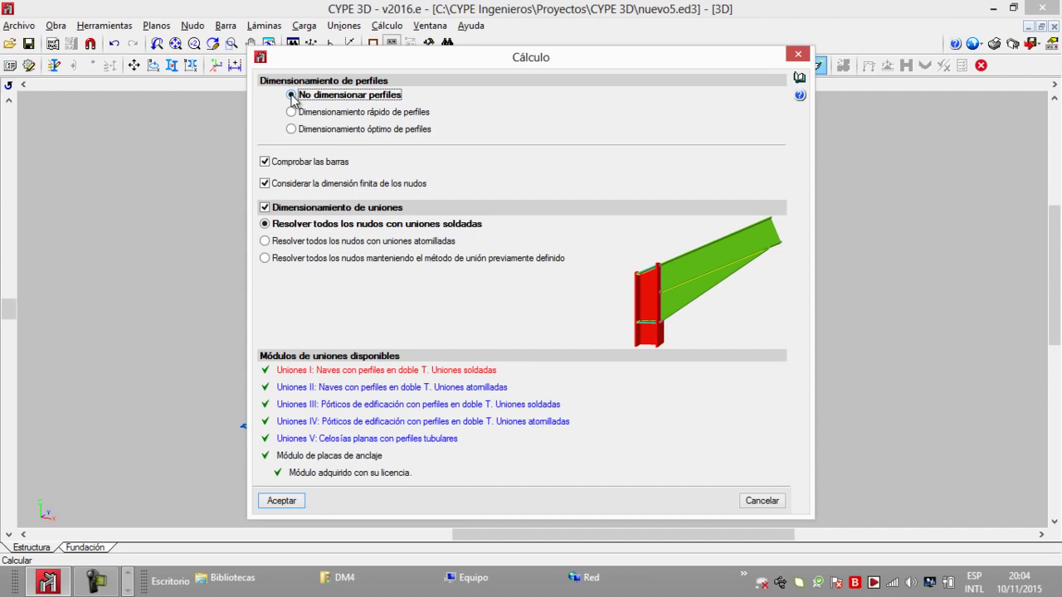
left_click(291, 502)
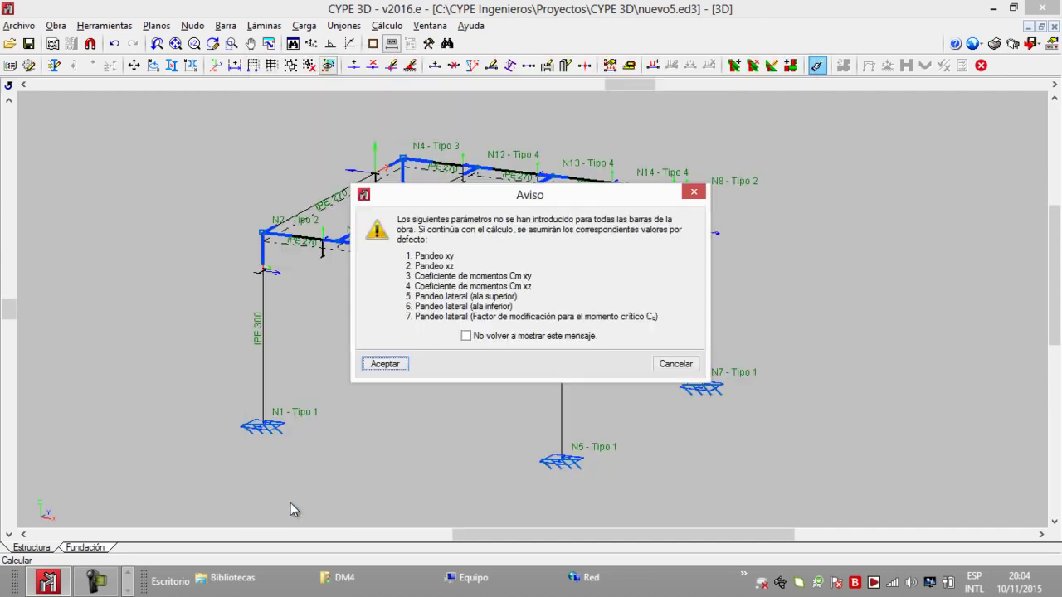
left_click(466, 336)
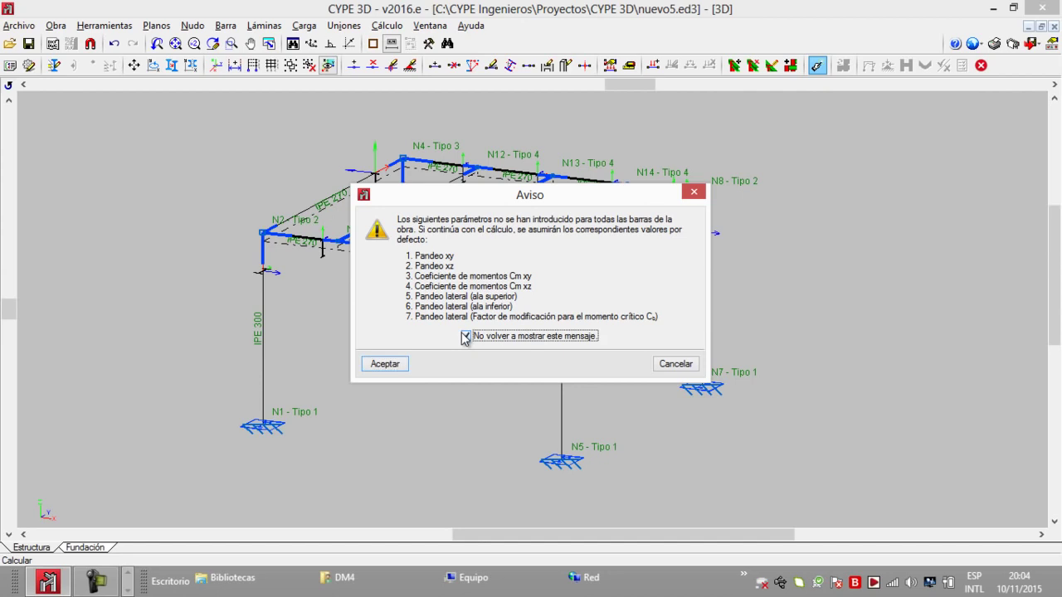
left_click(386, 365)
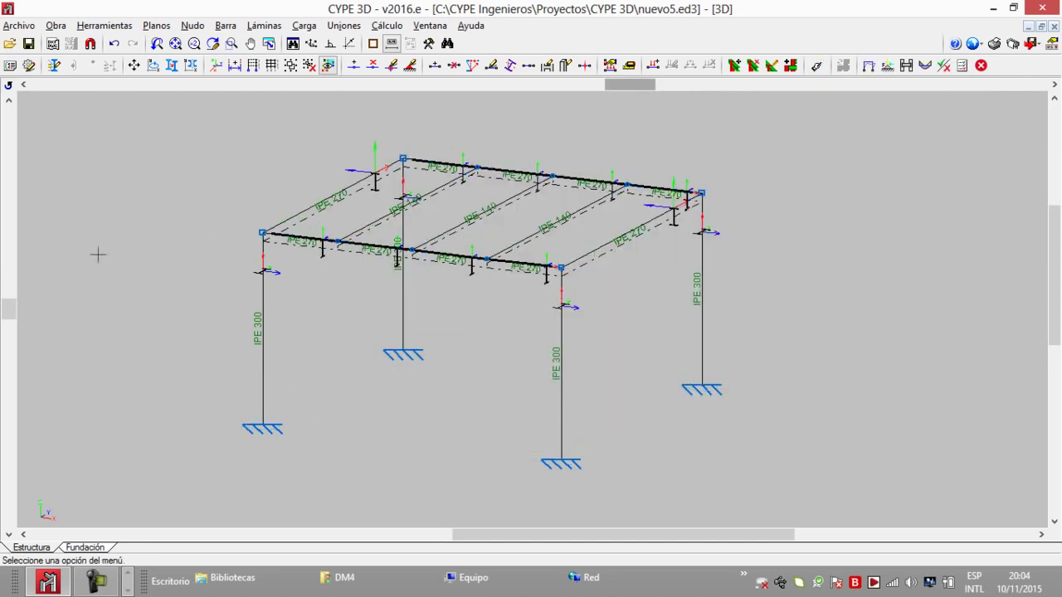
Check the elements of the calculated frame and open the beam check of joist V-106 between nodes N11 and N14.
left_click_drag(9, 306, 8, 296)
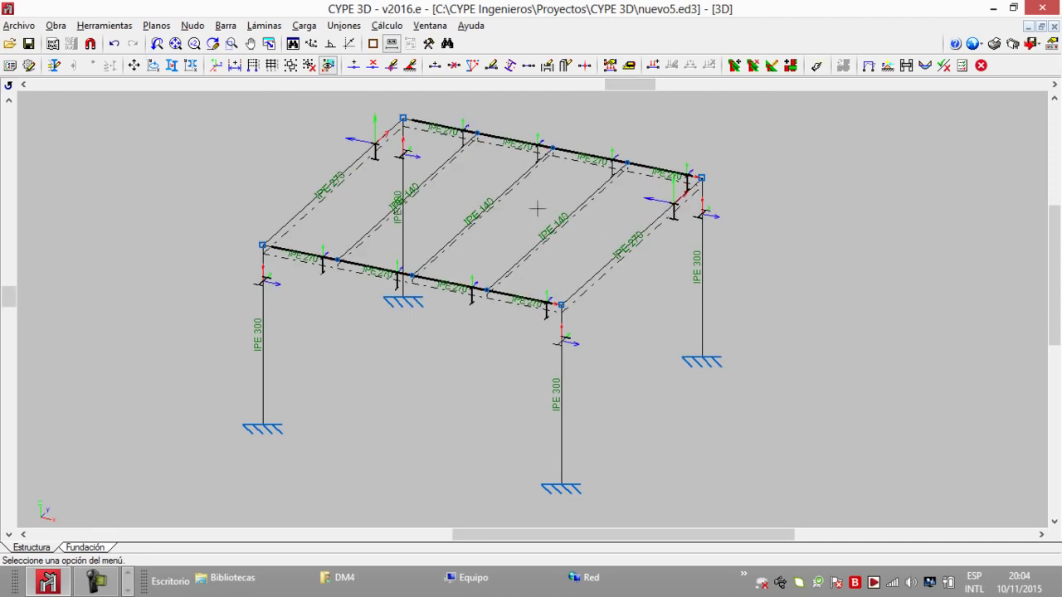
middle_click_drag(544, 199, 502, 254)
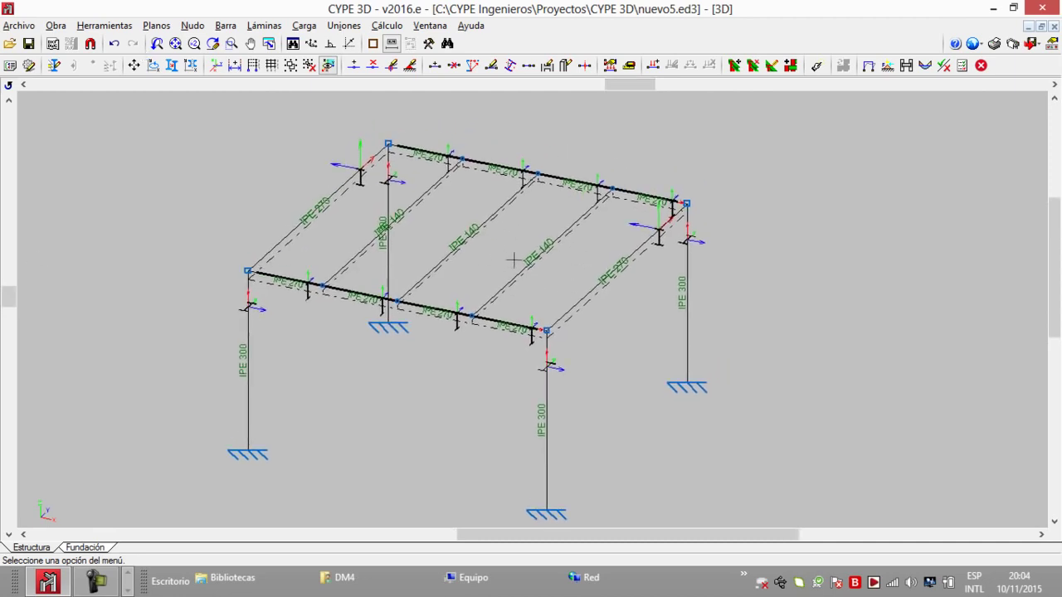
mouse_move(514, 256)
middle_mouse_down()
mouse_move(481, 252)
mouse_move(497, 254)
middle_mouse_up()
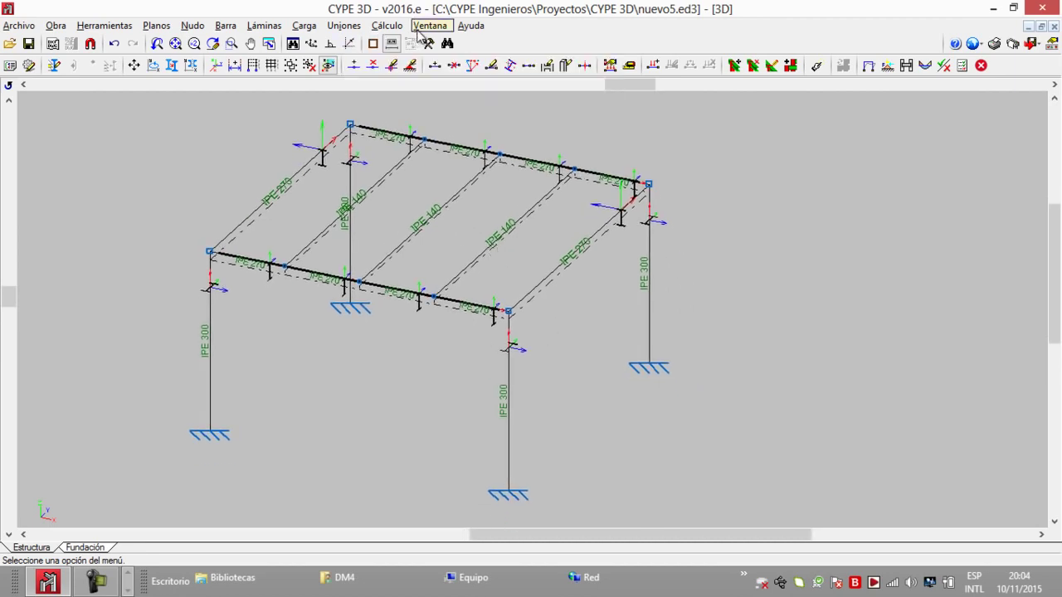
left_click(386, 26)
left_click(477, 243)
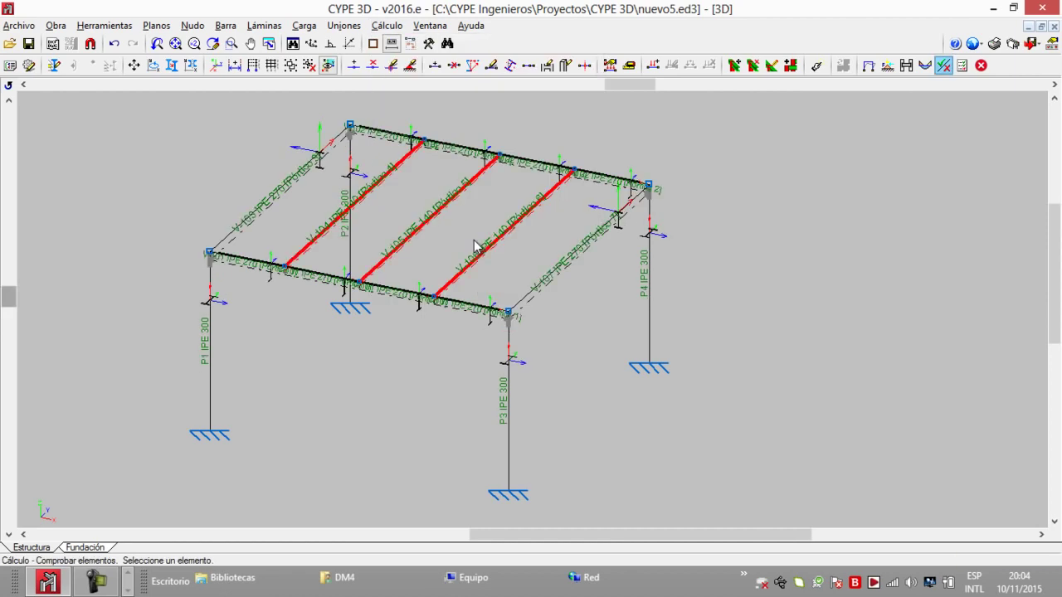
left_click(509, 231)
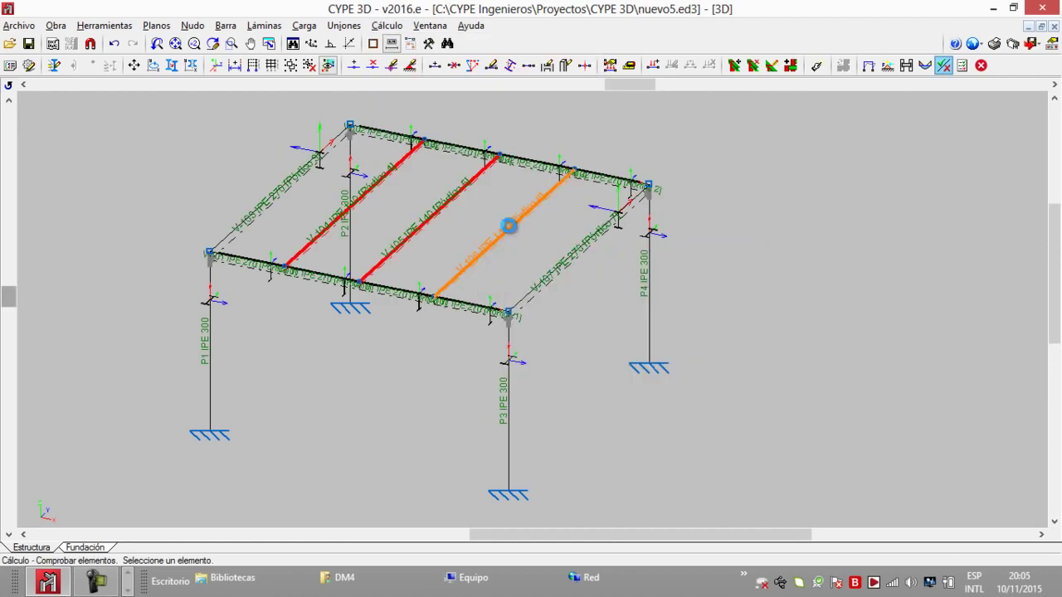
mouse_move(626, 479)
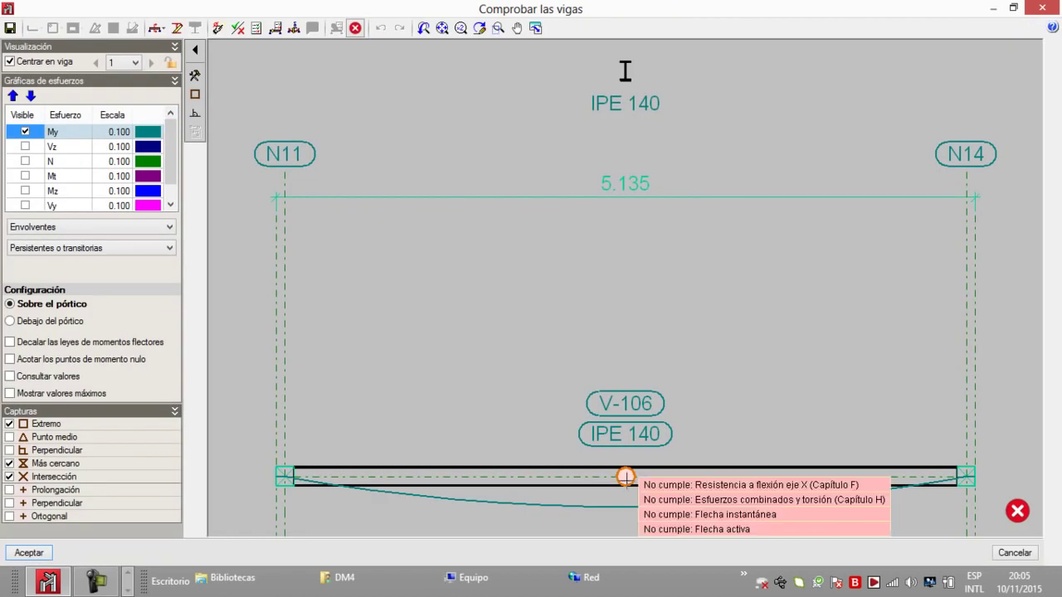
Assign profile IPE 180 to joist V-106 from its profile check, recalculate the beam and accept the changes.
left_click(238, 28)
left_click(619, 477)
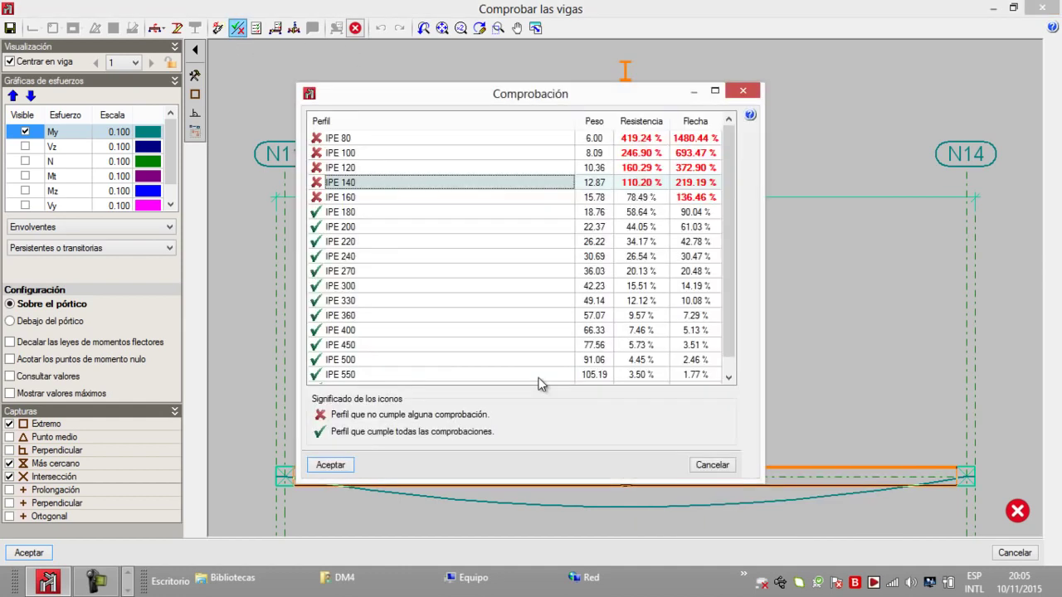
left_click(372, 212)
left_click(332, 466)
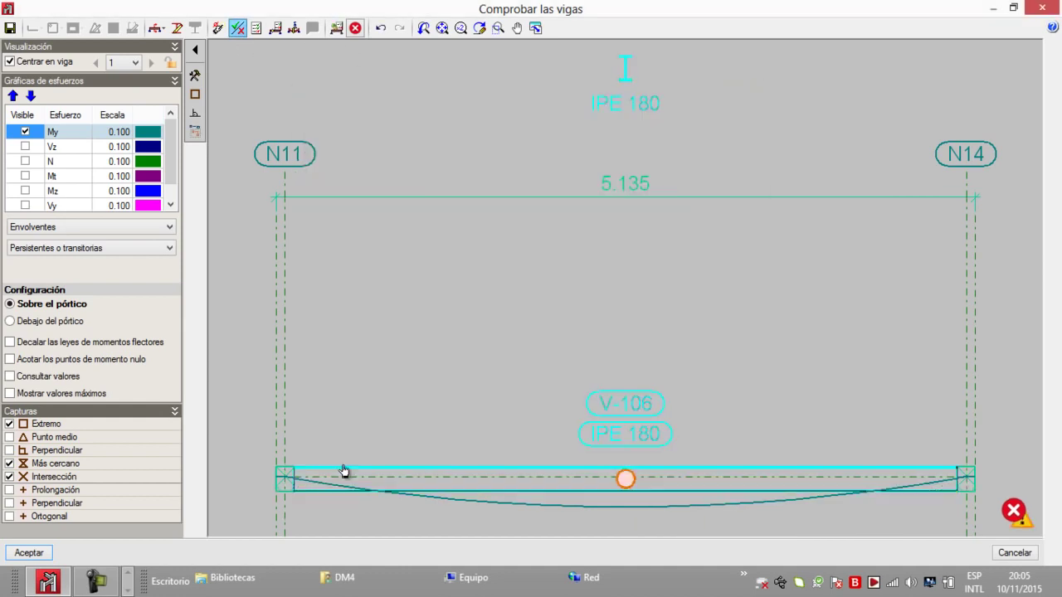
left_click(335, 27)
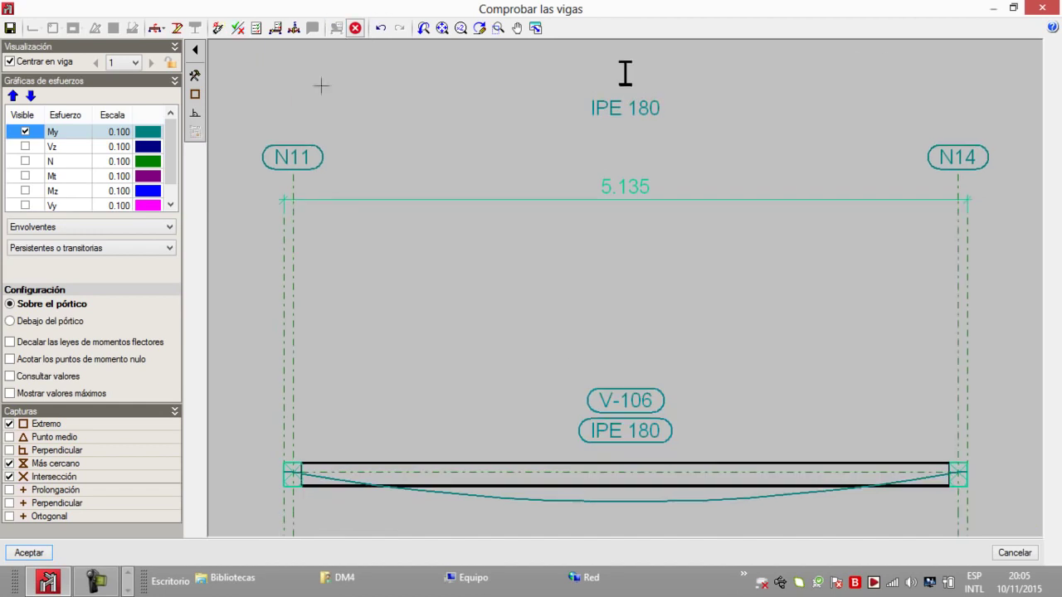
left_click(33, 553)
Describe the remaining IPE 140 joists of the roof as IPE 180 beams.
mouse_move(524, 207)
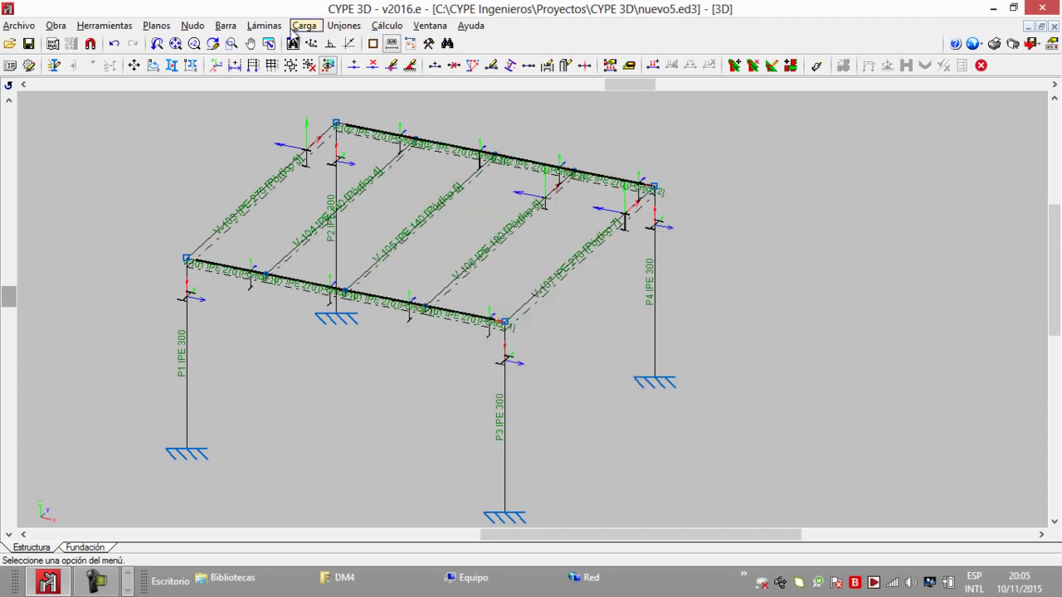
left_click(225, 26)
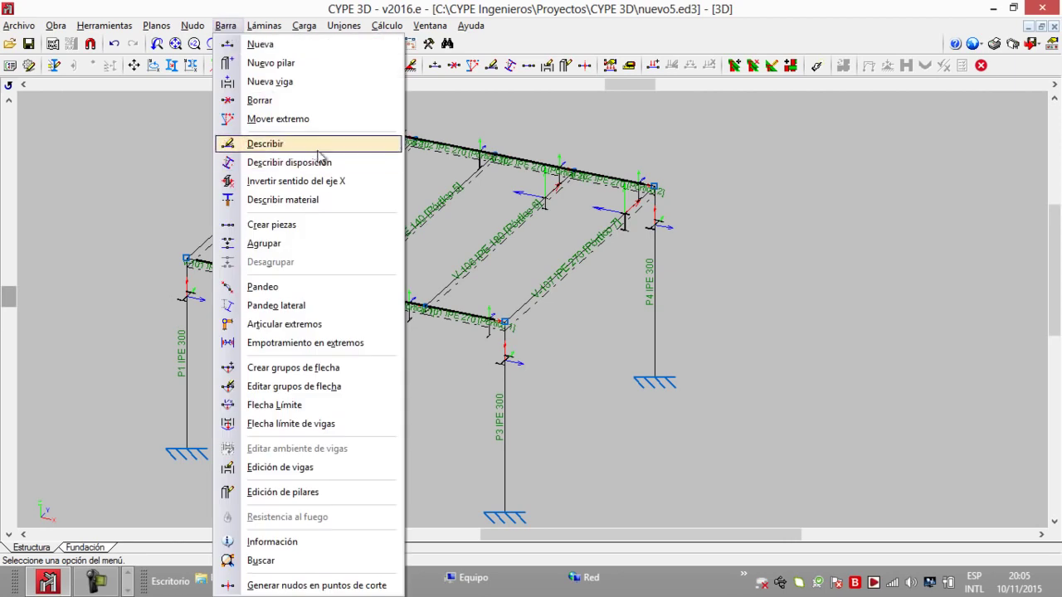
left_click(315, 146)
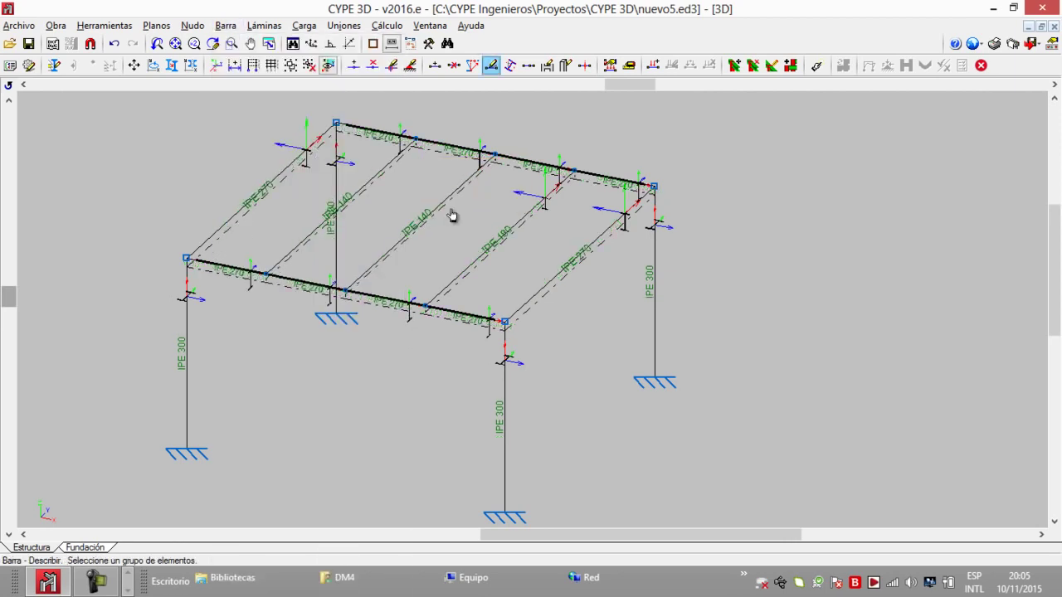
left_click(434, 223)
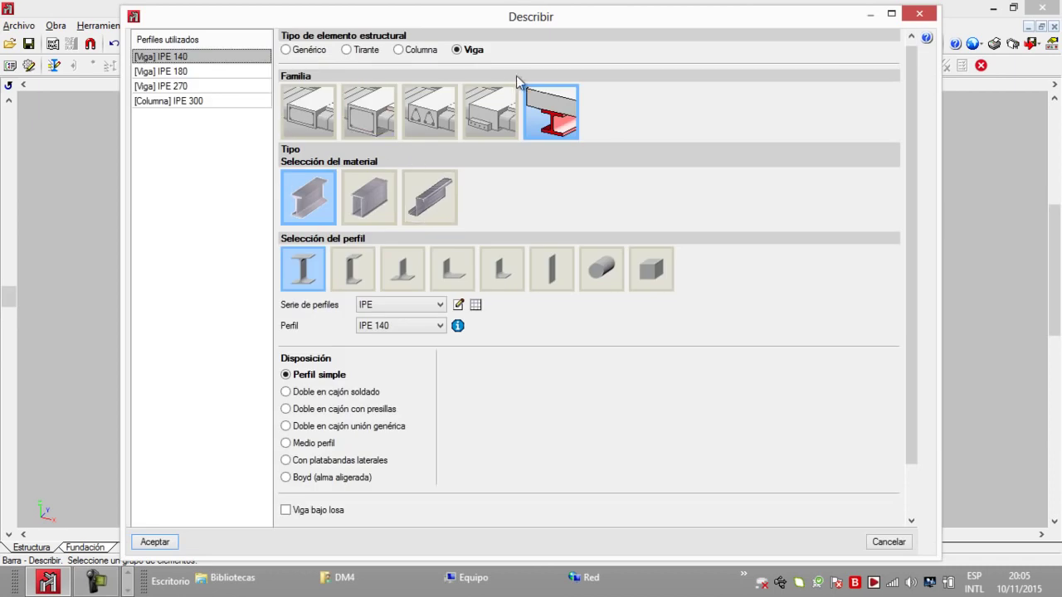
scroll(383, 358, "down", 1)
left_click(427, 288)
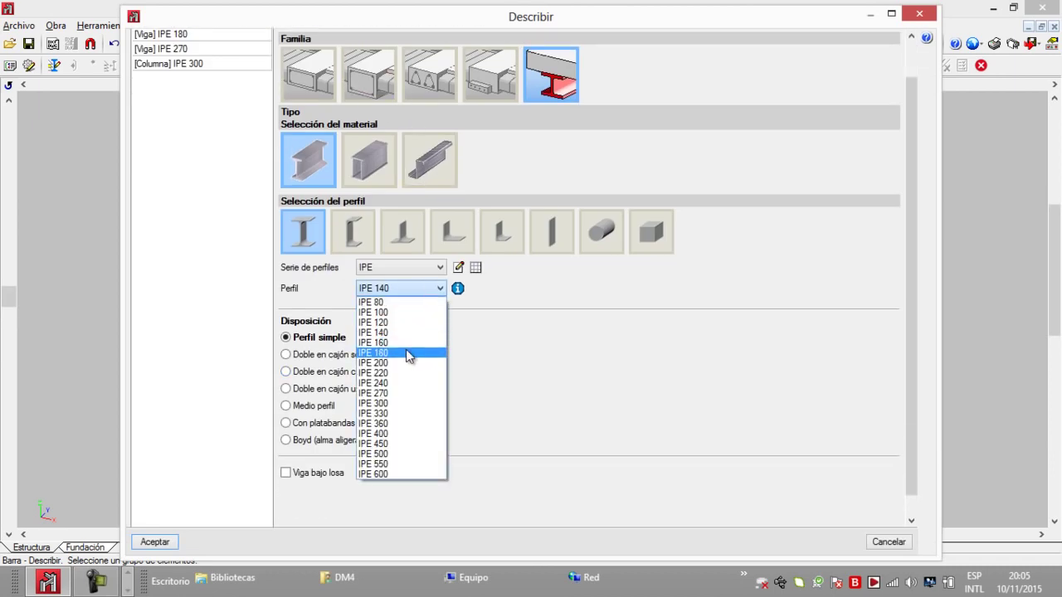
left_click(153, 542)
Recalculate the structure with the revised joists, without sizing profiles and resolving all nodes with welded joints.
scroll(455, 301, "up", 1)
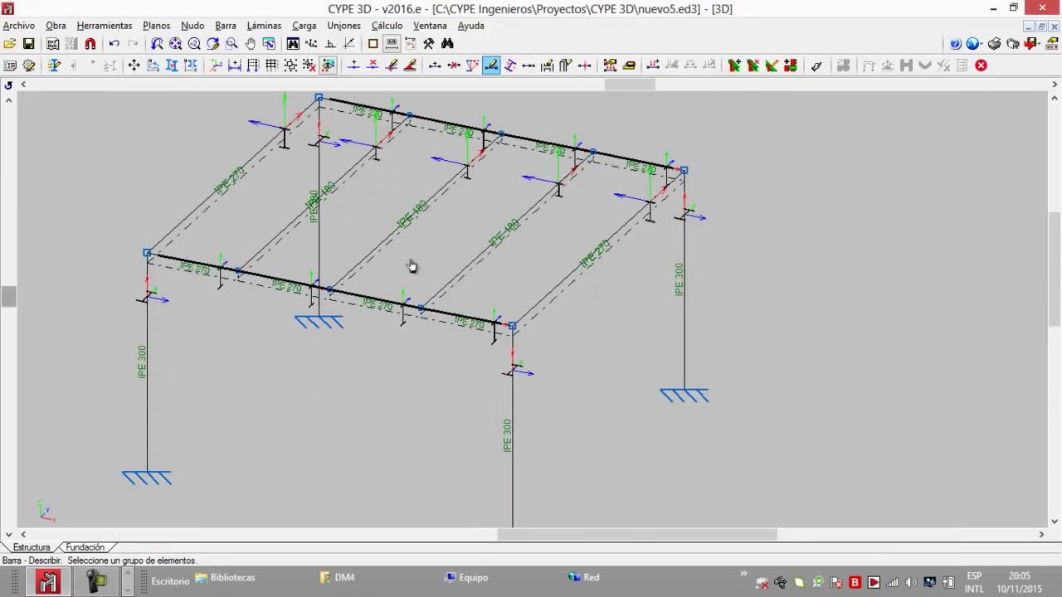
left_click(387, 25)
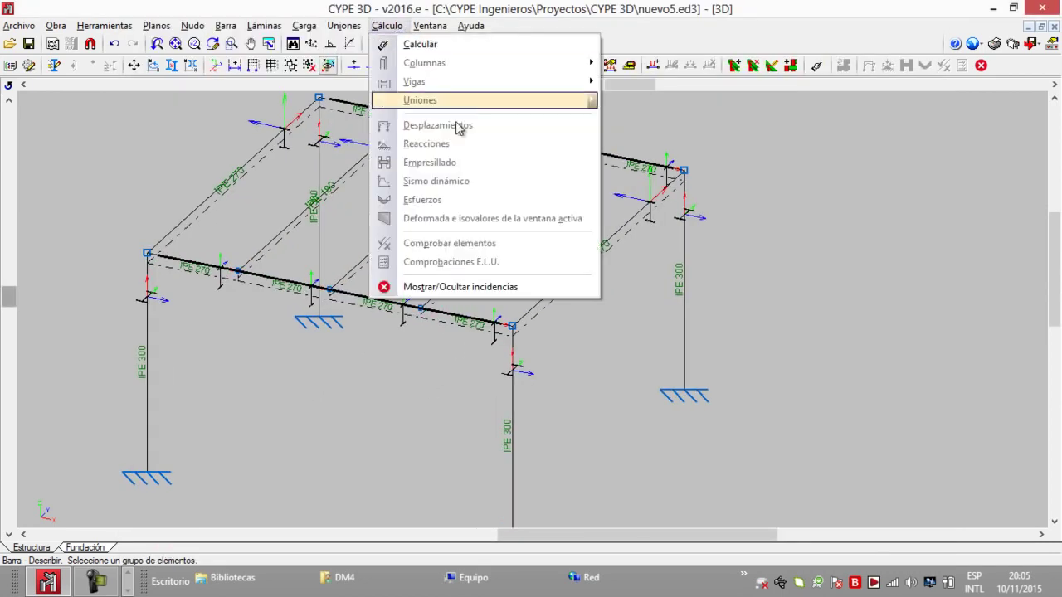
left_click(427, 45)
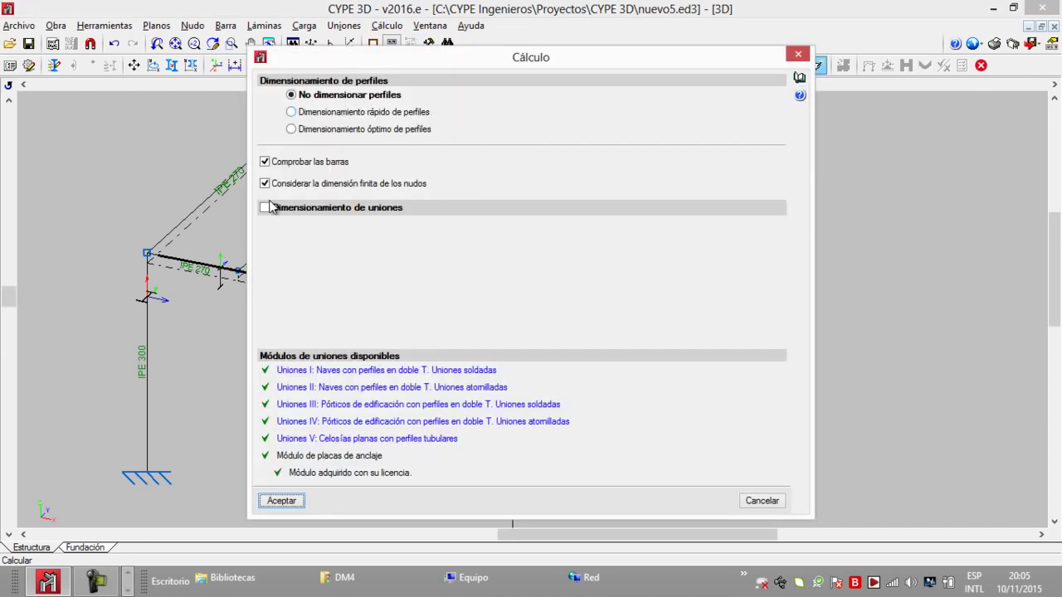
left_click(265, 207)
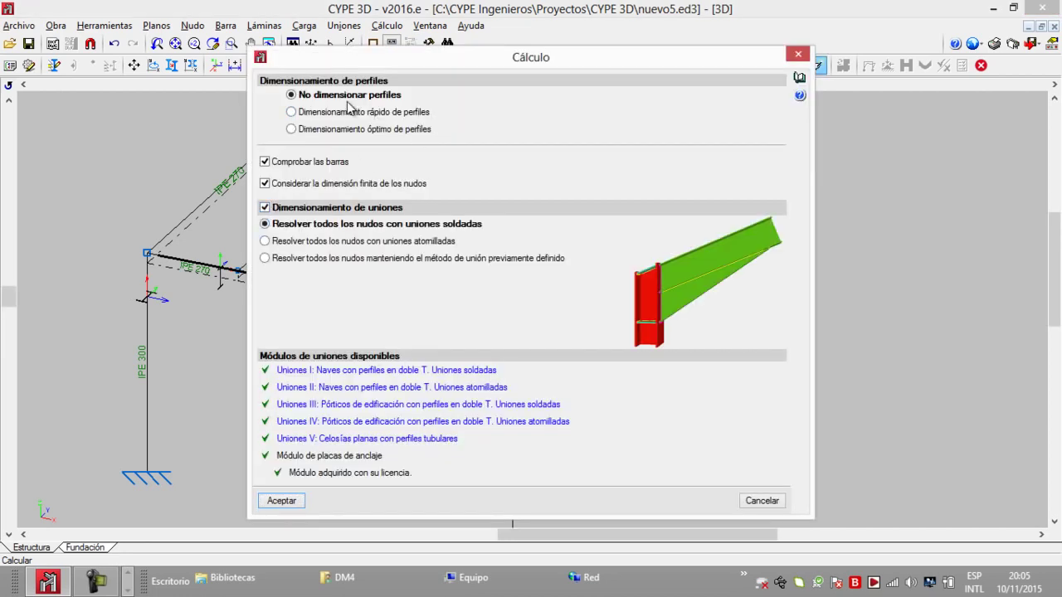
left_click(287, 501)
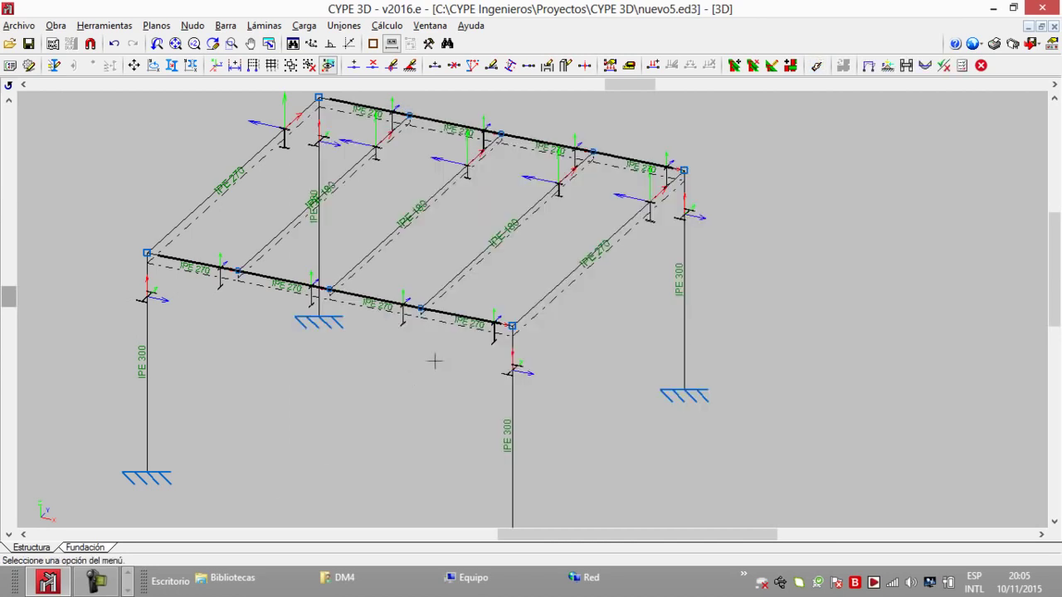
Check the elements of the recalculated frame and inspect the check result of the middle IPE 180 roof joist between nodes N10 and N13.
middle_click_drag(402, 360, 412, 301)
scroll(418, 305, "up", 1)
scroll(169, 237, "down", 1)
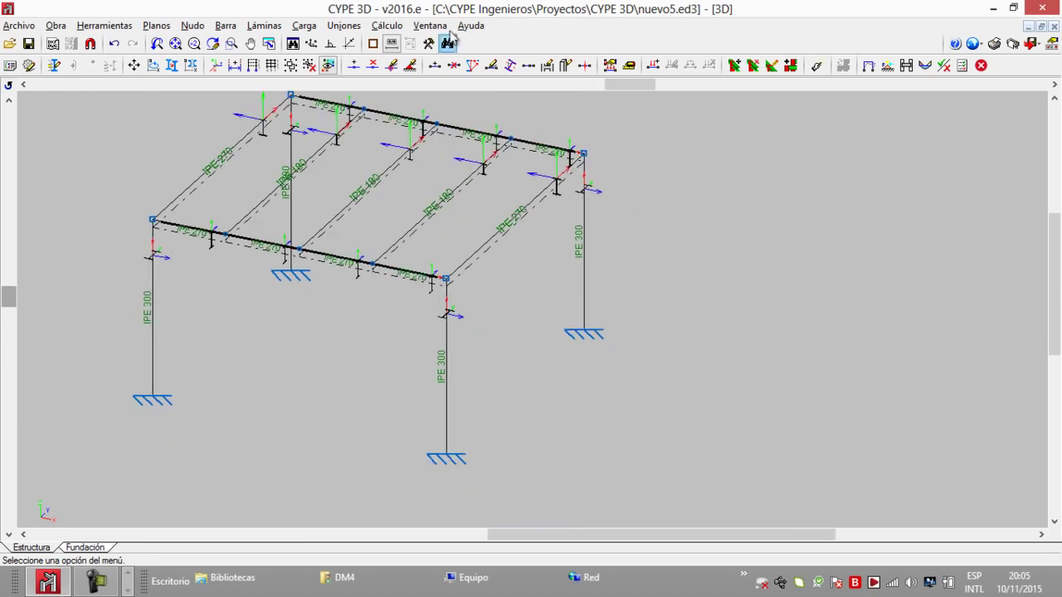
left_click(398, 27)
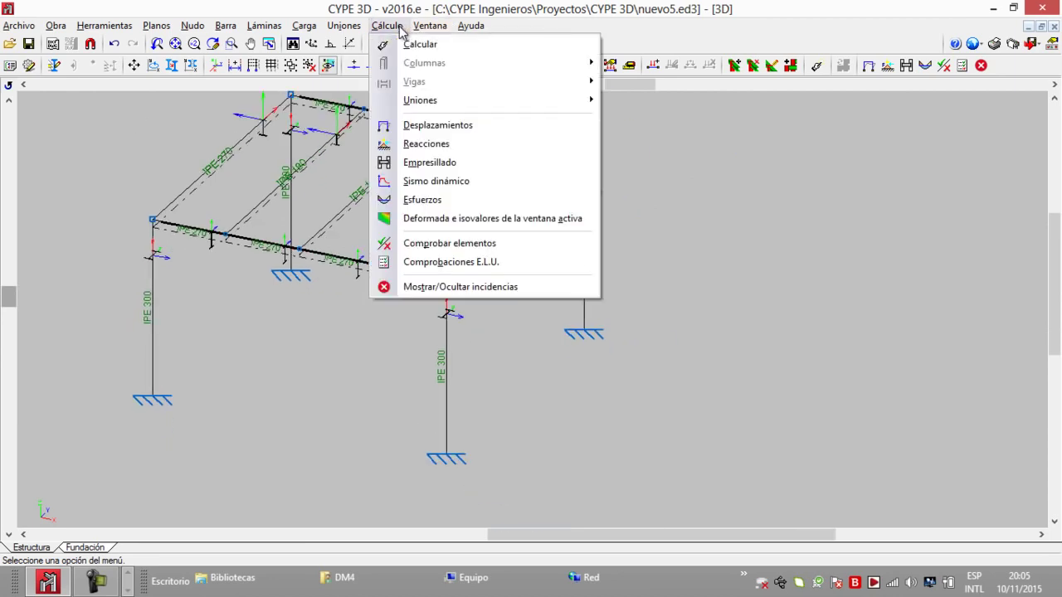
left_click(449, 243)
mouse_move(369, 194)
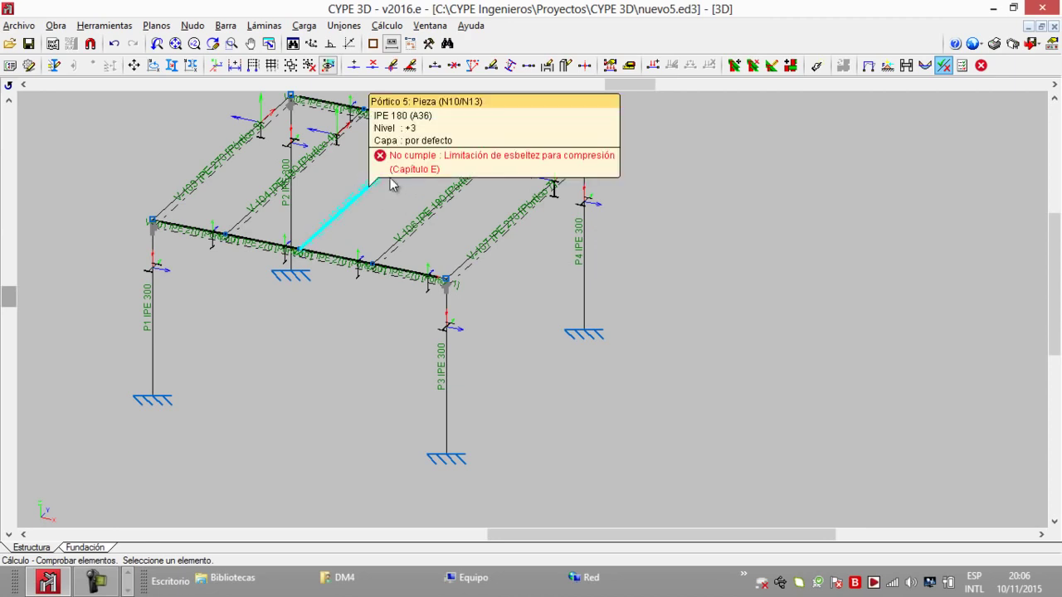
scroll(372, 201, "up", 2)
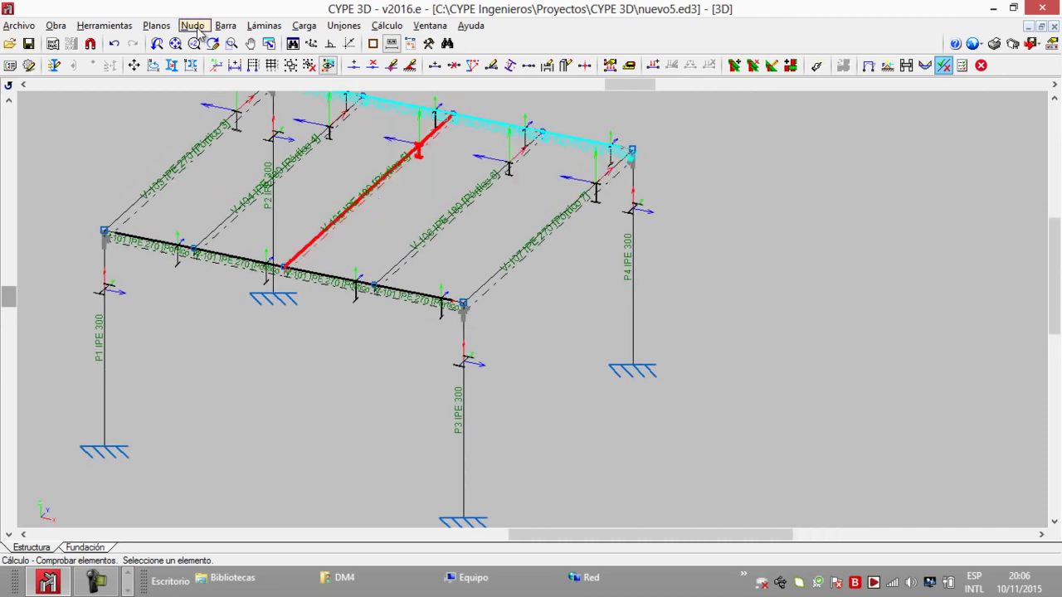
left_click_drag(407, 199, 432, 230)
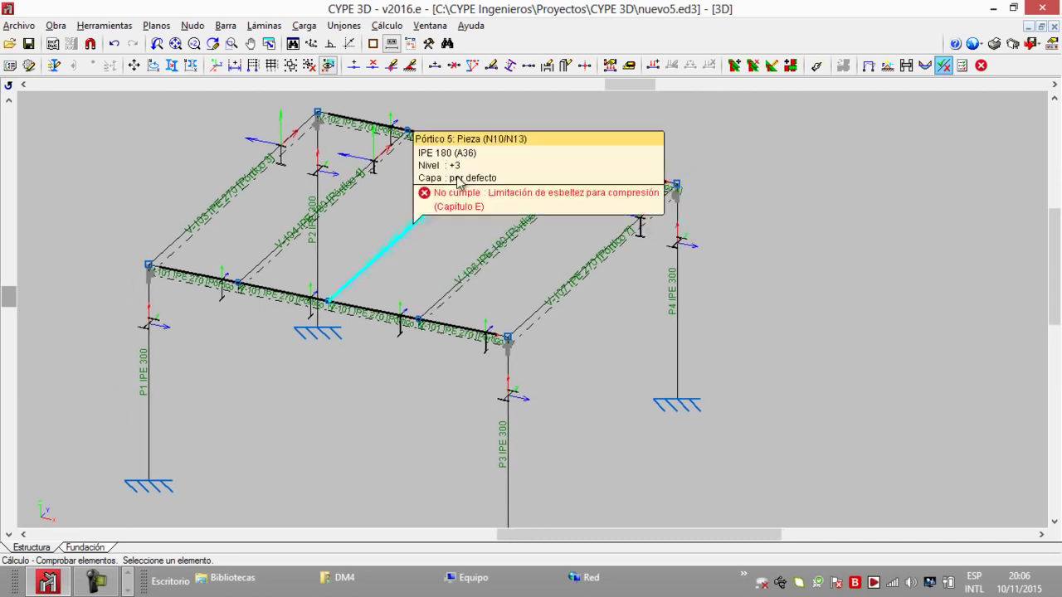
Examine the check result of the middle IPE 180 beam N10/N13 in the 3D frame model.
left_click_drag(622, 85, 644, 86)
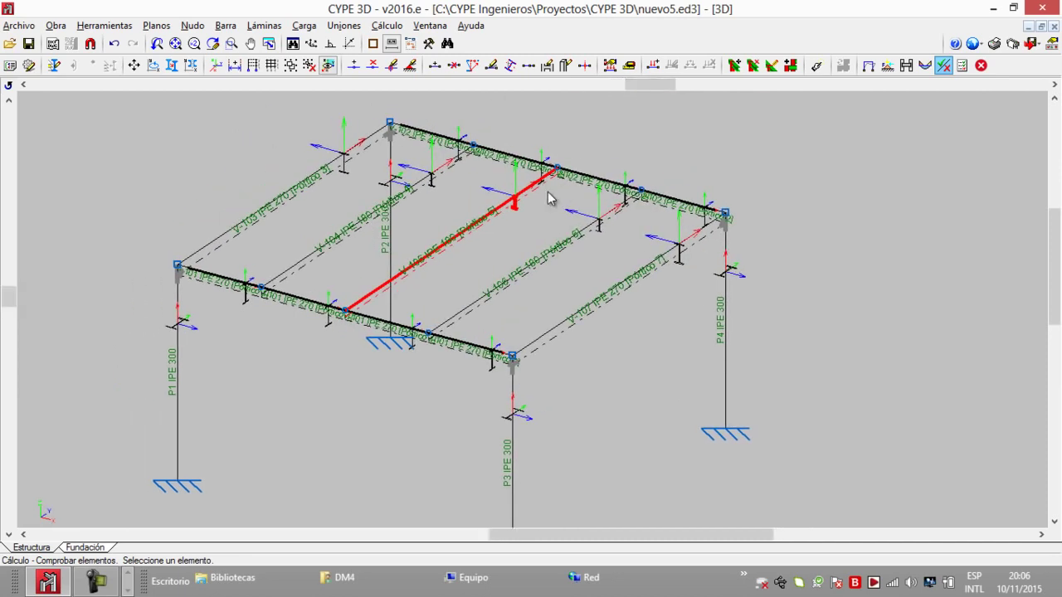
mouse_move(448, 237)
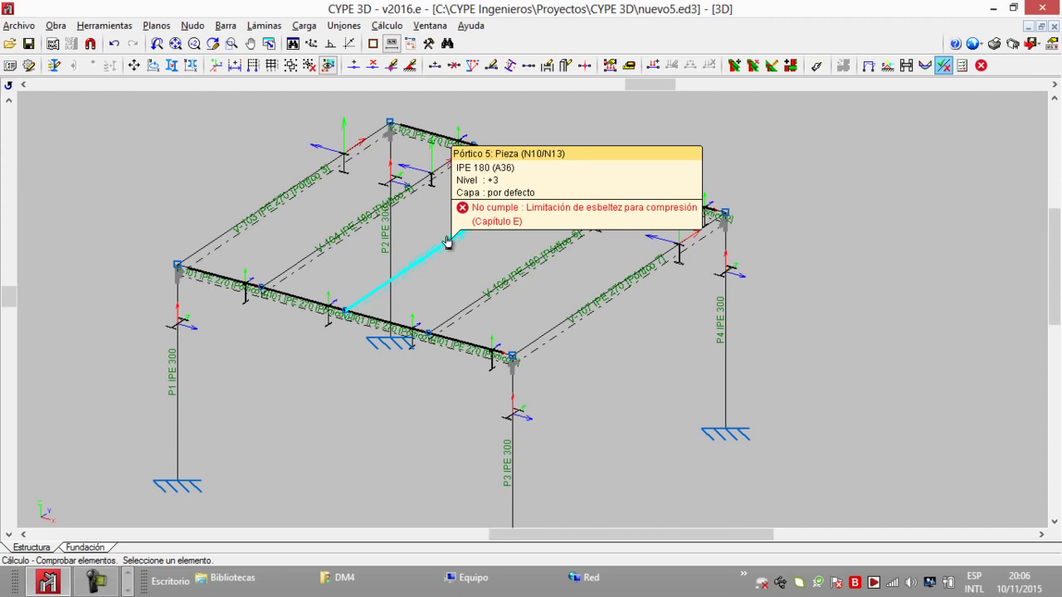
mouse_move(496, 285)
scroll(486, 277, "down", 1)
middle_click_drag(486, 277, 485, 224)
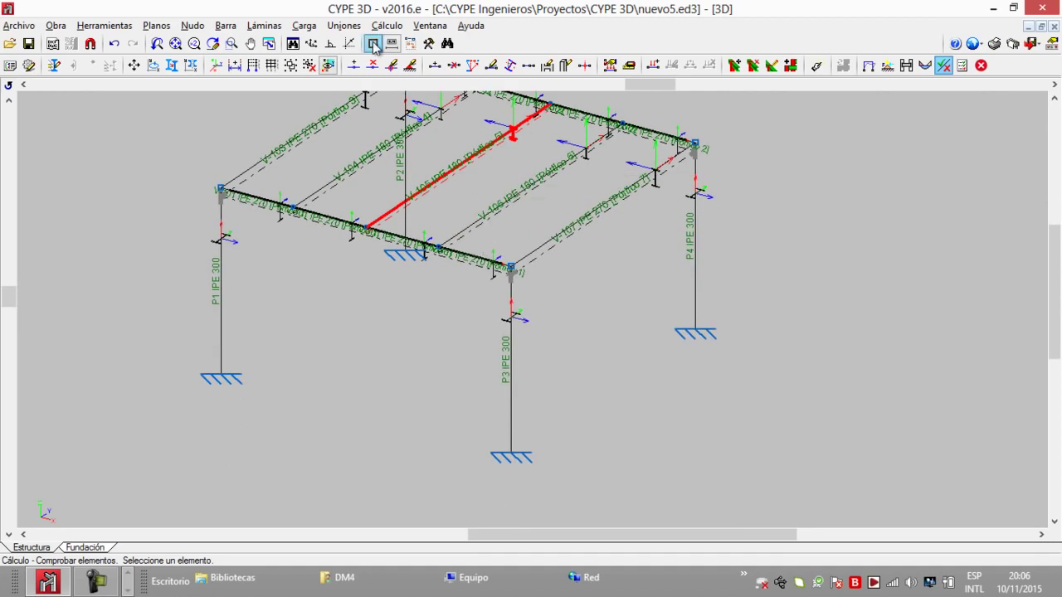
Open the Tipo 1 base joint at node N1 of the frame for editing.
left_click(336, 29)
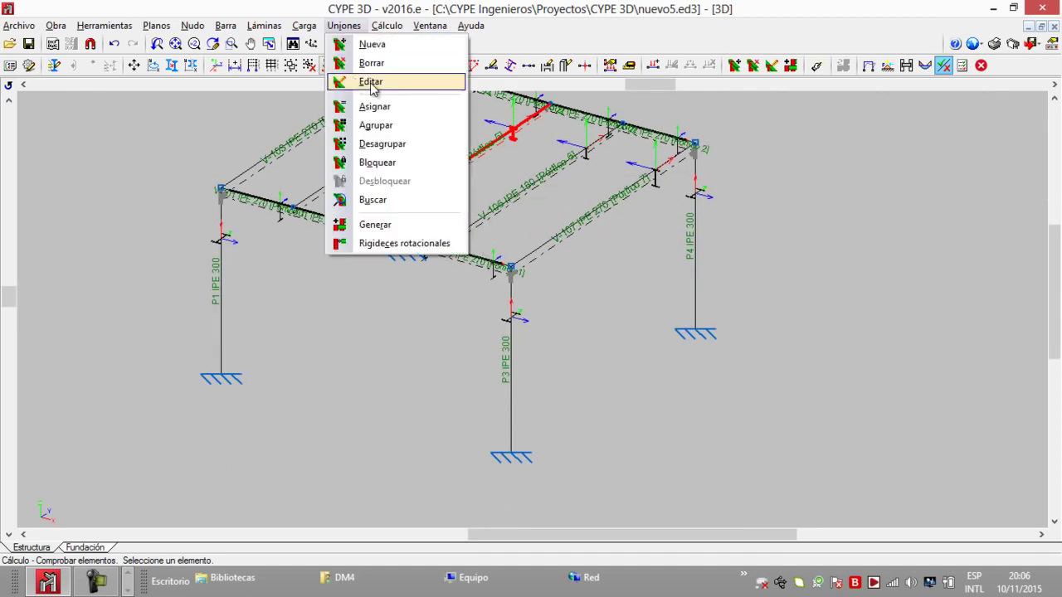
left_click(371, 82)
scroll(491, 356, "down", 5)
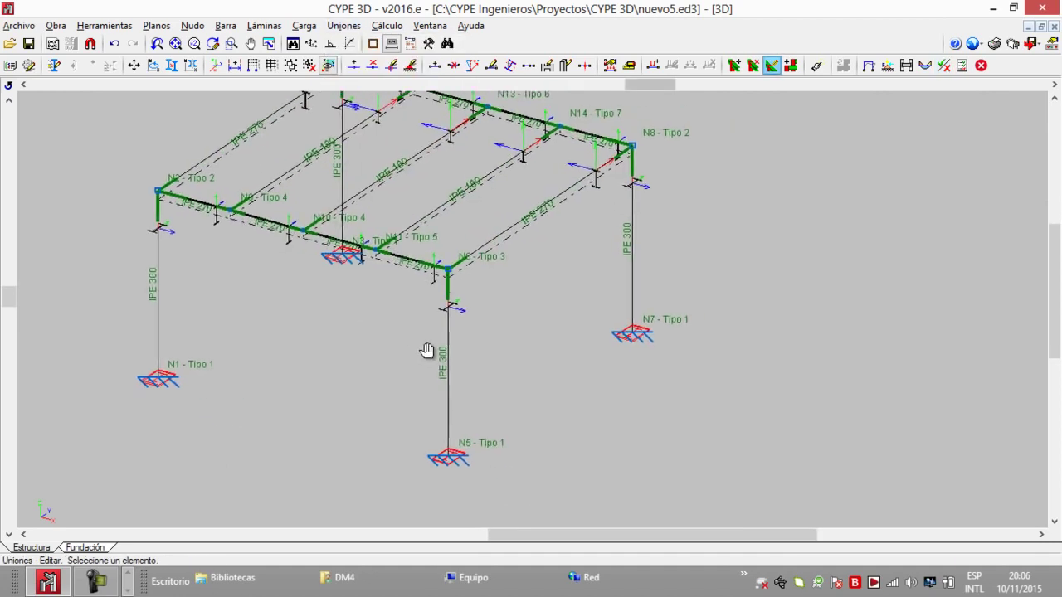
left_click_drag(637, 84, 667, 85)
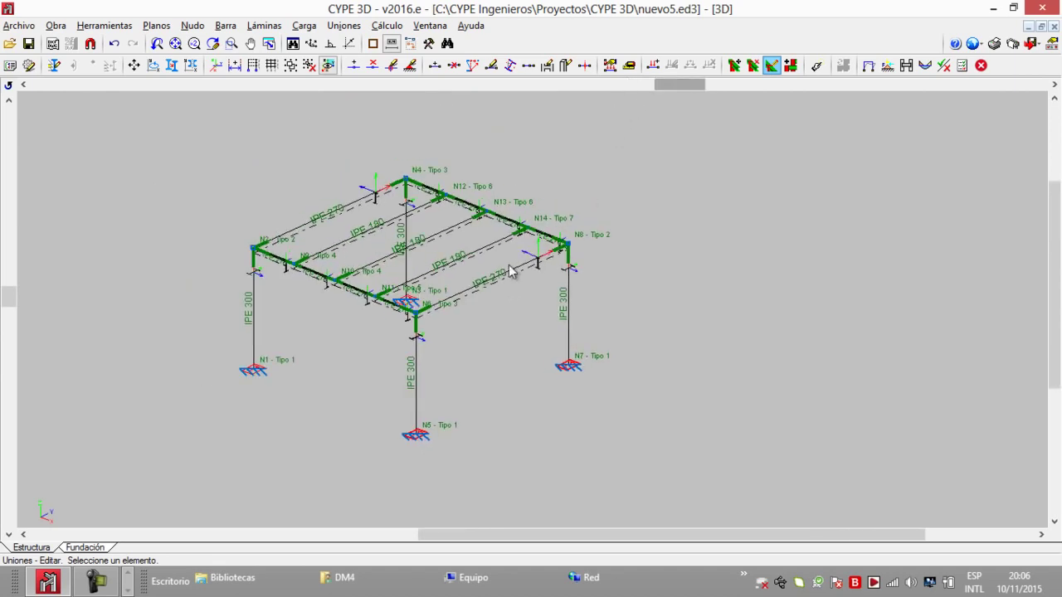
left_click(263, 376)
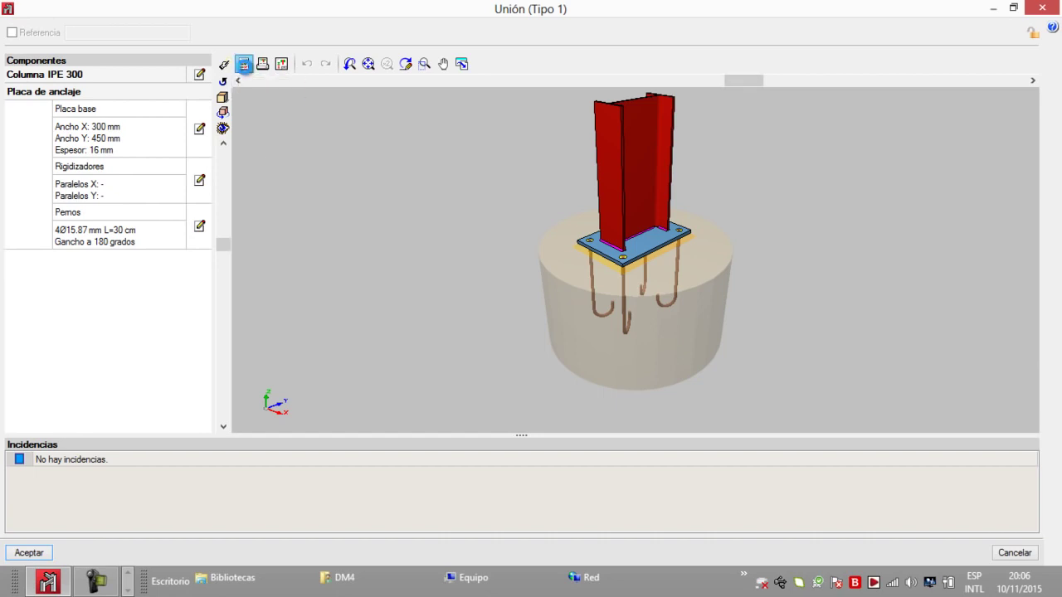
Check the joint and read the anchor plate's weld report (ANSI/AISC 360-10, Chapter J) through to the geometric checks table.
left_click(244, 66)
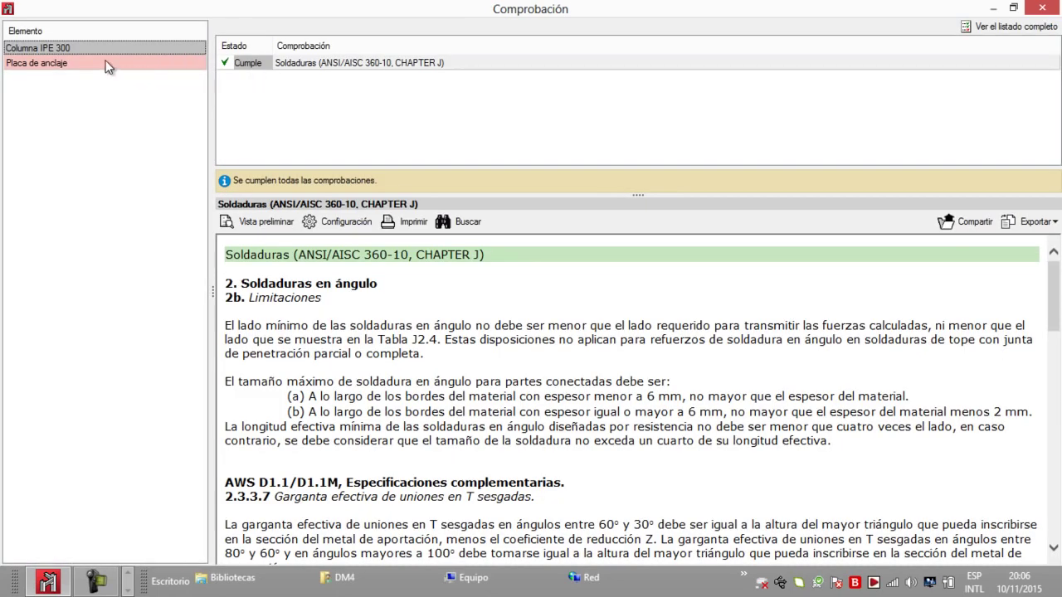
left_click(106, 65)
left_click(384, 77)
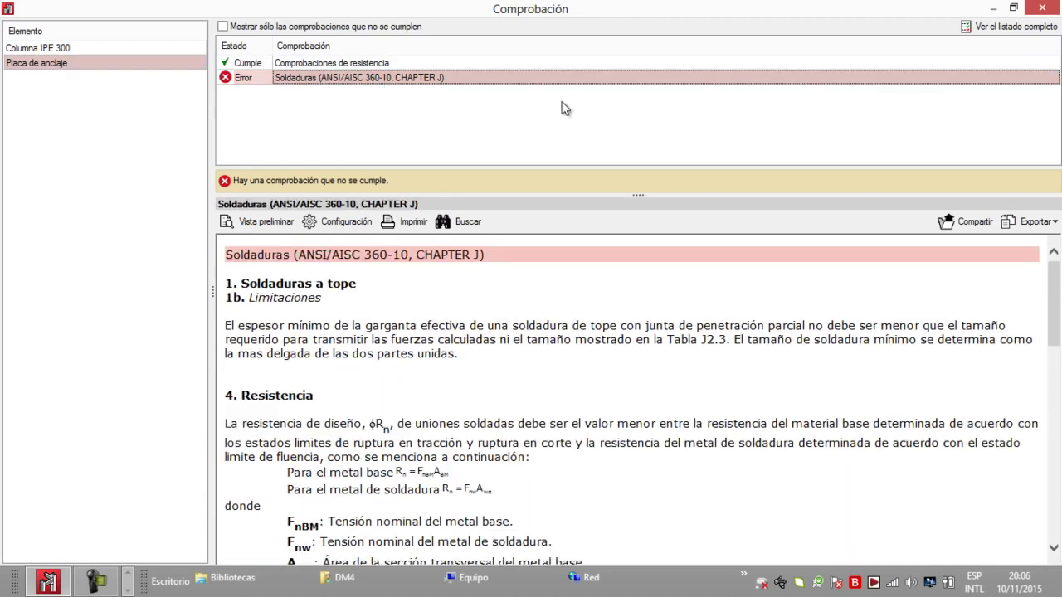
mouse_move(1051, 300)
left_mouse_down()
mouse_move(1039, 518)
mouse_move(1034, 394)
mouse_move(1052, 393)
mouse_move(1059, 284)
left_mouse_up()
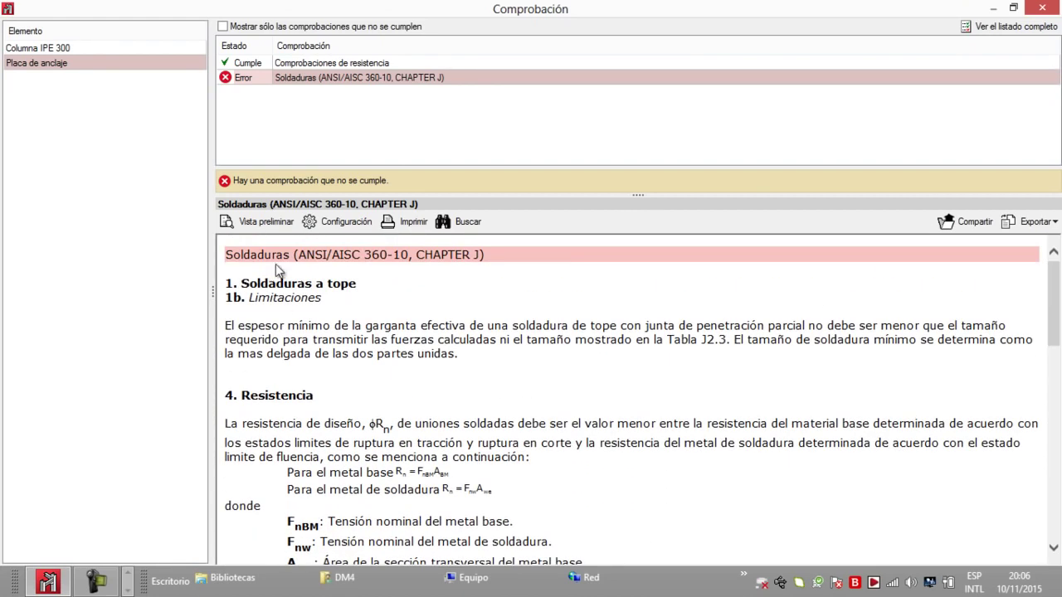
left_click_drag(255, 282, 348, 280)
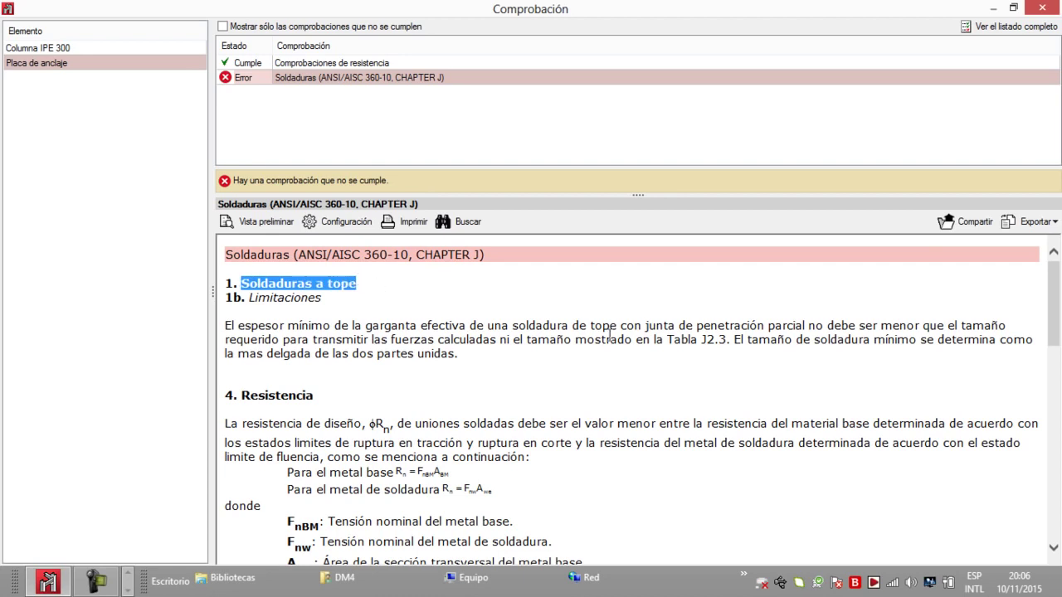
left_click_drag(1052, 308, 1022, 453)
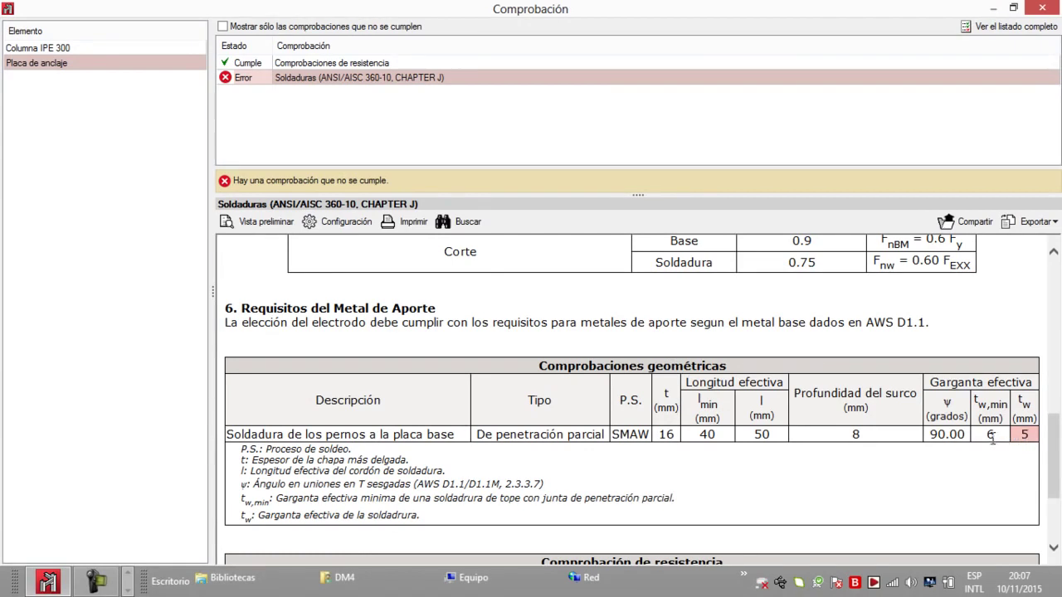
left_click(1043, 8)
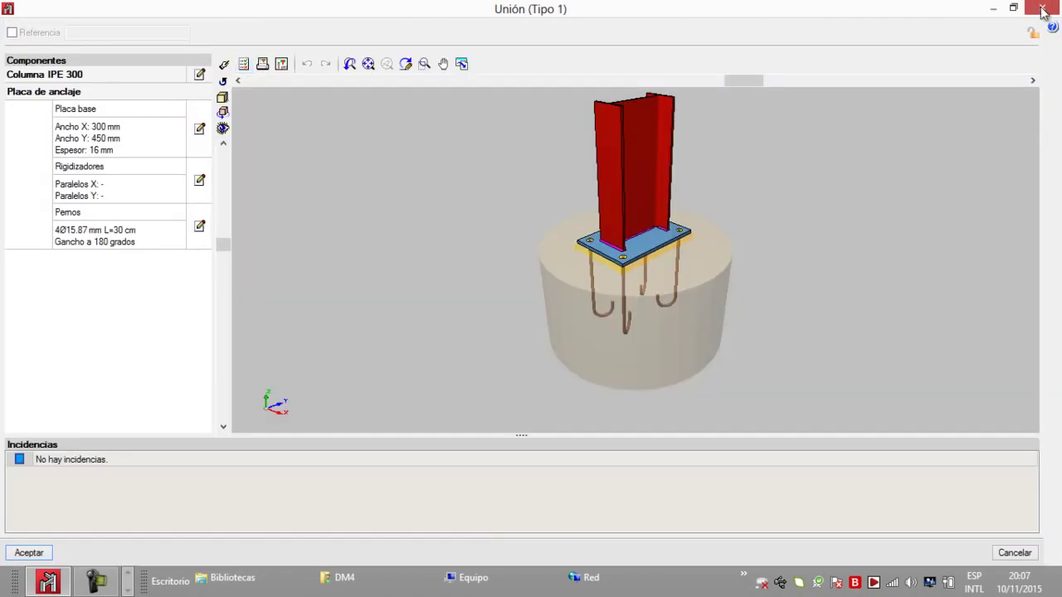
Review the anchor plate's bolt settings and base plate dimensions without changing them.
left_click(199, 227)
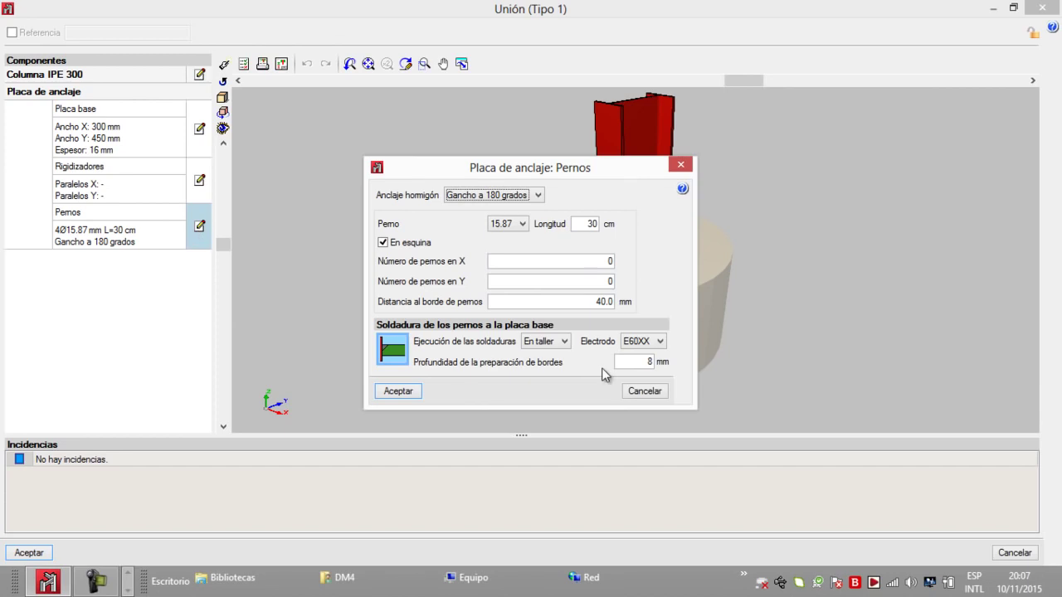
left_click(680, 164)
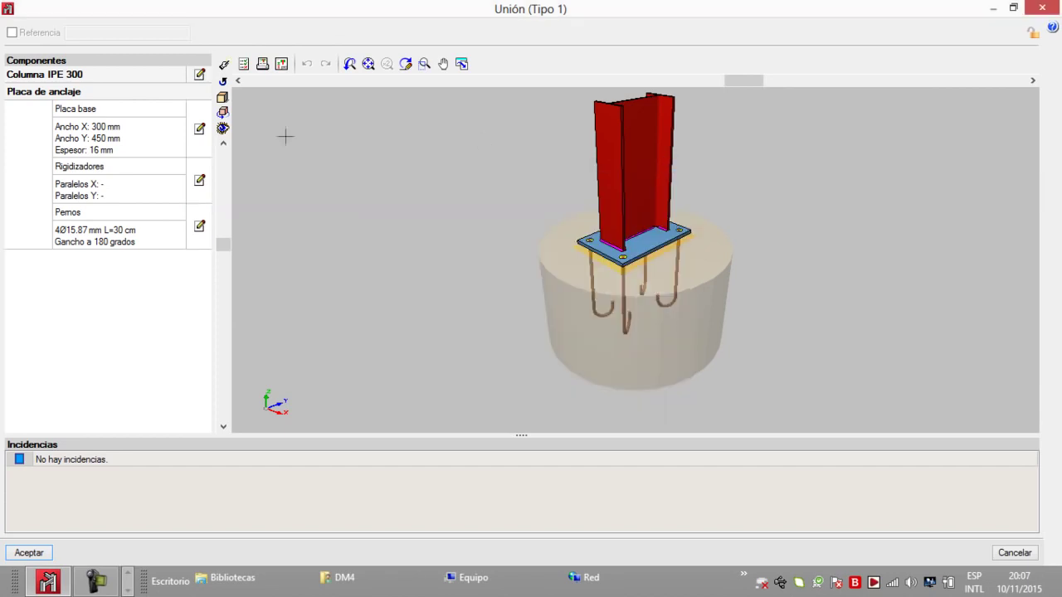
left_click(199, 131)
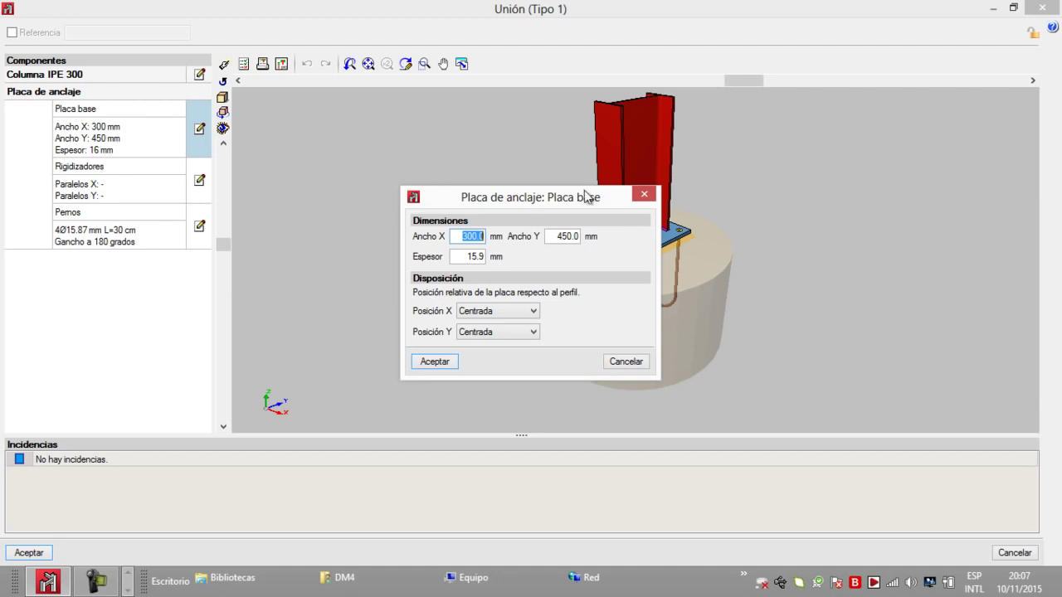
left_click(641, 195)
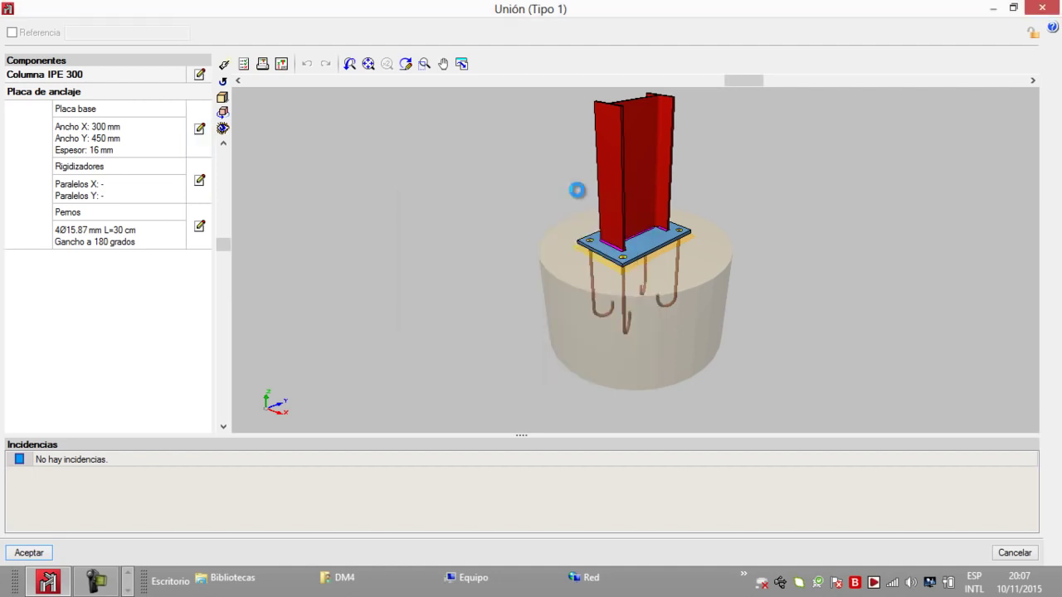
Set the leg size of the IPE 300 column's web weld to 6 mm.
left_click(199, 76)
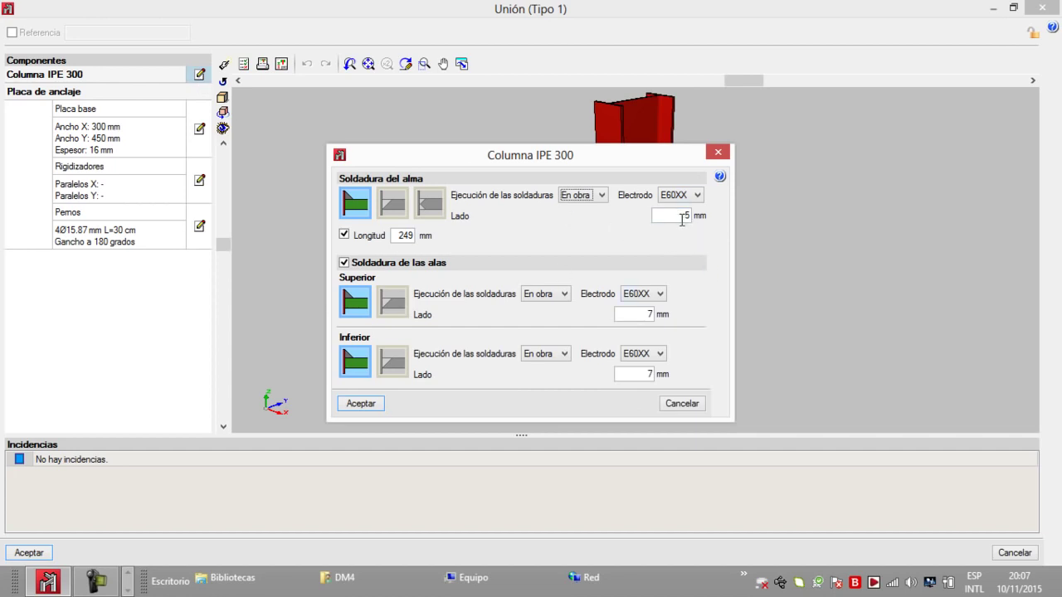
double_click(682, 216)
type("6")
left_click(372, 404)
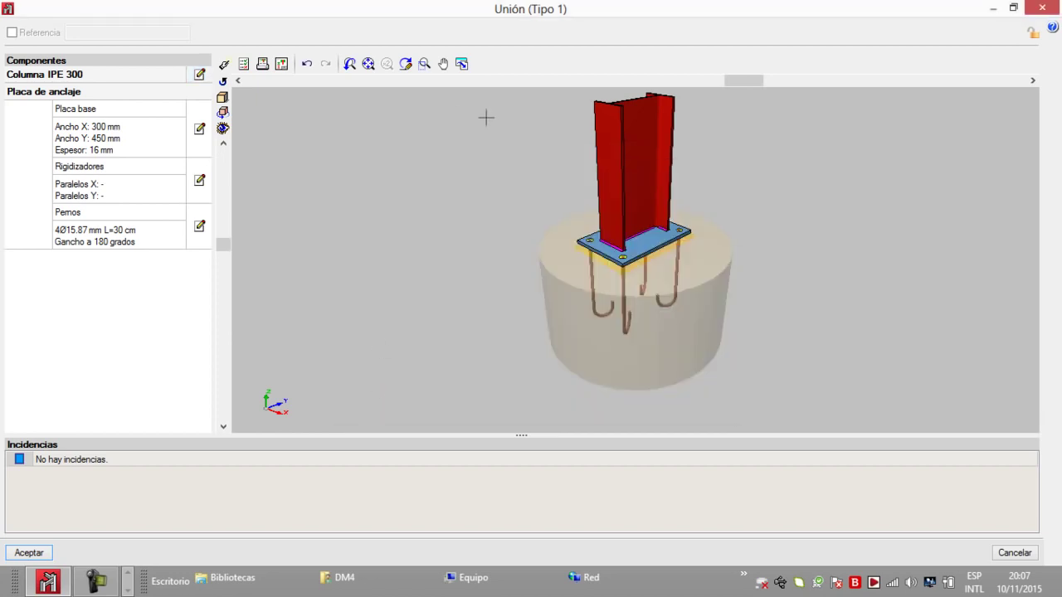
Run the joint check again and examine the effective throat values in the anchor plate's weld report.
left_click(244, 65)
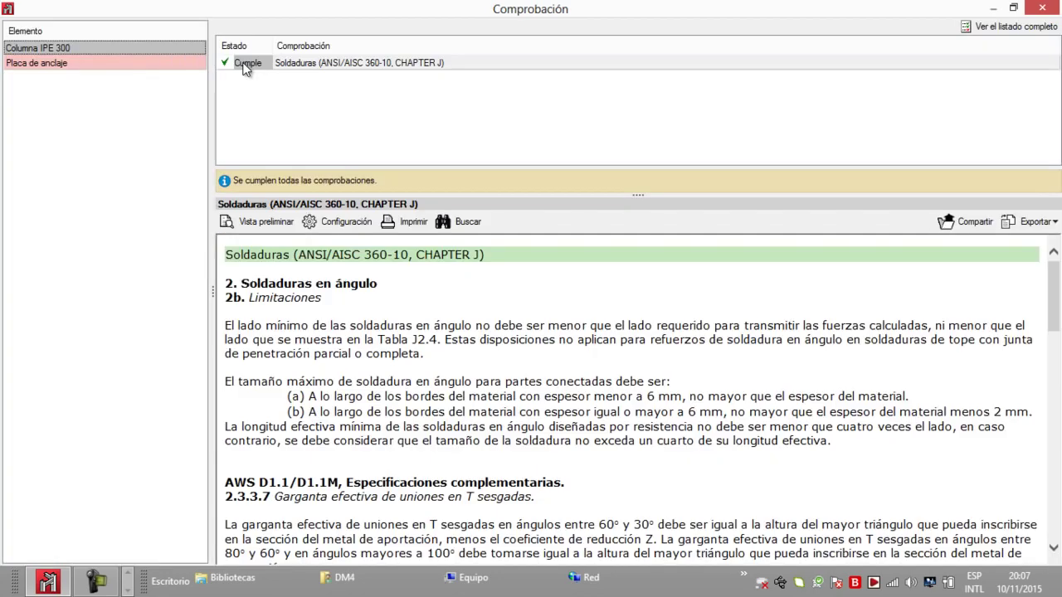
left_click(124, 64)
left_click(386, 78)
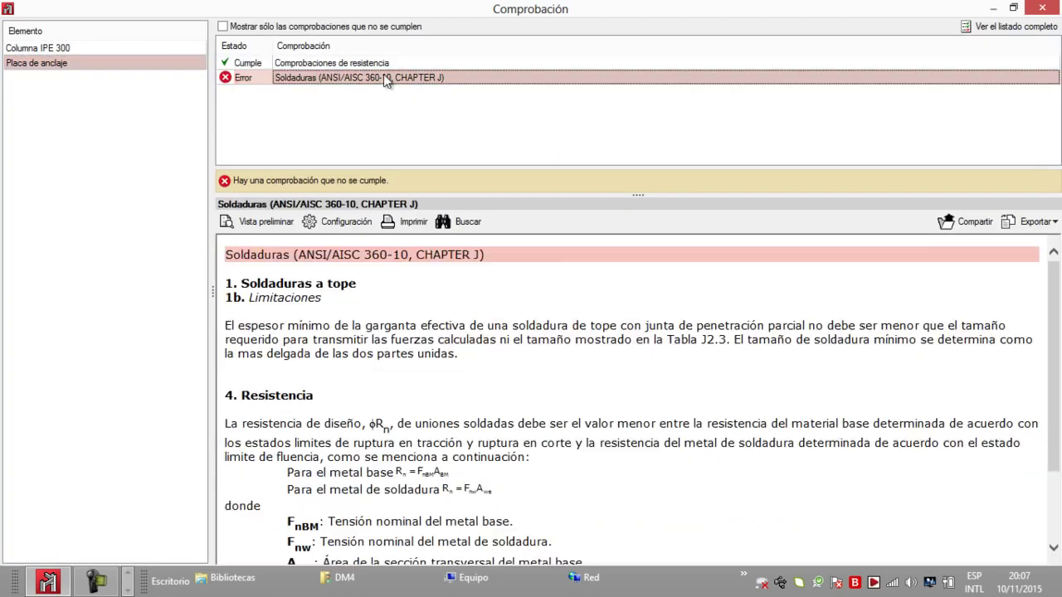
left_click_drag(1041, 287, 1050, 491)
scroll(1029, 358, "up", 2)
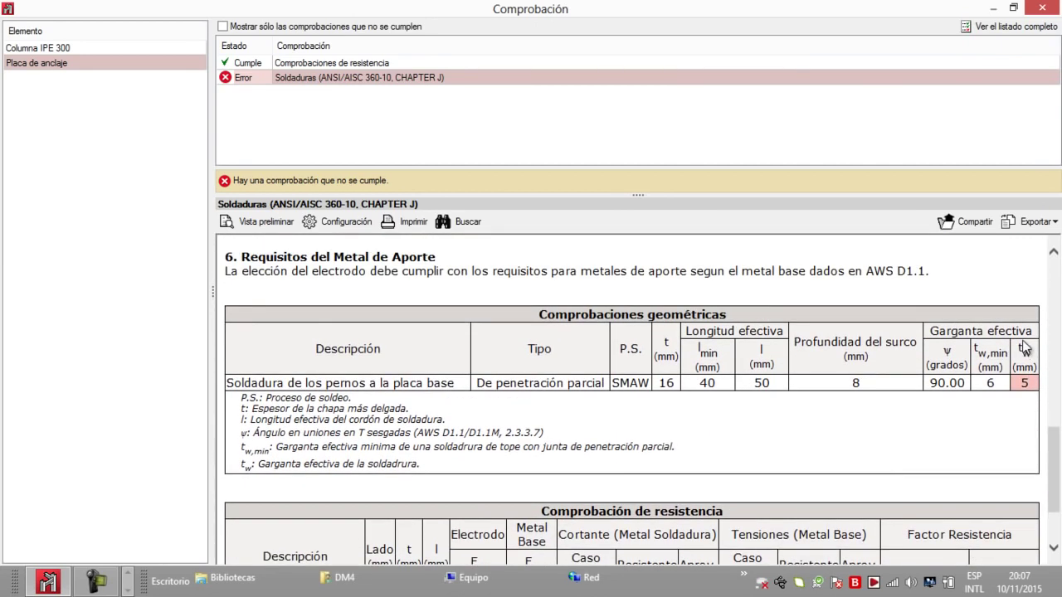
left_click_drag(978, 348, 1017, 352)
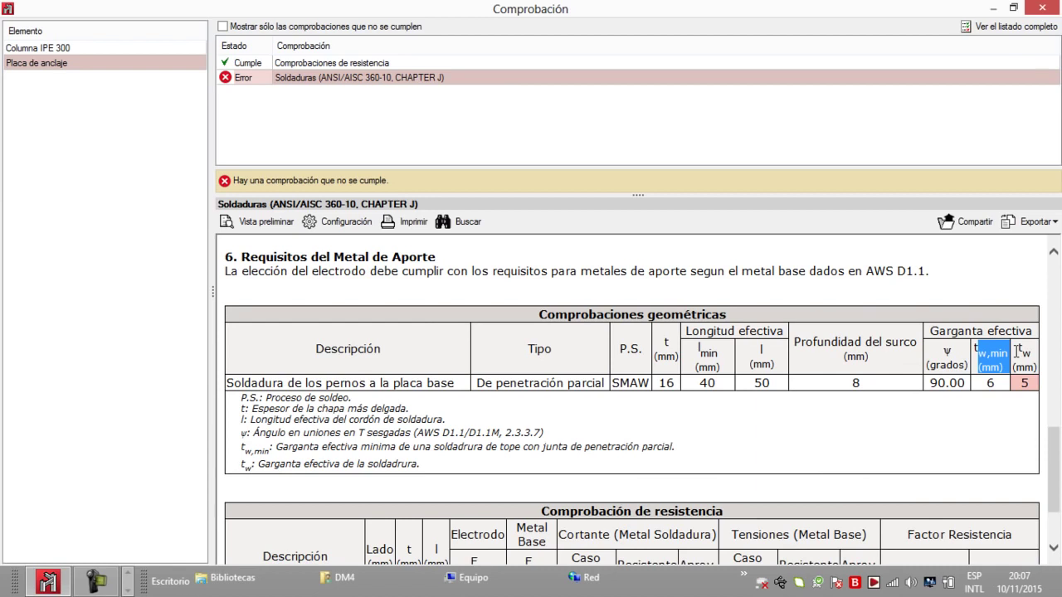
left_click(1042, 9)
Add two stiffeners parallel to X and two parallel to Y to the anchor plate.
middle_click_drag(655, 145, 593, 175)
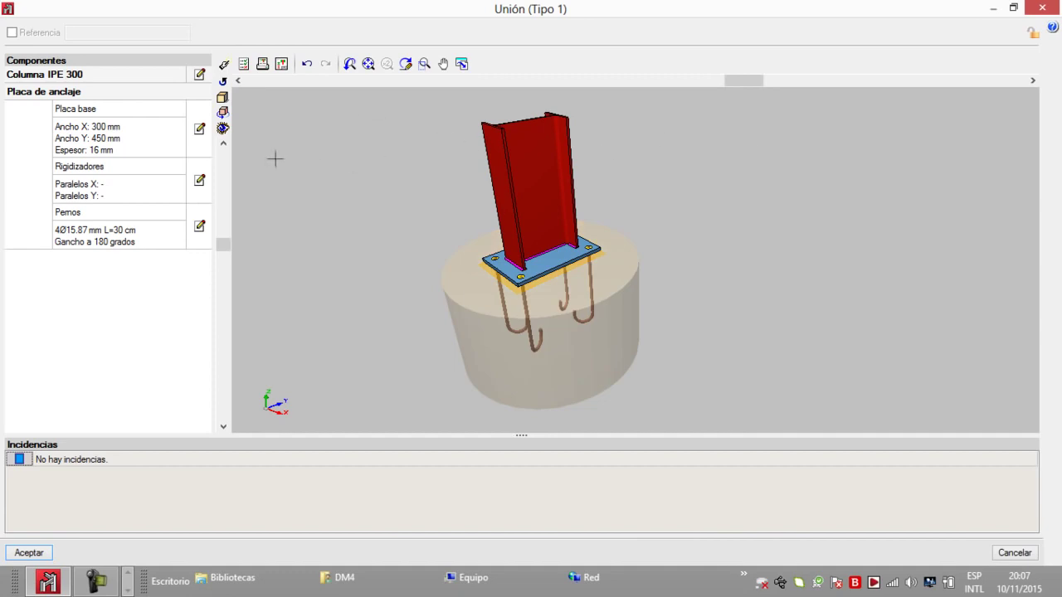
left_click(200, 183)
left_click(415, 257)
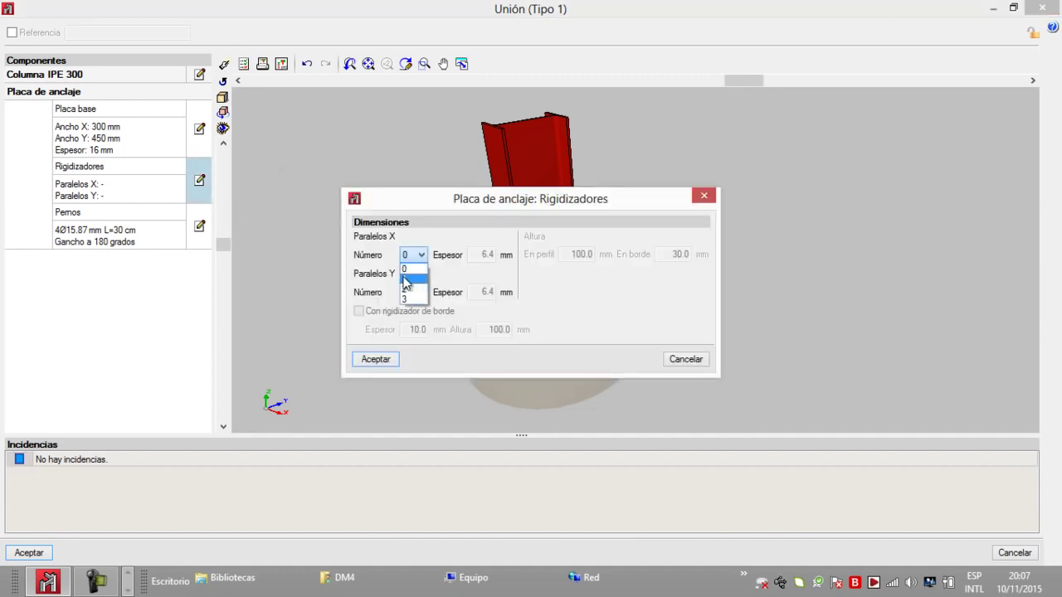
left_click(413, 289)
left_click(414, 292)
left_click(422, 326)
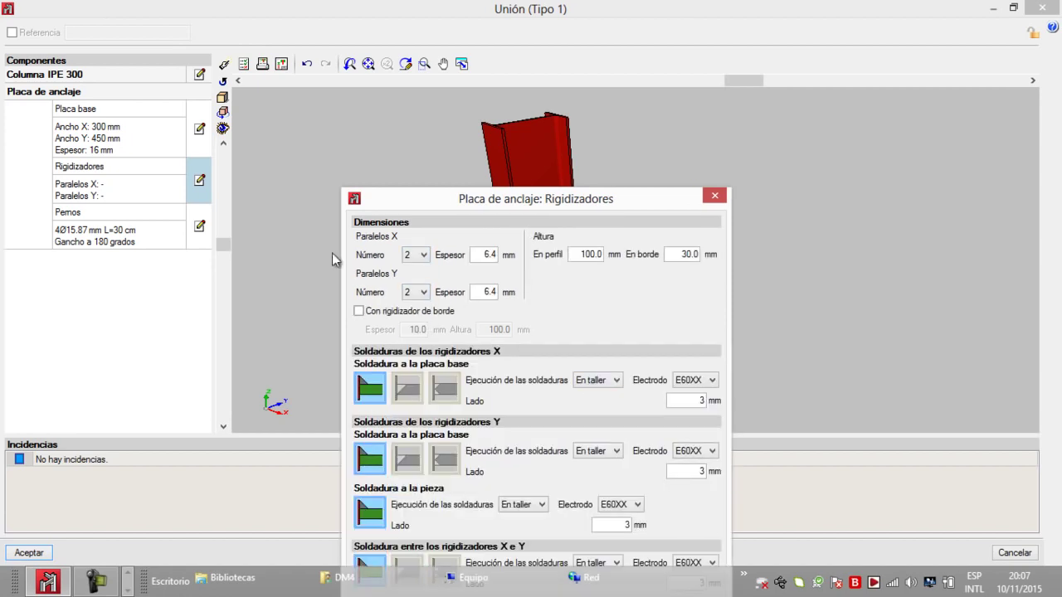
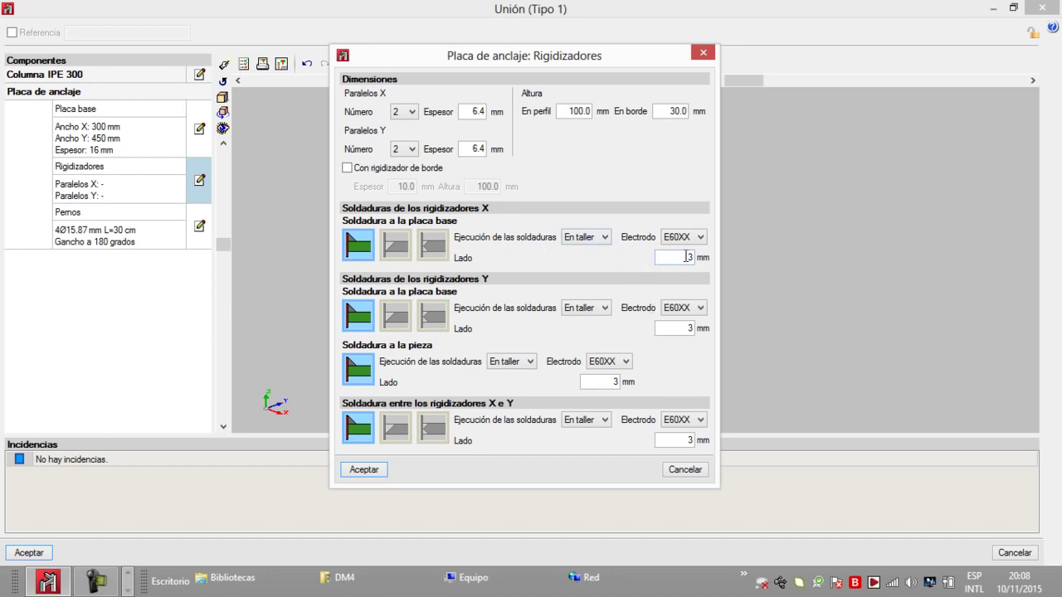
left_click(364, 470)
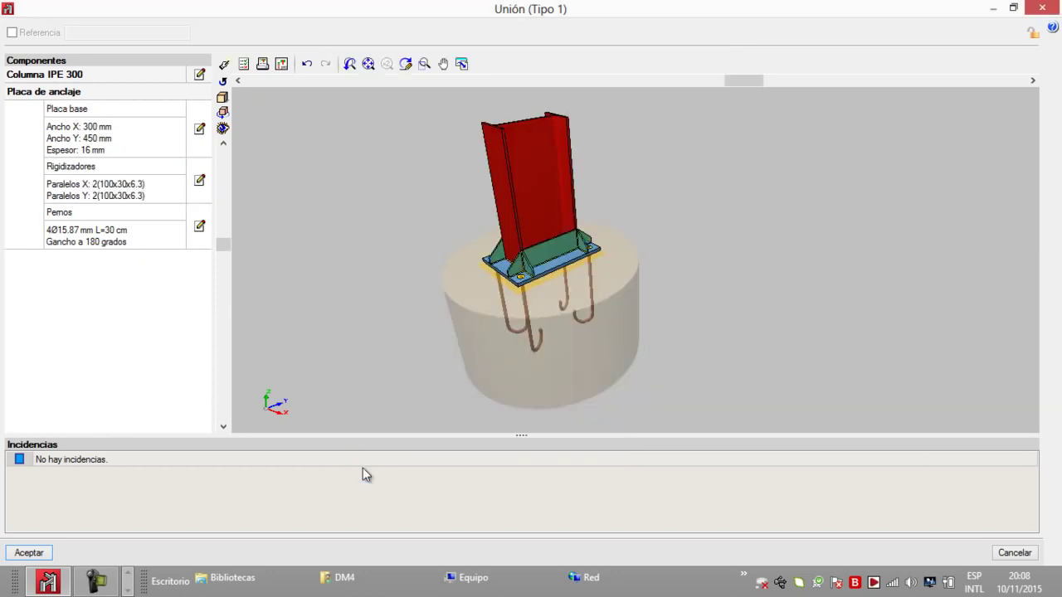
Change the anchor plate bolts to 19.05 mm diameter with a length of 40 cm.
left_click_drag(736, 82, 684, 79)
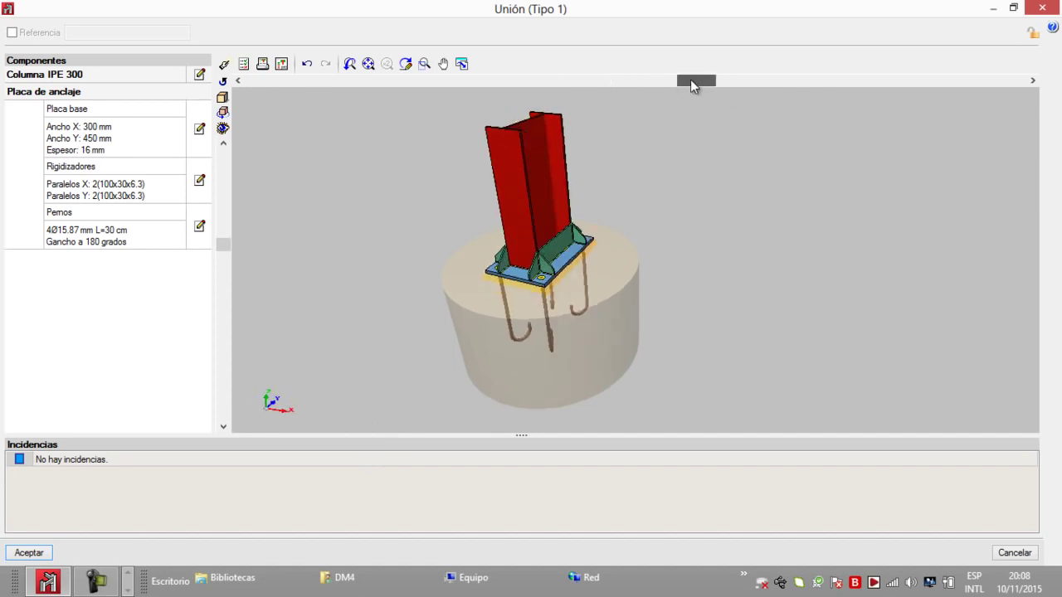
middle_click_drag(439, 235, 385, 245)
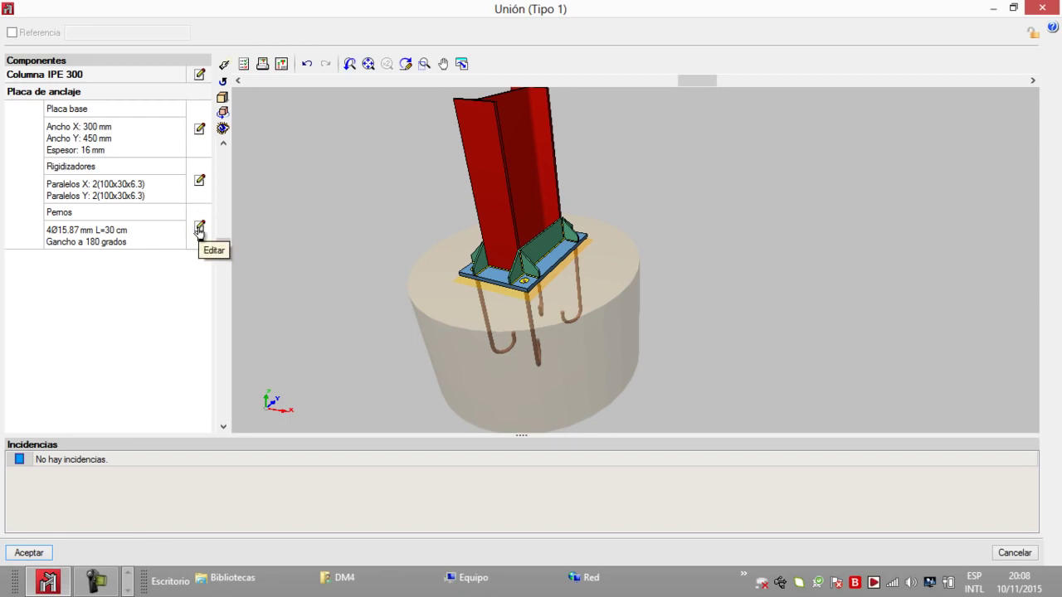
left_click(199, 228)
left_click(522, 224)
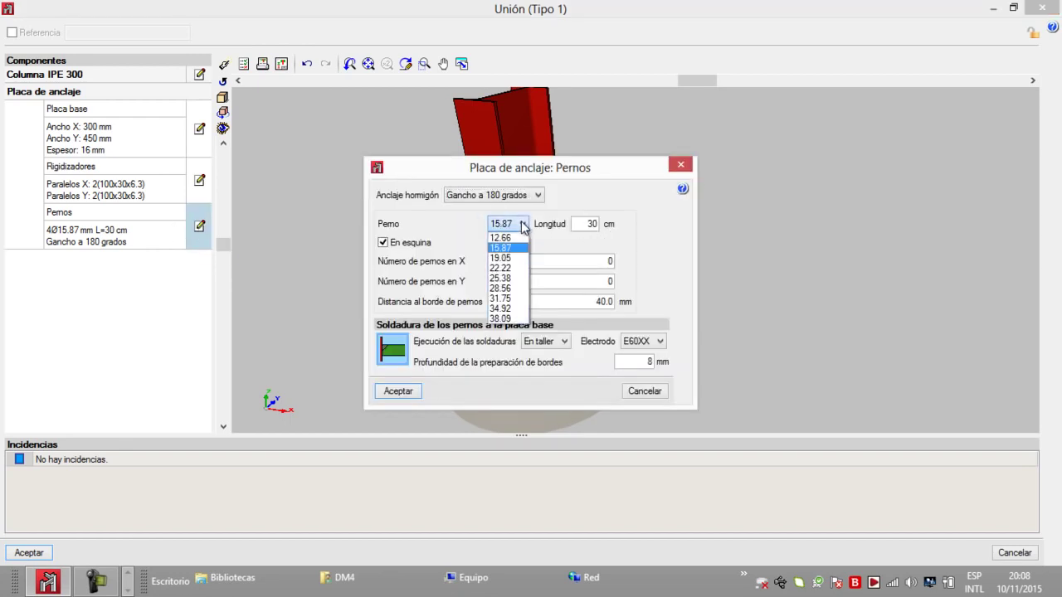
left_click(500, 258)
key("Tab")
type("40")
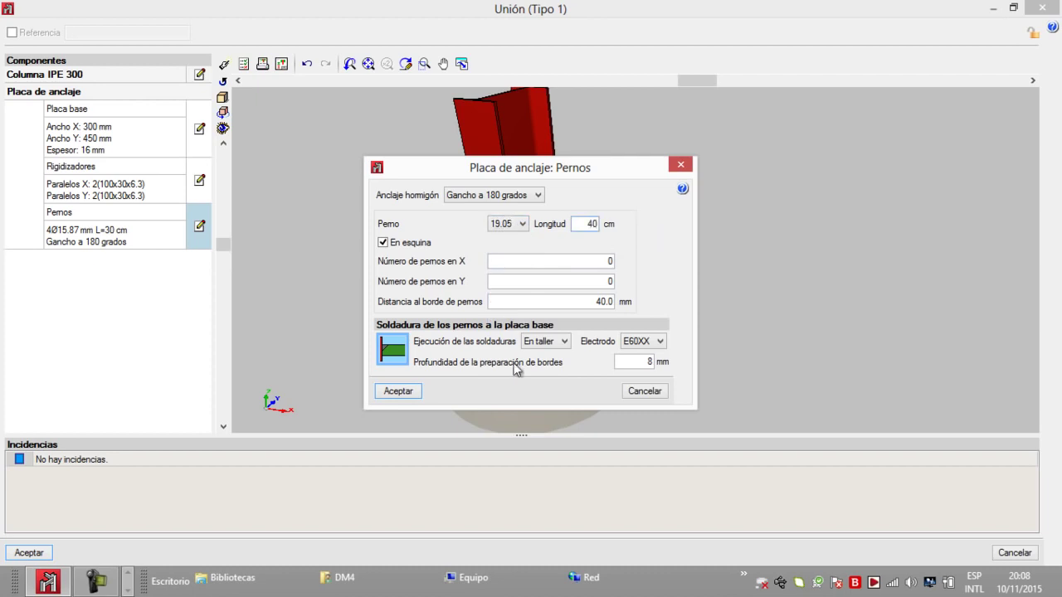
left_click(402, 391)
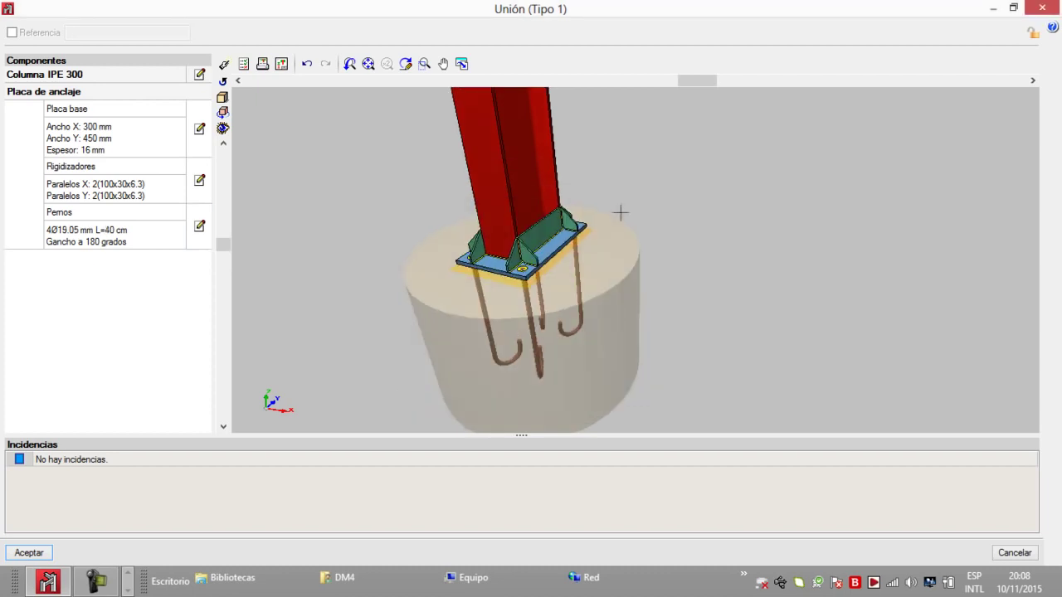
Review the anchor base plate's dimensions and its X position options, leaving the plate unchanged.
left_click_drag(687, 77, 655, 80)
left_click(199, 130)
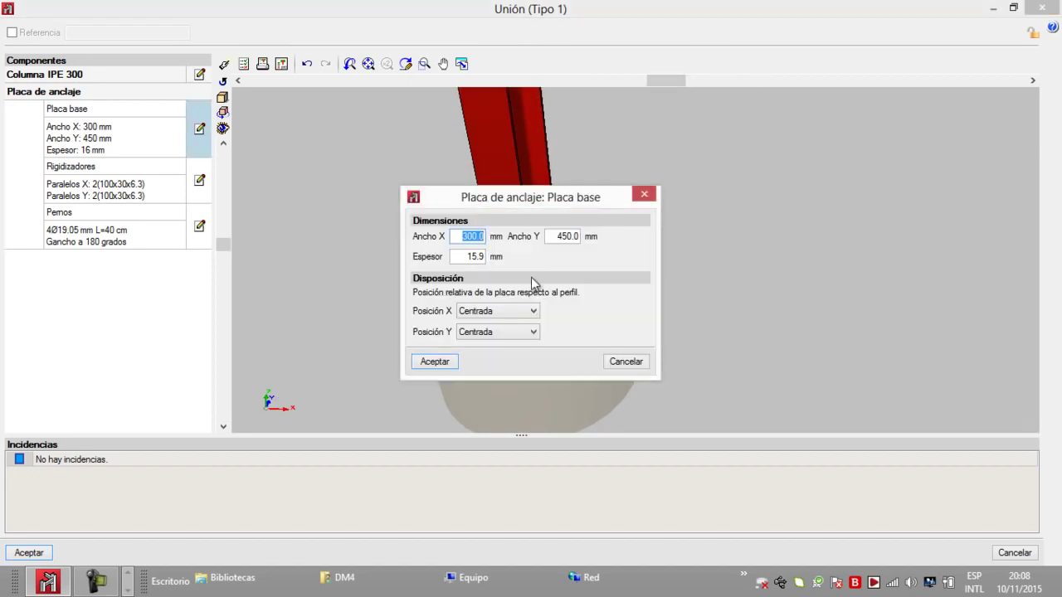
left_click(524, 316)
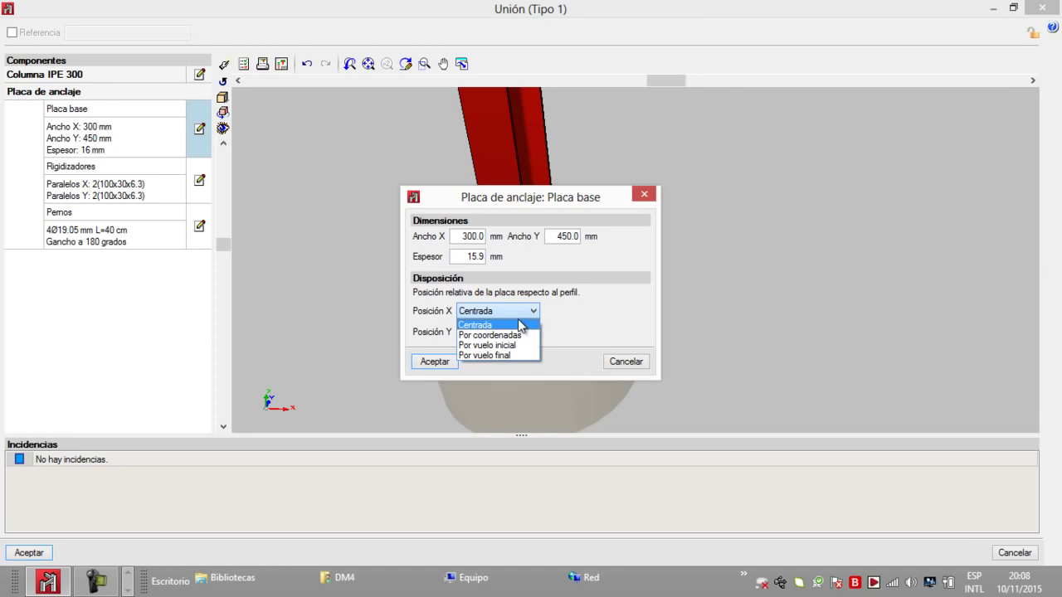
left_click(520, 326)
left_click_drag(460, 254, 527, 257)
left_click(646, 197)
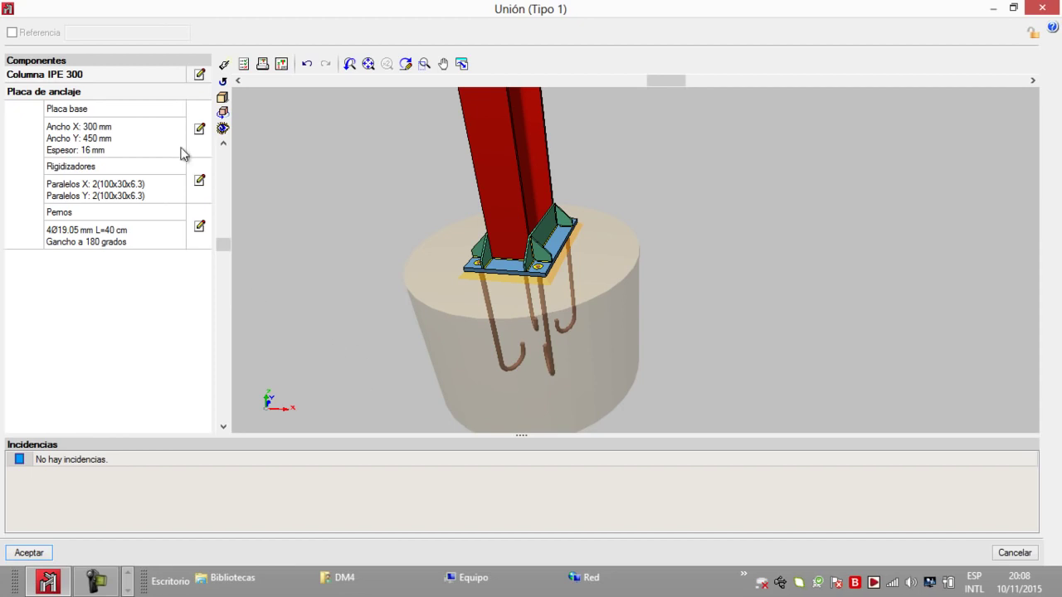
Lock the Tipo 1 joint, accept its edits, and check the joint status at nodes N1 and N5.
left_click(1032, 35)
left_click(29, 552)
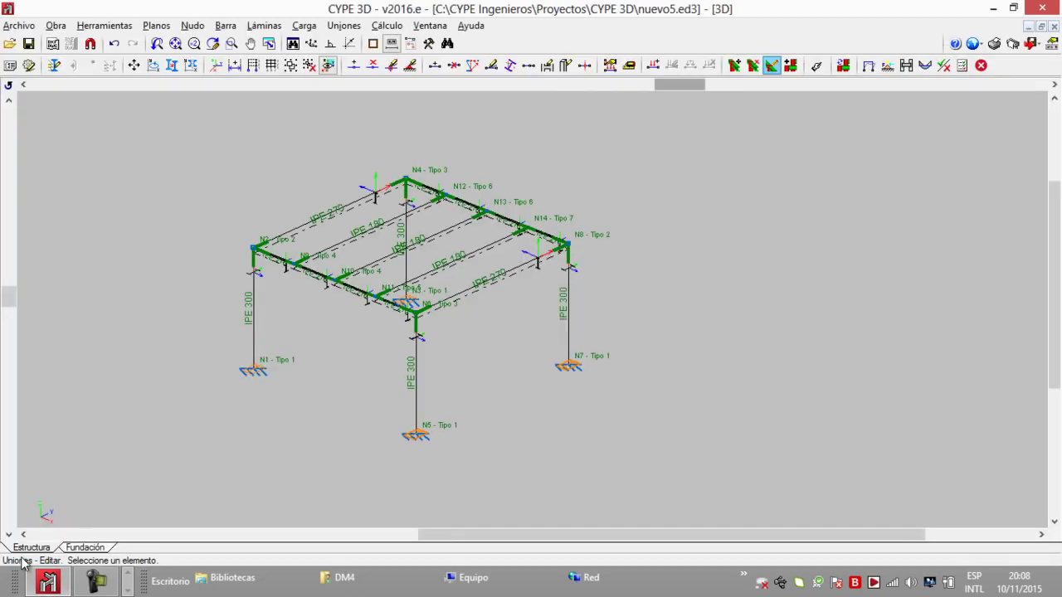
scroll(207, 438, "up", 4)
mouse_move(305, 324)
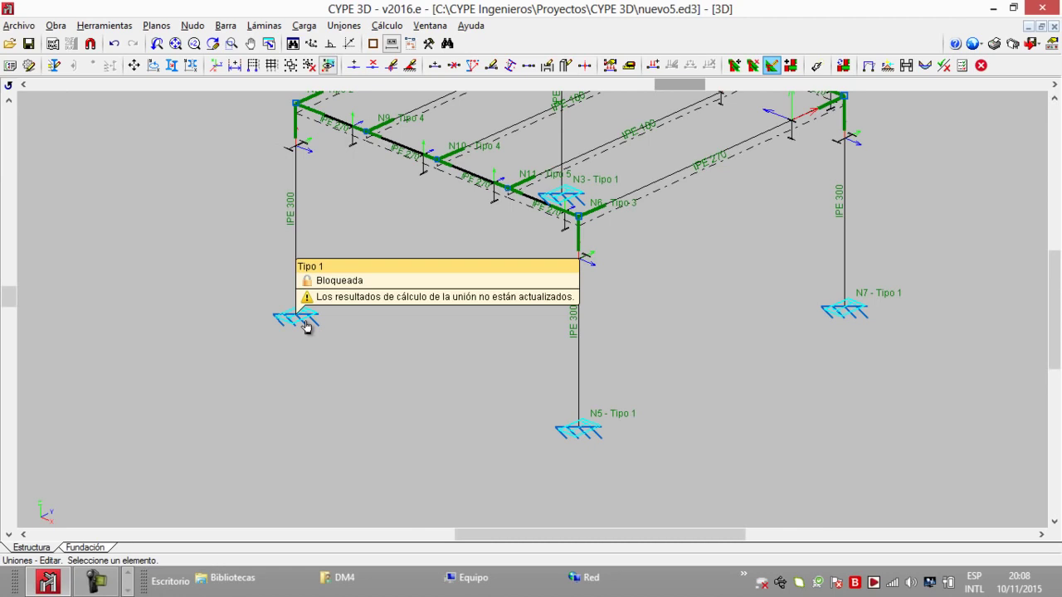
mouse_move(589, 437)
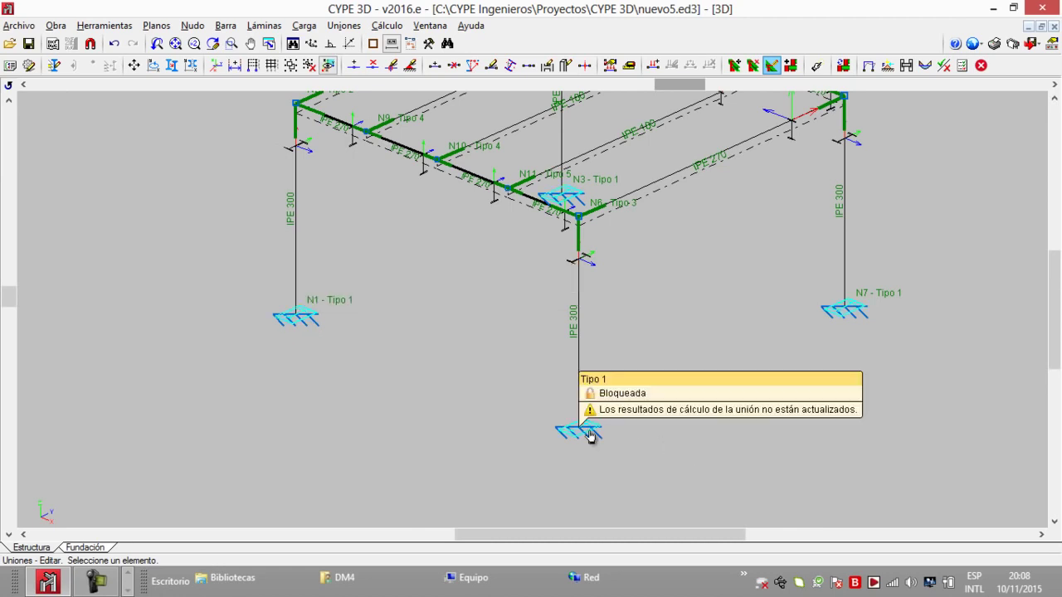
Open the Tipo 2 joint at node N2 and examine its column and beam connections from another side.
scroll(589, 437, "down", 1)
scroll(714, 408, "up", 1)
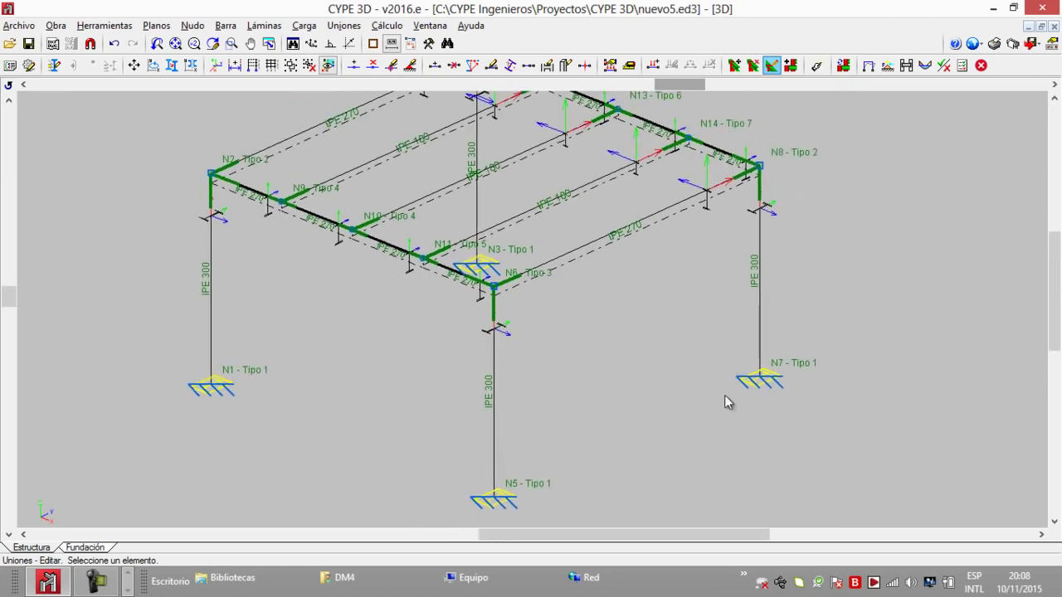
middle_click_drag(531, 329, 503, 346)
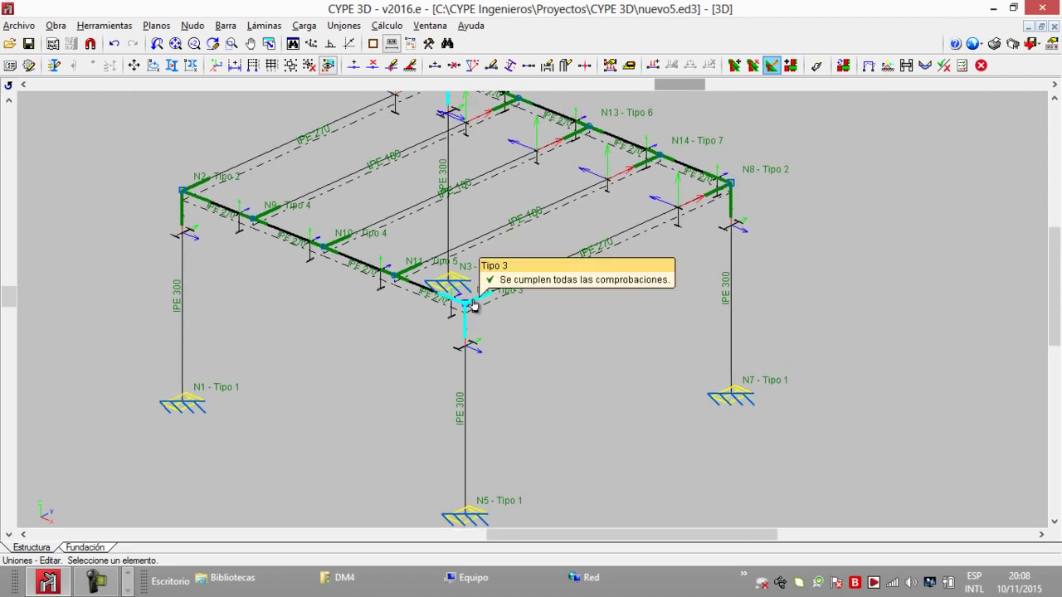
middle_click_drag(538, 431, 544, 413)
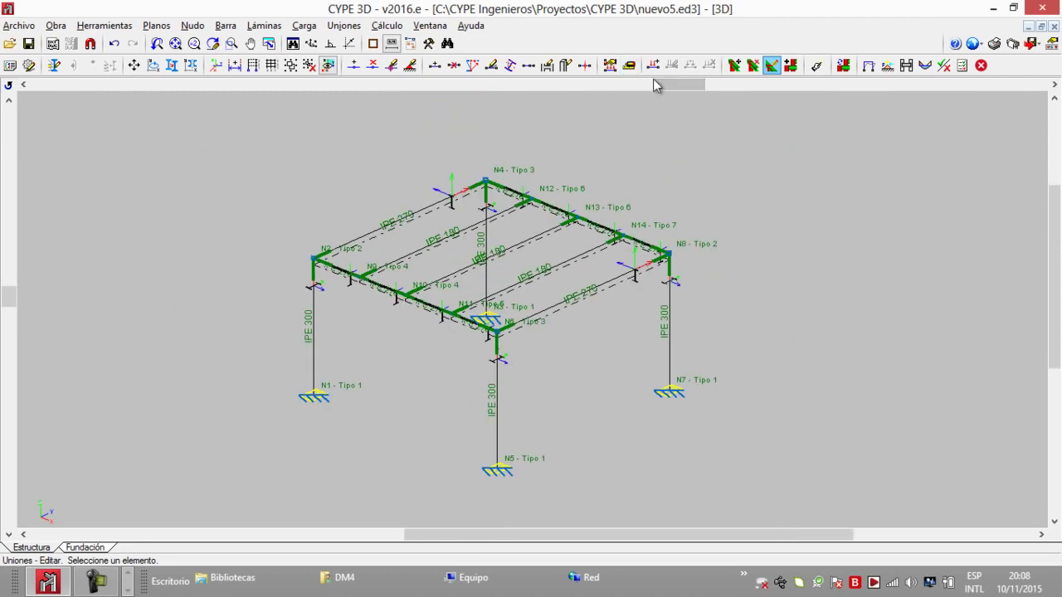
left_click_drag(651, 83, 681, 84)
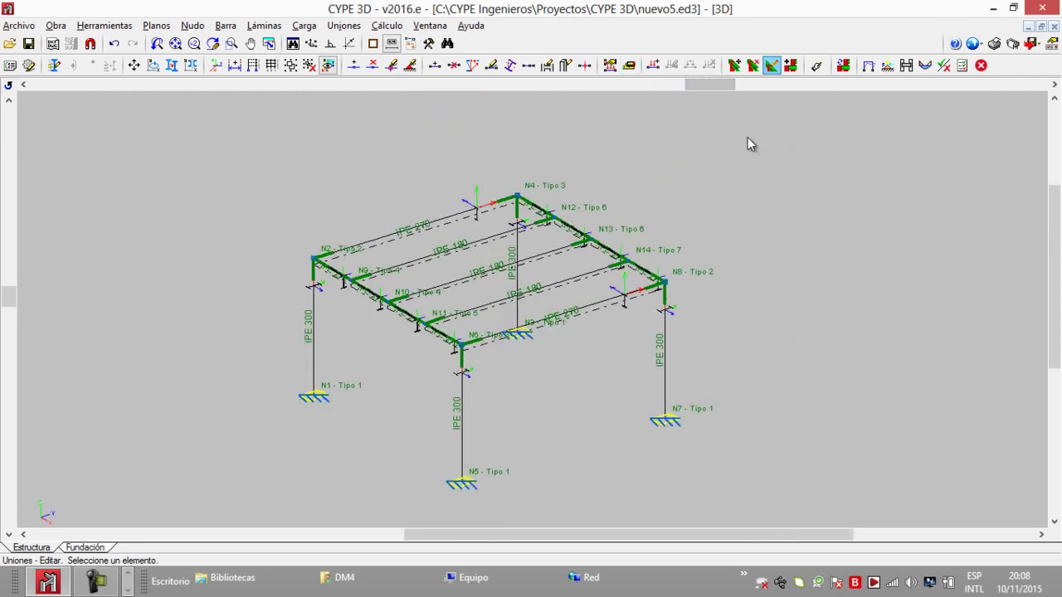
scroll(490, 154, "down", 2)
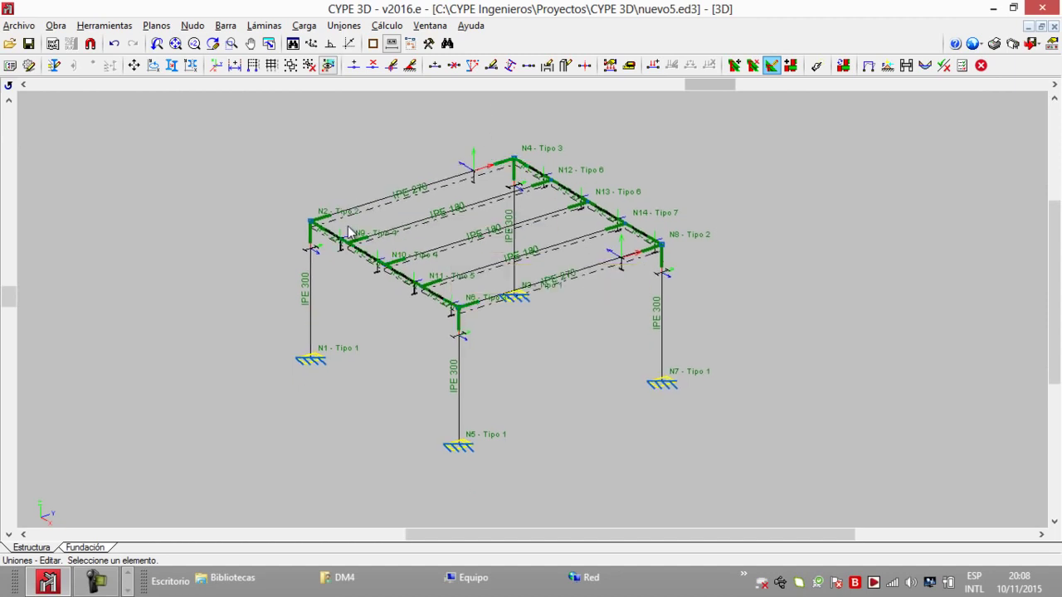
left_click(315, 228)
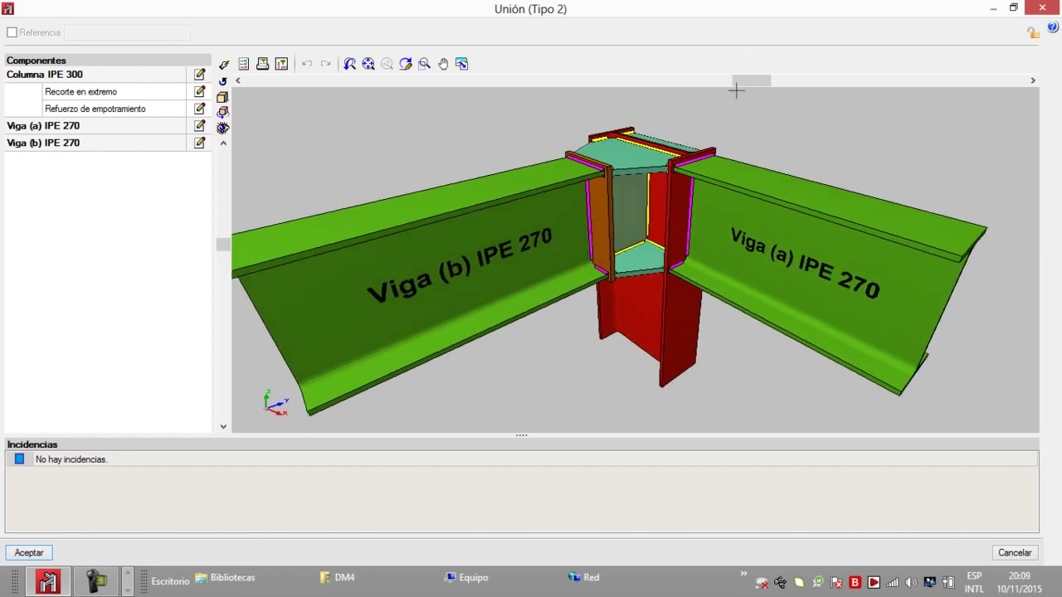
left_click_drag(787, 77, 597, 65)
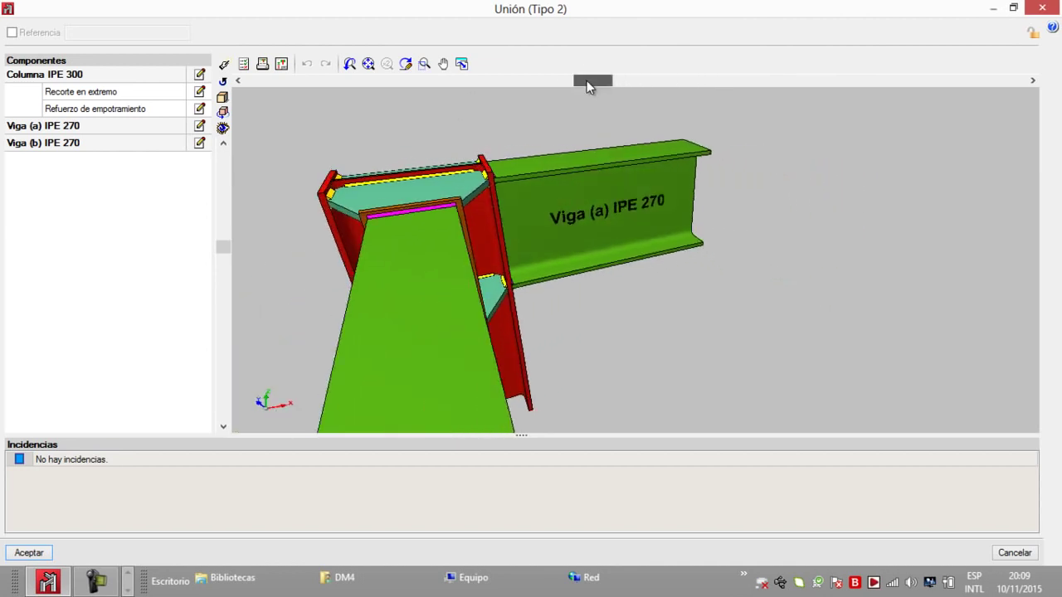
Examine the Tipo 2 joint's full report, including the weld checks of Viga (a) IPE 270, and close the joint.
left_click(263, 64)
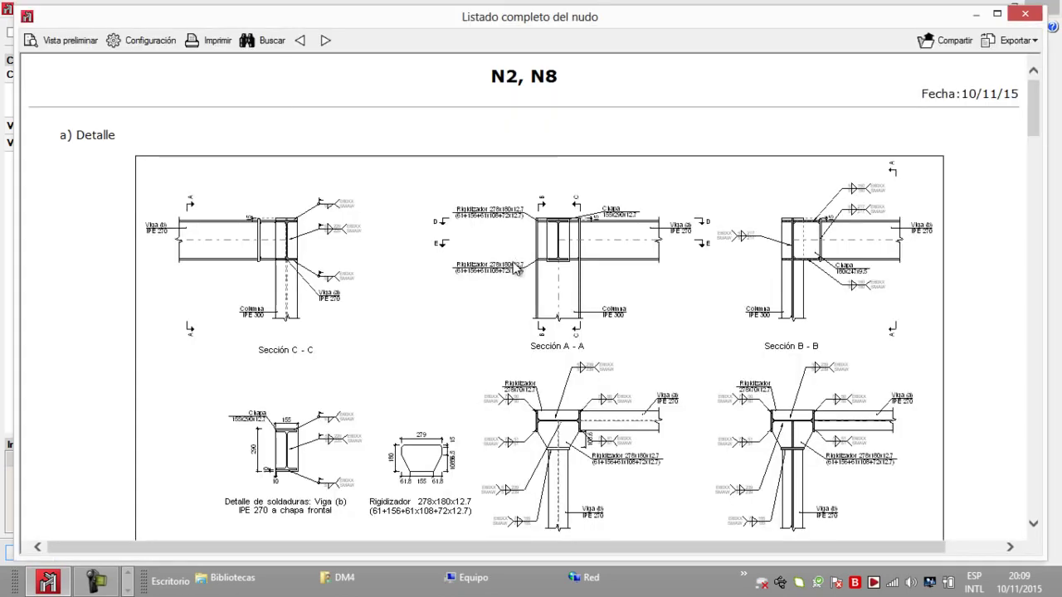
left_click_drag(1032, 108, 1022, 405)
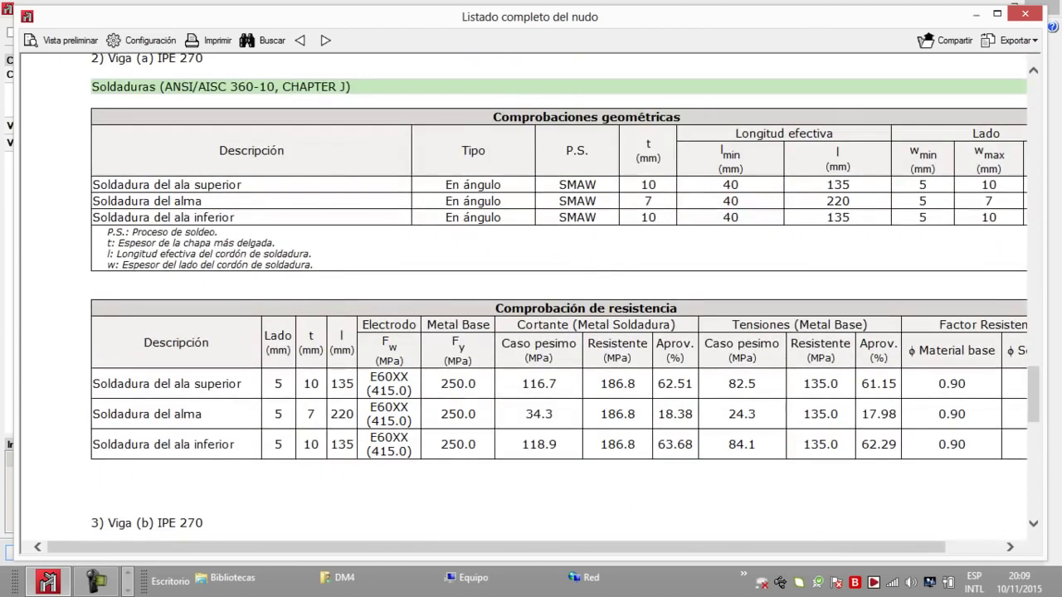
left_click(1032, 14)
left_click(1044, 11)
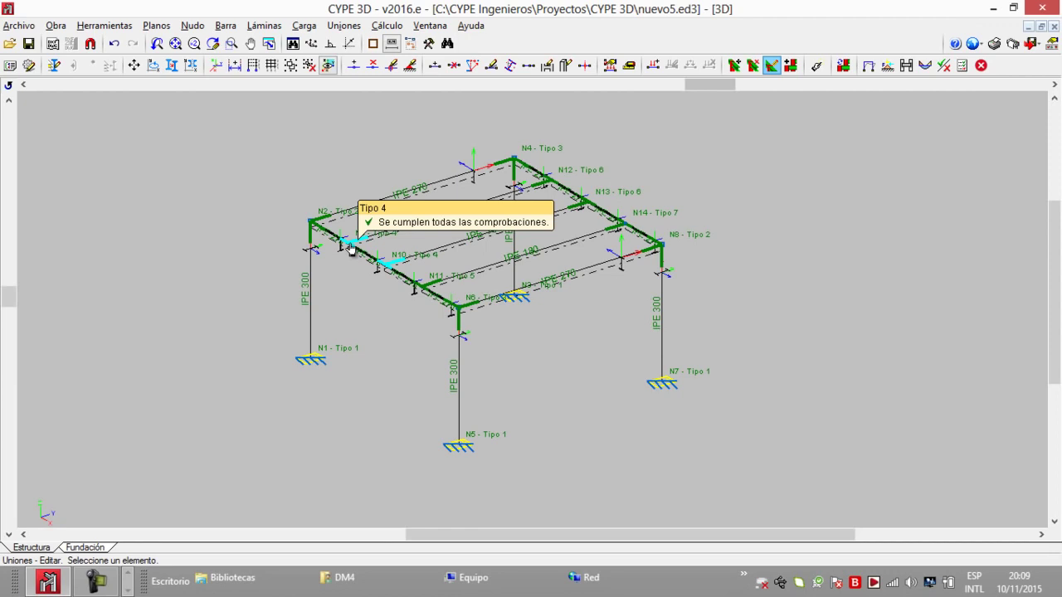
Open the Tipo 4 joint at node N9 and examine the secondary beam's notch and web weld from several angles.
scroll(350, 247, "up", 5)
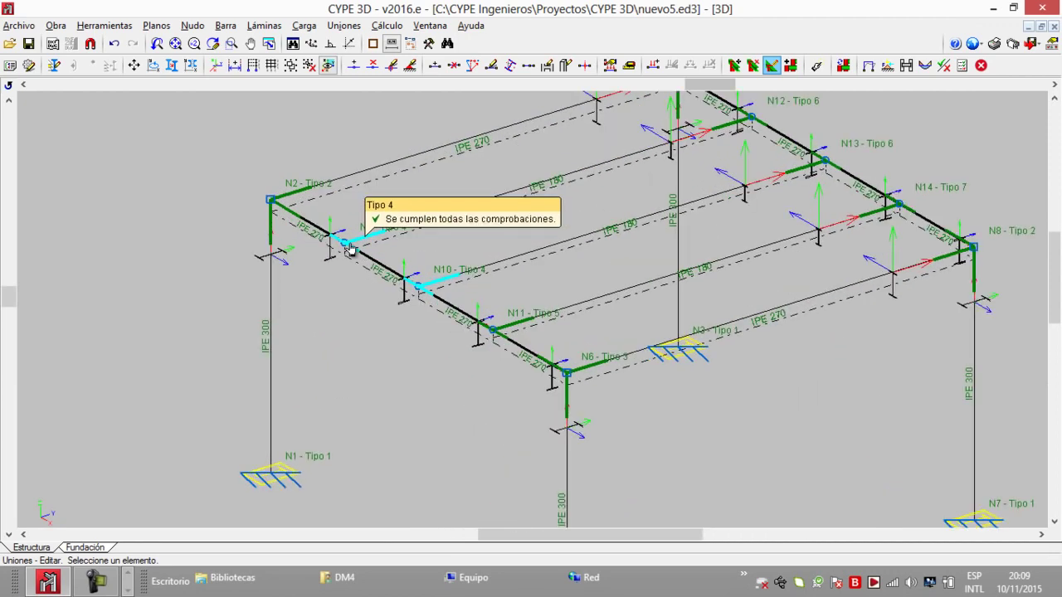
left_click(350, 247)
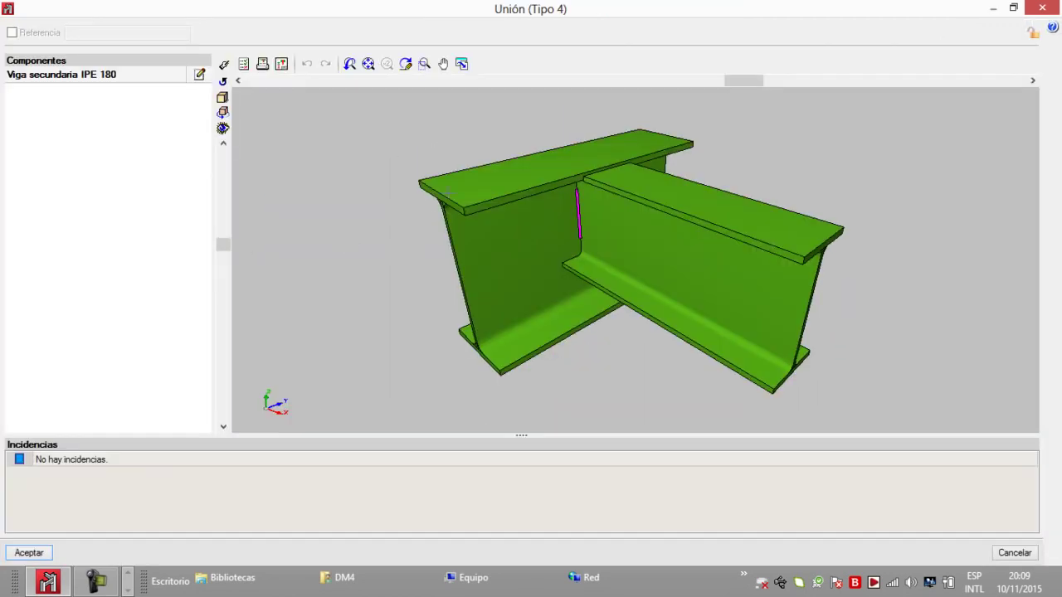
left_click_drag(735, 83, 669, 80)
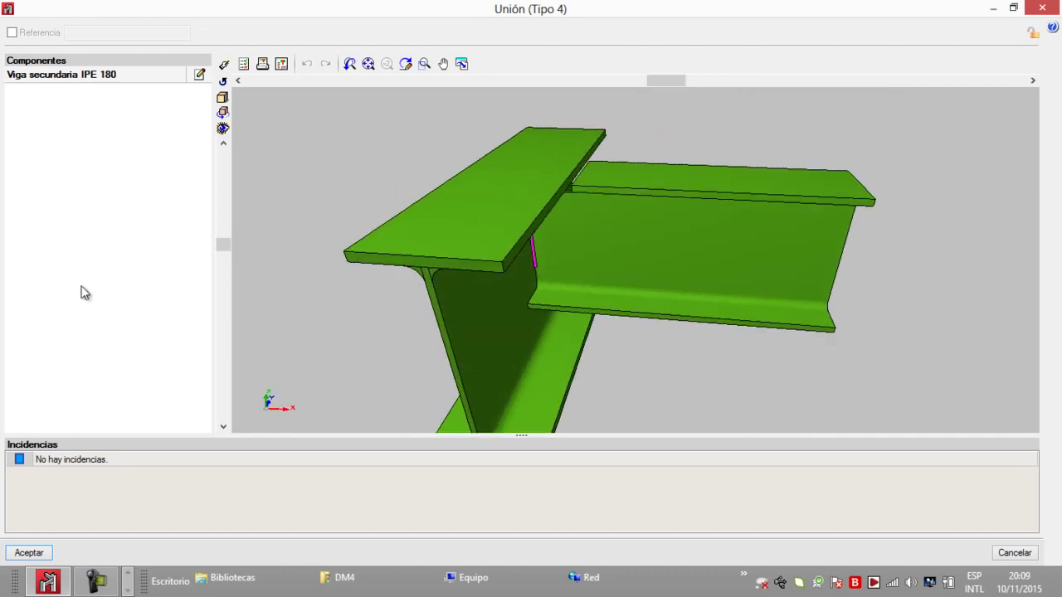
left_click_drag(222, 245, 222, 279)
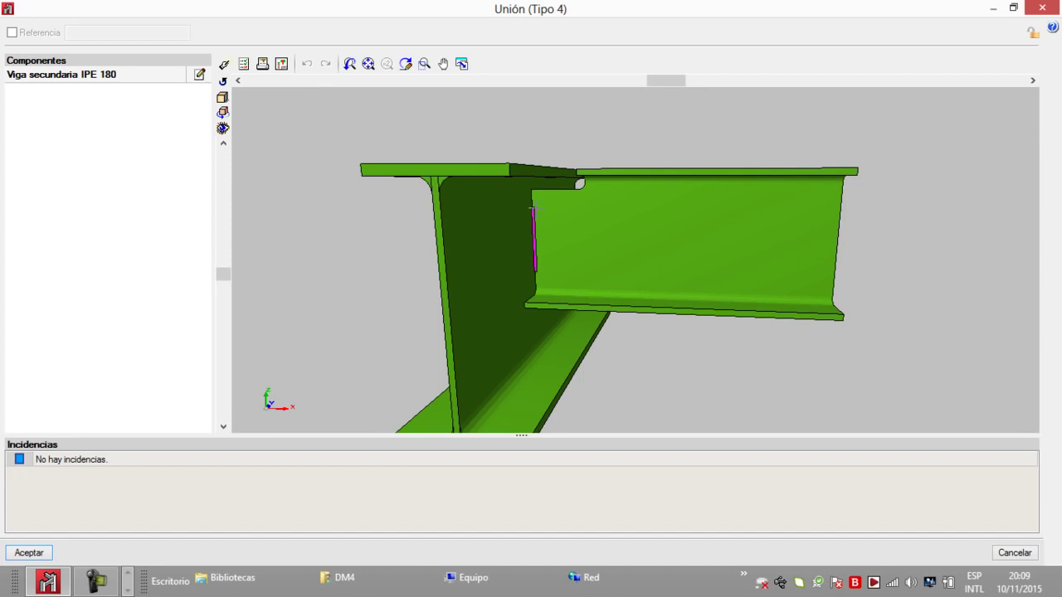
left_click_drag(223, 273, 223, 234)
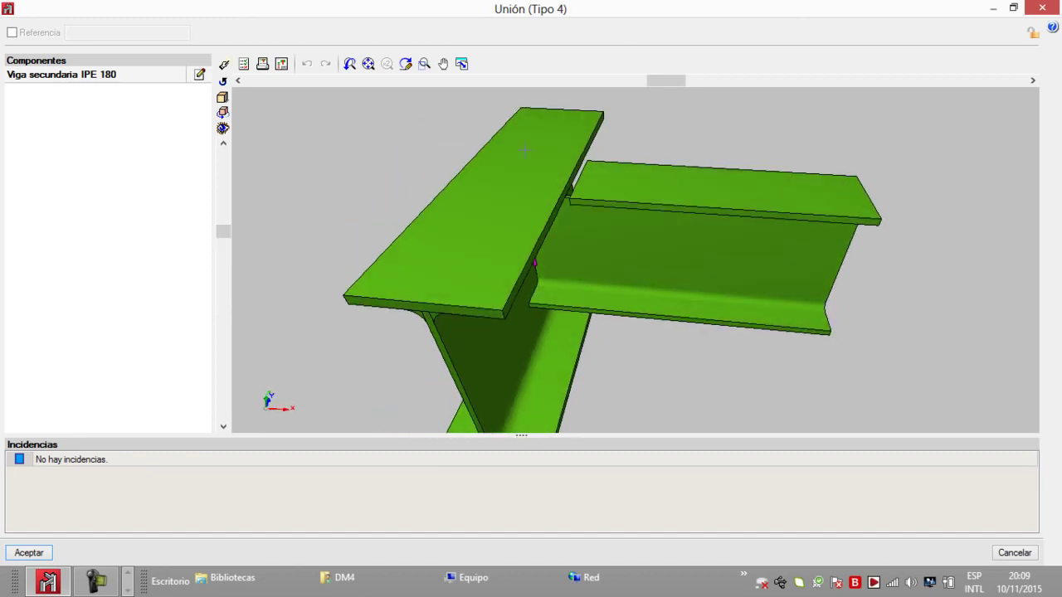
Review the detail drawings in the Tipo 4 joint's full report and close the joint.
left_click(262, 65)
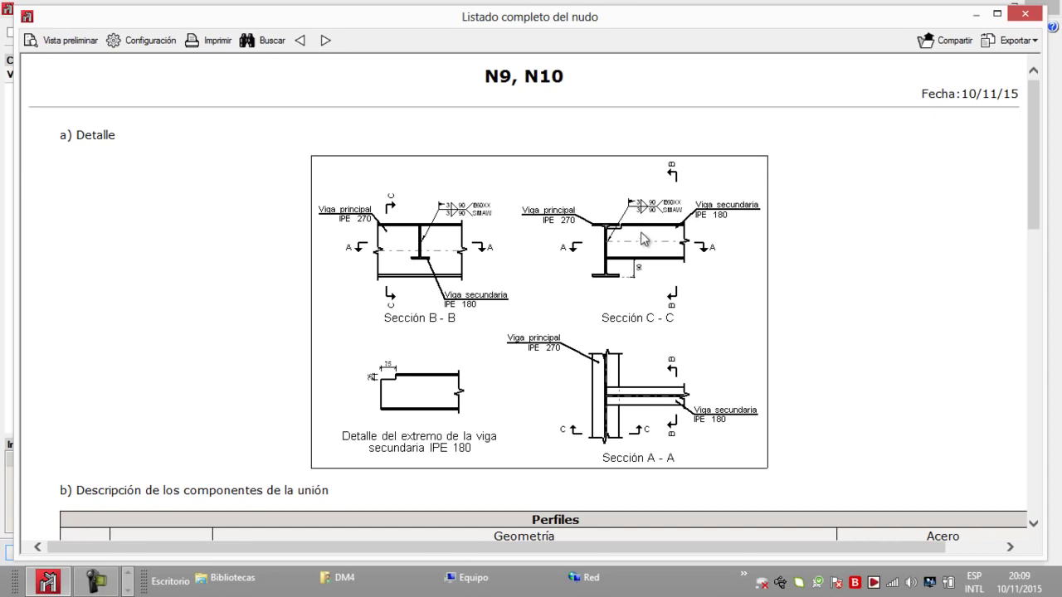
scroll(639, 242, "down", 3)
scroll(620, 247, "up", 3)
left_click(1027, 14)
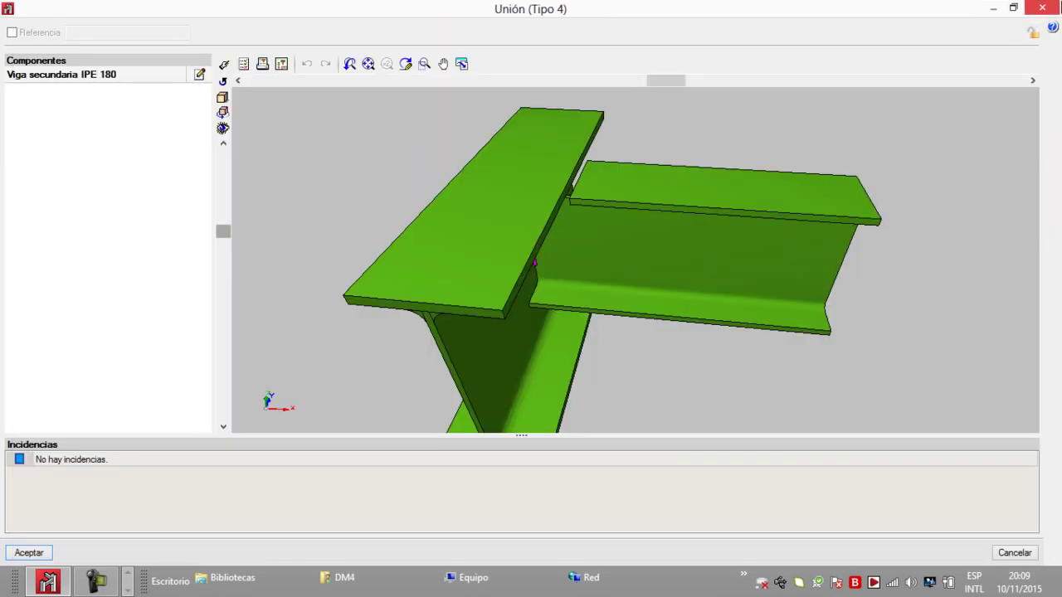
mouse_move(1050, 8)
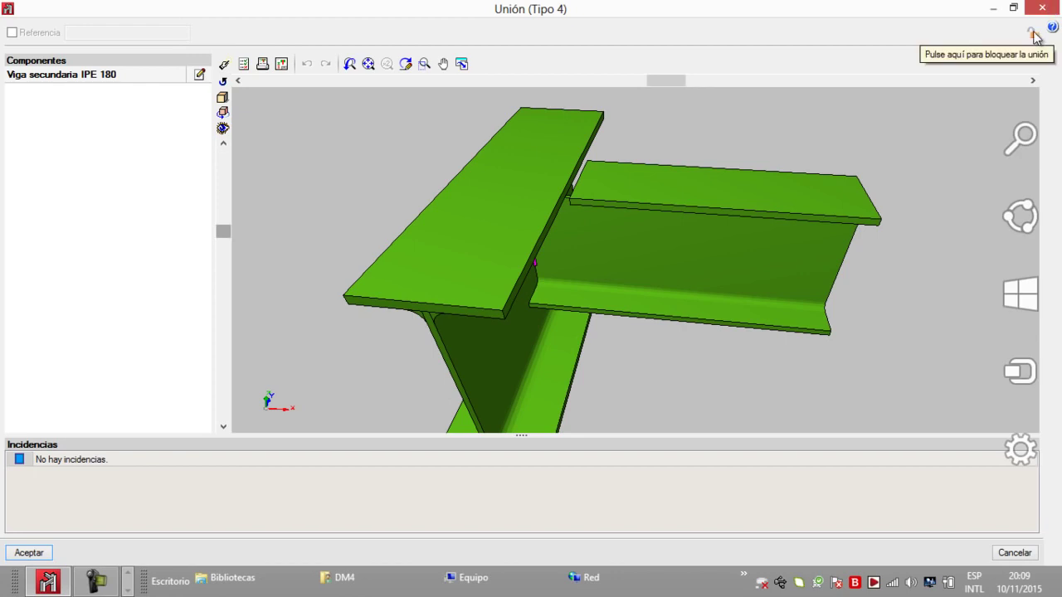
left_click(1042, 7)
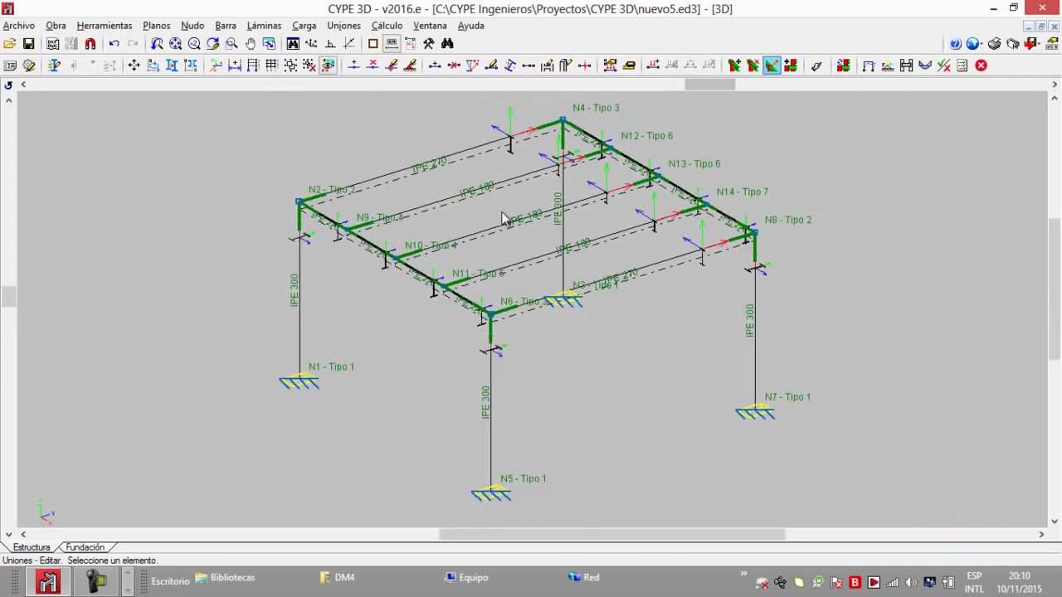
In the foundation plan, place a 100 x 100 x 30 reinforced concrete footing with a single column start under each of the four columns.
scroll(499, 217, "down", 3)
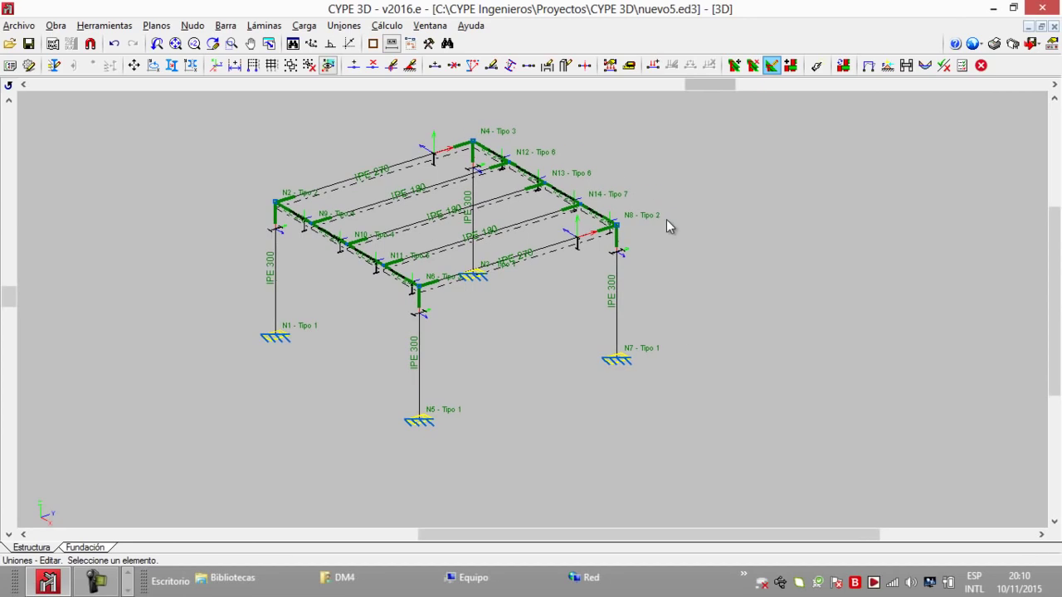
left_click(95, 547)
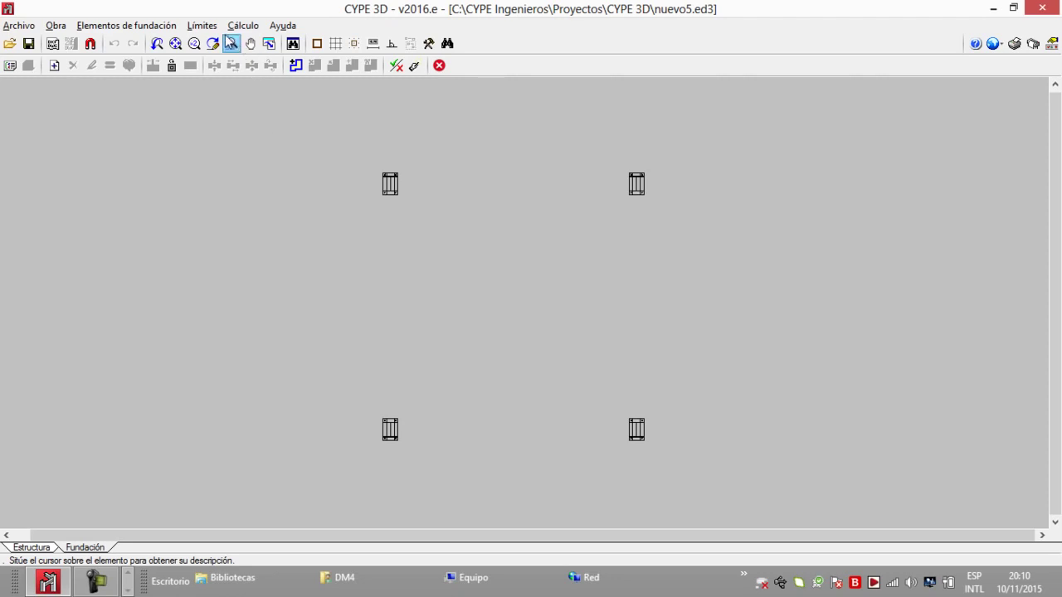
left_click(166, 26)
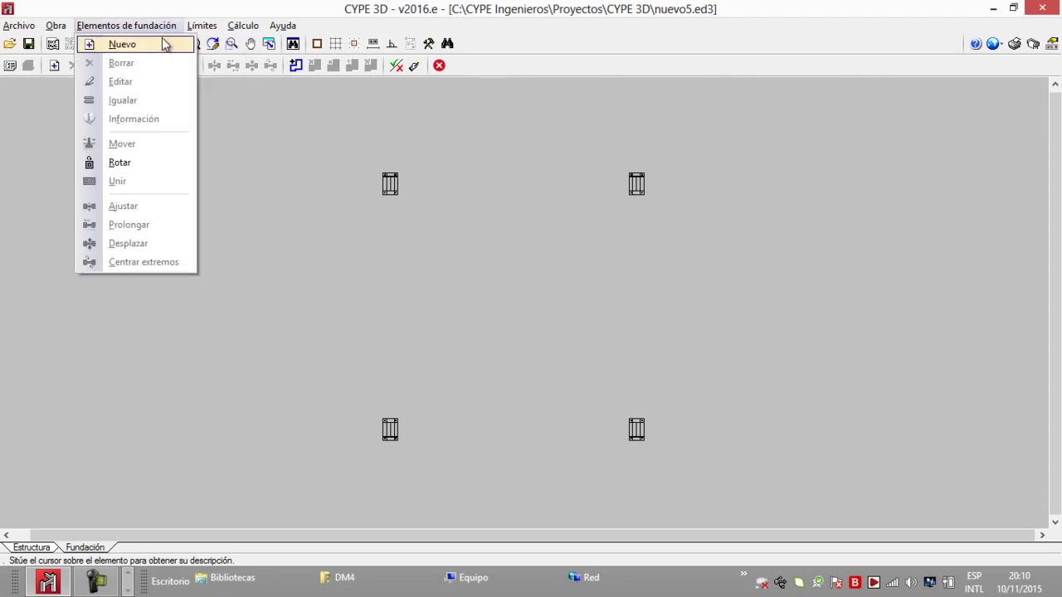
left_click(122, 44)
left_click(24, 106)
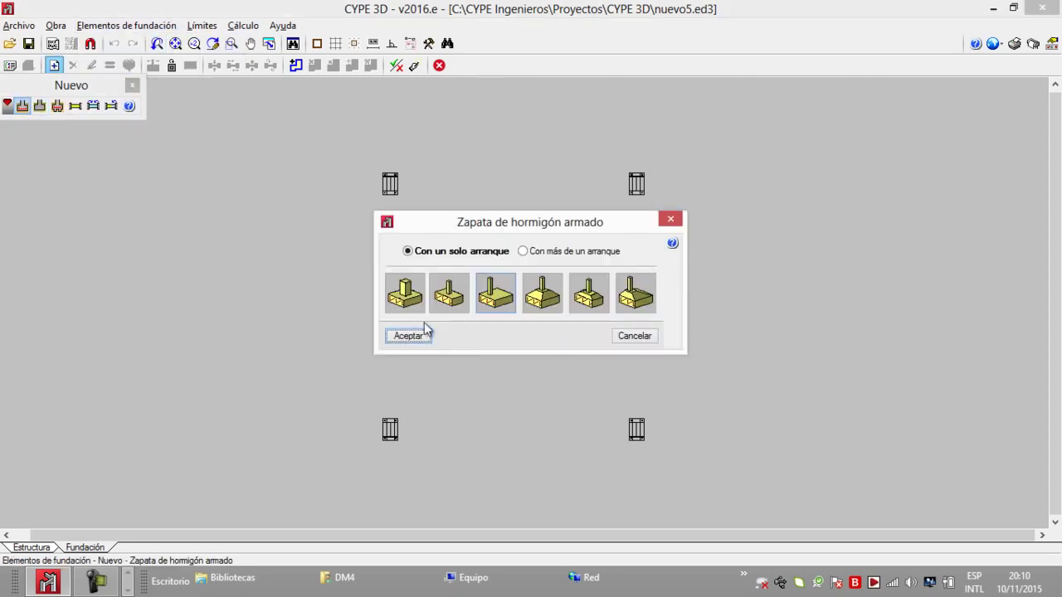
left_click(398, 303)
left_click(408, 336)
left_click(390, 183)
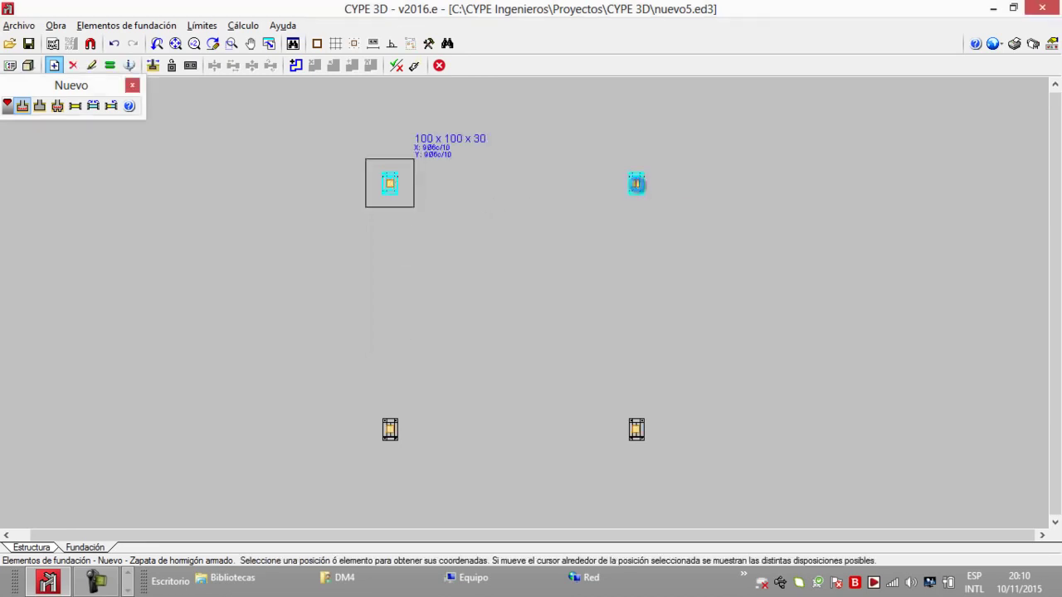
left_click(637, 183)
left_click(389, 429)
left_click(635, 429)
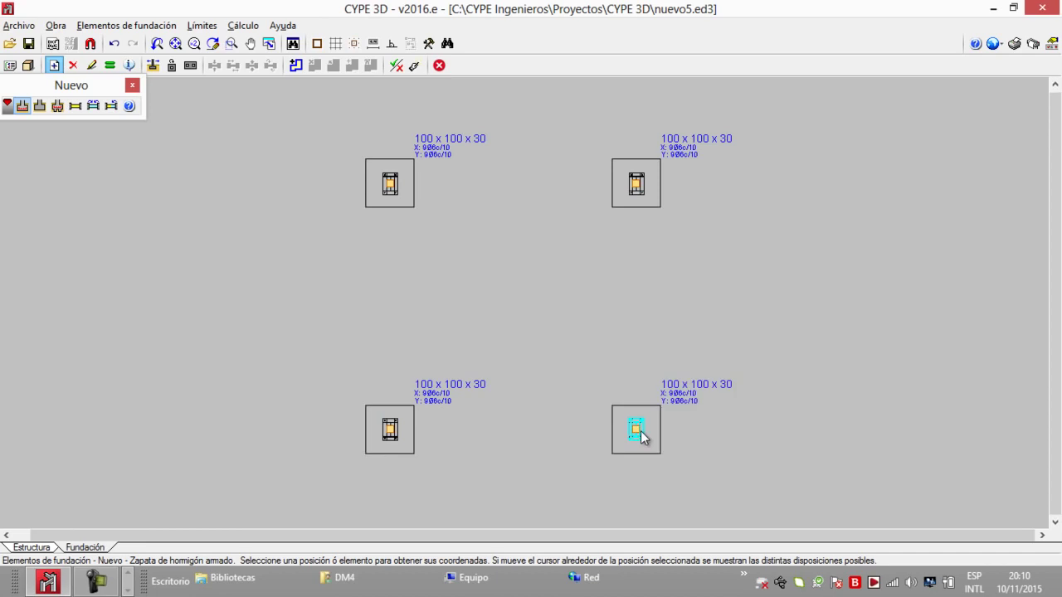
Add a C.1 40x40 tie beam between the lower-left and upper-left footings.
left_click(75, 106)
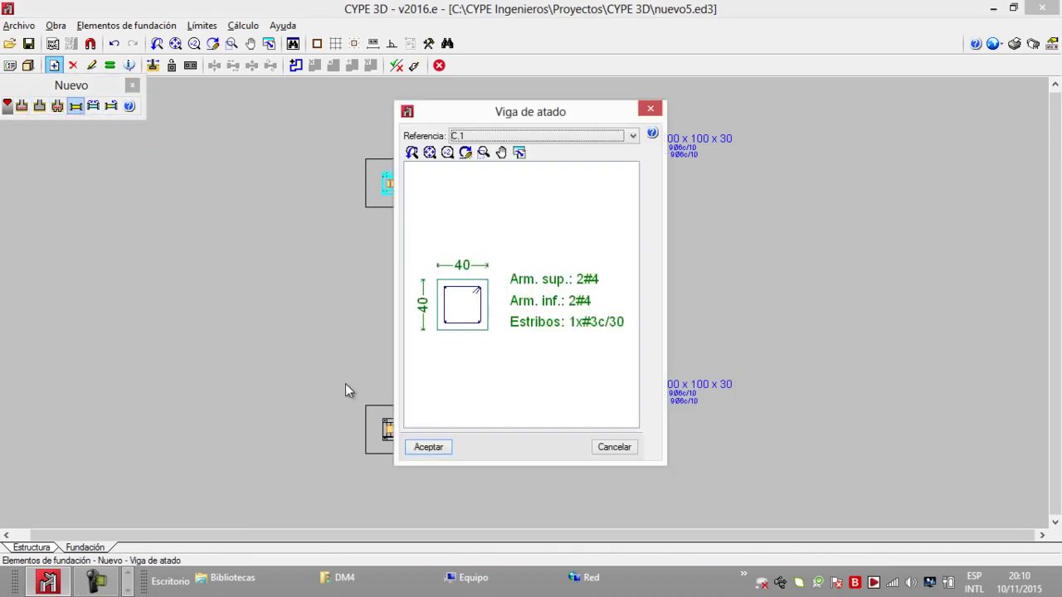
left_click(427, 447)
scroll(405, 429, "up", 1)
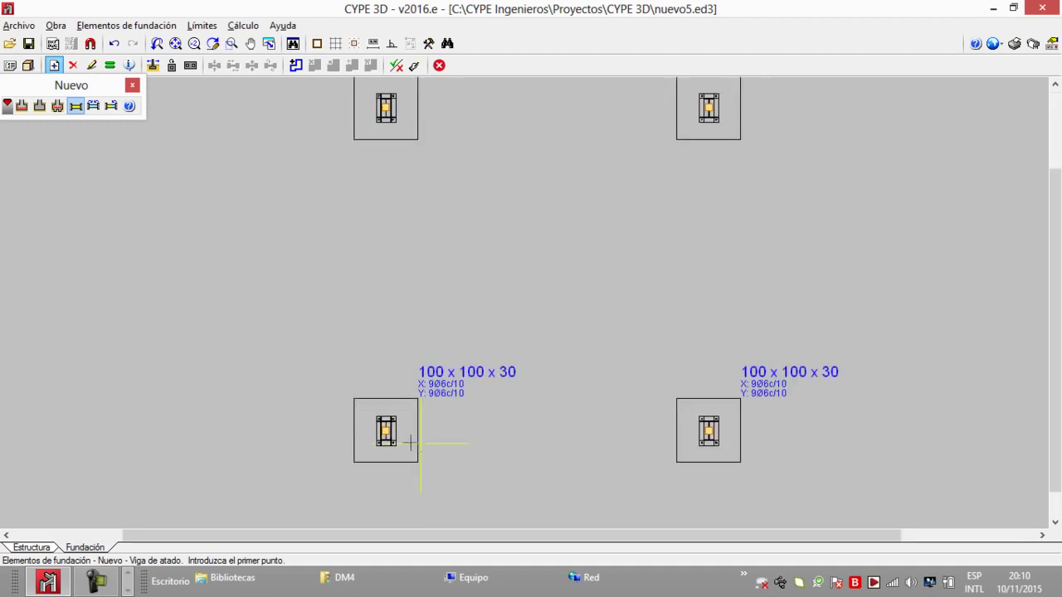
left_click(386, 430)
left_click(386, 108)
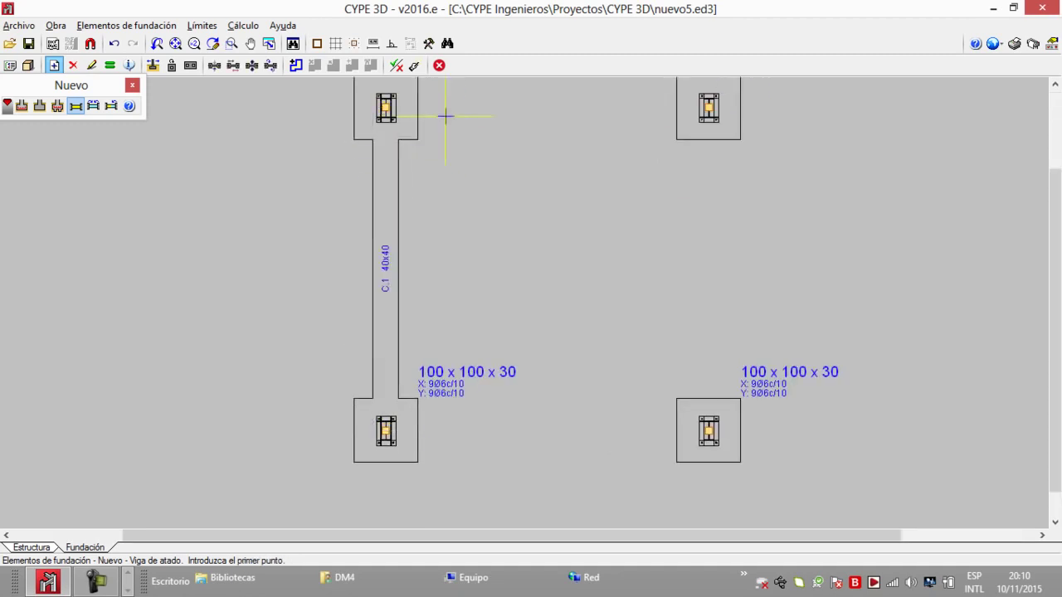
Add C.1 40x40 tie beams between the two upper footings, the two right footings and the two lower footings.
middle_click_drag(439, 196, 374, 263)
left_click(321, 175)
left_click(660, 179)
middle_click_drag(650, 503, 632, 432)
left_click(626, 427)
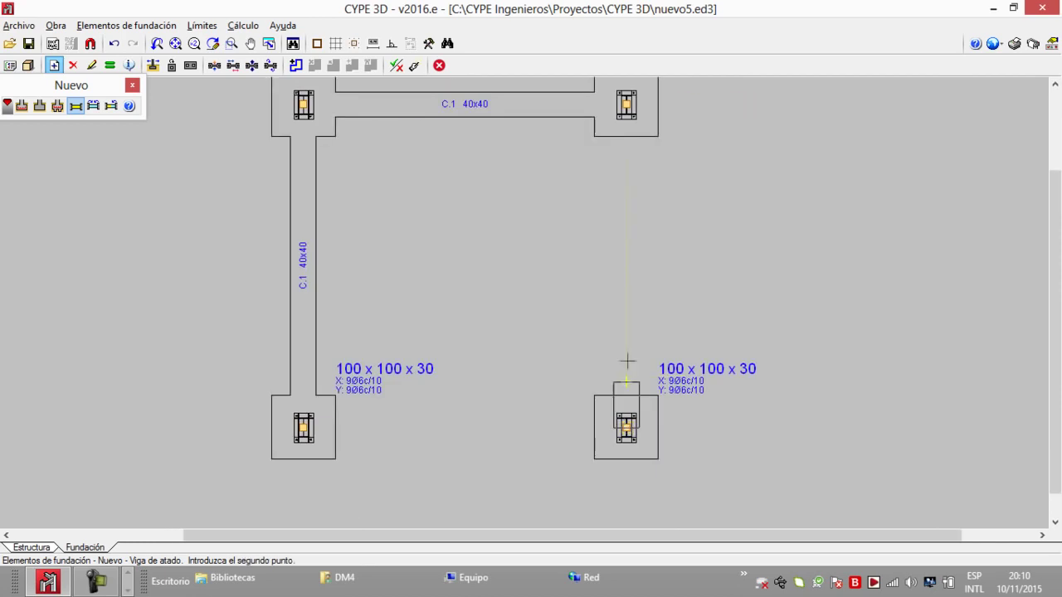
left_click(626, 105)
left_click(626, 427)
left_click(303, 427)
scroll(423, 405, "down", 1)
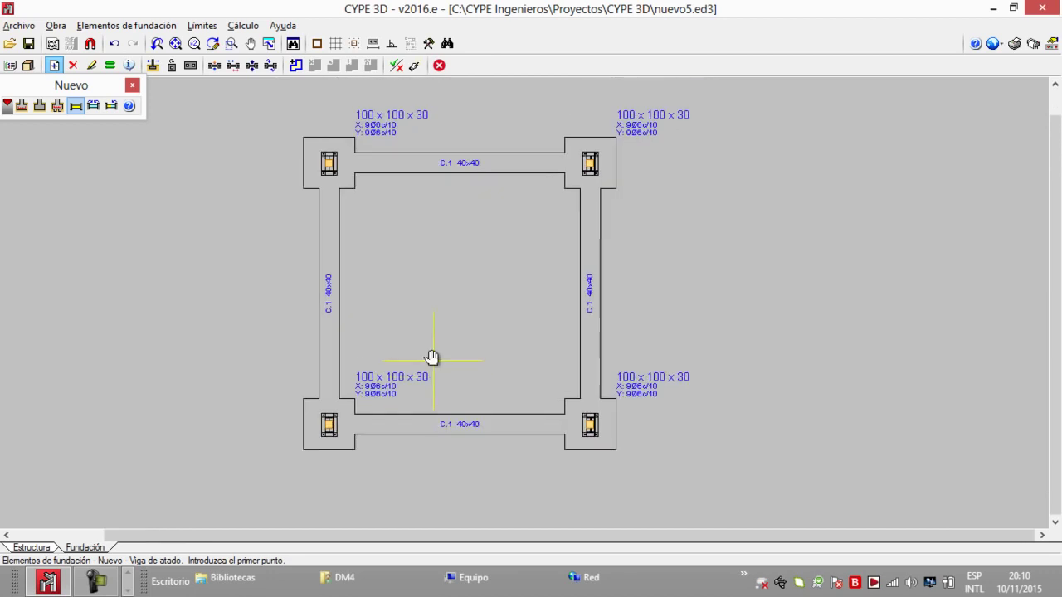
middle_click_drag(433, 360, 436, 390)
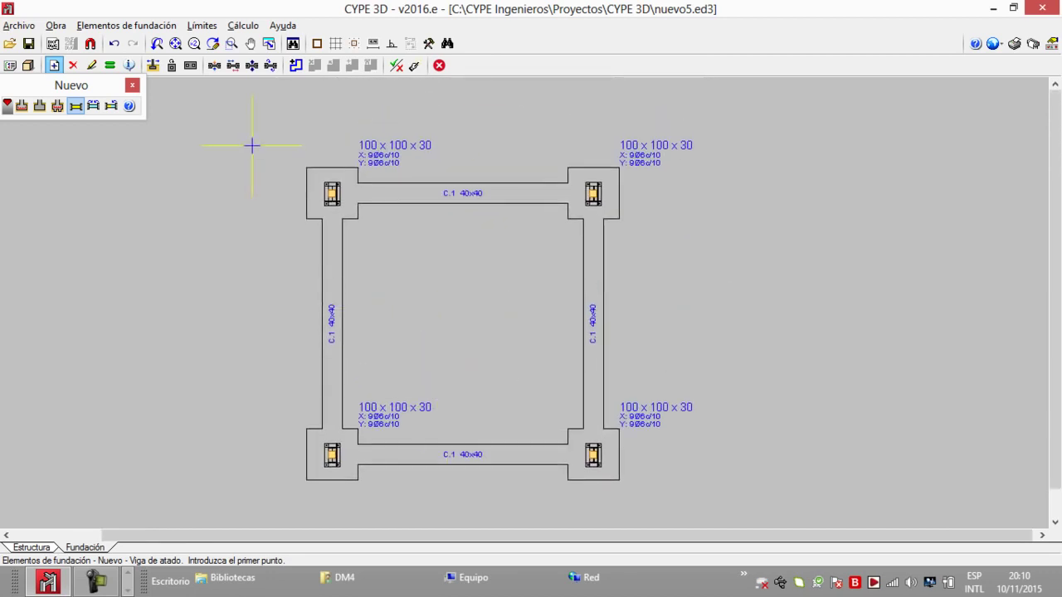
Size the foundation elements and tie beams with the Dimensionamiento rápido completo option.
left_click(236, 26)
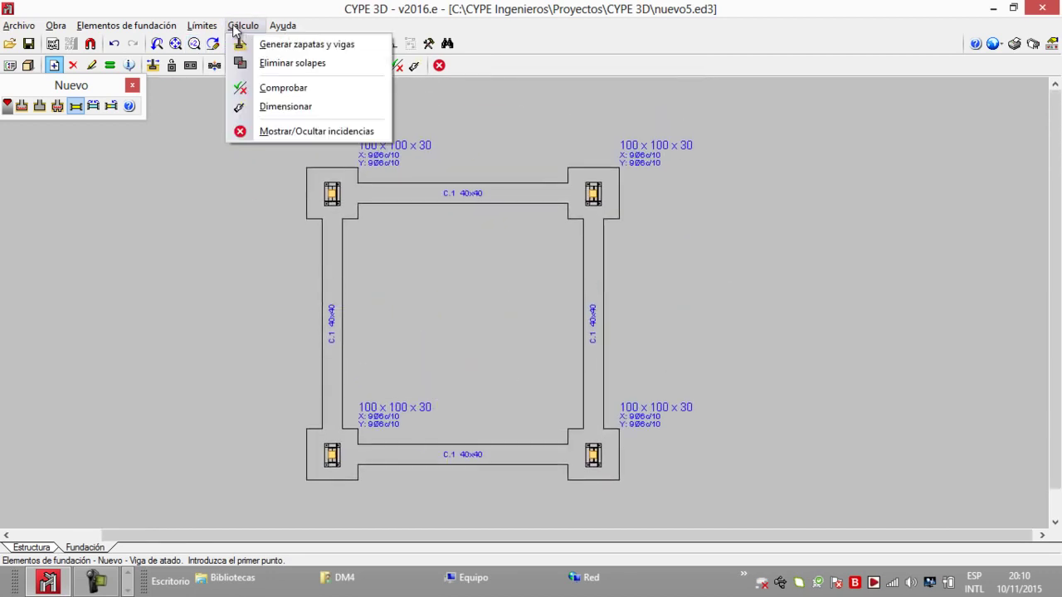
left_click(303, 106)
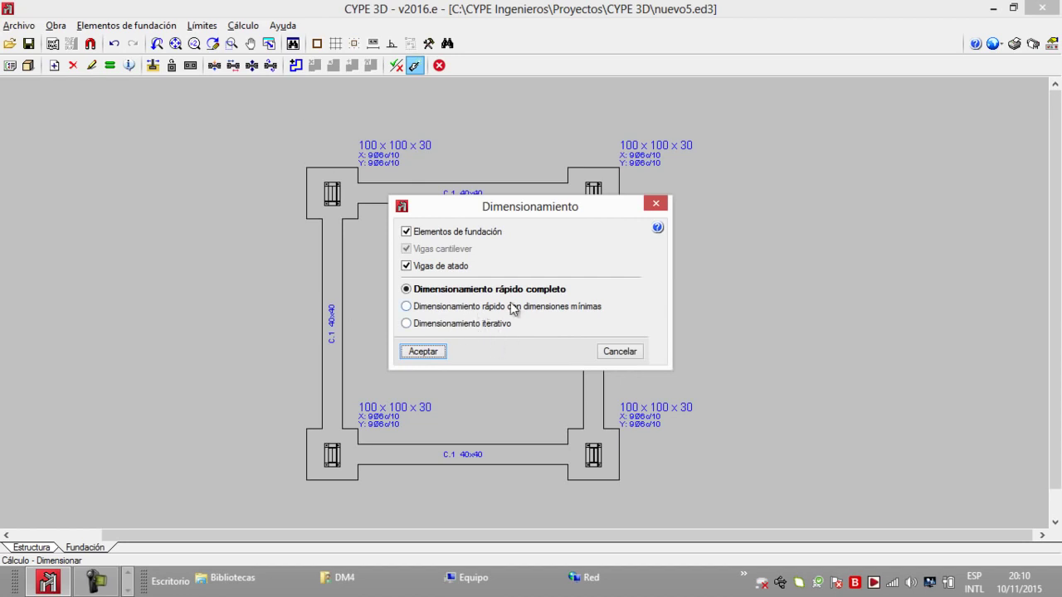
left_click(432, 352)
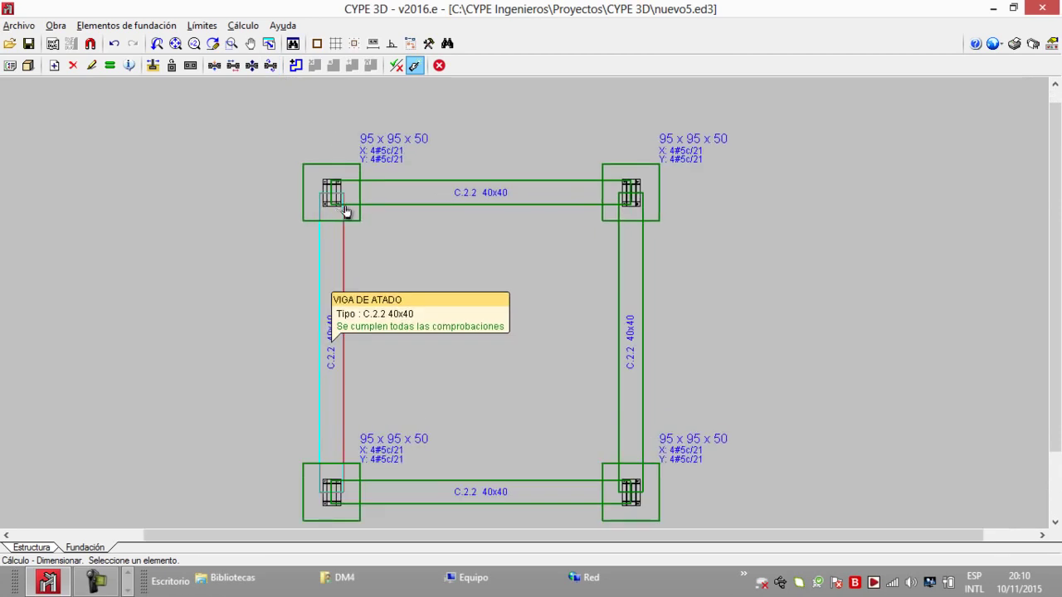
left_click(152, 67)
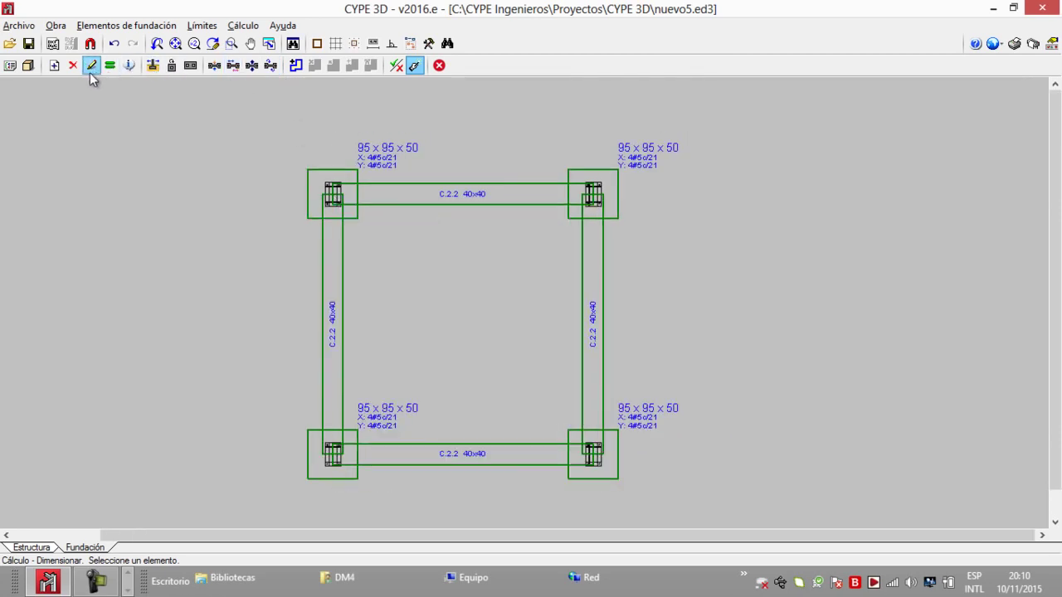
Open the 3D view of the structure, examine the footings, tie beams and their reinforcement from several angles, and close it.
left_click(29, 66)
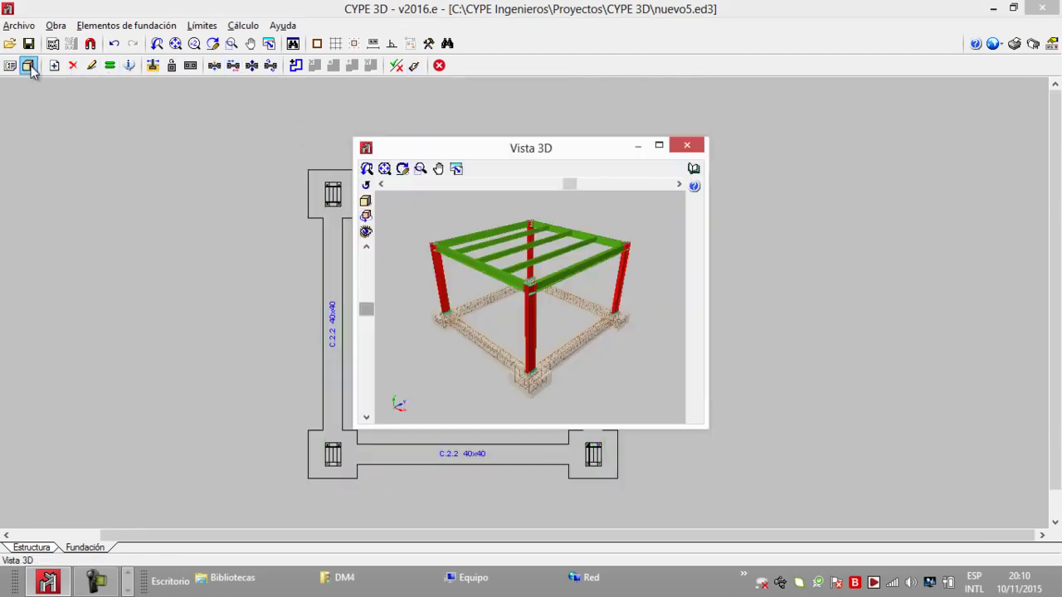
left_click(657, 147)
scroll(579, 274, "up", 6)
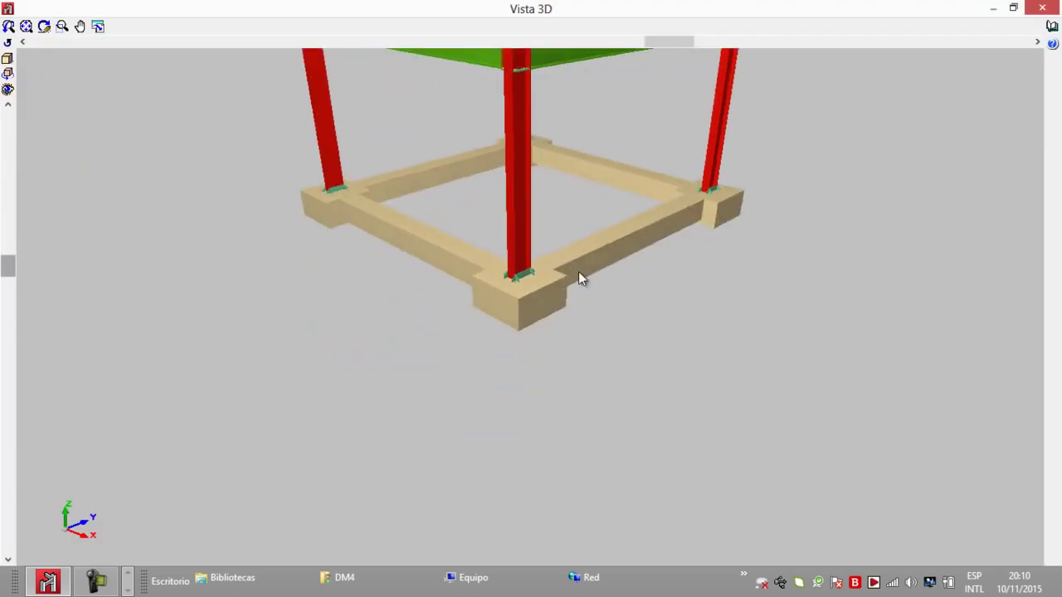
scroll(511, 268, "up", 5)
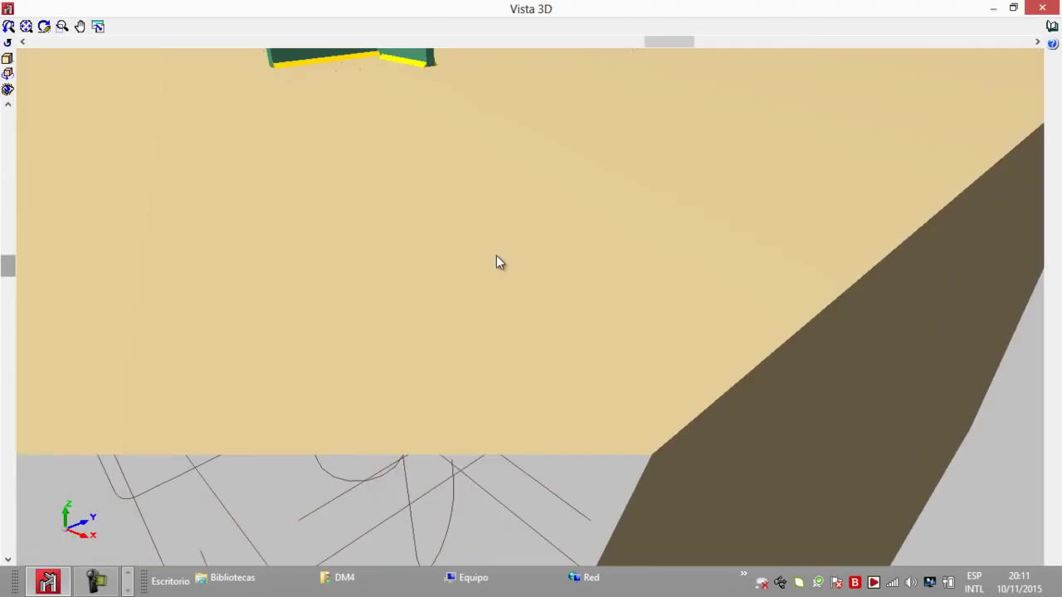
scroll(495, 253, "up", 2)
left_click_drag(6, 265, 5, 298)
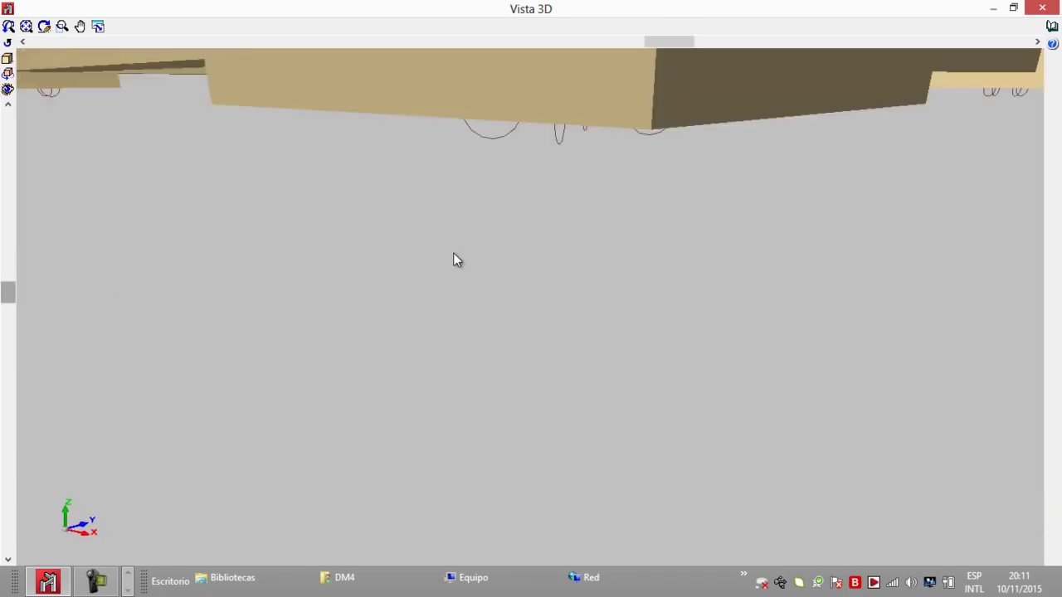
scroll(471, 240, "down", 2)
scroll(471, 249, "down", 1)
left_click_drag(668, 41, 637, 41)
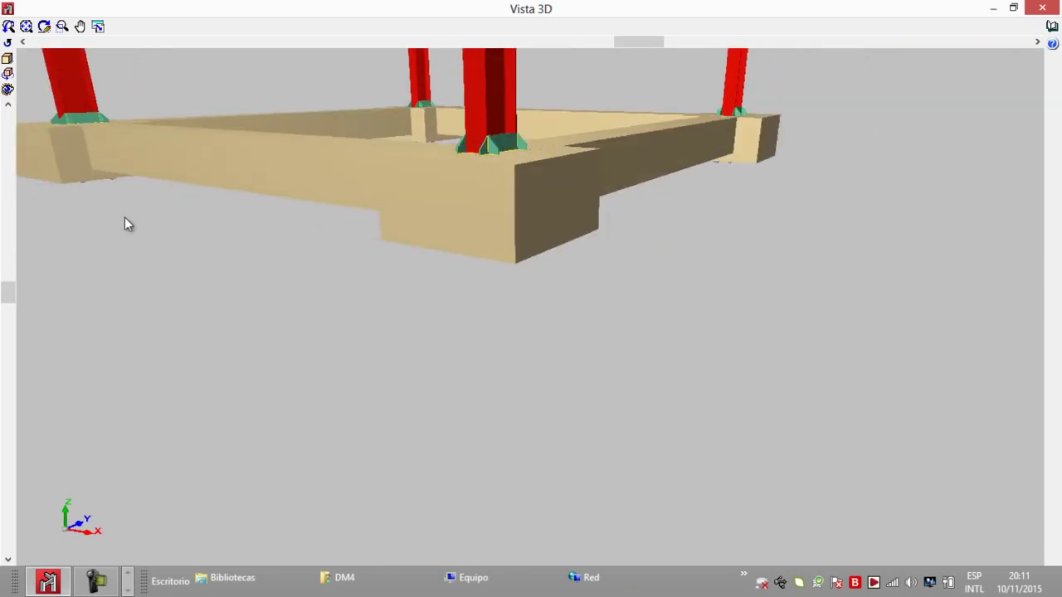
left_click_drag(3, 284, 5, 313)
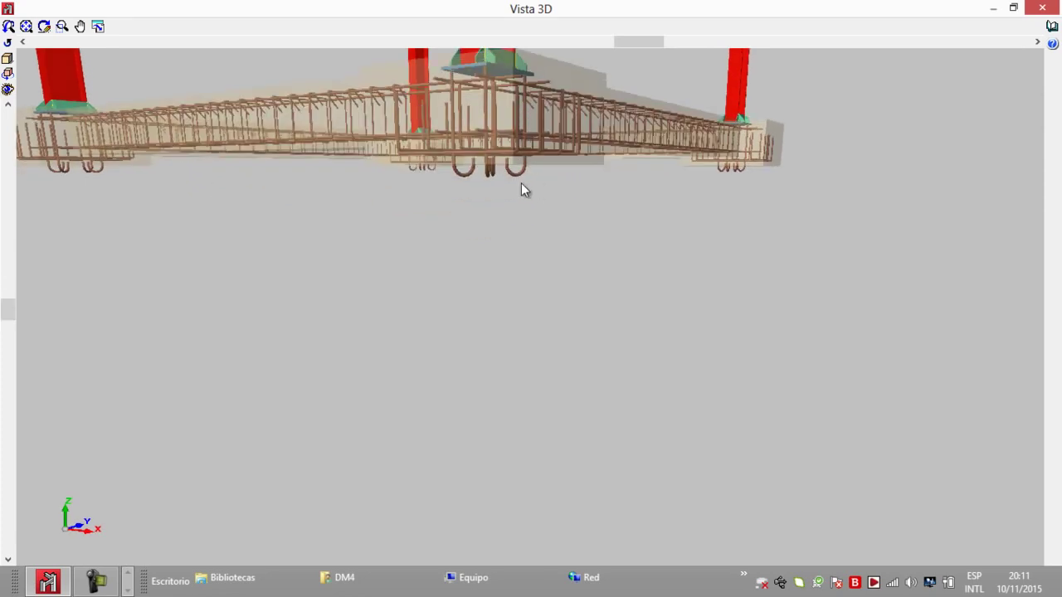
left_click(1044, 9)
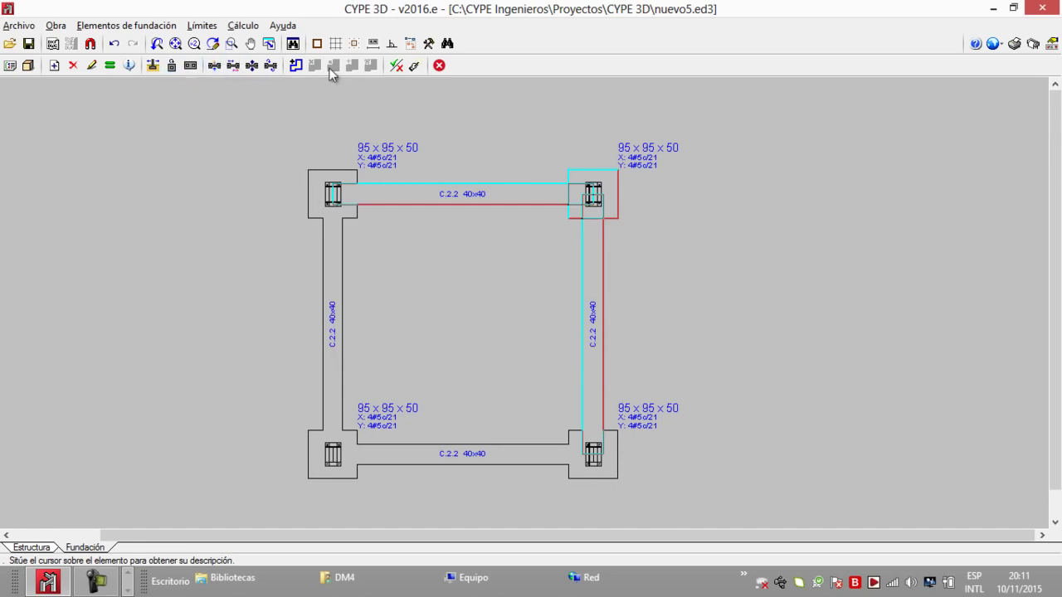
Check the upper-left footing, review its complete list of verifications and close the report.
left_click(396, 65)
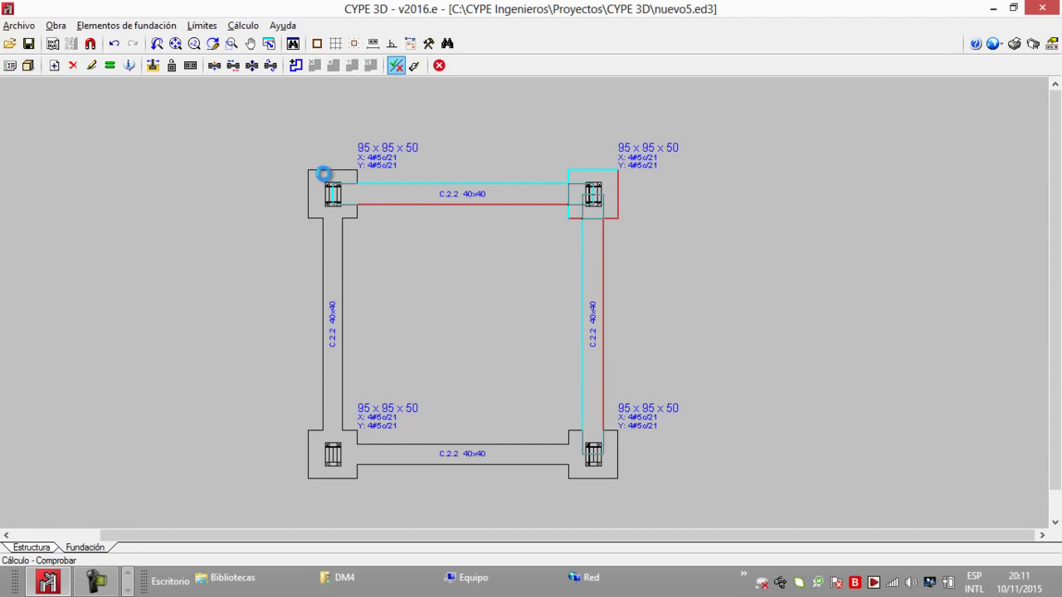
left_click(324, 175)
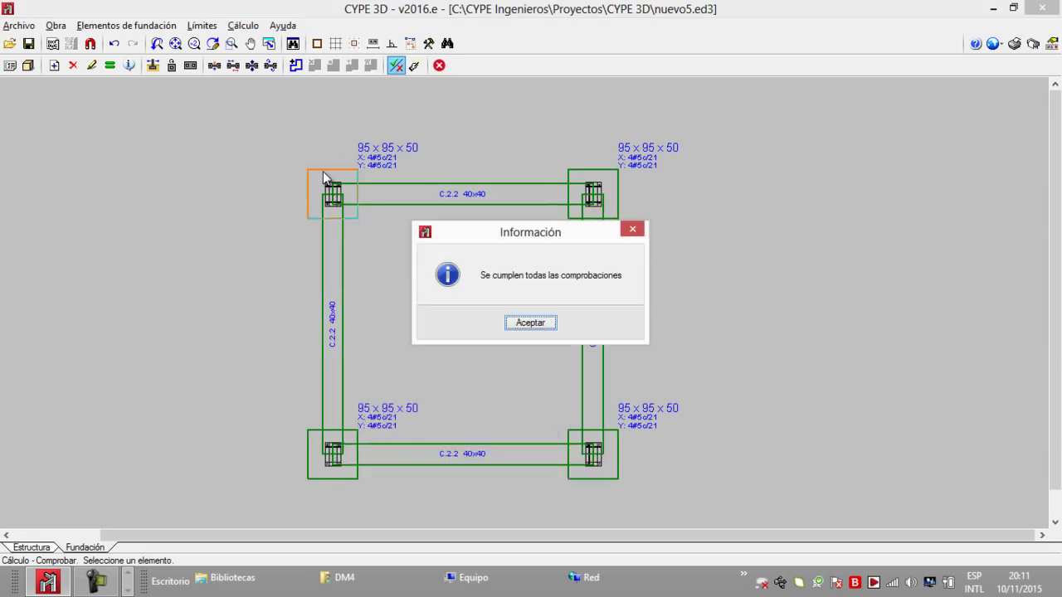
left_click(521, 322)
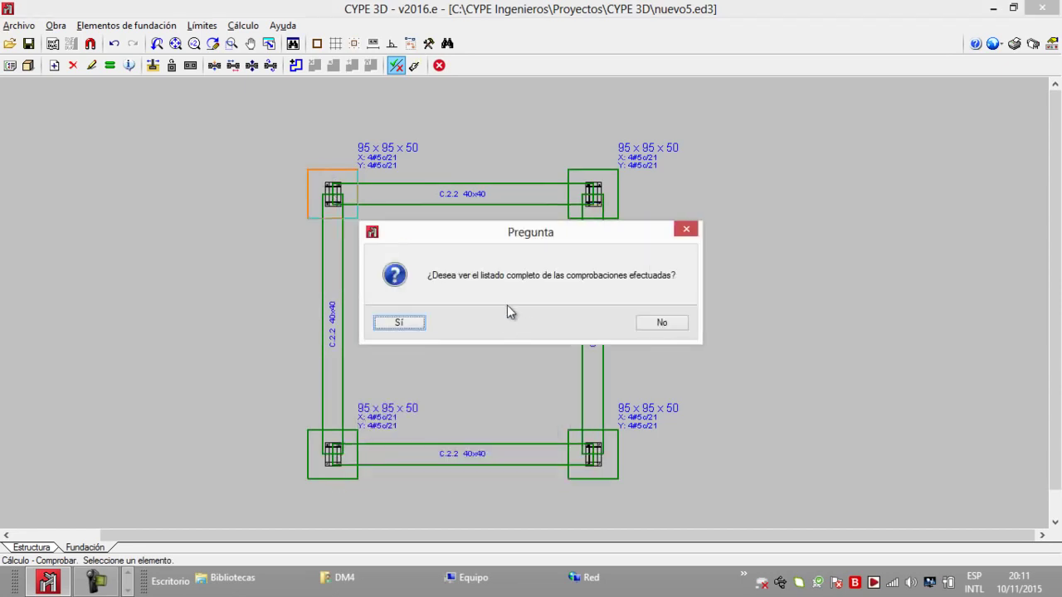
left_click(399, 323)
left_click_drag(1032, 145, 1030, 364)
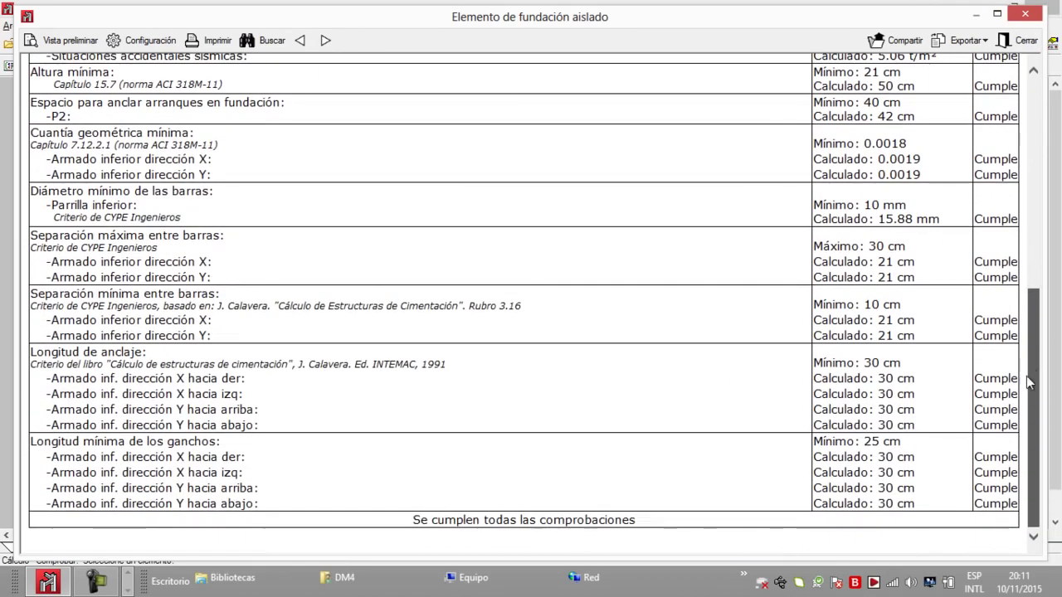
left_click(1025, 14)
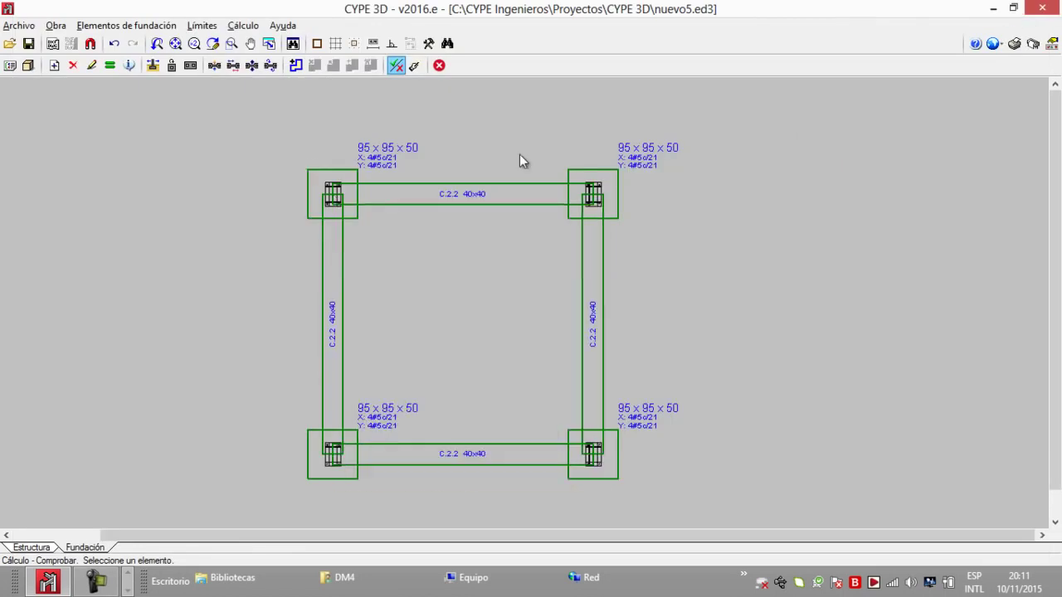
Open the upper-left footing for editing, examine its dimension and reinforcement drawings, and close it without changes.
left_click(91, 65)
left_click(320, 199)
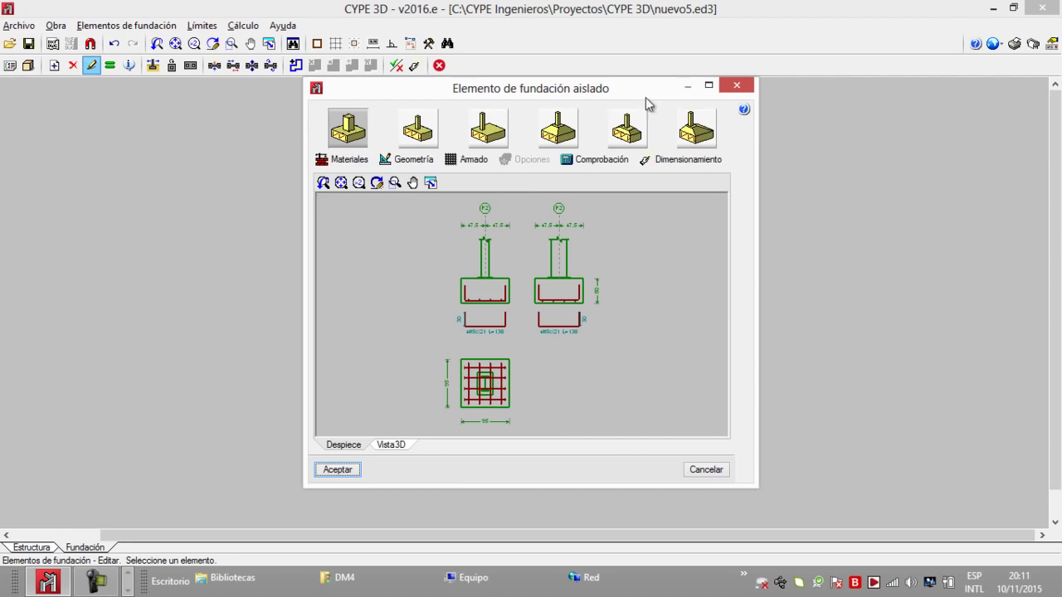
left_click(708, 86)
scroll(517, 200, "up", 1)
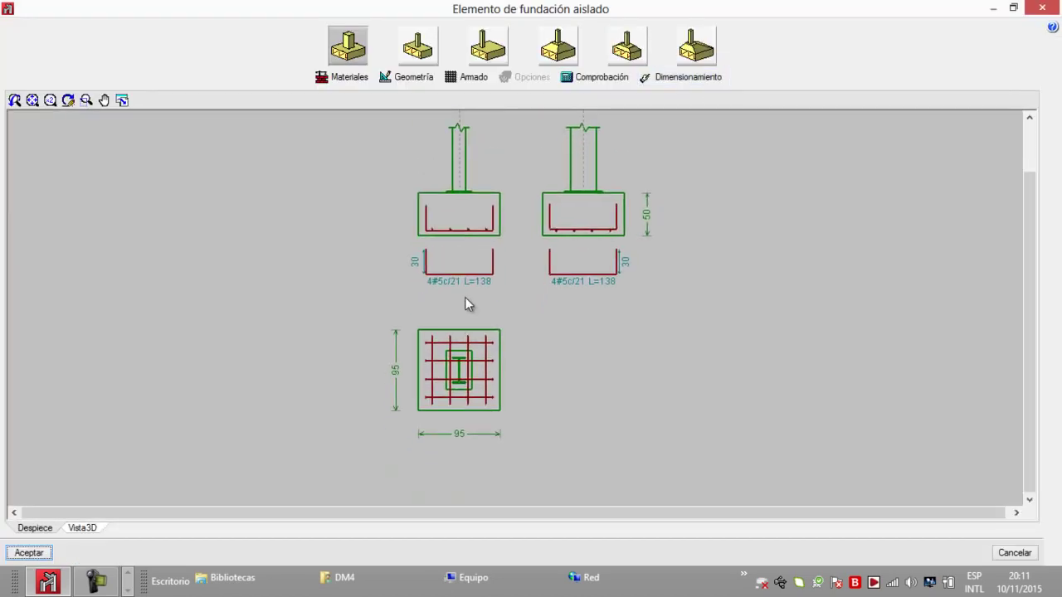
scroll(480, 224, "up", 1)
scroll(479, 222, "up", 1)
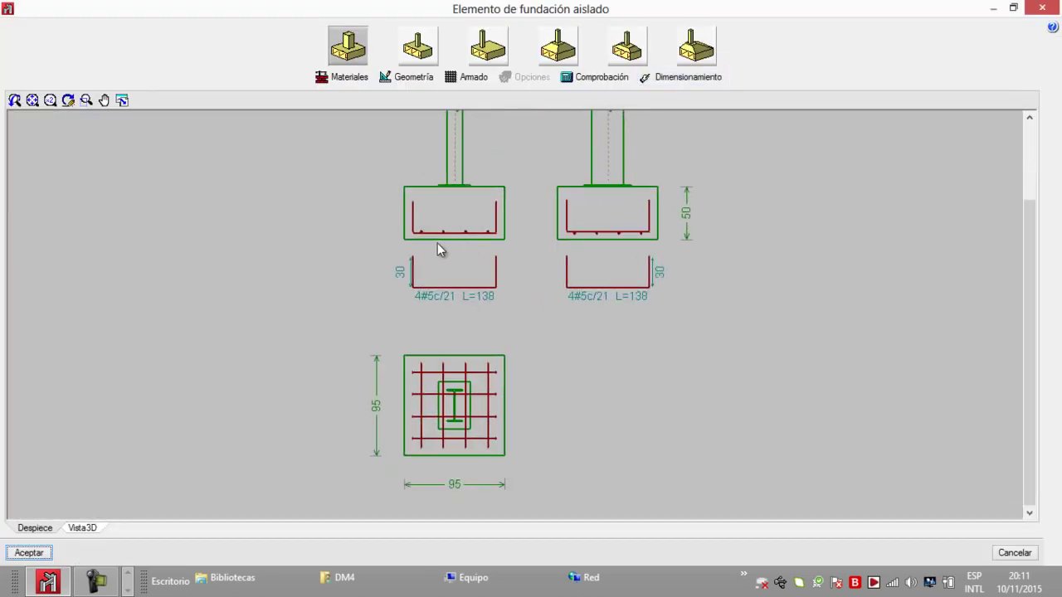
left_click(1039, 10)
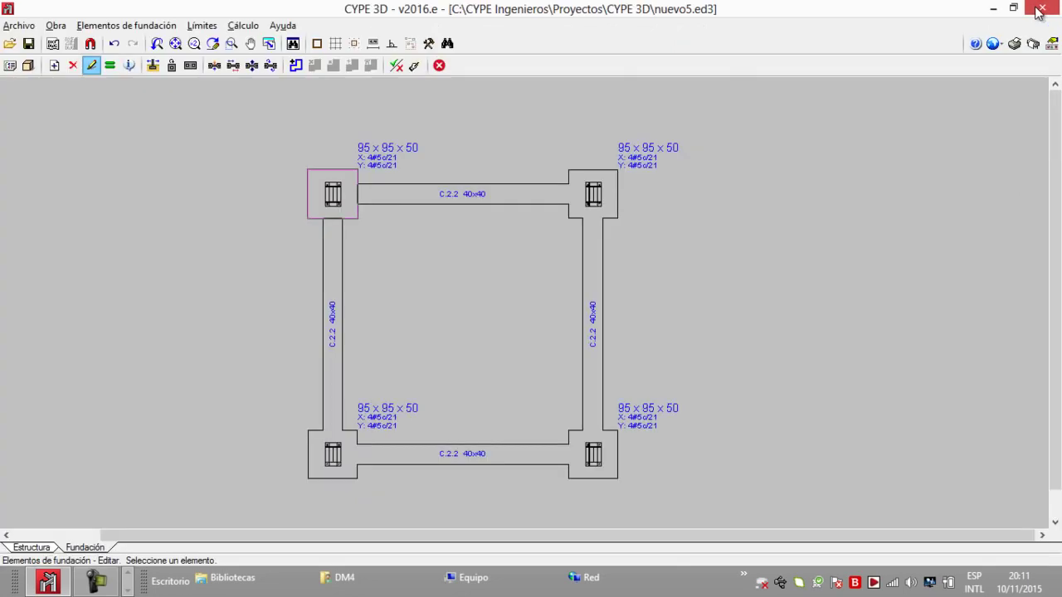
left_click(348, 221)
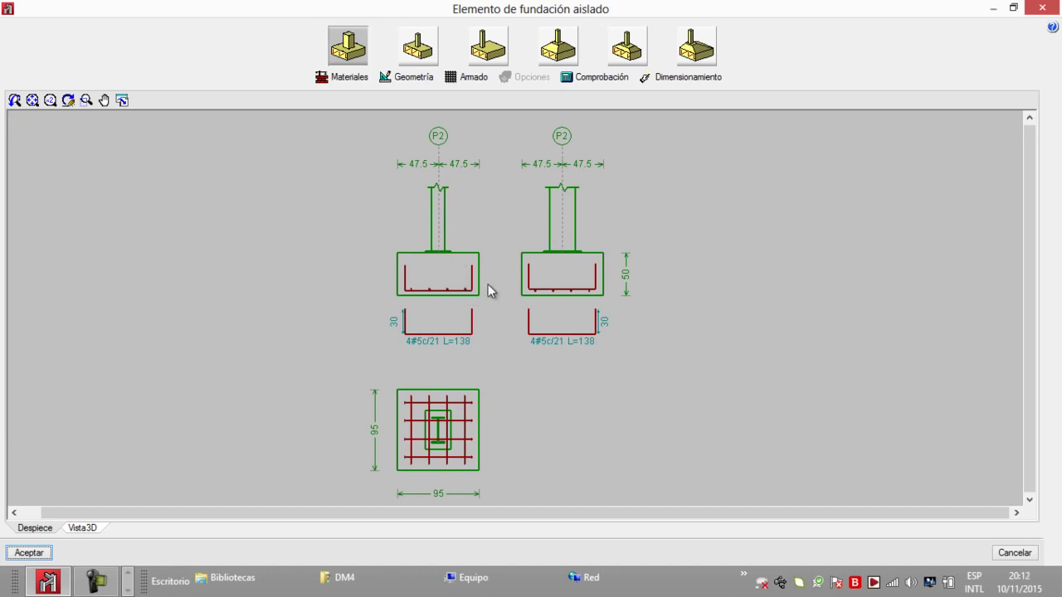
left_click(1042, 8)
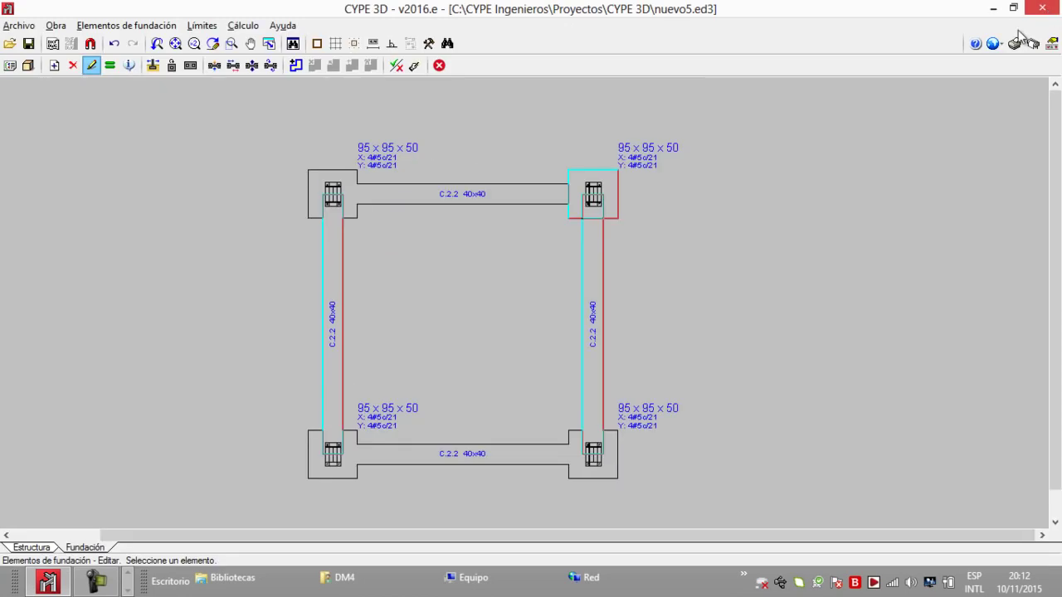
Open the upper tie beam, examine its reinforcement in the detail drawing and the 3D view, and close it.
left_click(474, 190)
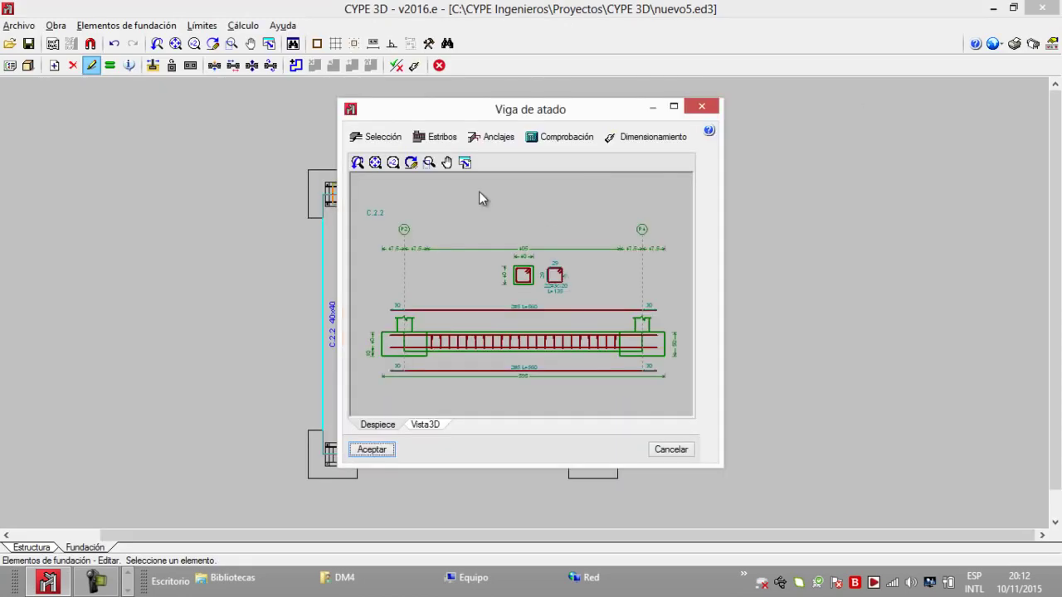
left_click(673, 106)
scroll(562, 204, "up", 2)
scroll(472, 327, "up", 2)
scroll(537, 338, "up", 1)
scroll(527, 301, "down", 3)
left_click(86, 528)
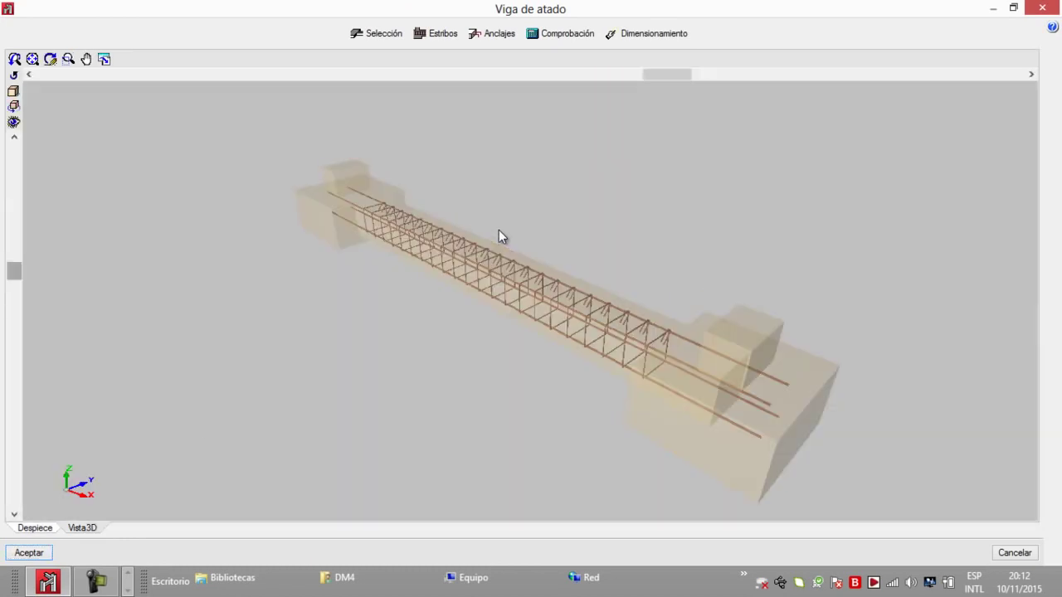
scroll(403, 228, "up", 1)
left_click_drag(656, 73, 601, 74)
left_click(1037, 7)
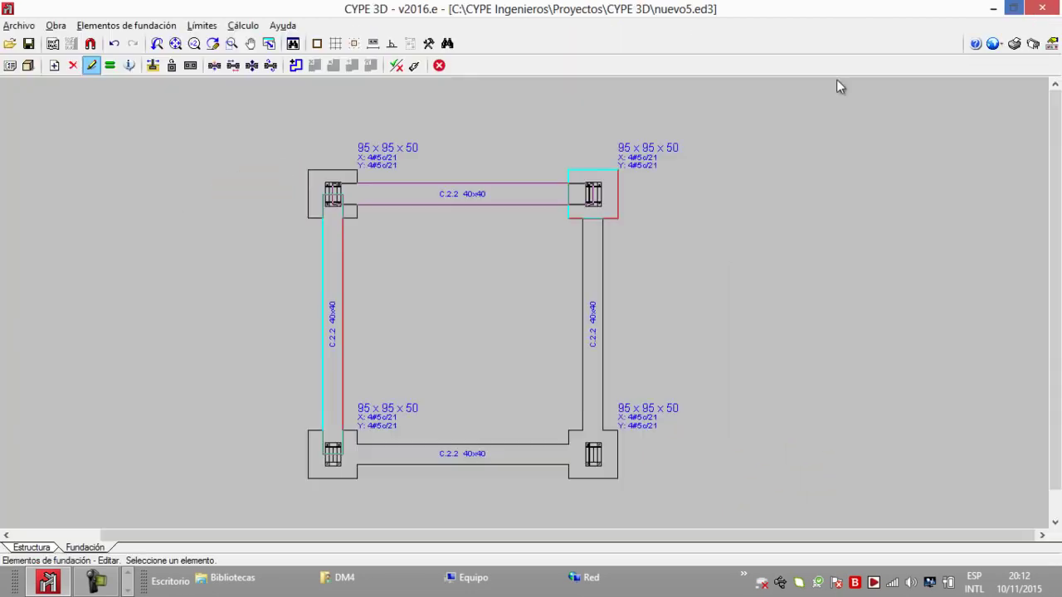
Return to the structure model, add a Uniones drawing to the drawing selection and set its output device to DWG.
left_click(31, 548)
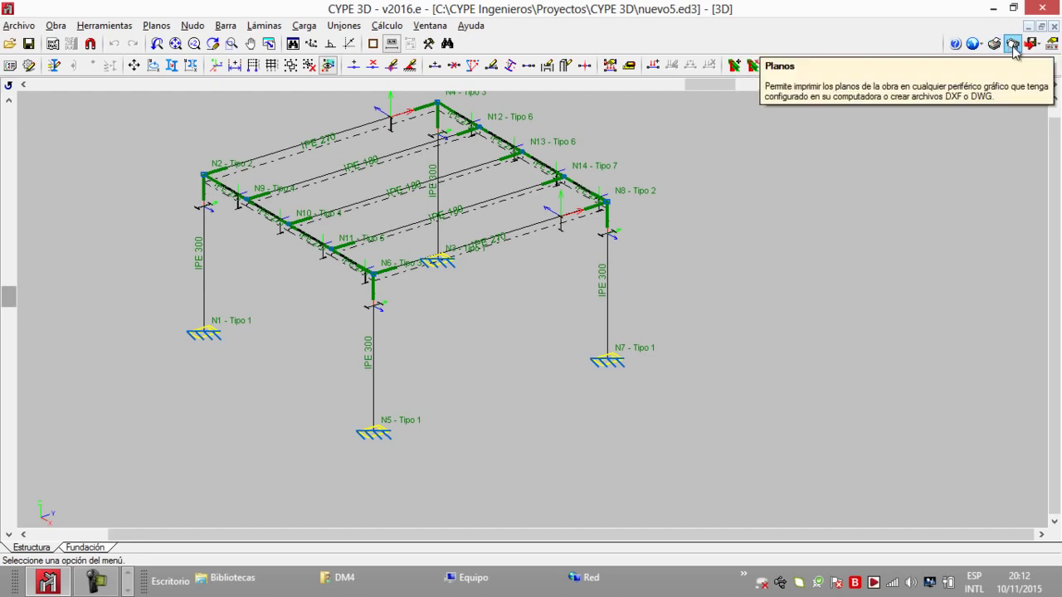
left_click(1014, 46)
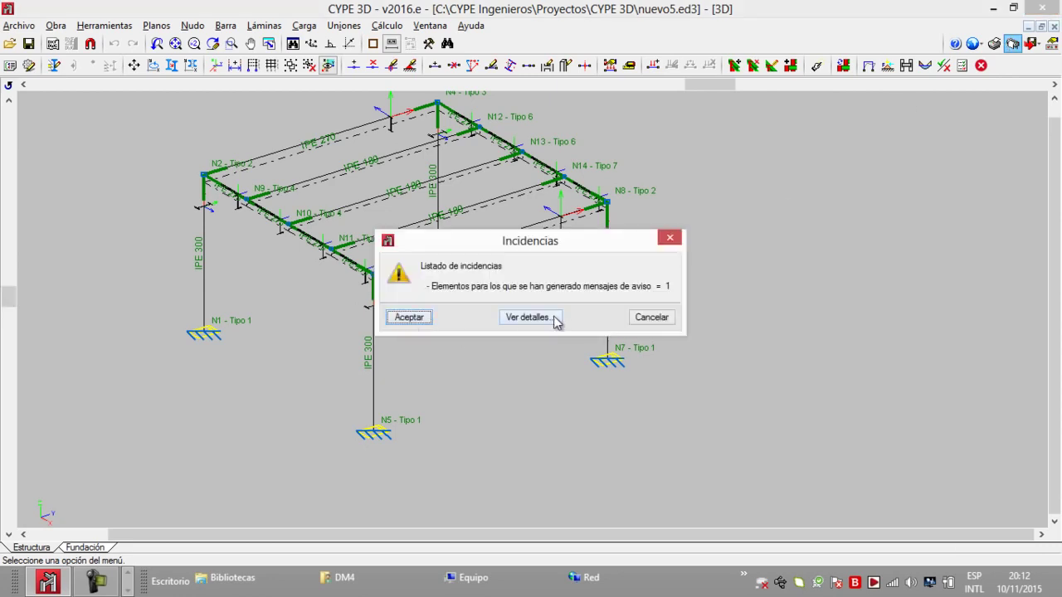
left_click(409, 318)
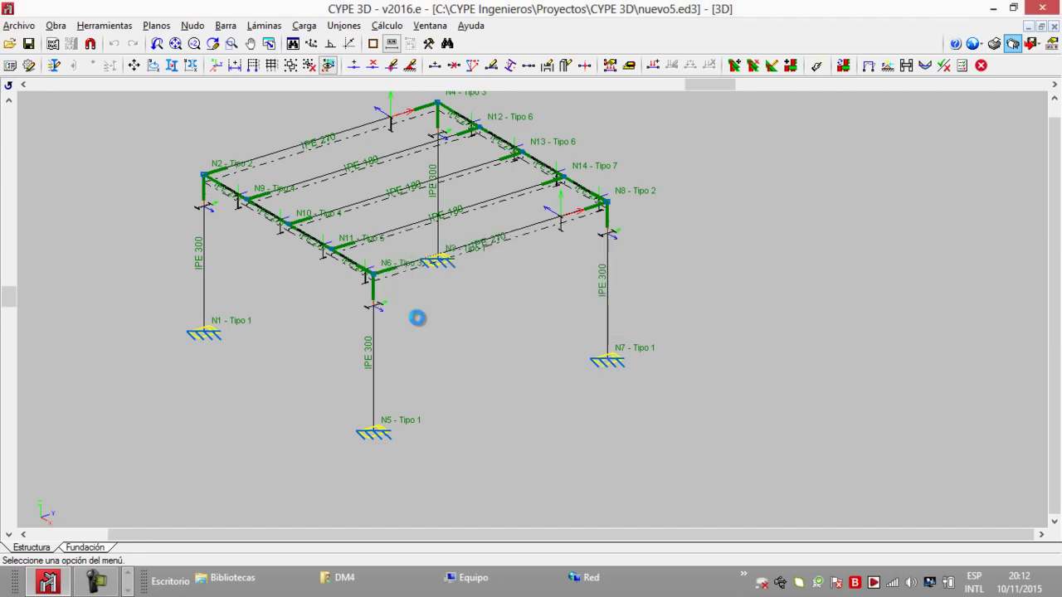
left_click(336, 161)
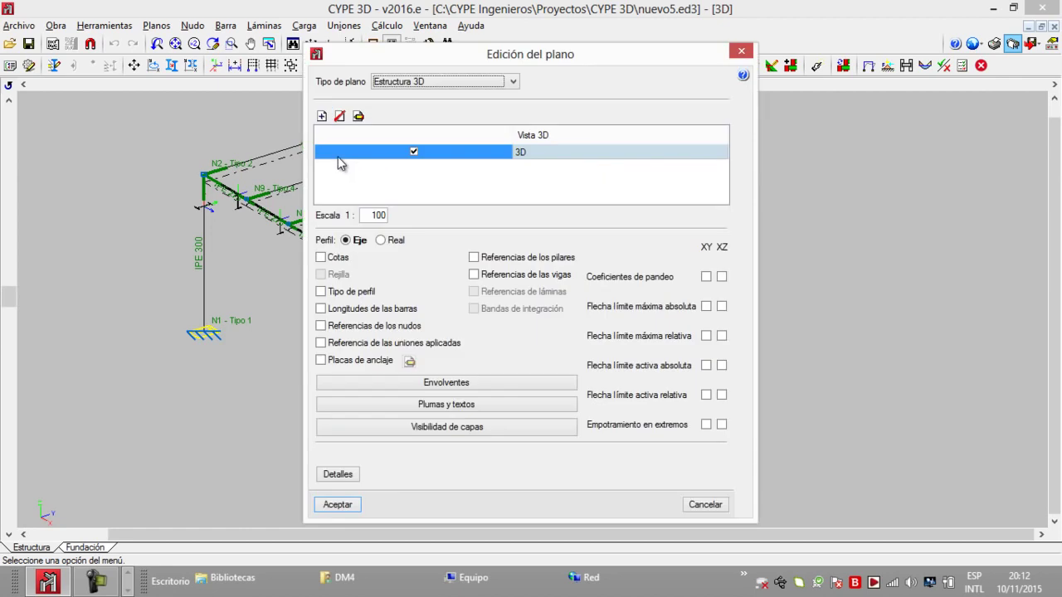
left_click(509, 83)
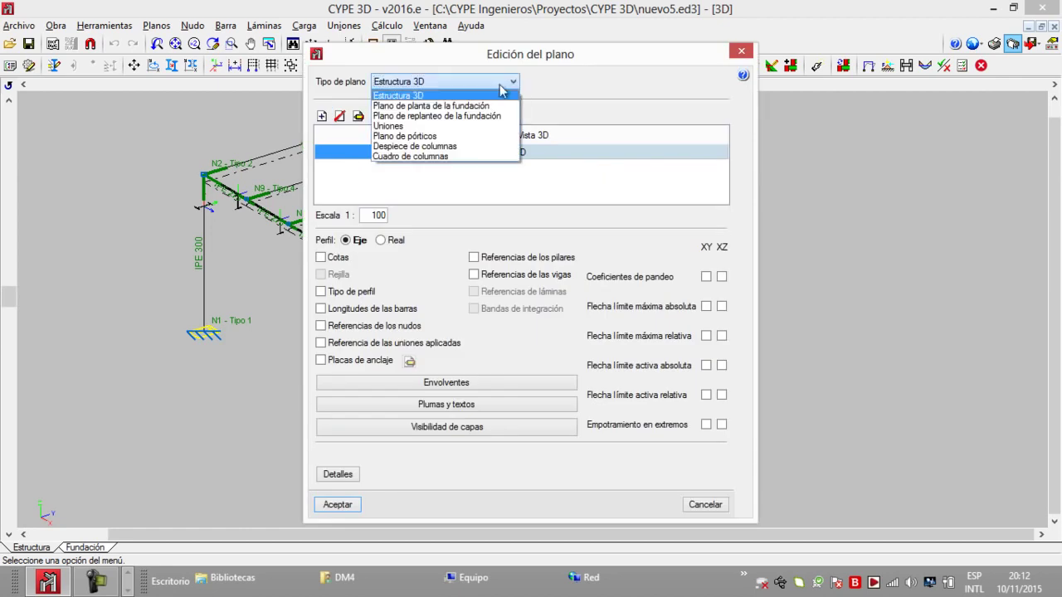
left_click(448, 127)
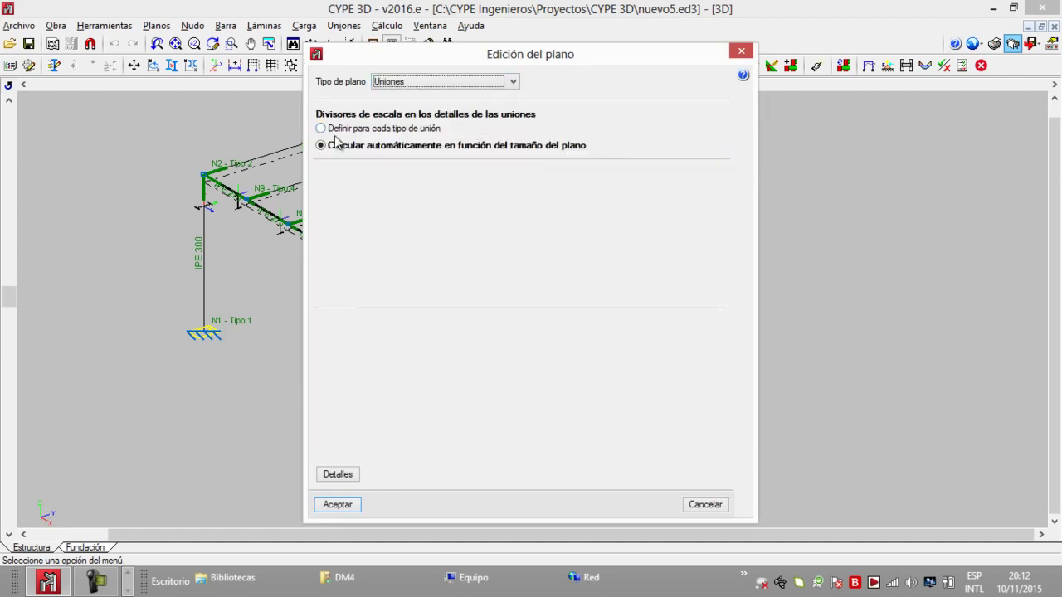
left_click(337, 505)
left_click(692, 199)
left_click(651, 222)
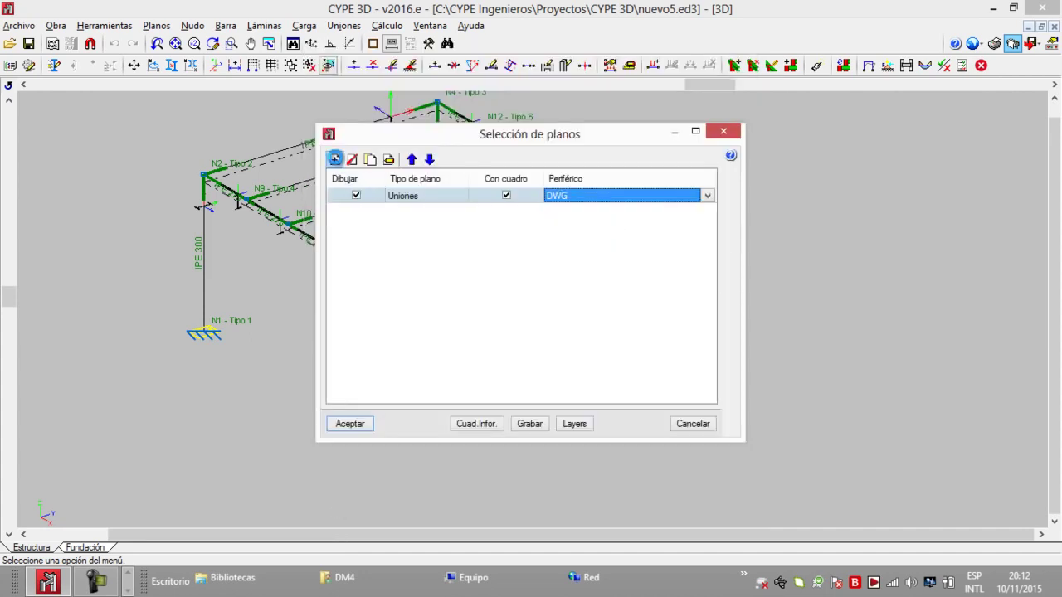
Add a Plano de pórticos drawing with Despiece armados and Resumen de cómputo enabled, and set its output device to DWG.
left_click(334, 160)
left_click(491, 83)
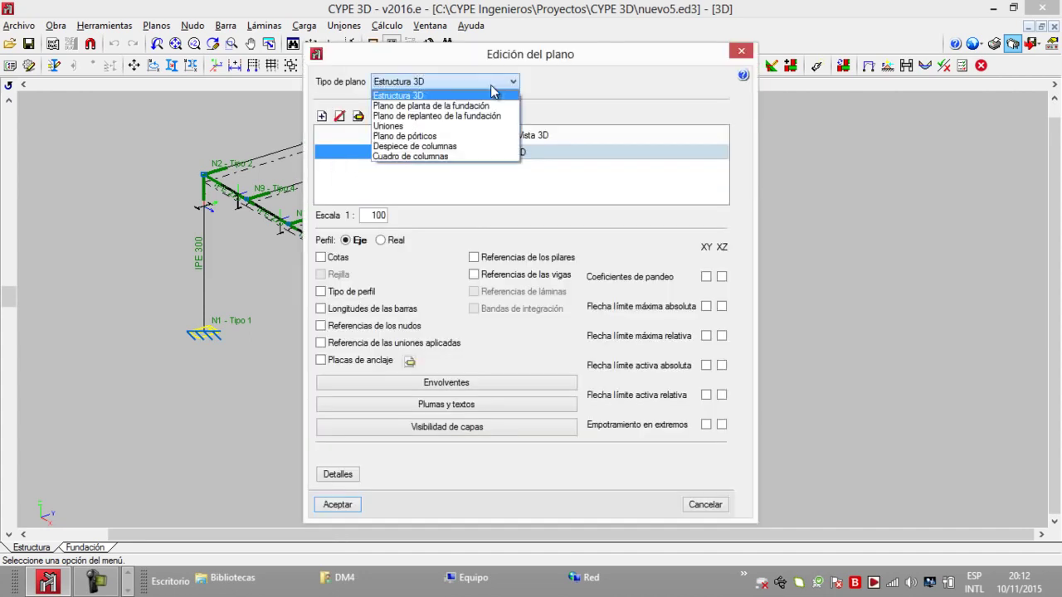
left_click(467, 136)
left_click(608, 129)
left_click(608, 146)
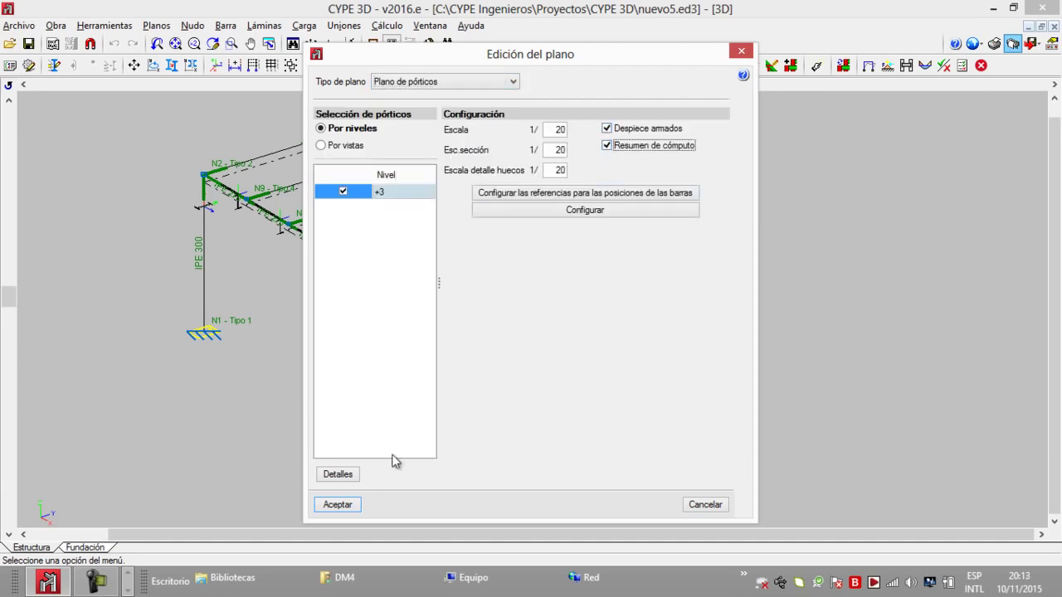
left_click(340, 504)
left_click(707, 210)
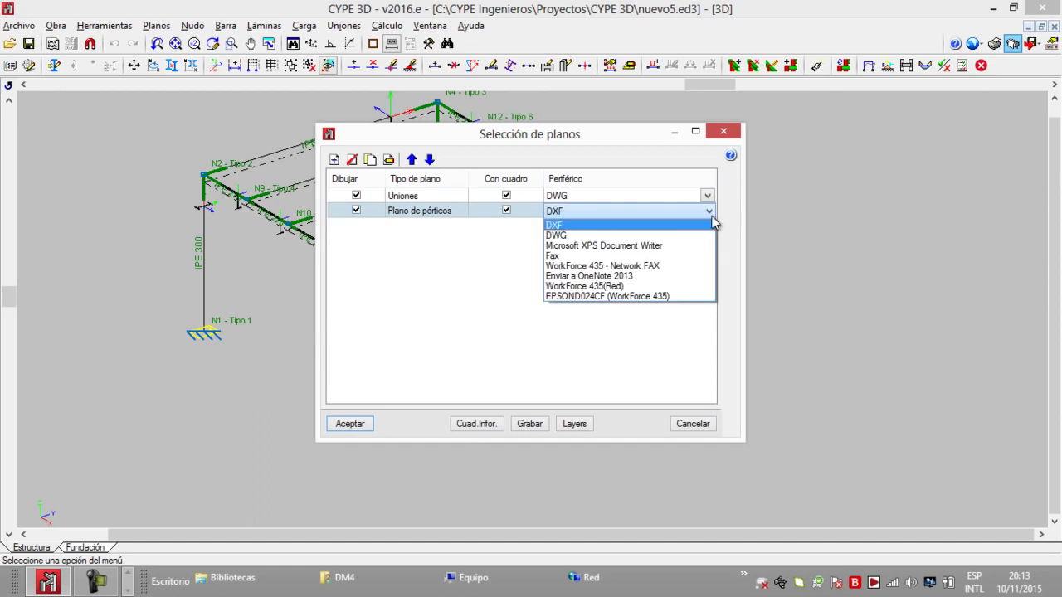
left_click(659, 235)
Add a Despiece de columnas drawing with its default options and set its output device to DWG.
left_click(334, 160)
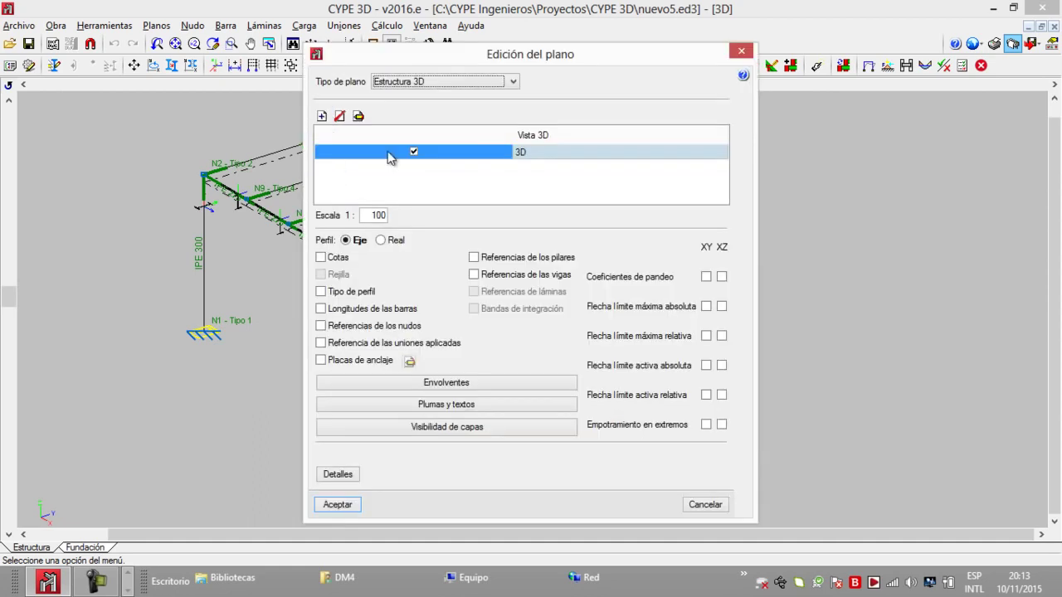
left_click(514, 80)
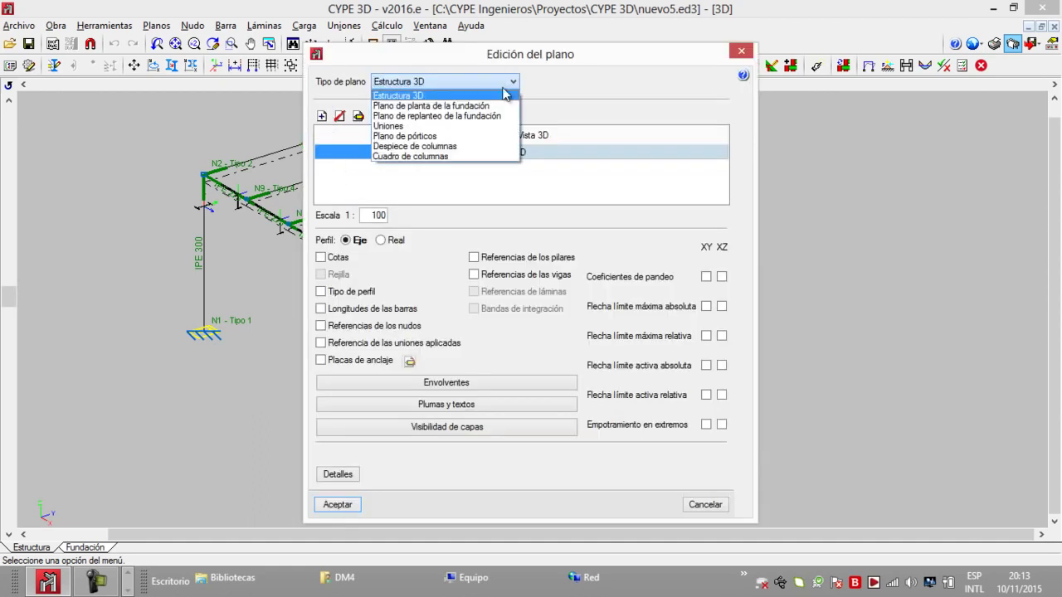
left_click(465, 147)
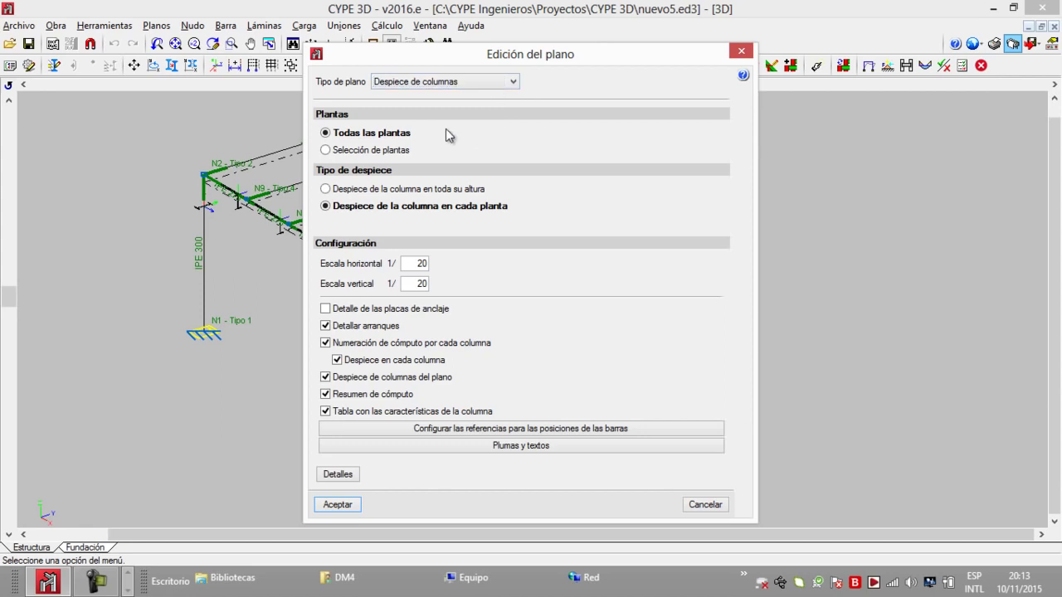
left_click(339, 504)
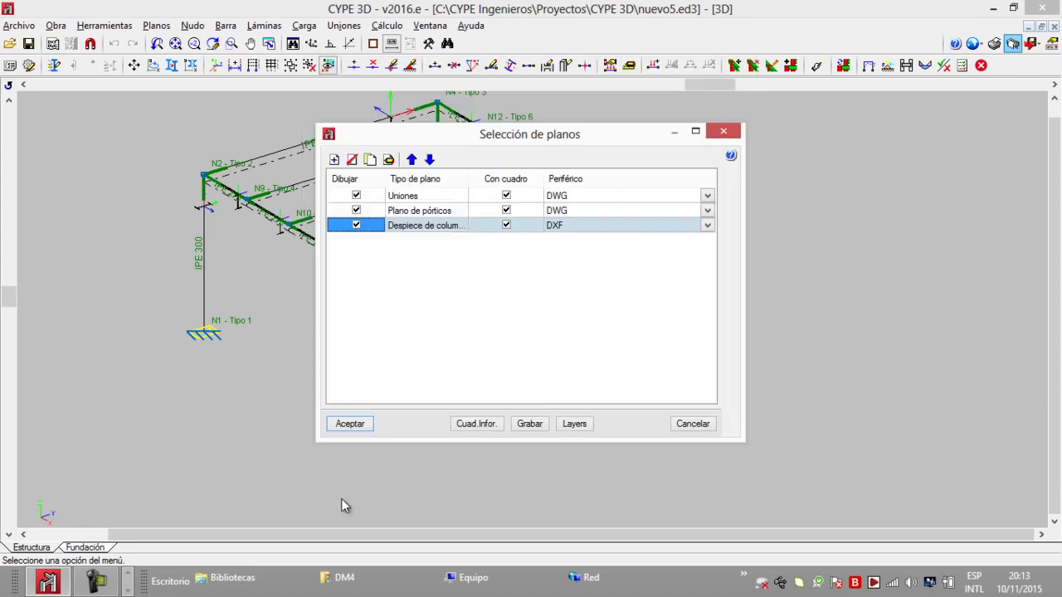
left_click(710, 227)
left_click(673, 249)
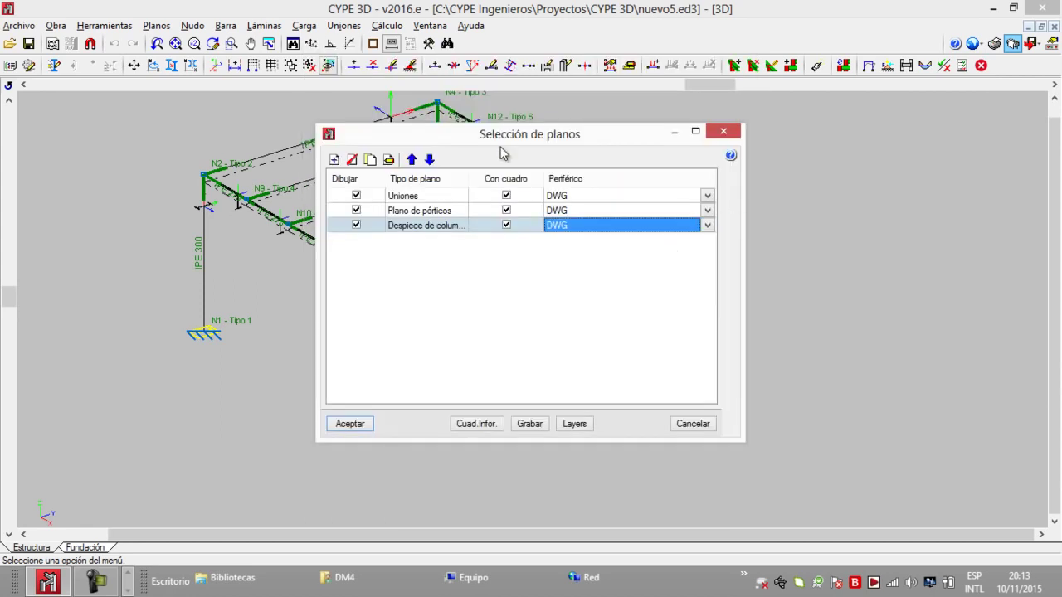
Add a Plano de planta de la fundación drawing at the default scale and set its output device to DWG.
left_click(352, 160)
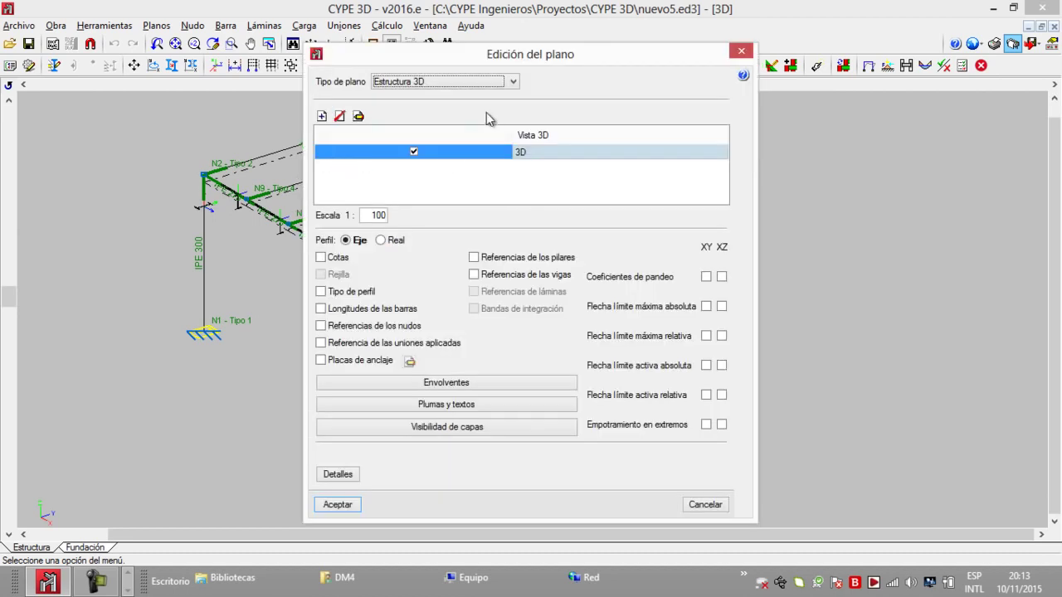
left_click(509, 82)
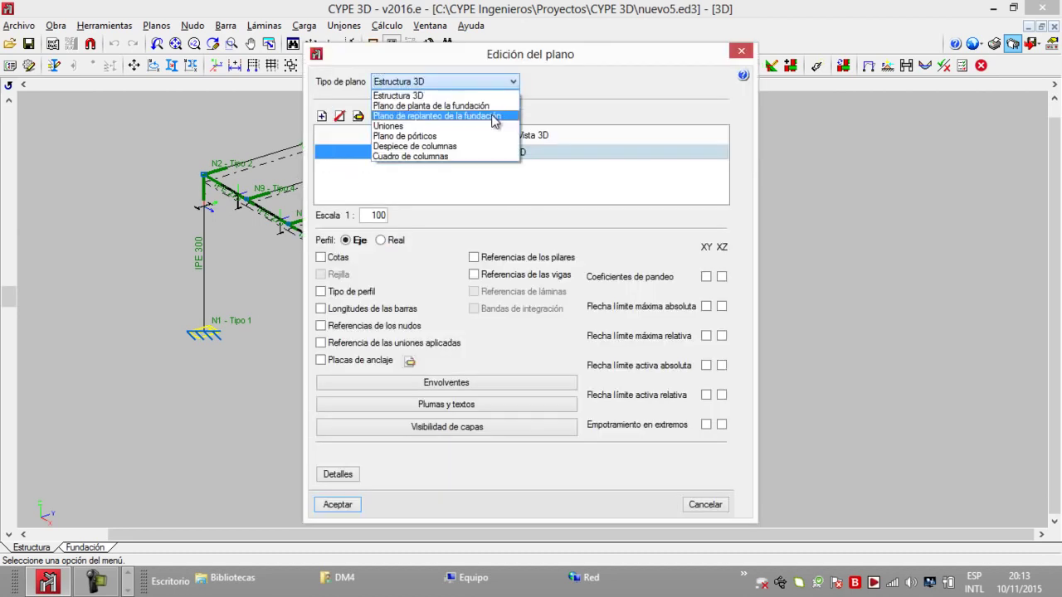
left_click(493, 108)
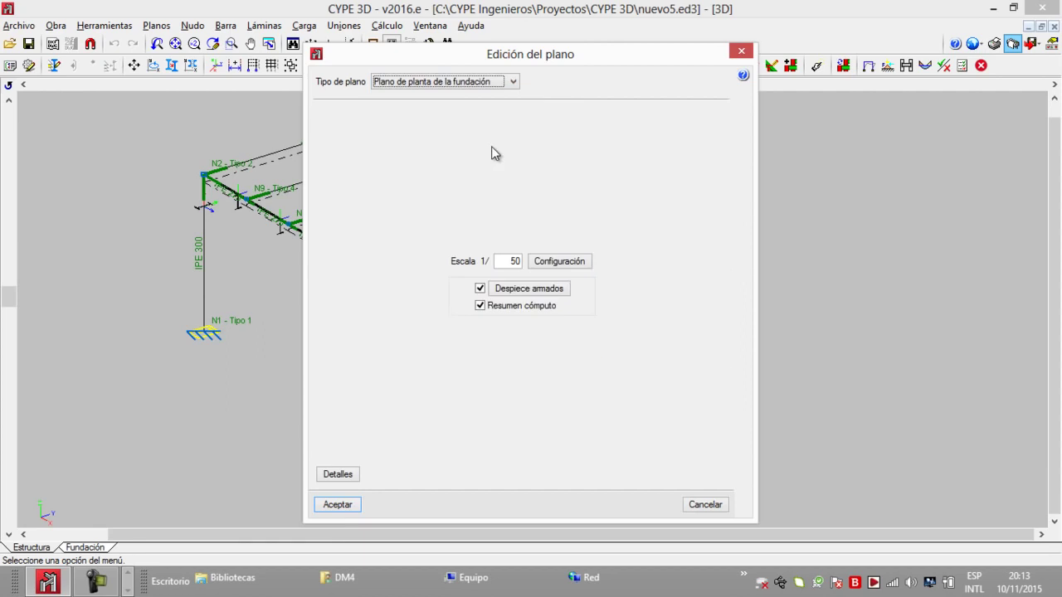
left_click(336, 505)
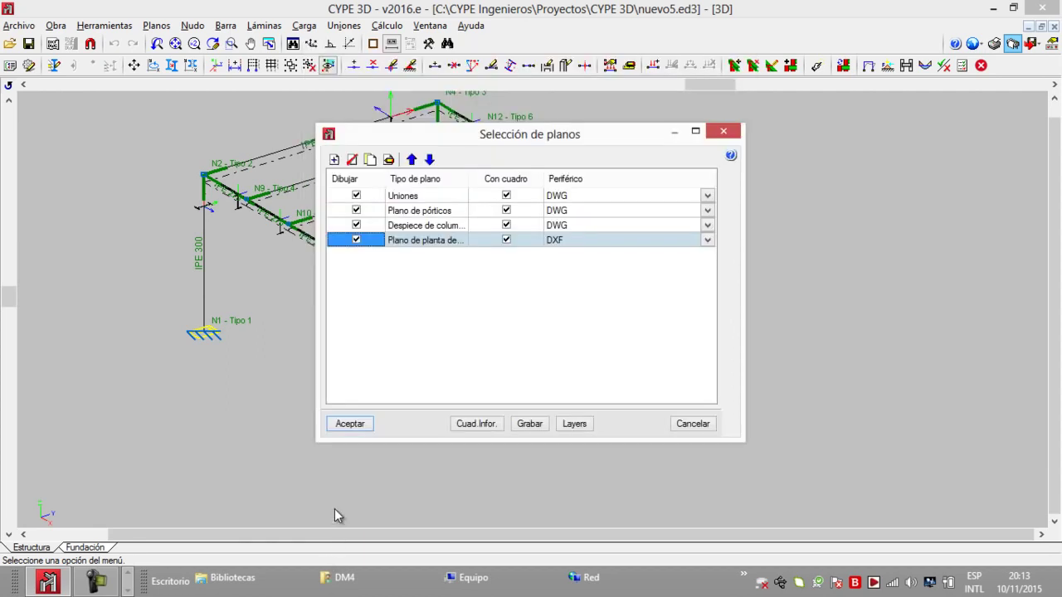
left_click(707, 239)
left_click(681, 263)
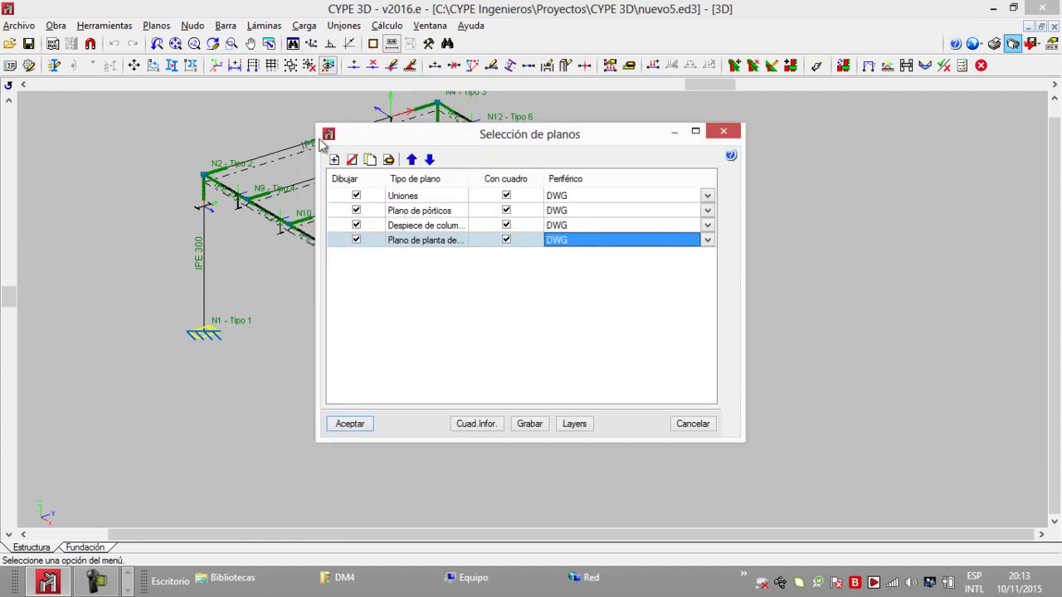
Add a Plano de replanteo de la fundación drawing with Punto fijo enabled and set its output device to DWG.
left_click(335, 160)
left_click(508, 83)
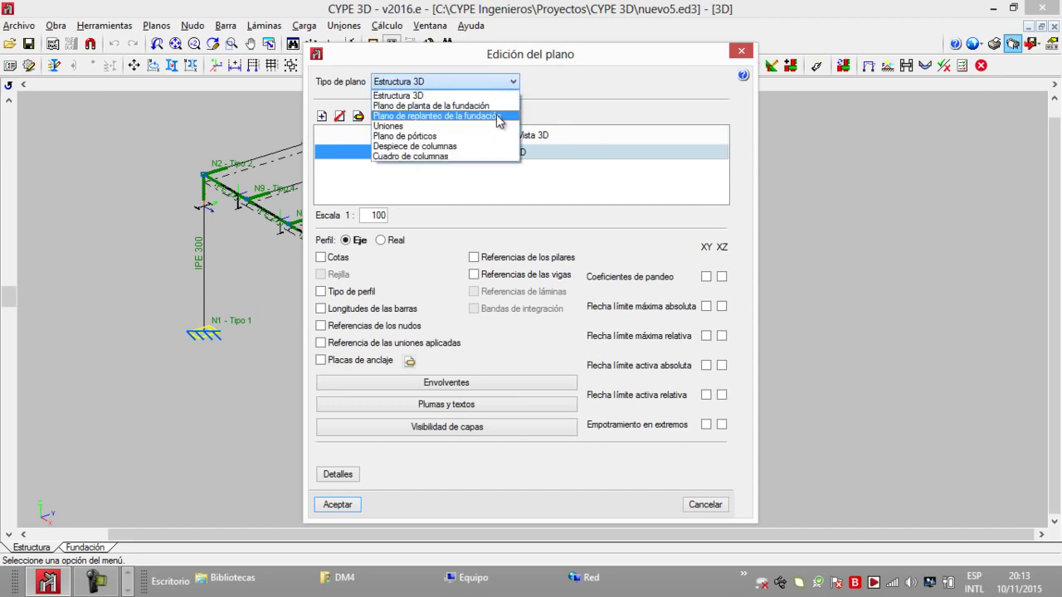
left_click(499, 116)
left_click(527, 276)
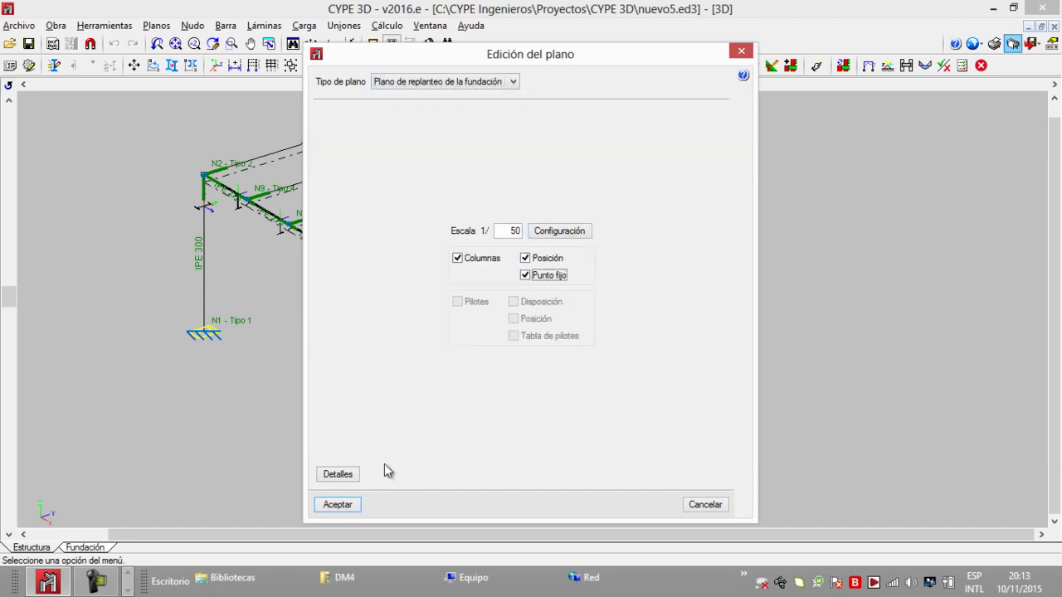
left_click(347, 504)
left_click(707, 255)
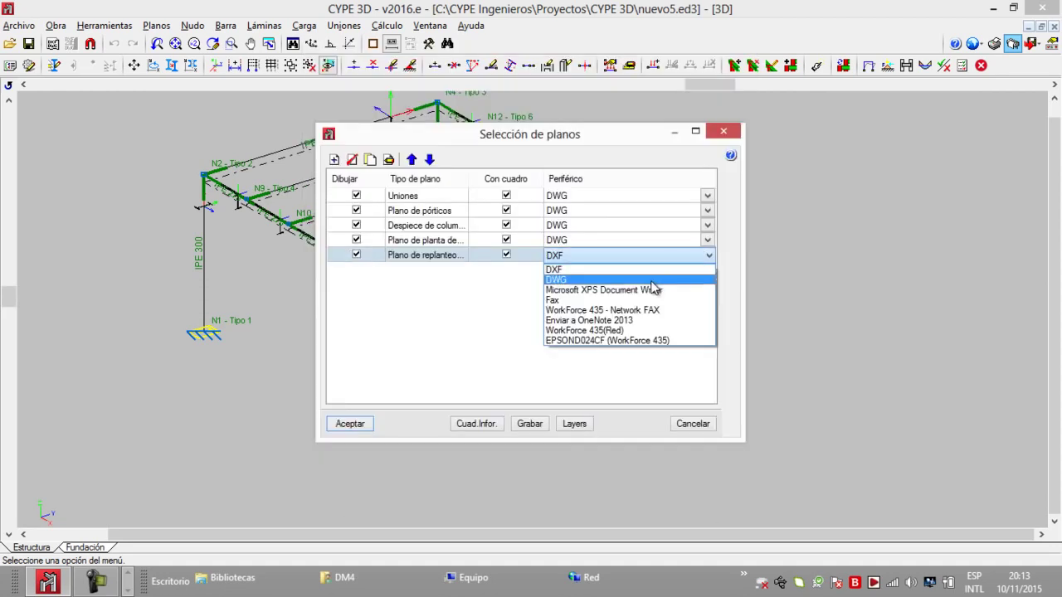
left_click(652, 279)
Add a Cuadro de columnas drawing including the anchor plate detail, output it to DWG, and generate the sheet composition.
left_click(333, 159)
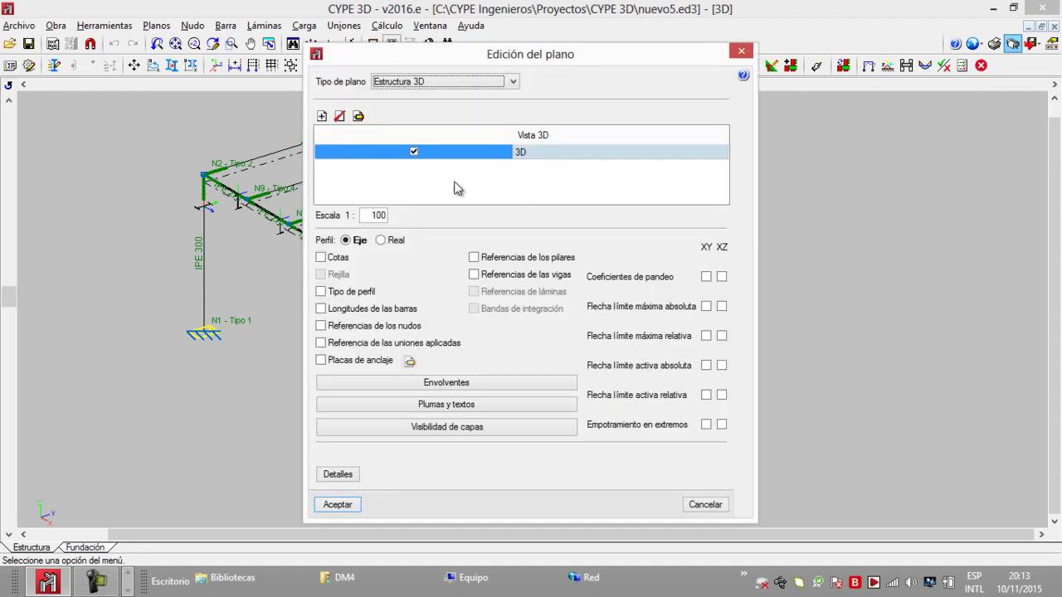
left_click(513, 82)
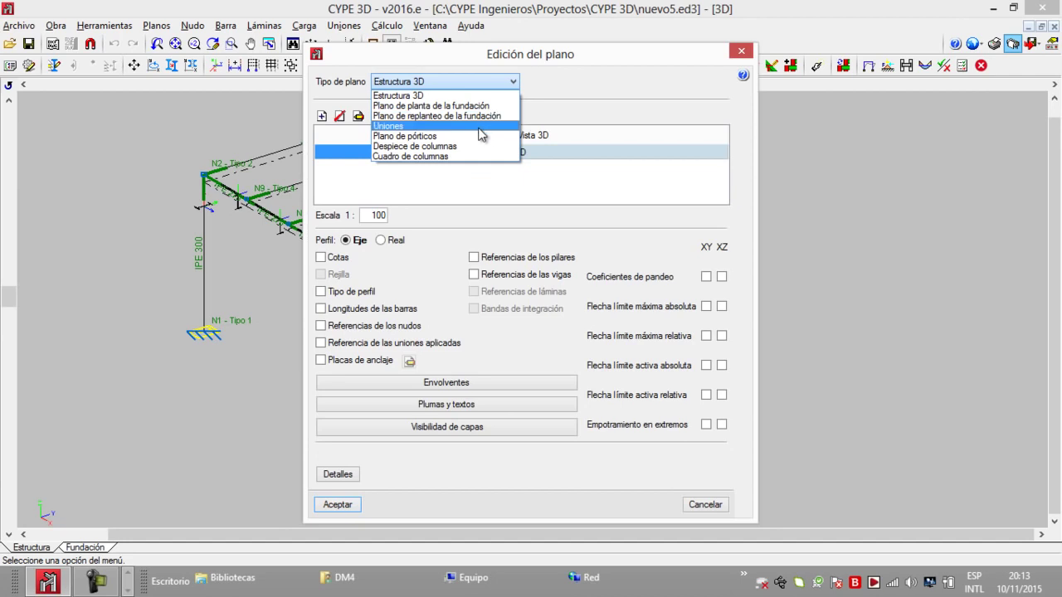
left_click(474, 157)
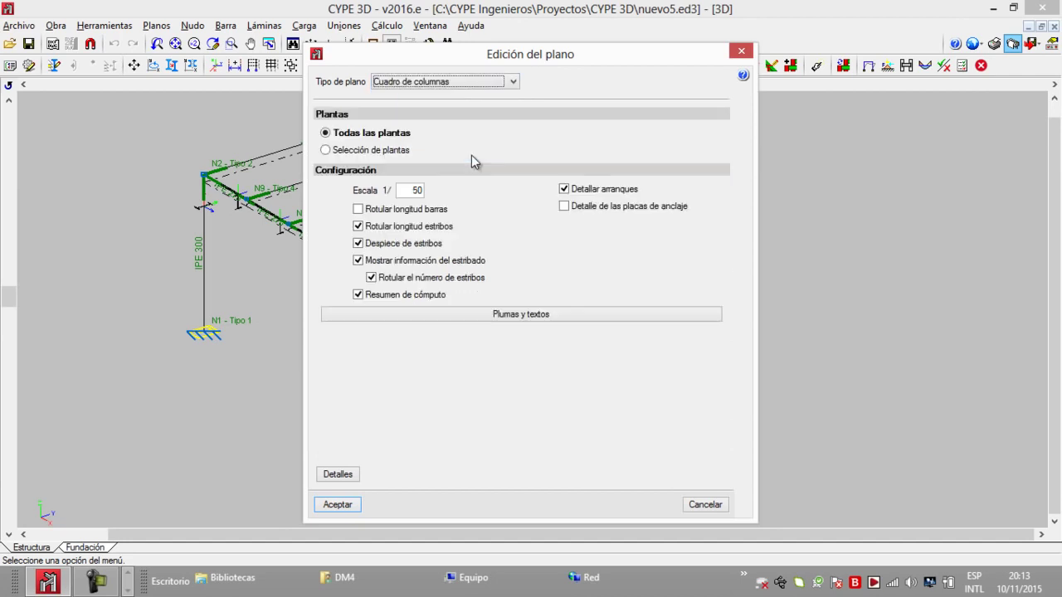
left_click(564, 207)
left_click(337, 505)
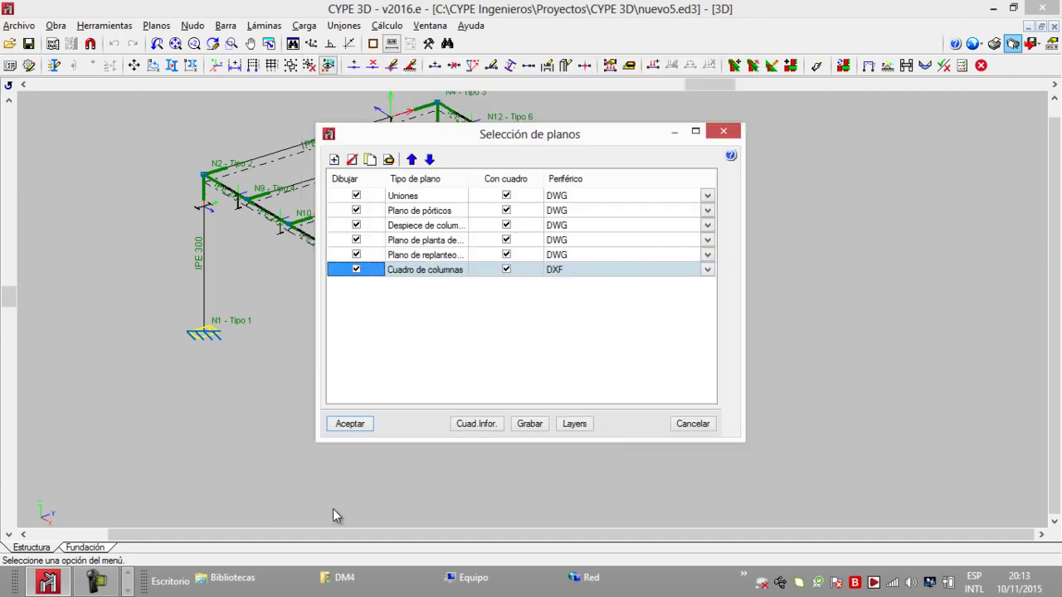
left_click(709, 270)
left_click(645, 295)
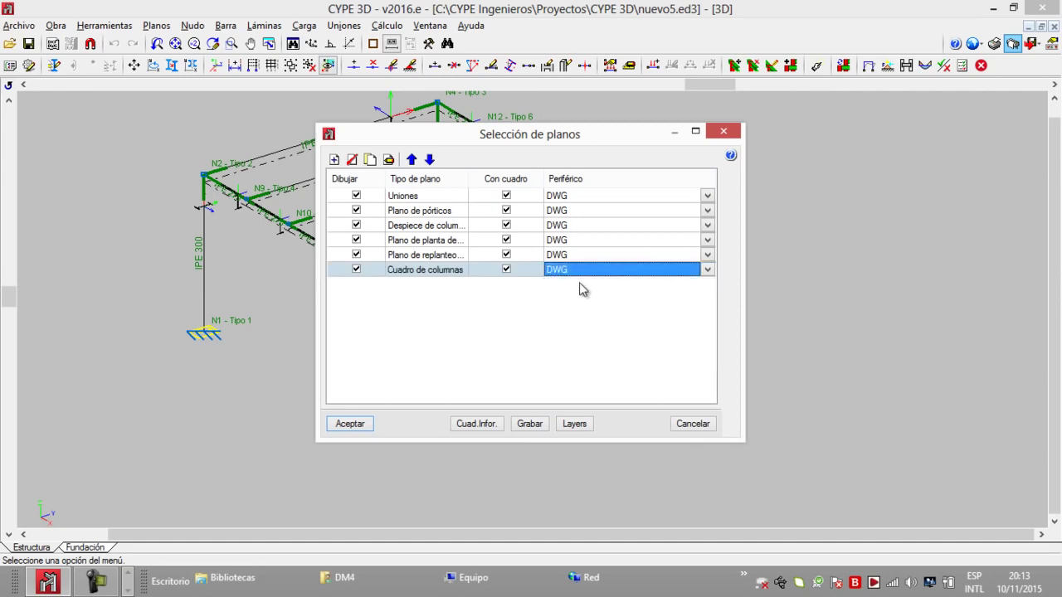
left_click(351, 425)
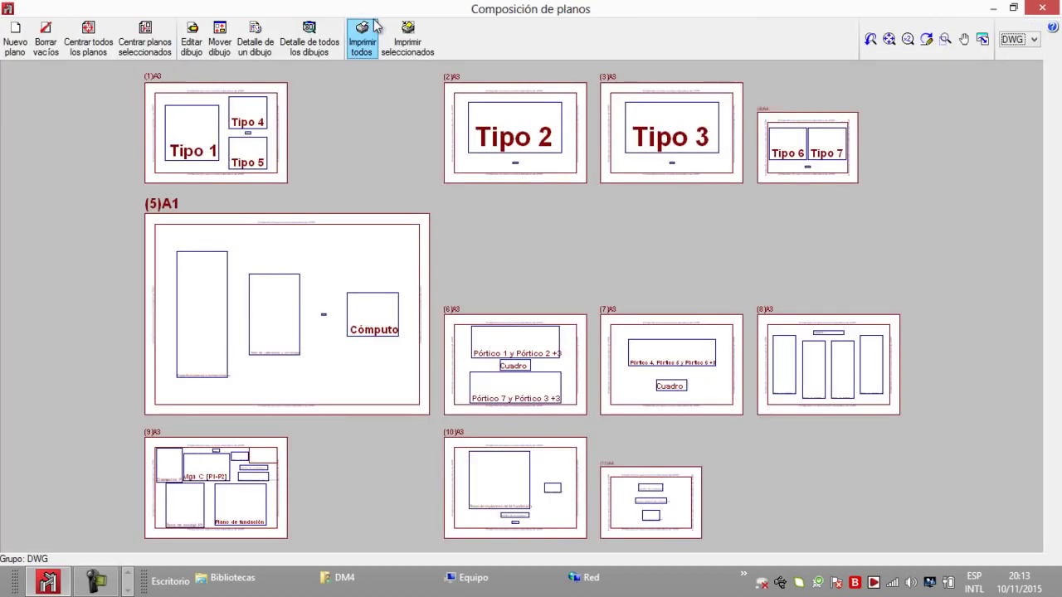
Show the detail of all drawings and examine the Tipo 2 joint's sections and weld details.
left_click(311, 43)
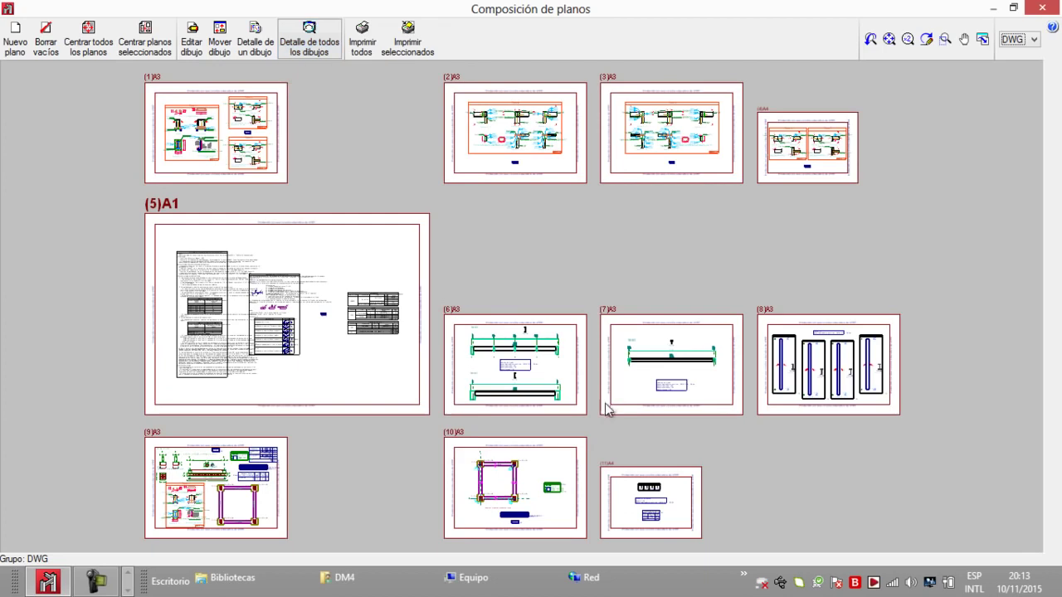
scroll(630, 124, "up", 5)
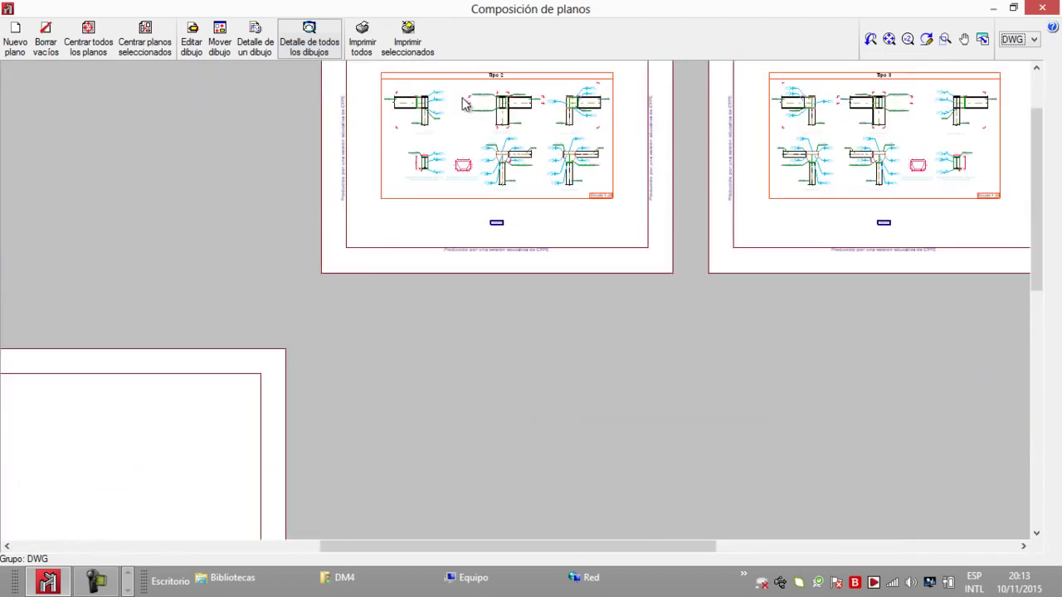
scroll(509, 104, "up", 4)
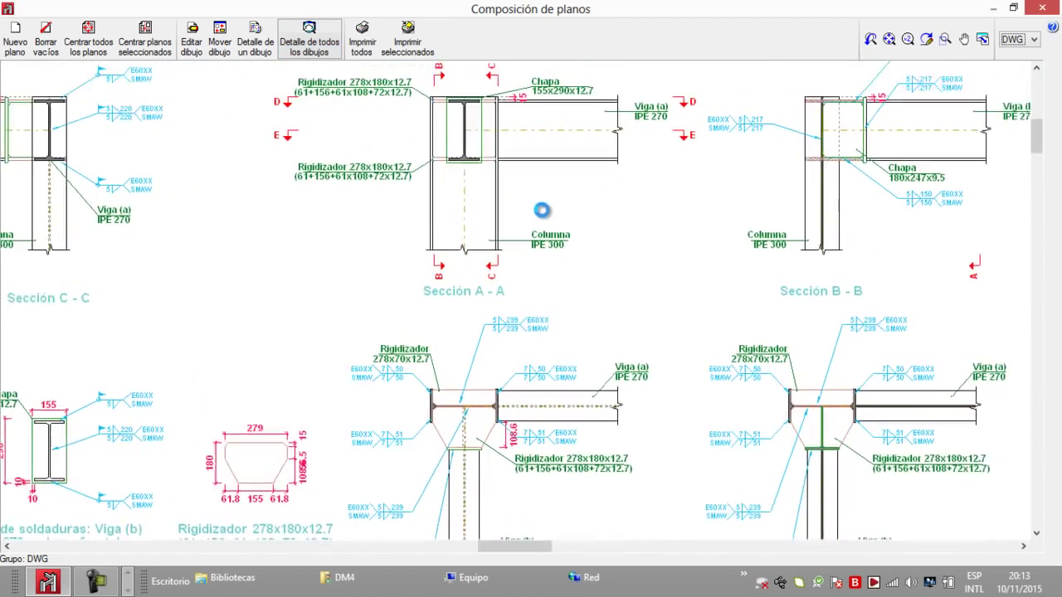
middle_click_drag(488, 229, 384, 232)
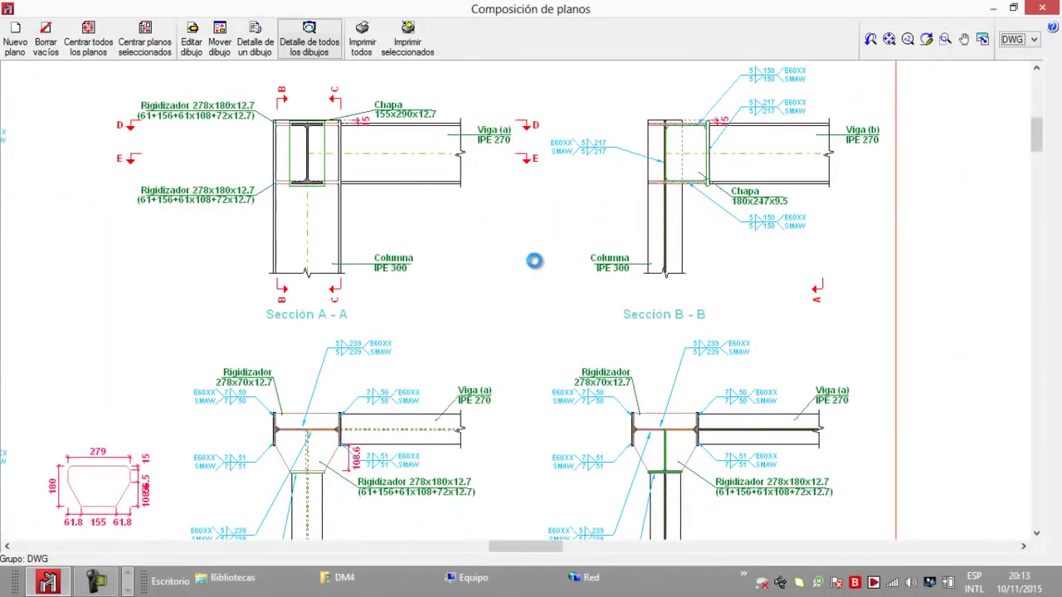
middle_click_drag(535, 258, 506, 222)
scroll(514, 232, "down", 3)
scroll(685, 237, "down", 2)
scroll(782, 274, "down", 3)
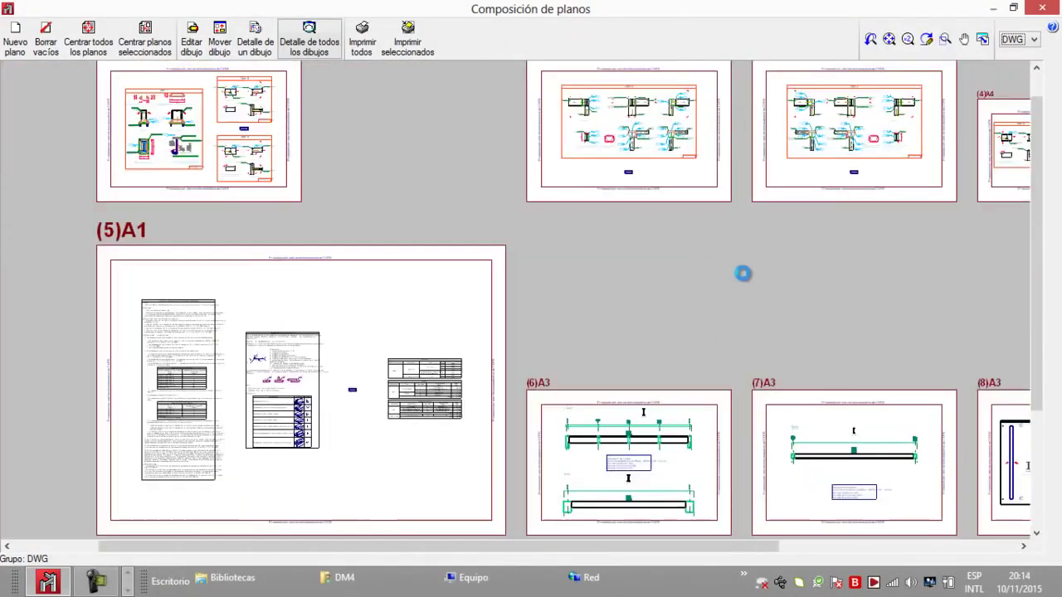
Examine the frame beam drawings on sheet 6 and the column breakdown drawings on sheet 8.
scroll(663, 268, "up", 6)
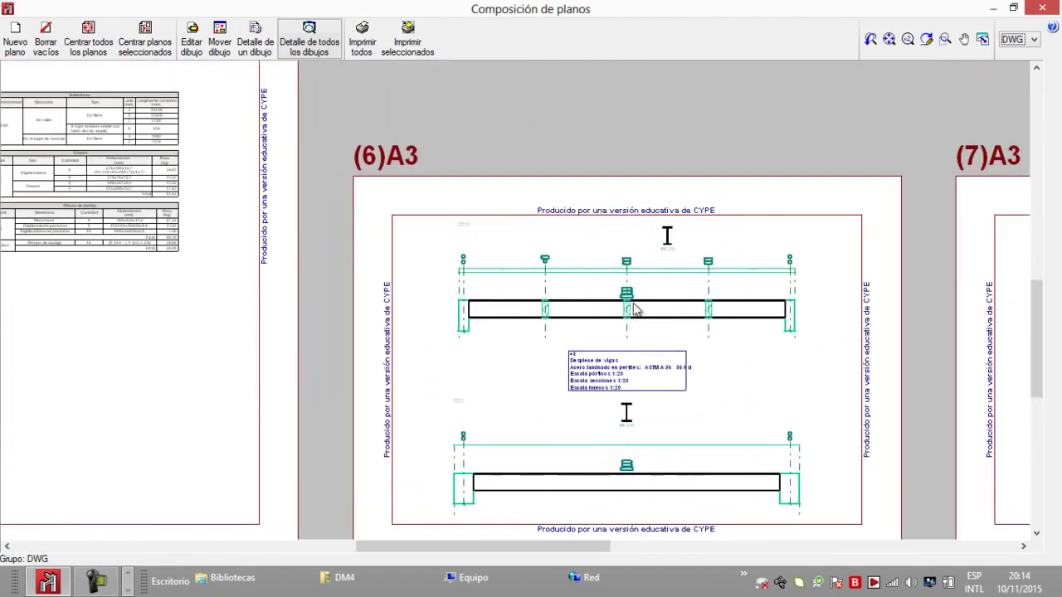
scroll(632, 322, "up", 1)
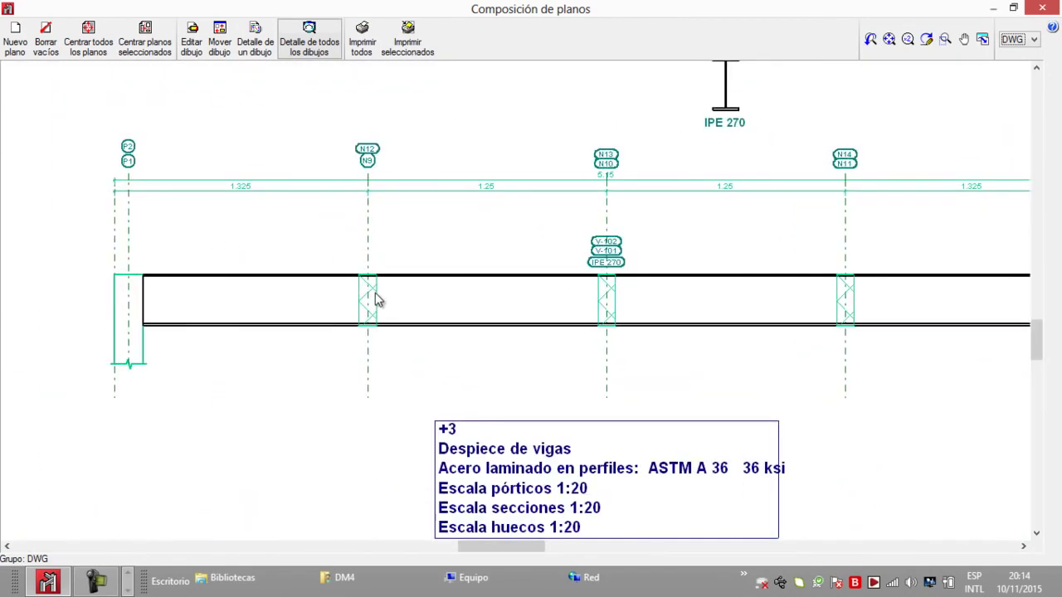
scroll(427, 299, "down", 1)
scroll(540, 290, "down", 4)
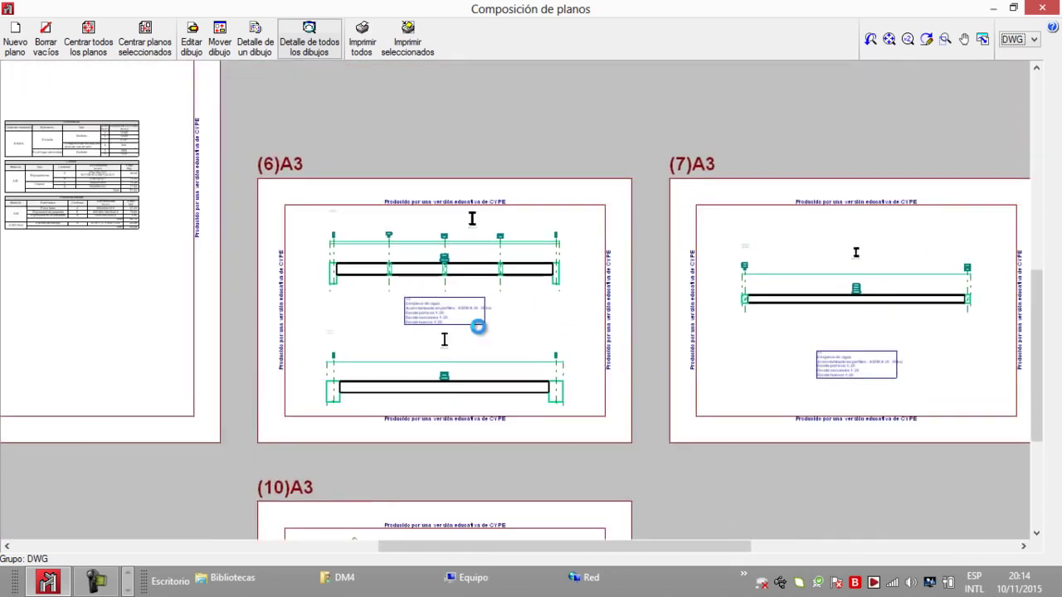
middle_click_drag(683, 361, 517, 306)
scroll(518, 306, "down", 2)
middle_click_drag(705, 318, 655, 219)
scroll(824, 144, "up", 1)
scroll(825, 144, "up", 4)
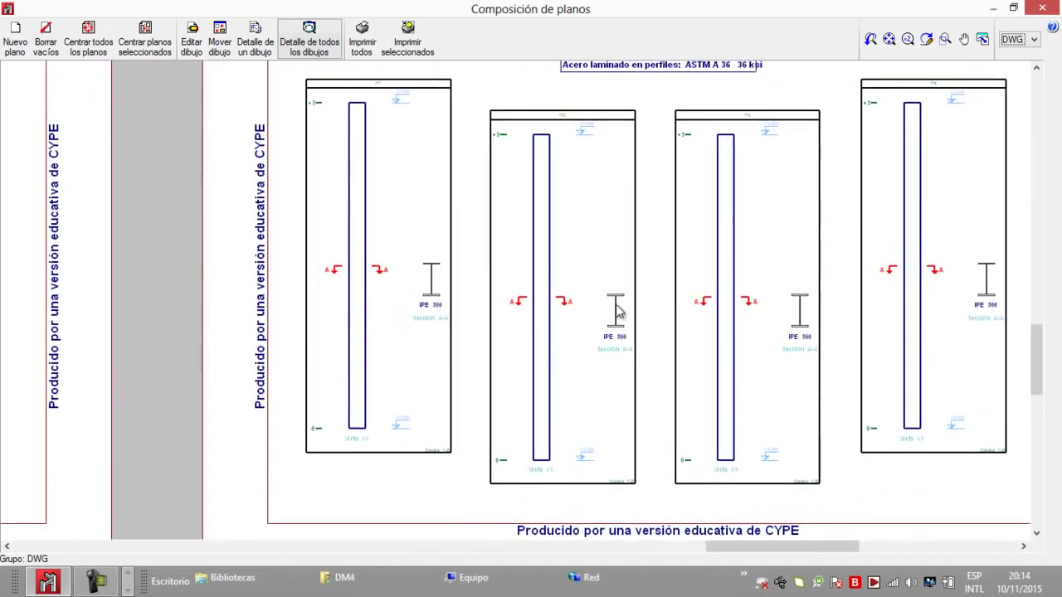
Examine the foundation setting-out plan on sheet 10, including the dimensions around footing P2.
scroll(620, 299, "down", 3)
middle_click_drag(580, 280, 813, 227)
scroll(578, 295, "down", 1)
middle_click_drag(578, 294, 684, 270)
scroll(495, 379, "up", 3)
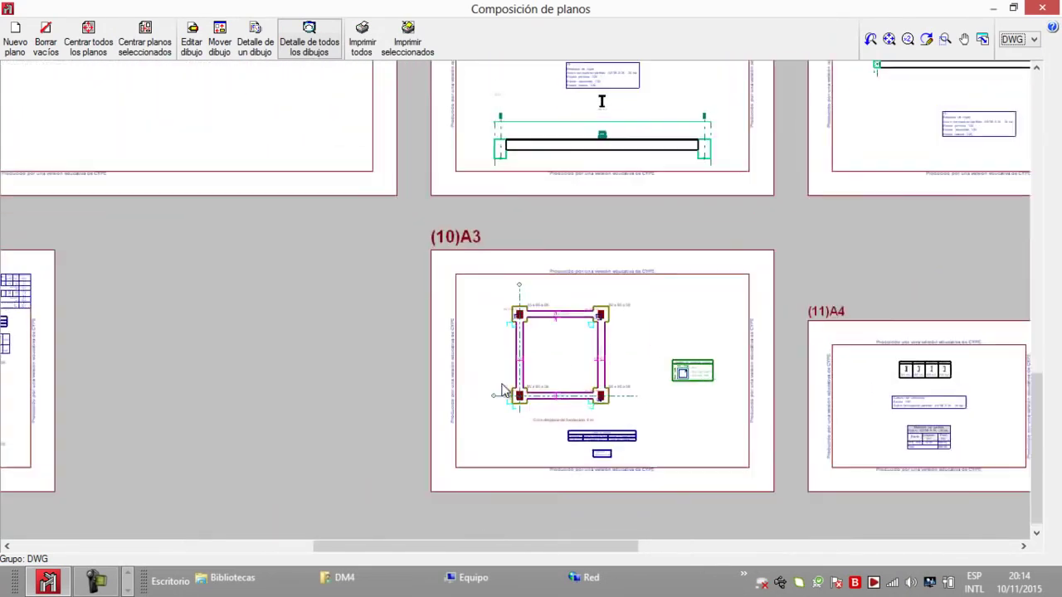
scroll(555, 376, "up", 1)
scroll(490, 203, "up", 4)
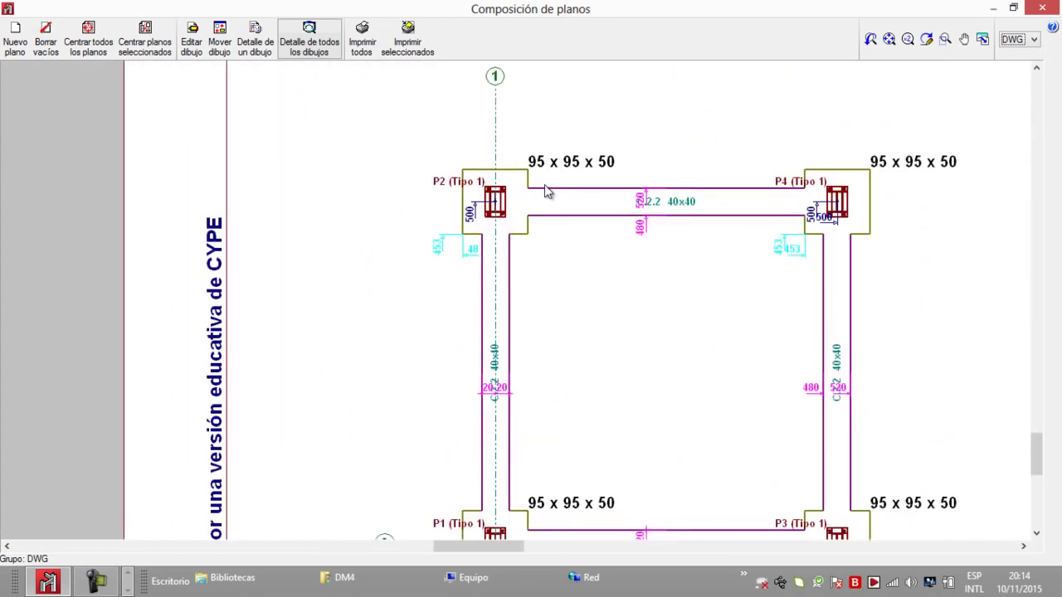
scroll(422, 192, "down", 4)
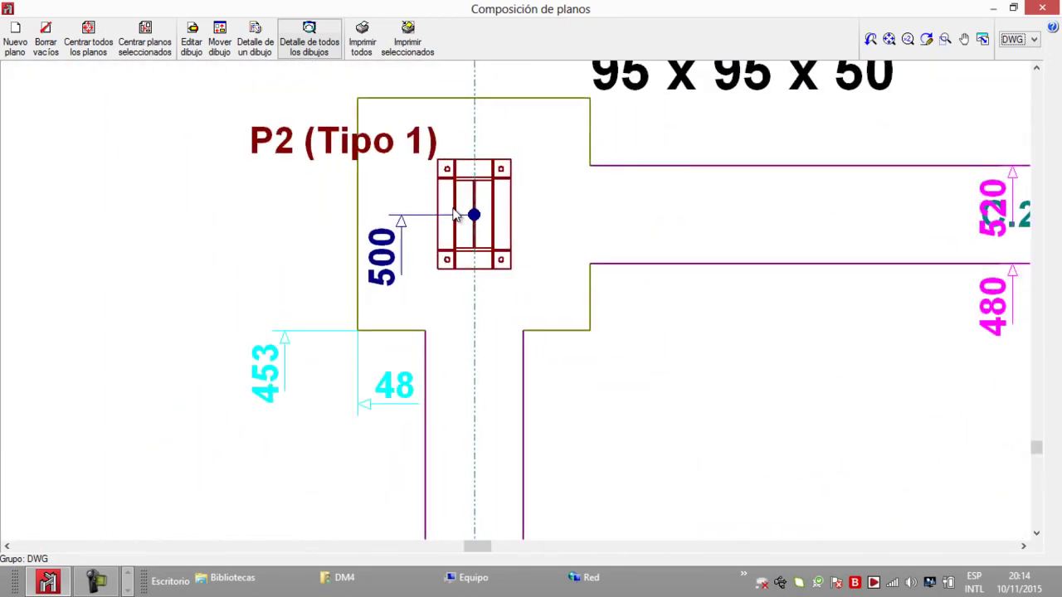
Examine the foundation sheet's tie beam reinforcement detail and the foundation plan beside it.
middle_click_drag(405, 202, 906, 207)
middle_click_drag(382, 221, 804, 213)
scroll(412, 213, "down", 2)
scroll(483, 225, "up", 1)
scroll(419, 356, "up", 4)
mouse_move(431, 367)
middle_mouse_down()
mouse_move(486, 265)
mouse_move(483, 342)
mouse_move(462, 351)
middle_mouse_up()
scroll(462, 352, "down", 6)
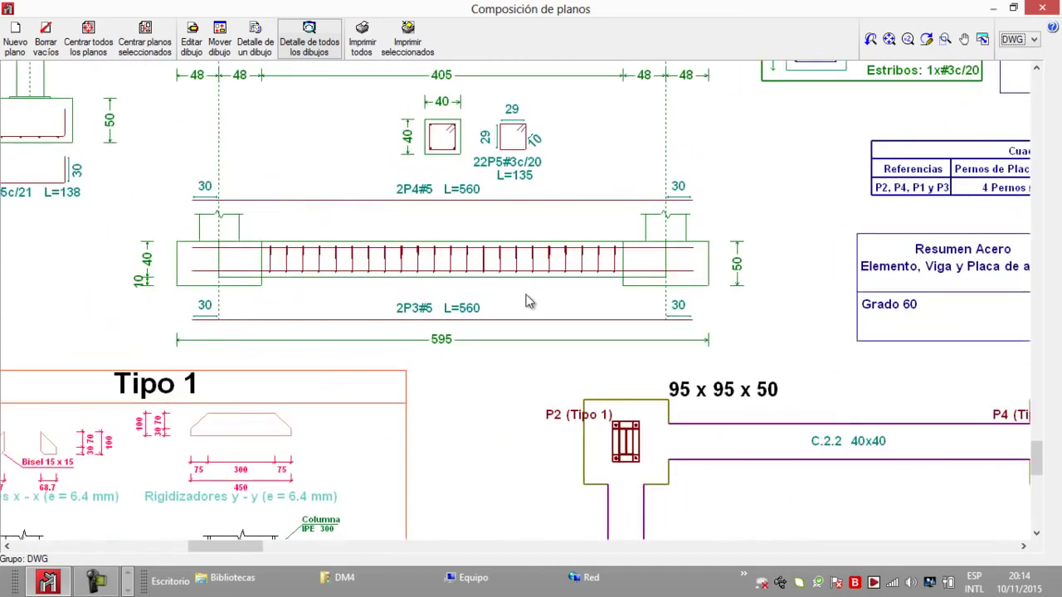
Return to the overview of all composed sheets, and close the drawing composition and the drawing selection.
scroll(483, 299, "down", 2)
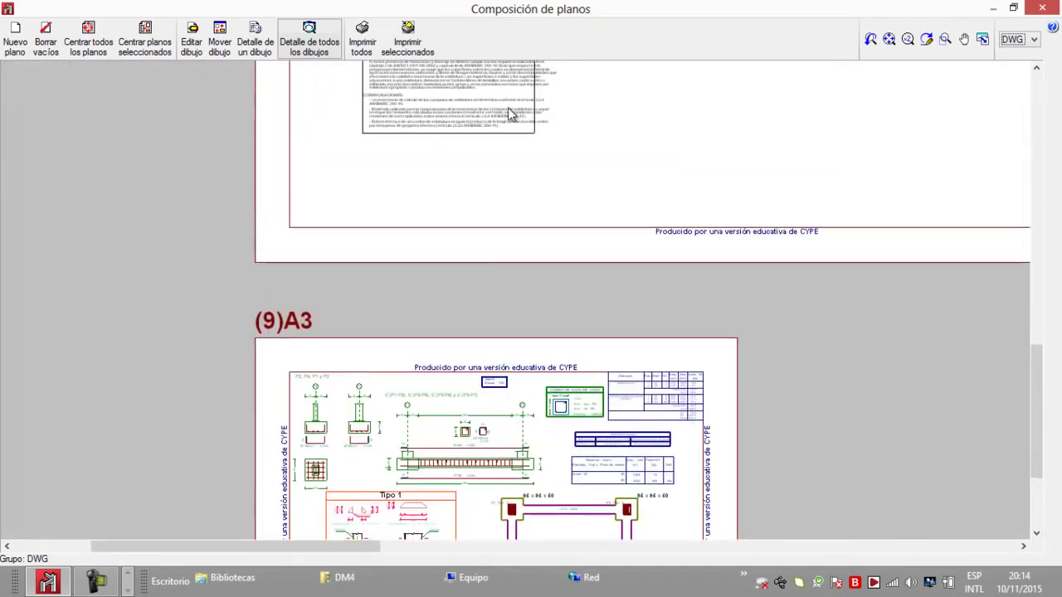
scroll(490, 355, "down", 3)
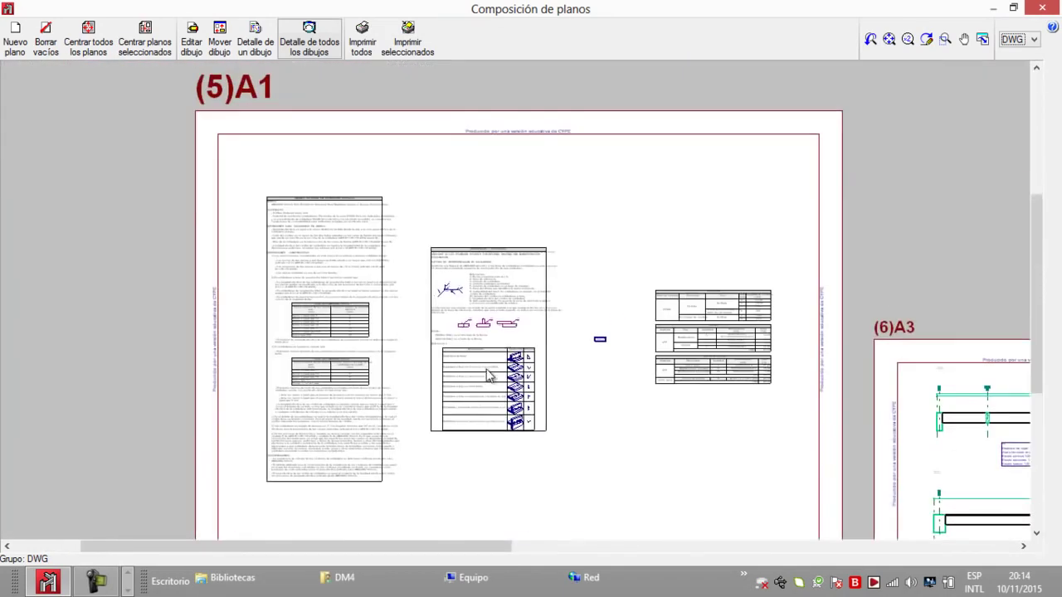
scroll(497, 389, "down", 4)
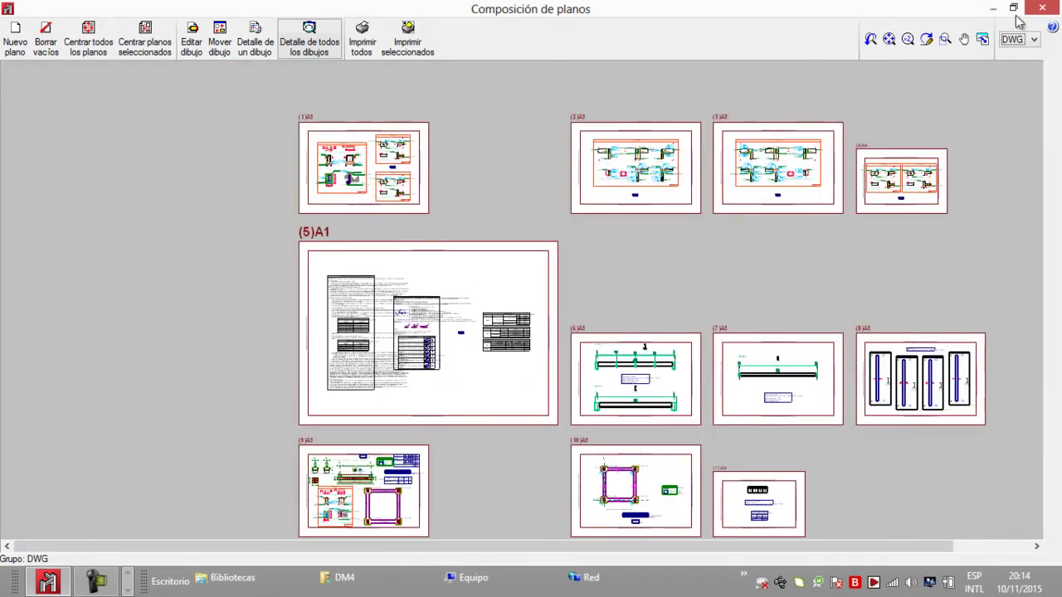
left_click(1042, 8)
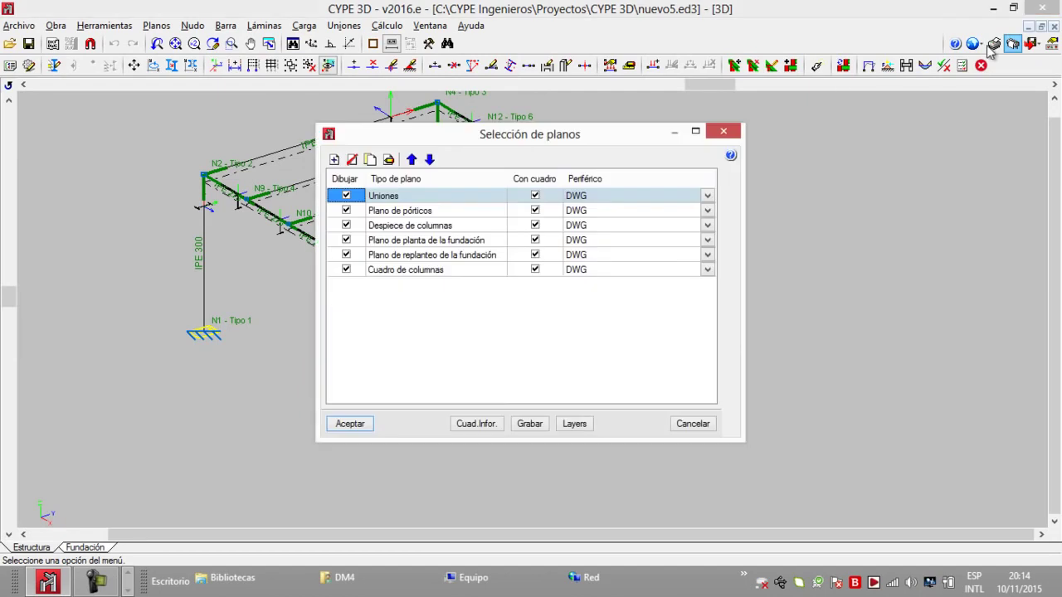
left_click(724, 132)
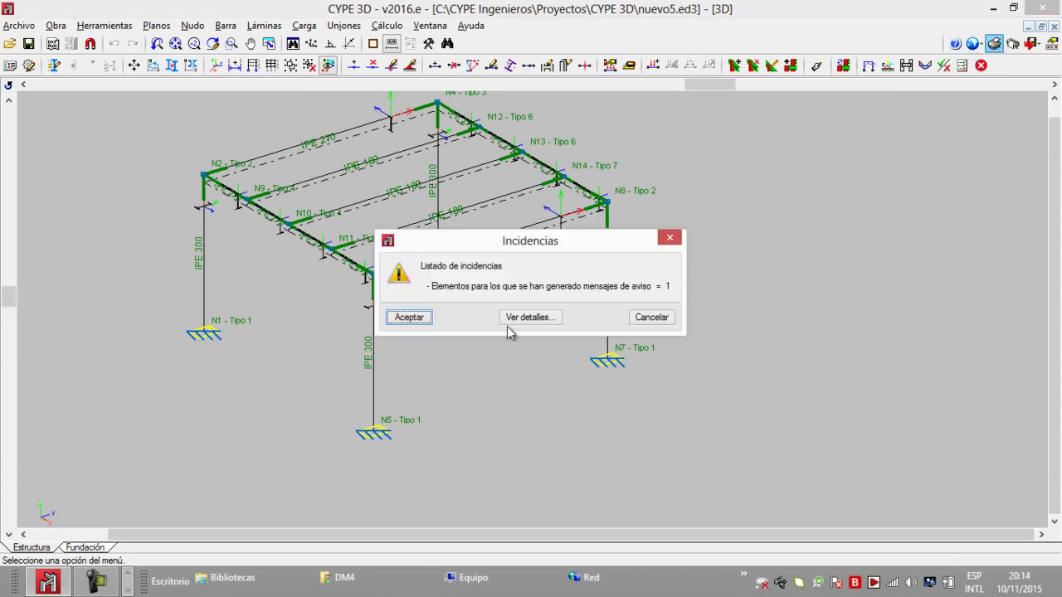
Open the project's report selection, accepting the incidents notice, and exclude the index, job data, structure and foundation chapters.
left_click(411, 317)
left_click_drag(676, 270, 477, 235)
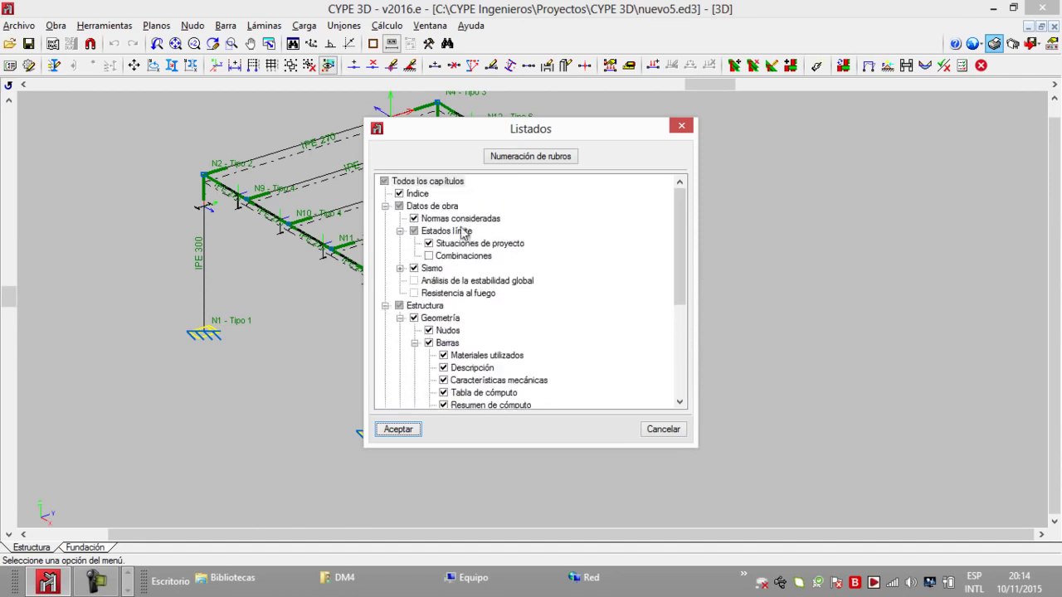
left_click(399, 194)
left_click(414, 218)
left_click(429, 243)
left_click(414, 268)
left_click(414, 318)
scroll(443, 343, "down", 5)
left_click(429, 331)
left_click(429, 343)
left_click(429, 368)
left_click(399, 392)
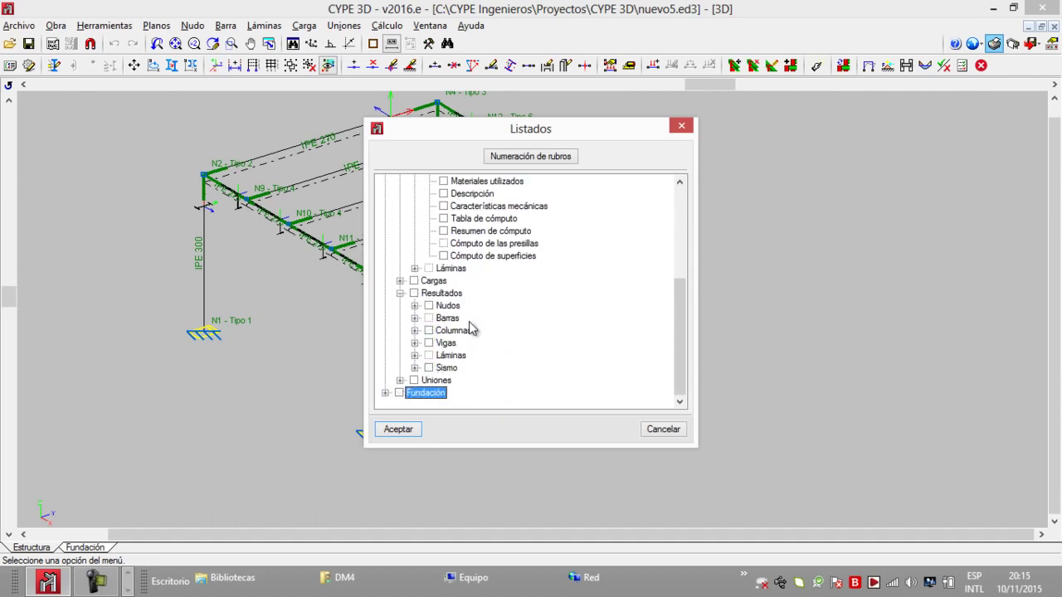
Include the seismic results (Sismo) and the bars' Resumen de cómputo, and generate the report.
left_click(429, 368)
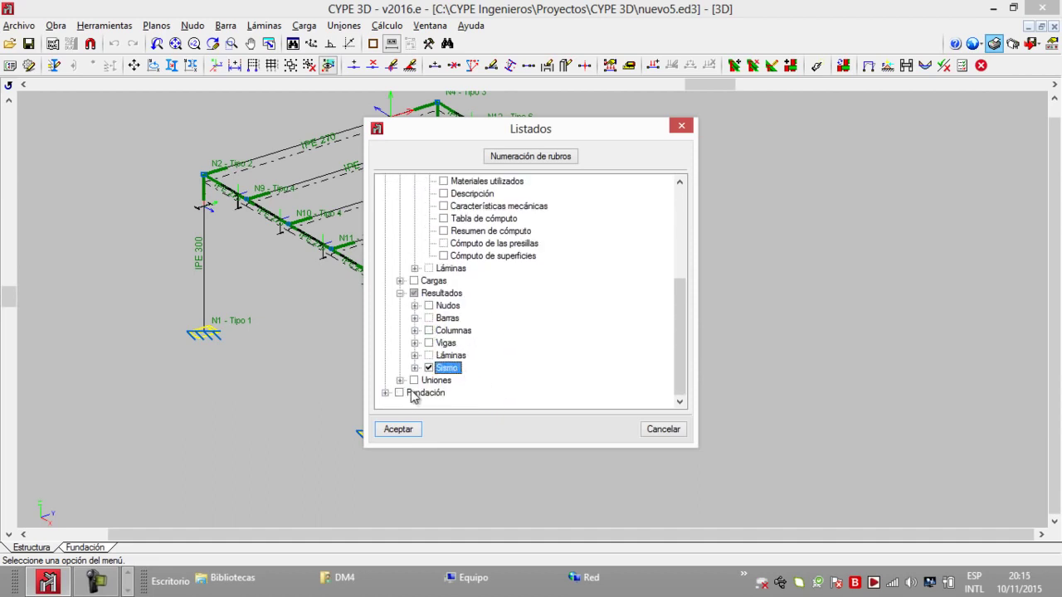
scroll(682, 354, "up", 1)
left_click(444, 269)
scroll(605, 299, "up", 4)
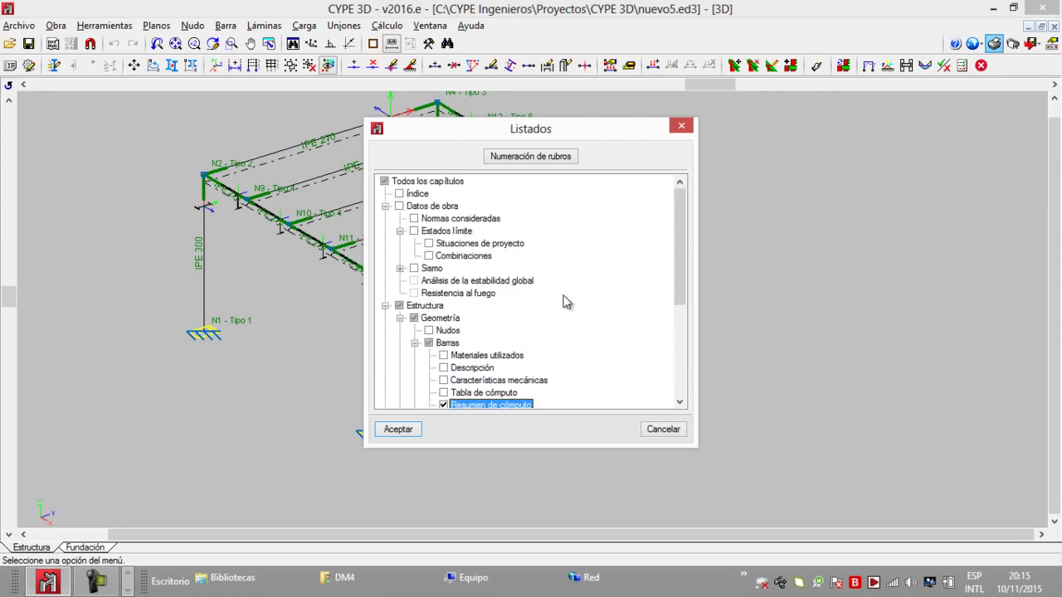
scroll(675, 290, "down", 1)
scroll(677, 267, "up", 1)
left_click_drag(684, 294, 668, 388)
left_click(398, 430)
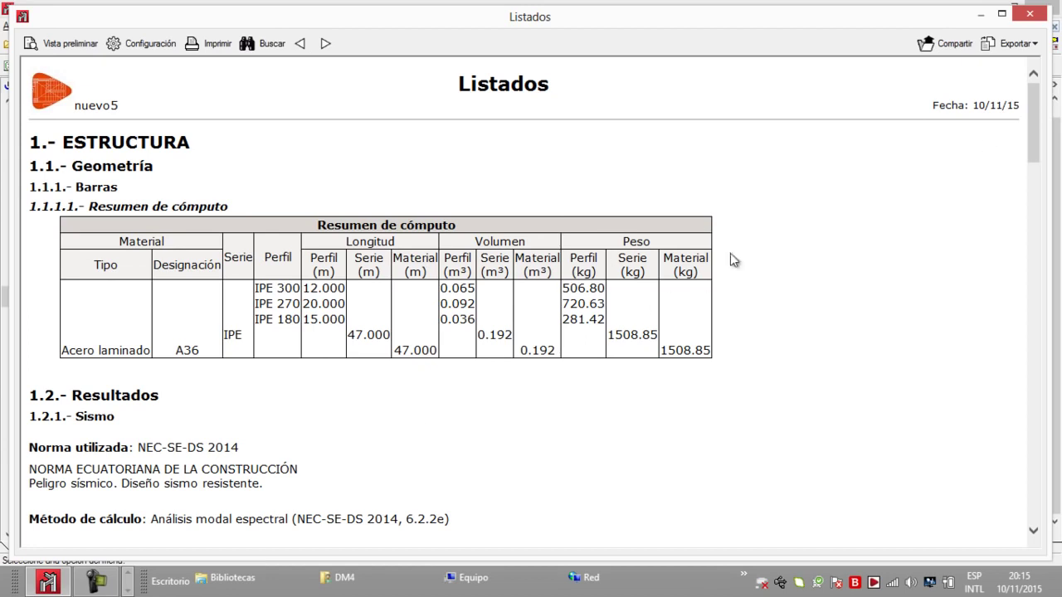
Examine the bar quantity summary, including the total steel weight, the steel designation and the rows of the IPE profiles.
left_click_drag(670, 353, 715, 357)
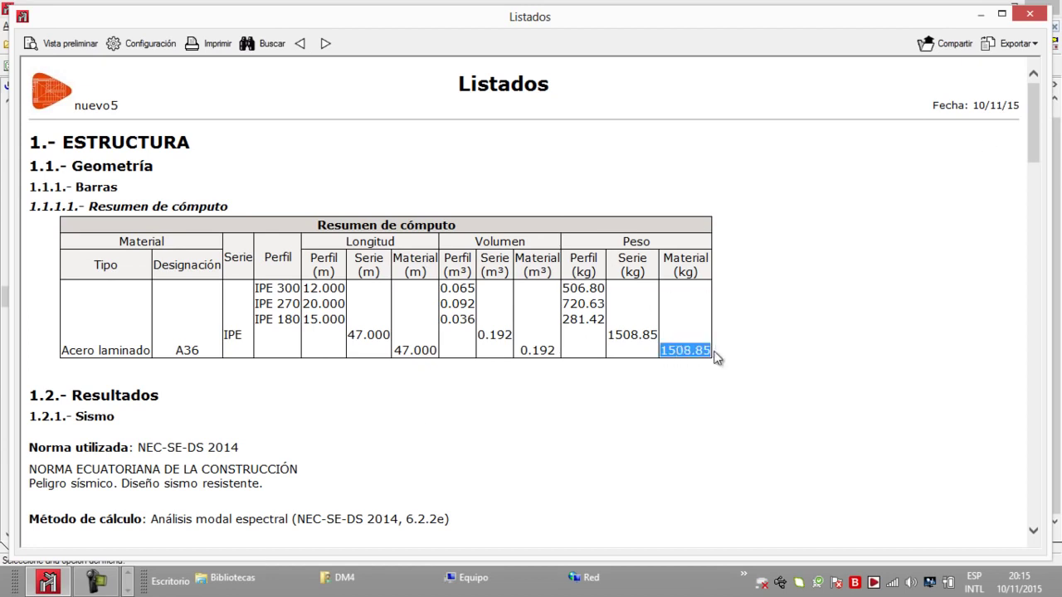
left_click_drag(193, 345, 164, 347)
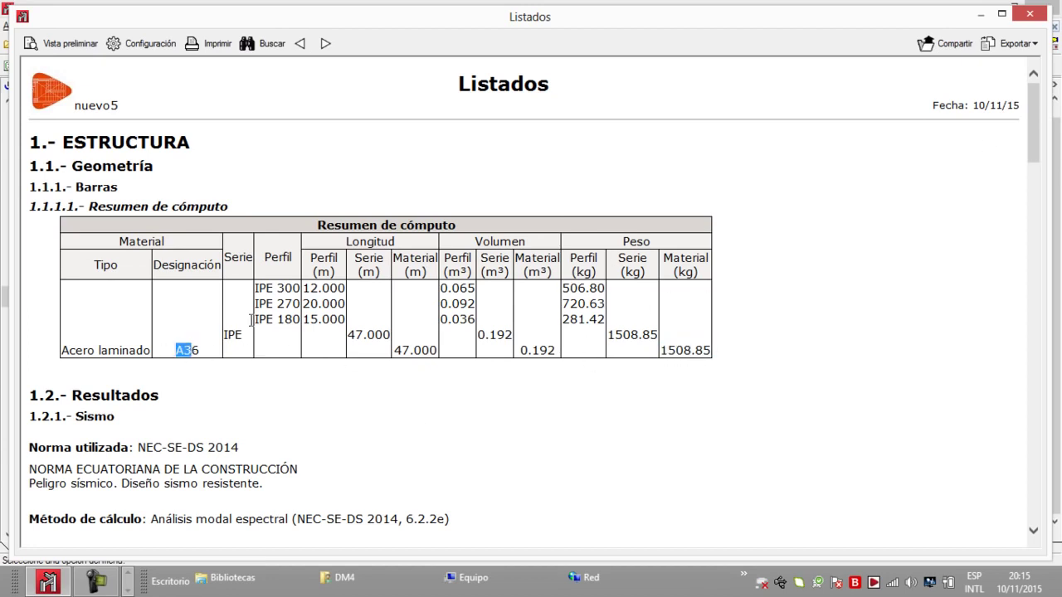
left_click_drag(264, 286, 462, 288)
left_click_drag(558, 286, 601, 297)
left_click(298, 305)
left_click_drag(285, 321, 300, 321)
double_click(287, 289)
left_click(530, 340)
Examine the report's seismic spectrum parameters and modal participation coefficients, and close the report and its chapter selection.
scroll(539, 373, "down", 5)
scroll(535, 375, "up", 2)
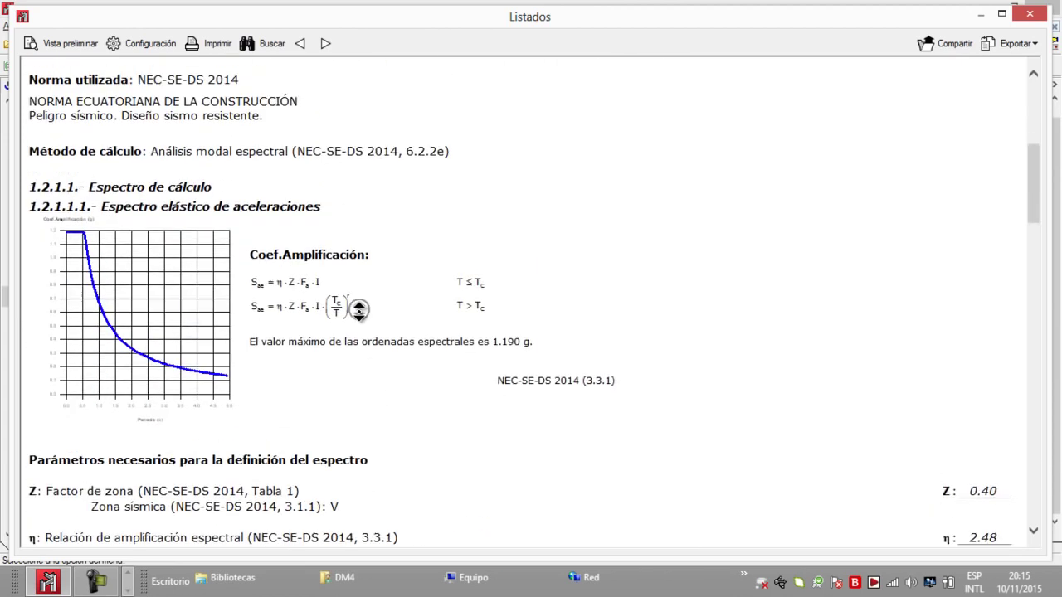
scroll(483, 435, "down", 4)
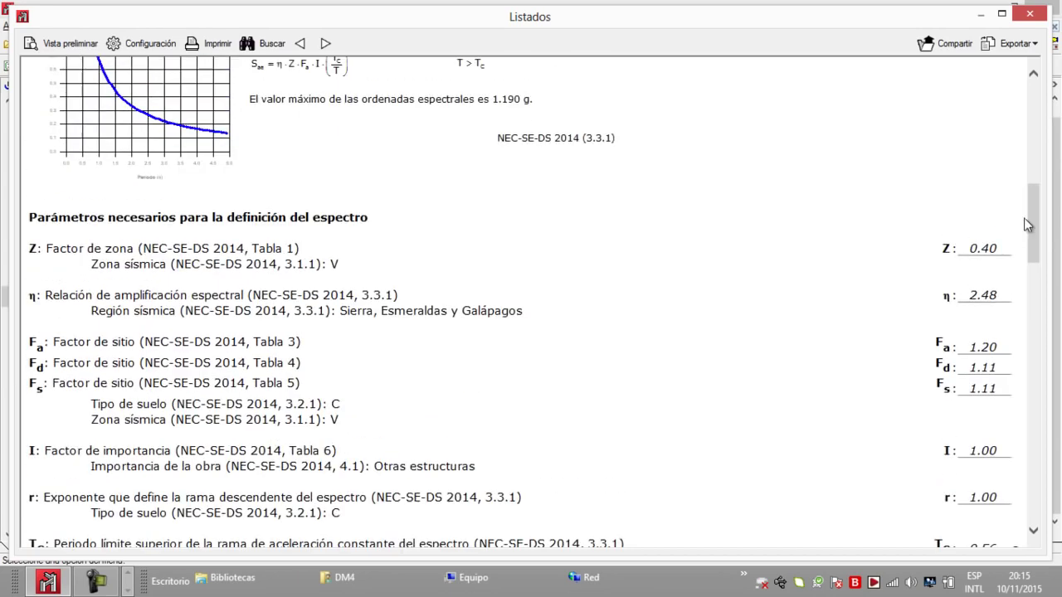
left_click_drag(1040, 246, 1032, 415)
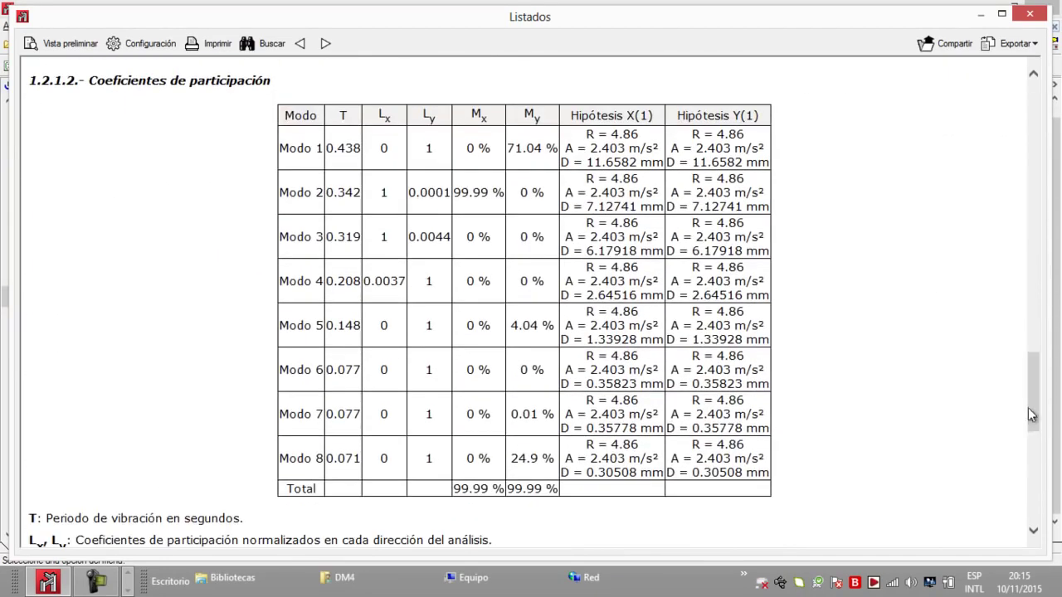
double_click(511, 153)
double_click(491, 192)
left_click_drag(495, 191, 508, 192)
left_click_drag(1037, 392, 1050, 118)
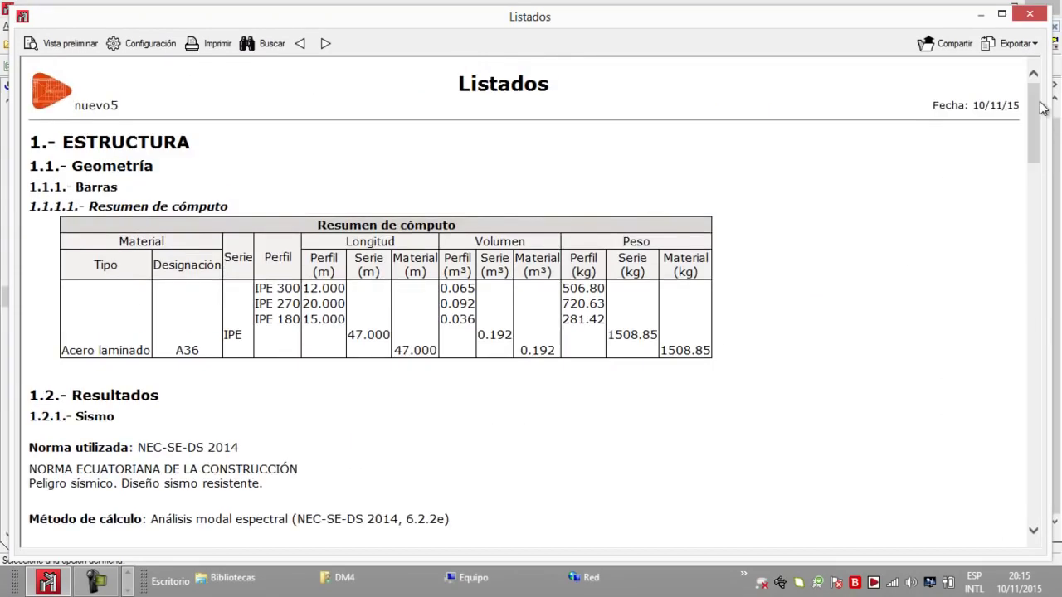
left_click(1026, 16)
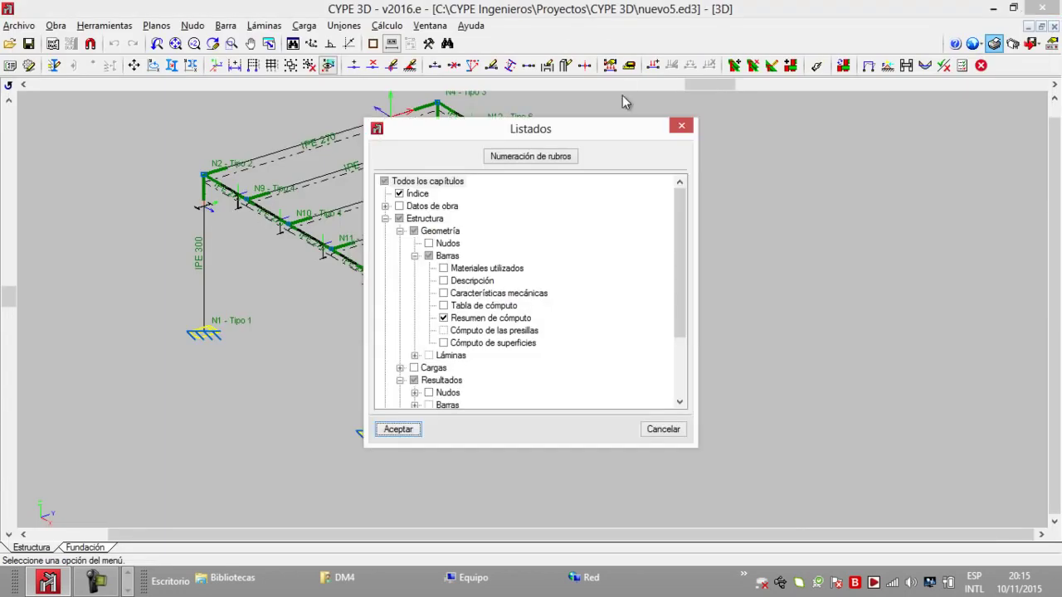
left_click(683, 127)
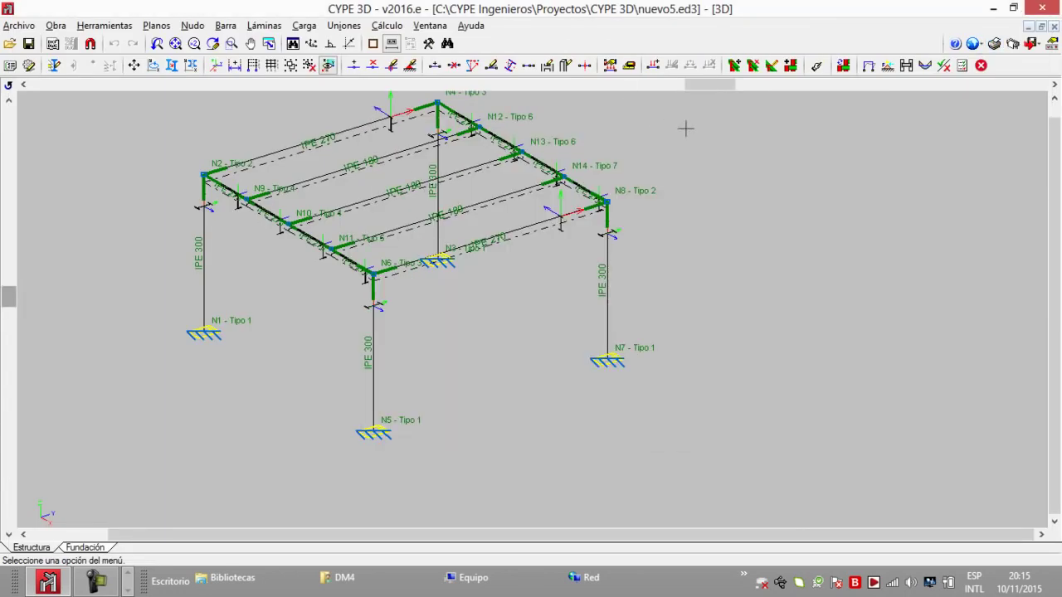
Show the displacements of column N5/N6 for the simple load case Sismo X, Modo 1.
left_click_drag(696, 83, 676, 83)
middle_click_drag(560, 135, 562, 184)
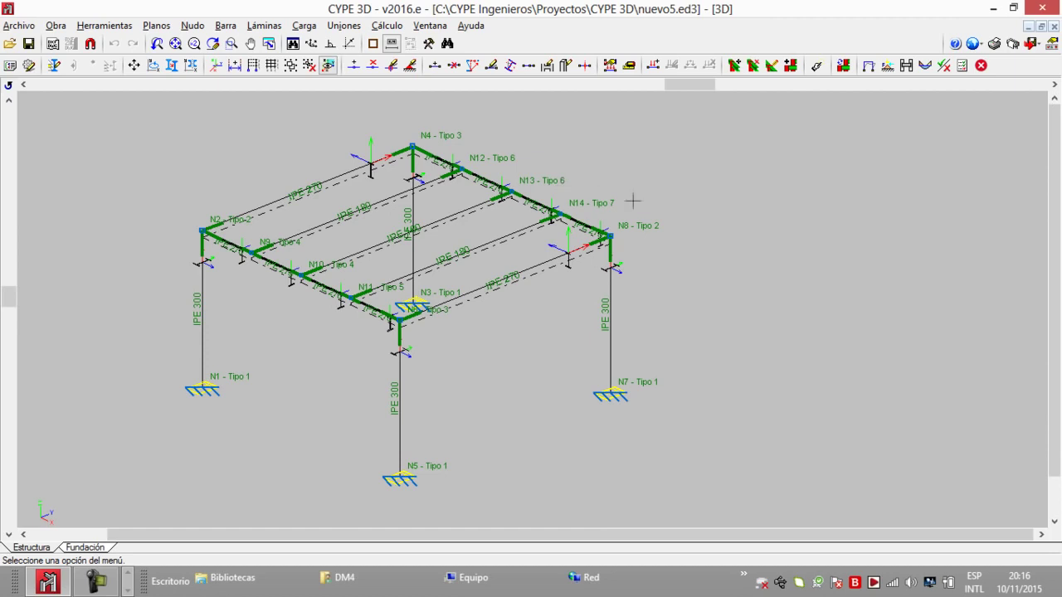
middle_click_drag(421, 259, 412, 245)
left_click(399, 28)
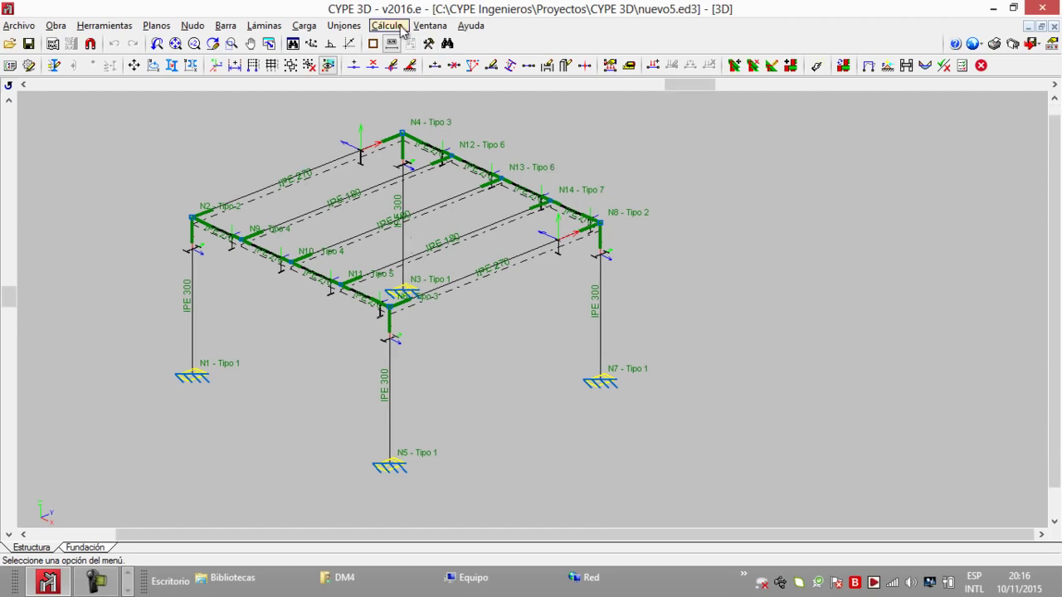
left_click(446, 125)
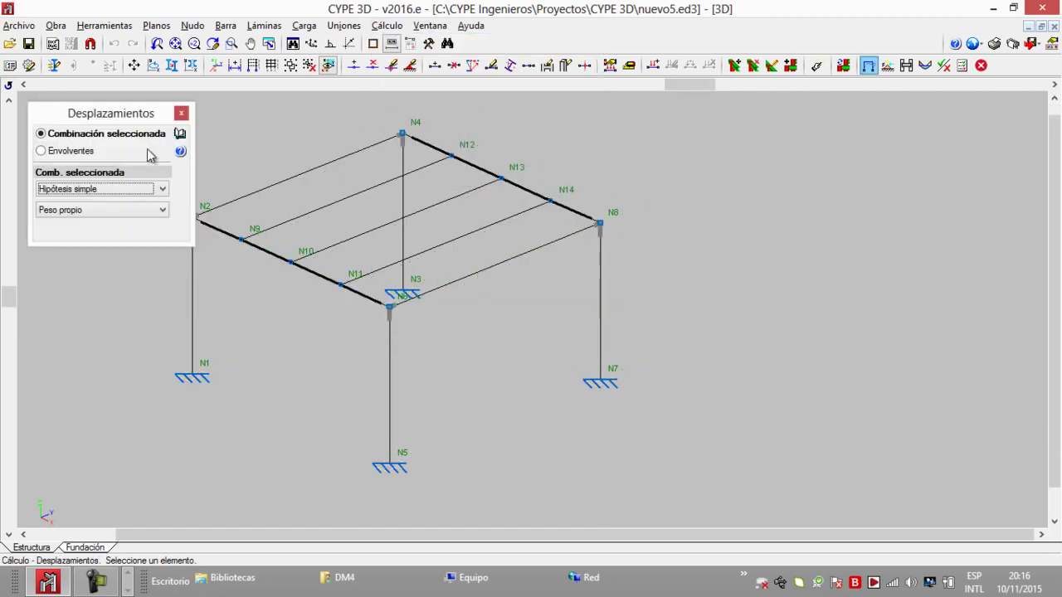
left_click(163, 213)
left_click(91, 253)
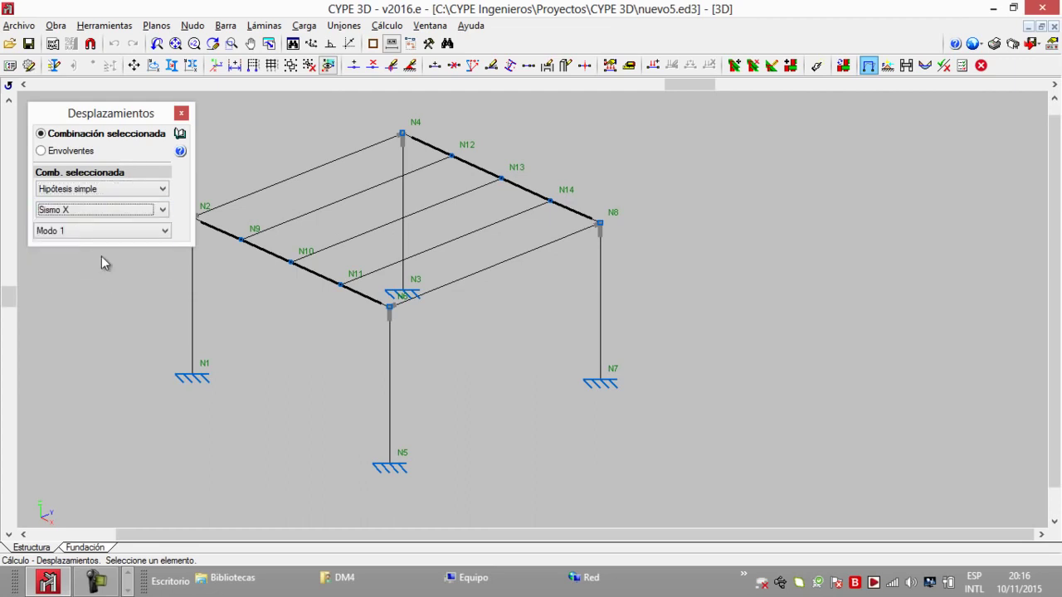
left_click(136, 235)
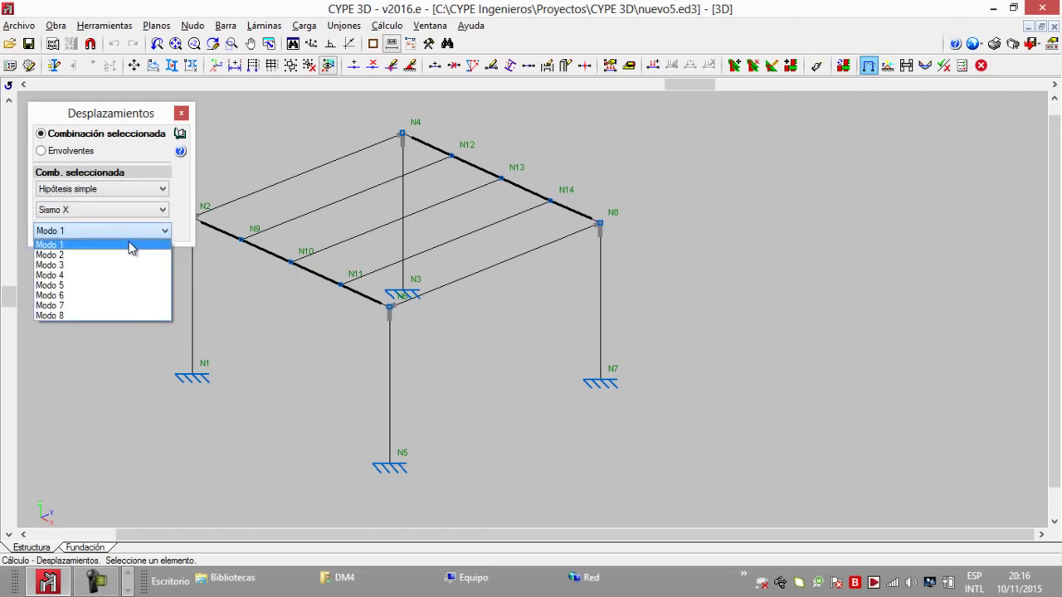
left_click(130, 245)
left_click(392, 469)
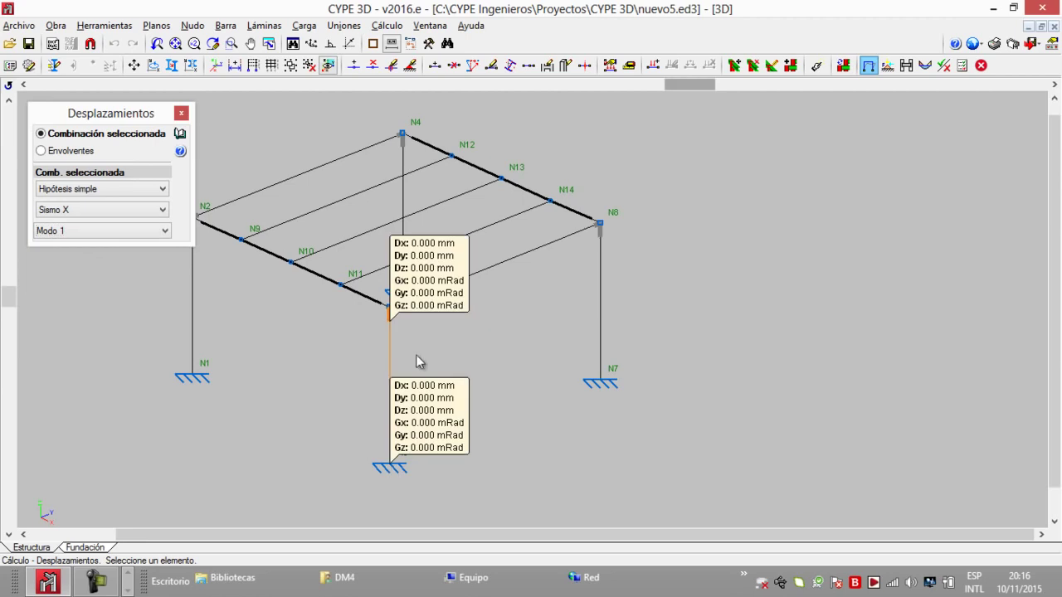
Check the Sismo X displacements of columns N5/N6 and N7/N8 for Modo 2, and close the displacements display.
scroll(435, 319, "up", 1)
left_click(161, 230)
left_click(135, 249)
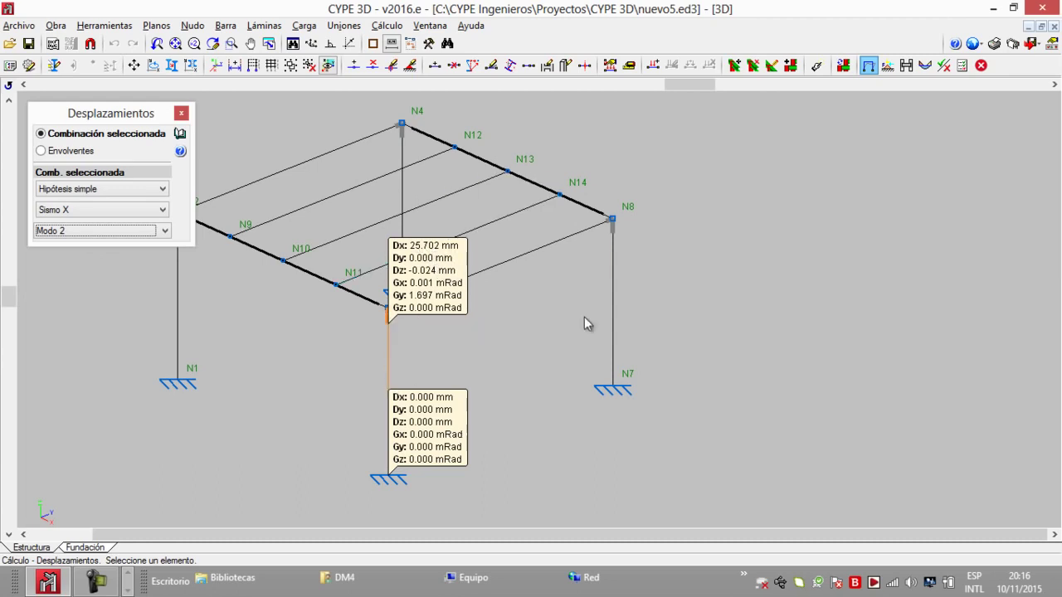
left_click(613, 236)
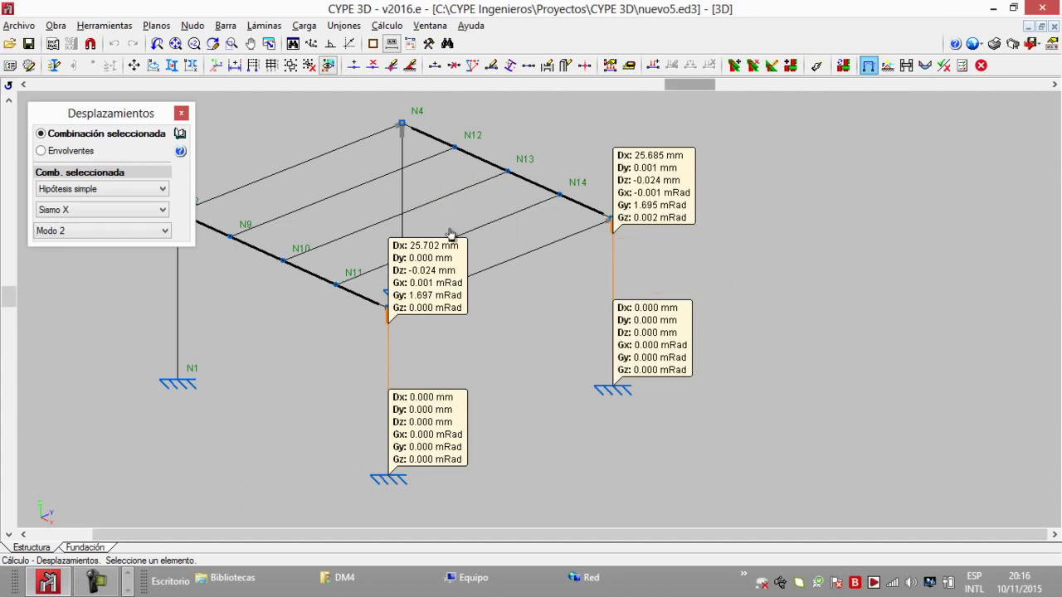
scroll(373, 244, "down", 5)
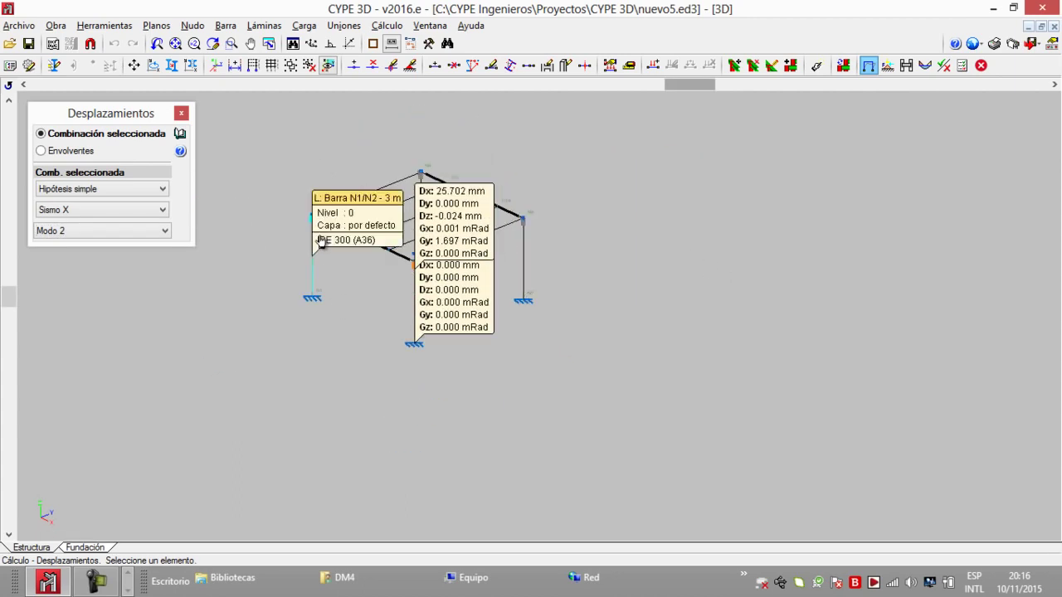
scroll(375, 273, "up", 3)
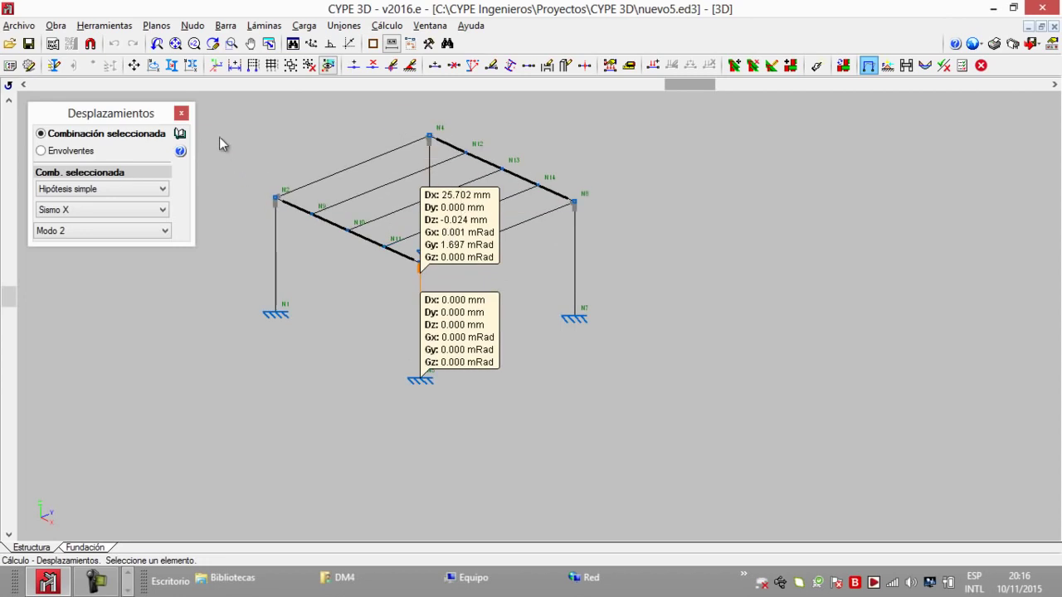
left_click(181, 113)
Switch to the GALPON 2 model in the other CYPE 3D window and open a 3D view of its complete structure.
middle_click_drag(395, 134, 418, 162)
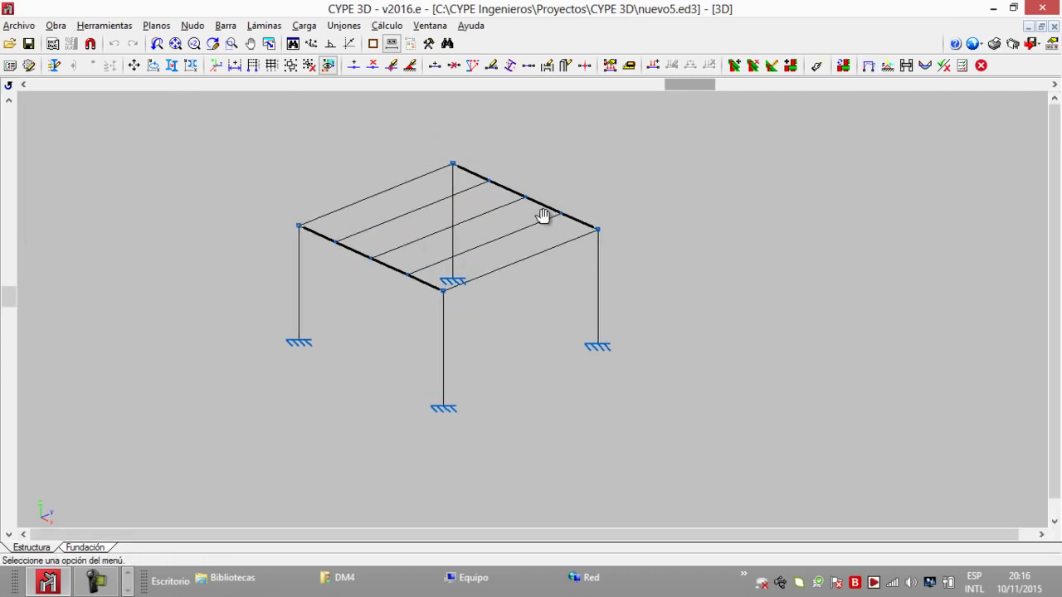
middle_click_drag(543, 218, 585, 227)
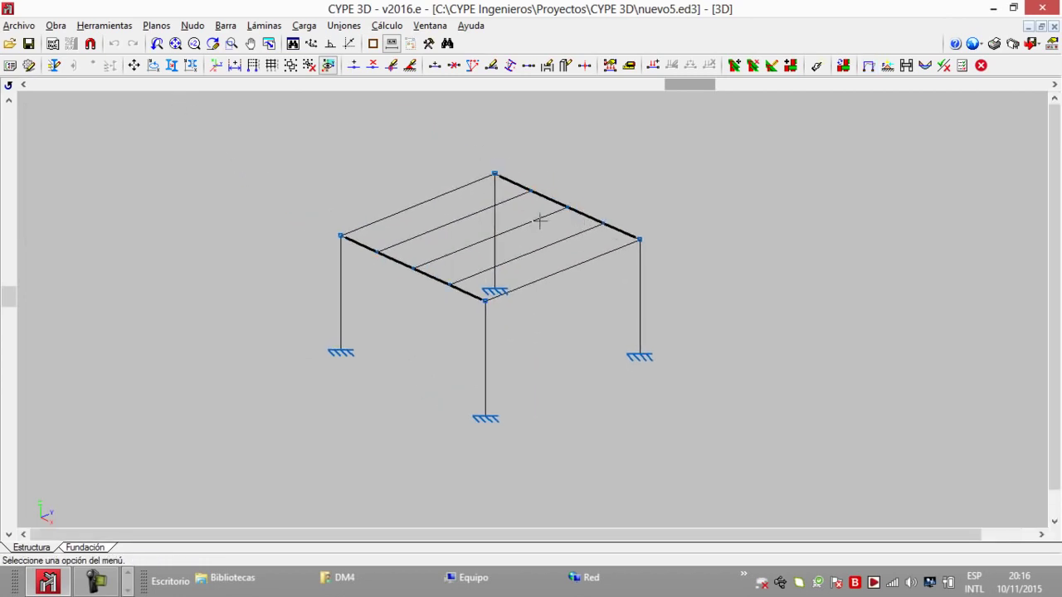
left_click(993, 8)
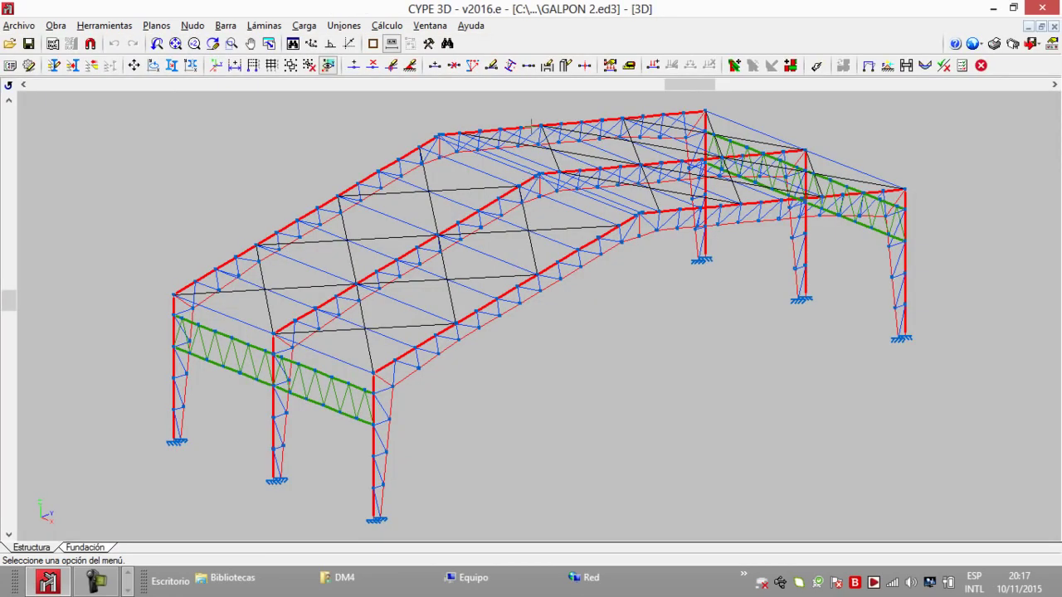
left_click_drag(683, 85, 650, 83)
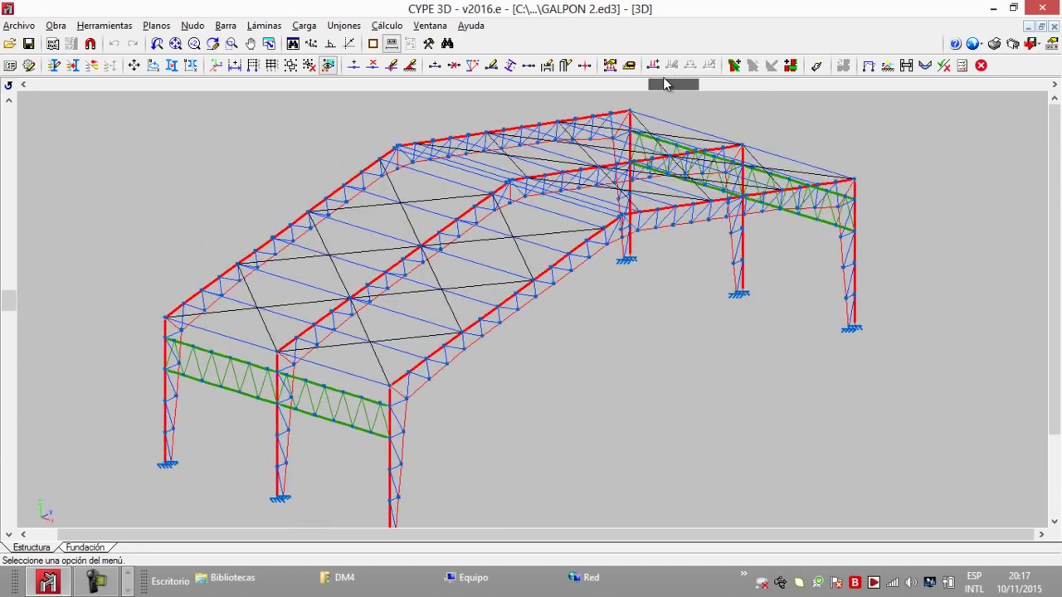
left_click(56, 25)
mouse_move(223, 371)
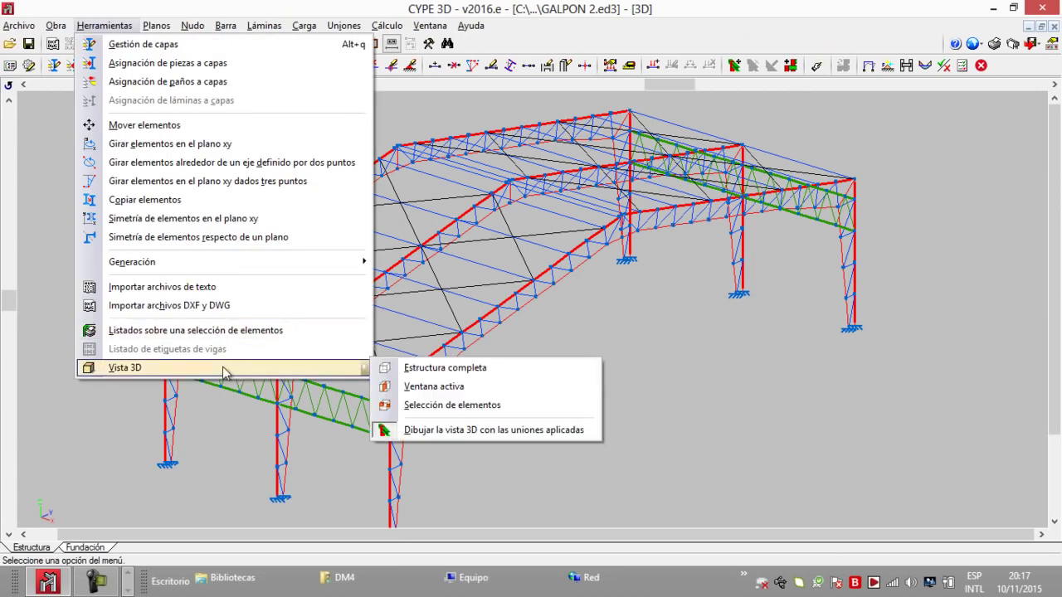
left_click(402, 374)
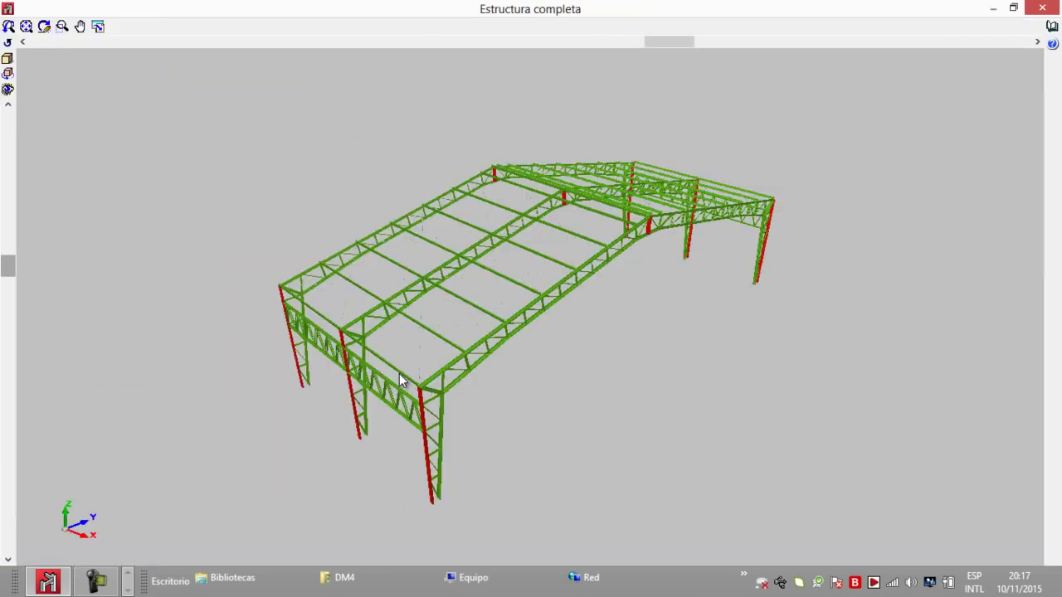
Examine the truss chords, web members and purlin support up close in the 3D view.
scroll(399, 374, "up", 5)
scroll(421, 359, "up", 6)
middle_click_drag(538, 330, 566, 284)
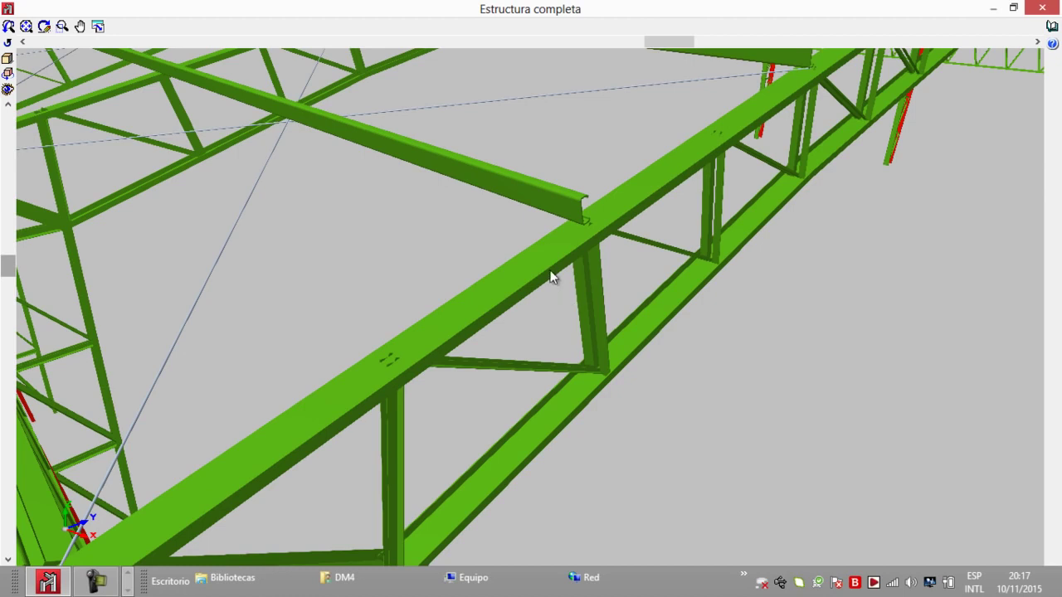
Examine how the C-shaped roof purlins rest on the truss top chord in the 3D view.
scroll(552, 273, "down", 3)
scroll(558, 277, "up", 3)
middle_click_drag(564, 280, 561, 279)
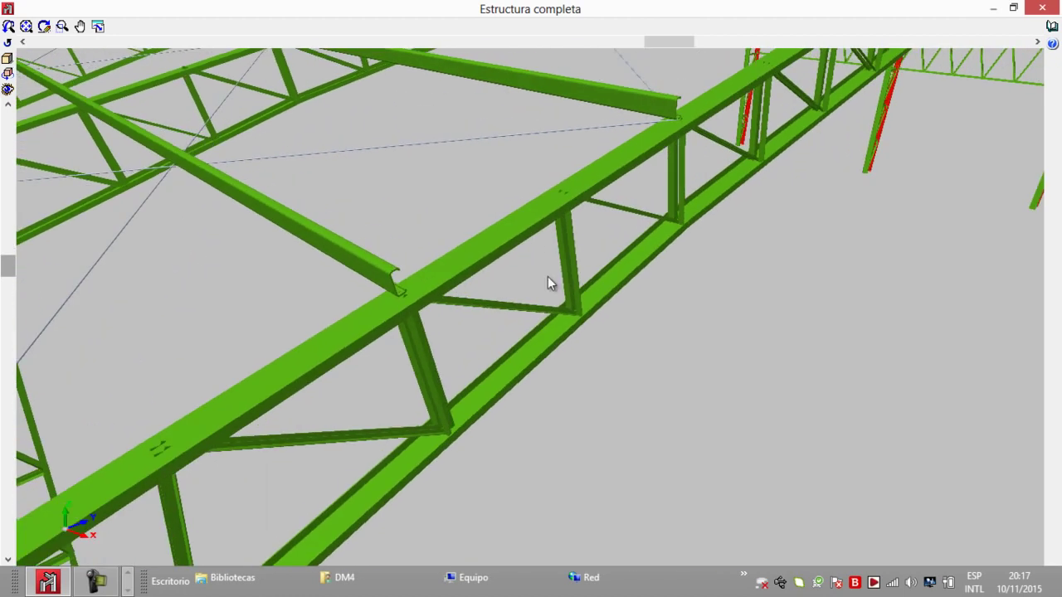
scroll(410, 283, "down", 2)
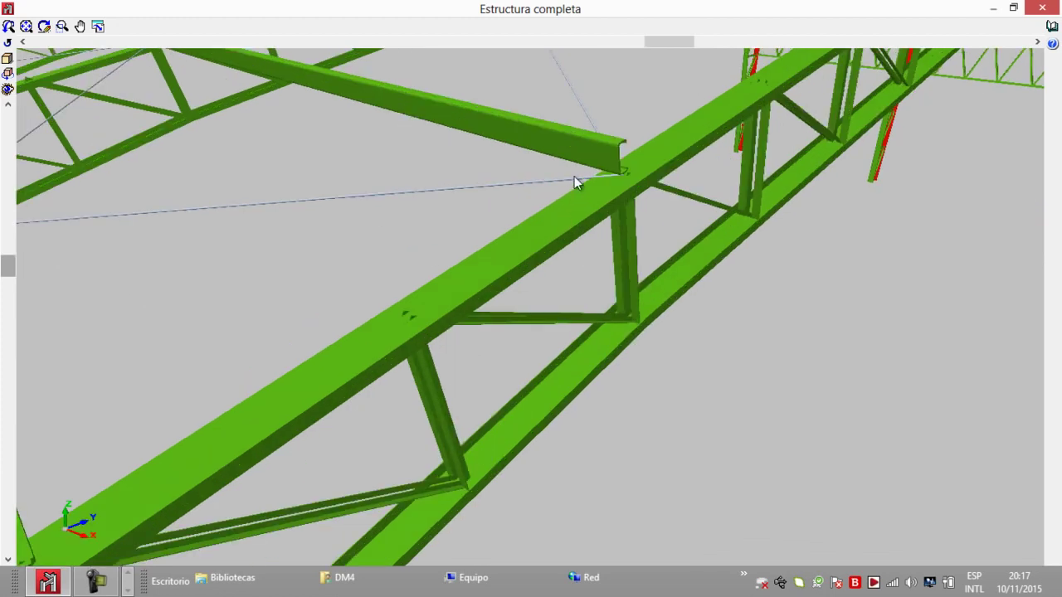
scroll(576, 182, "up", 3)
scroll(576, 170, "down", 2)
scroll(575, 208, "up", 3)
scroll(578, 203, "down", 1)
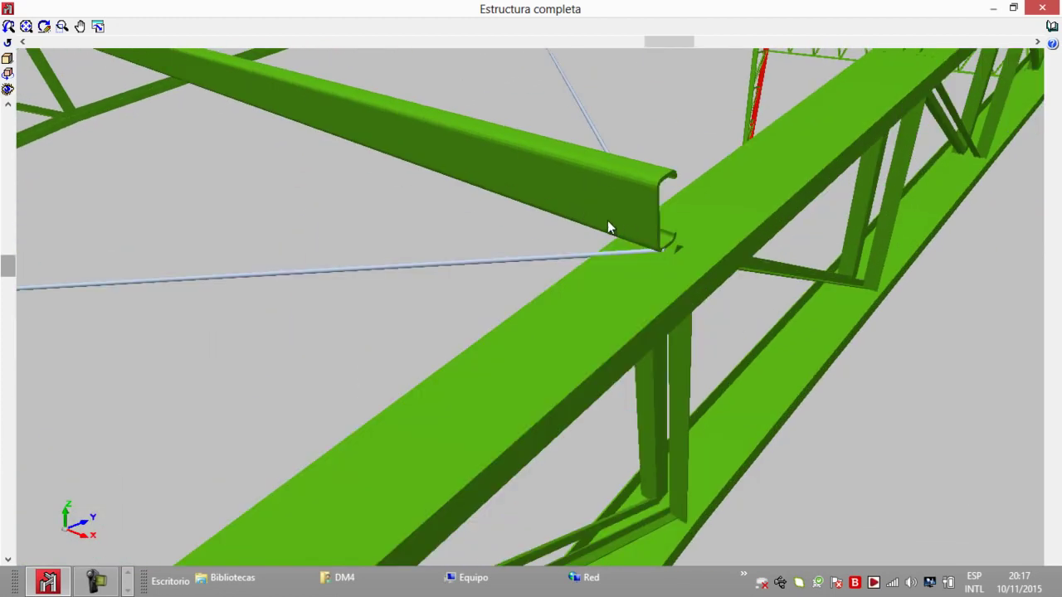
scroll(620, 233, "down", 3)
scroll(480, 225, "up", 2)
scroll(608, 288, "down", 1)
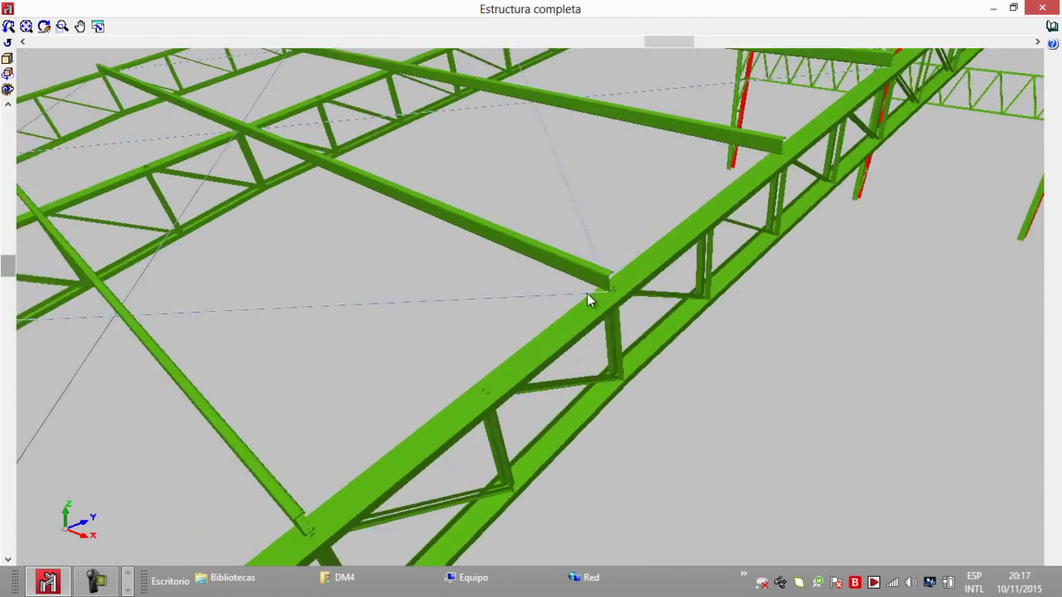
scroll(515, 279, "down", 2)
middle_click_drag(515, 280, 464, 256)
scroll(473, 256, "up", 2)
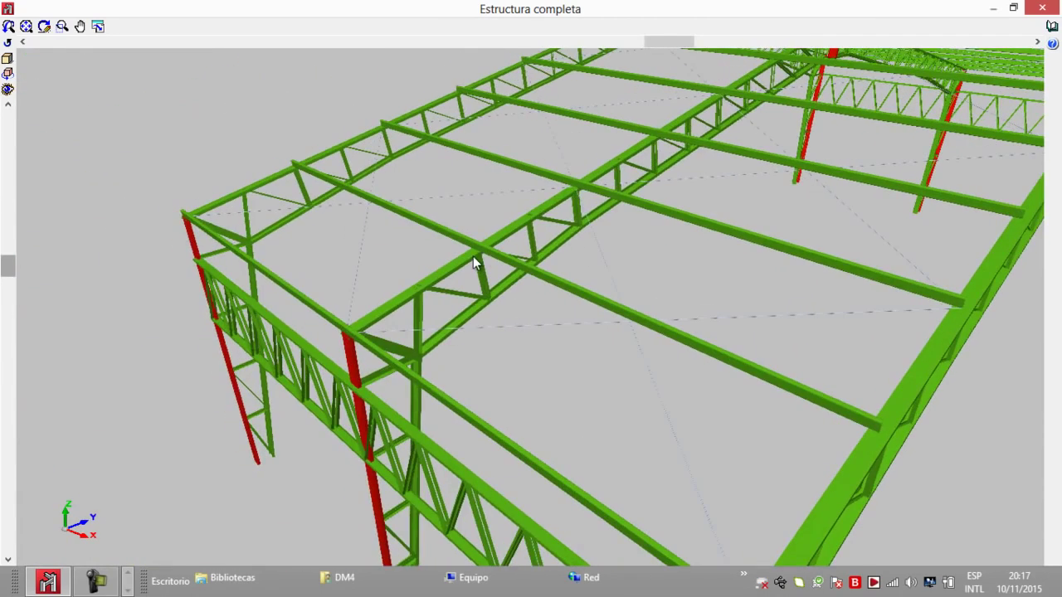
Examine the lattice beams that tie the column heads together along the side of the shed.
middle_click_drag(657, 50, 663, 140)
scroll(654, 136, "down", 3)
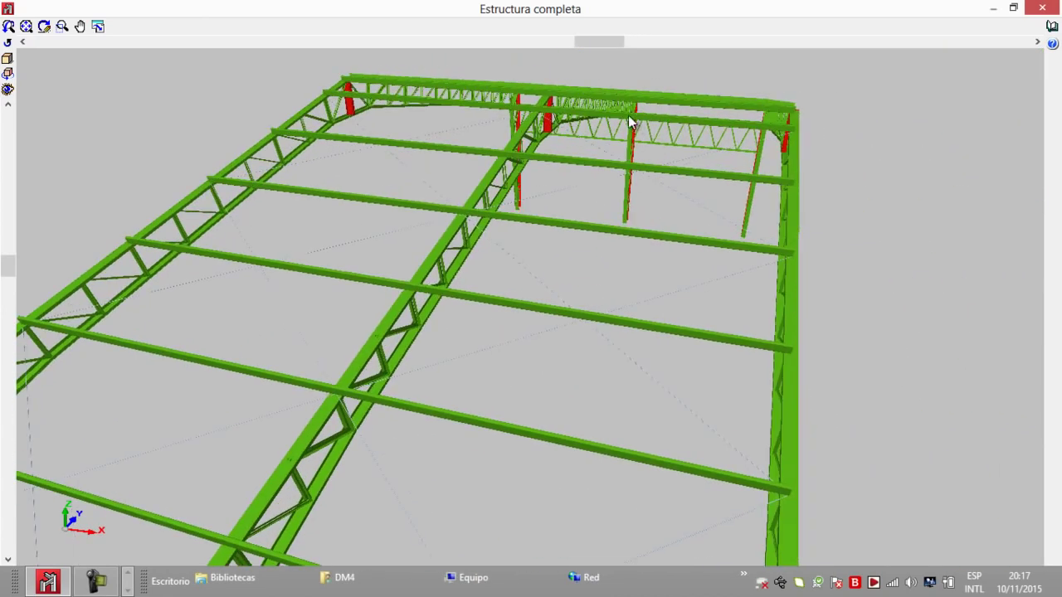
scroll(633, 107, "up", 2)
scroll(633, 107, "up", 5)
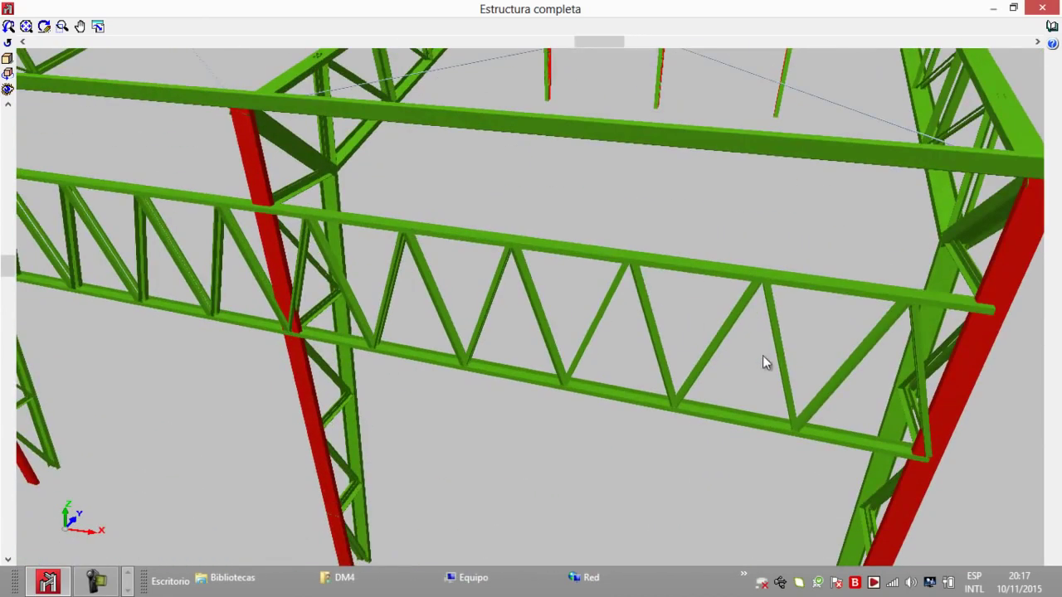
scroll(537, 293, "down", 4)
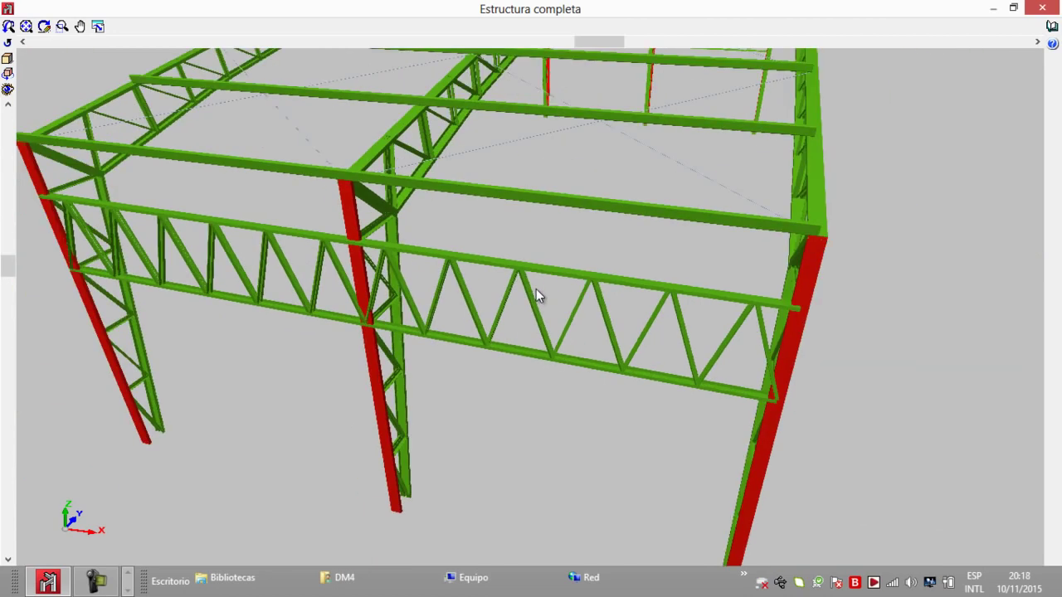
scroll(508, 283, "up", 2)
scroll(515, 284, "up", 2)
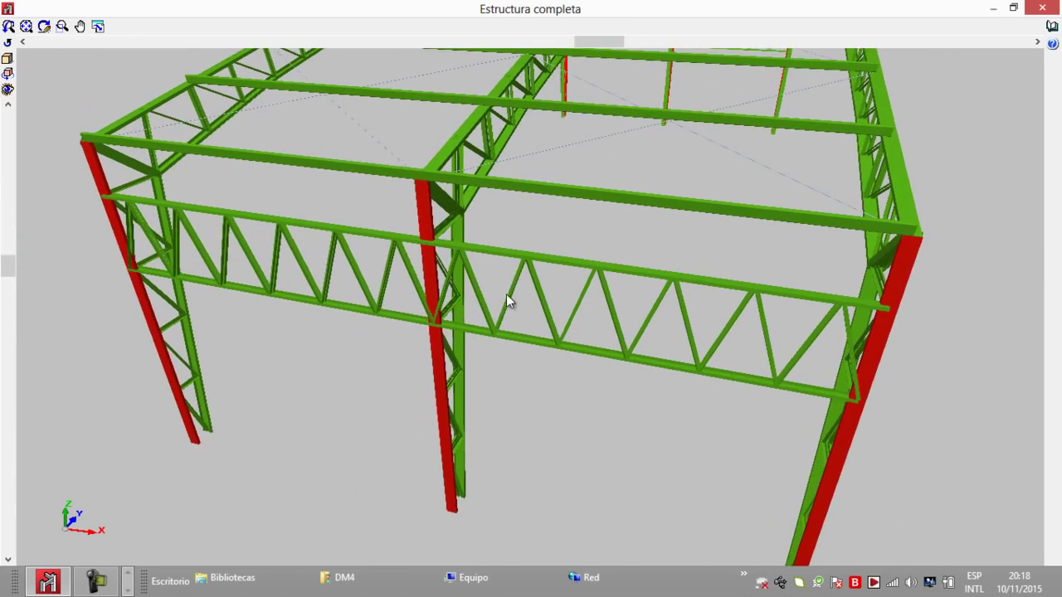
scroll(501, 307, "up", 3)
scroll(497, 312, "down", 8)
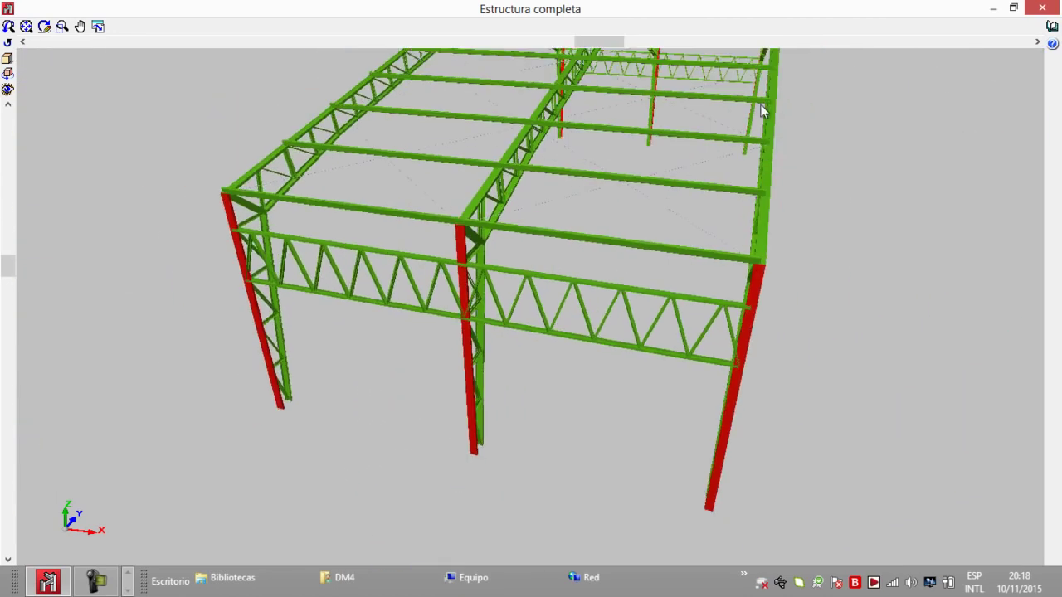
Examine the ridge joint and the truss web members beside it, and close the 3D view of the complete structure.
left_click_drag(604, 42, 728, 39)
scroll(699, 156, "up", 6)
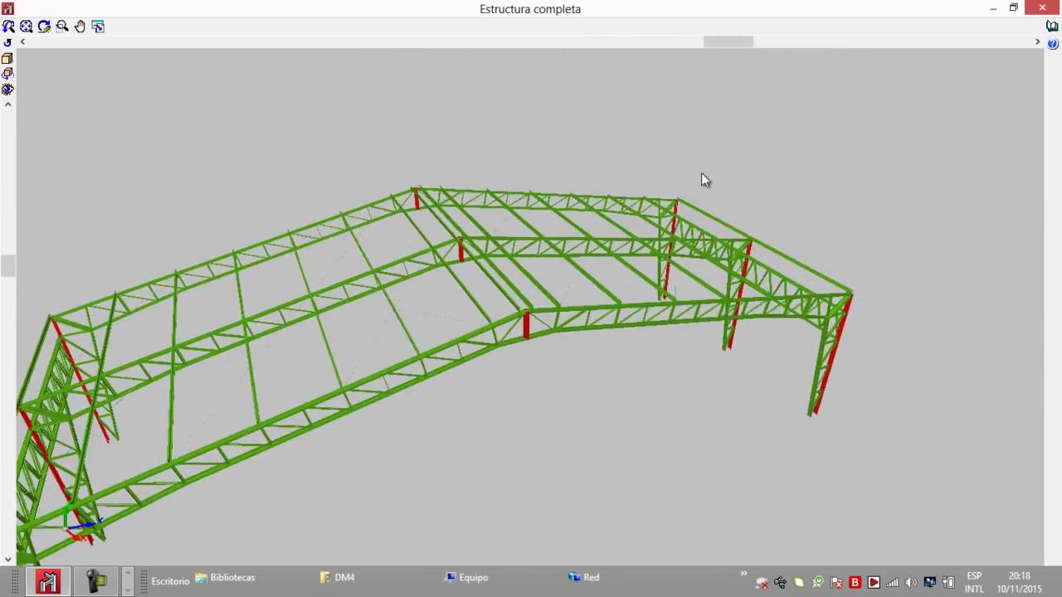
scroll(662, 259, "up", 8)
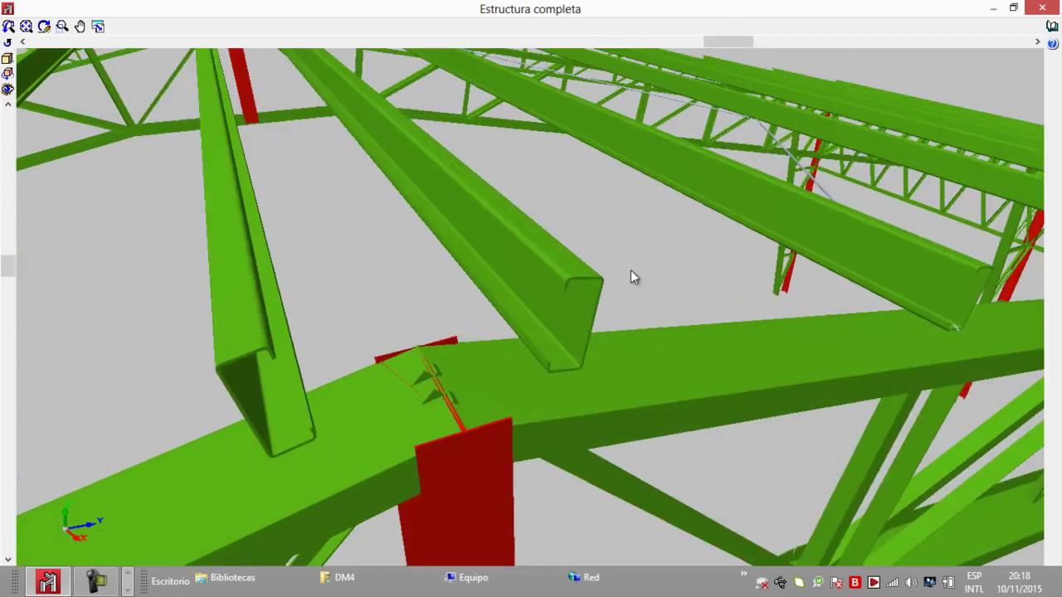
scroll(630, 274, "down", 6)
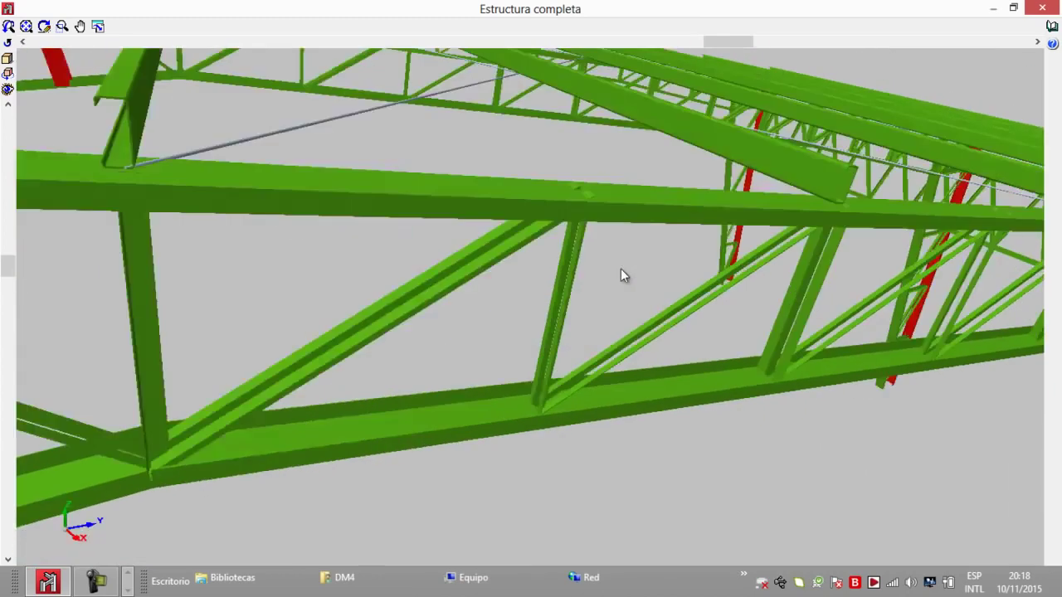
scroll(589, 271, "down", 2)
scroll(628, 270, "up", 8)
scroll(640, 264, "down", 10)
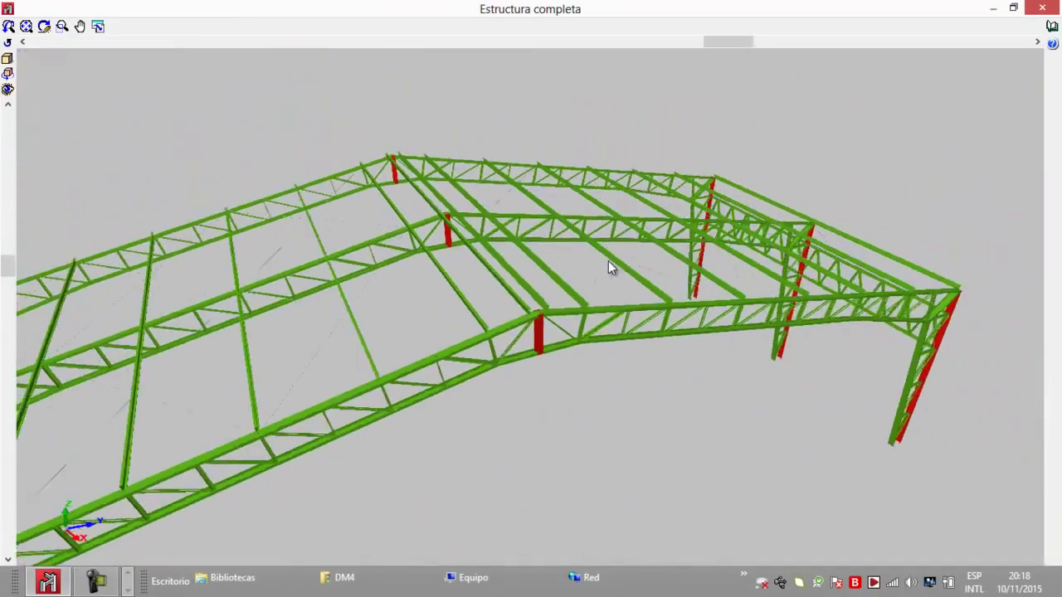
middle_click_drag(648, 256, 688, 194)
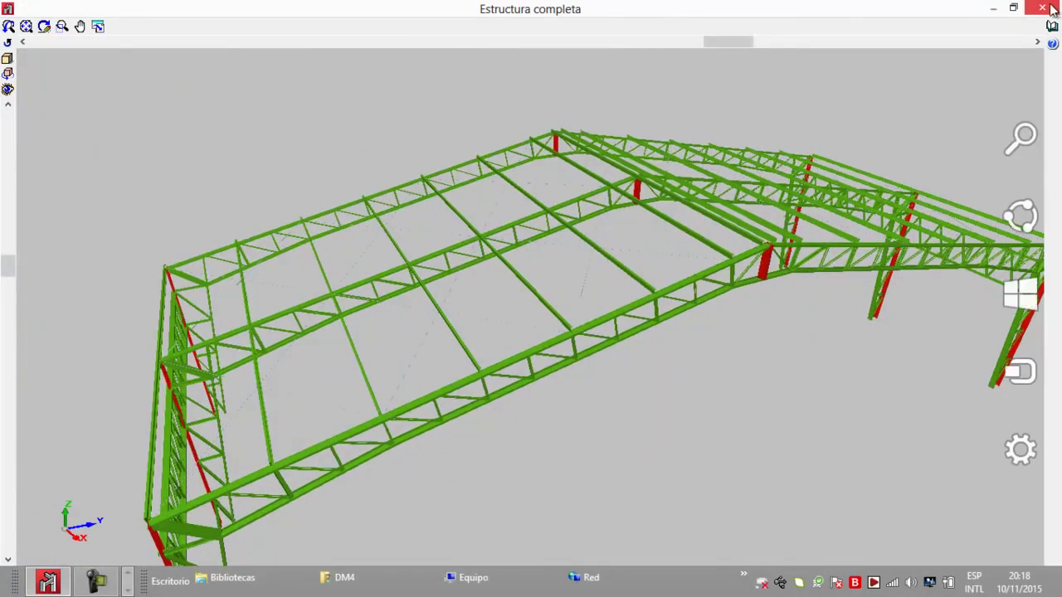
left_click(1051, 8)
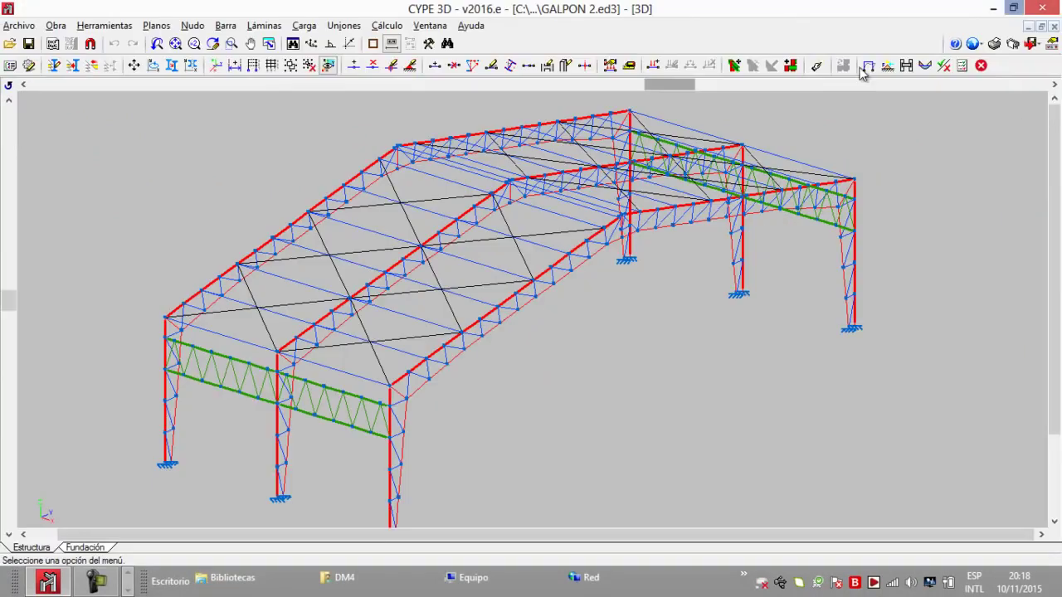
Generate a report of GALPON 2 containing only the Sismo chapter of the structure's results.
left_click(995, 45)
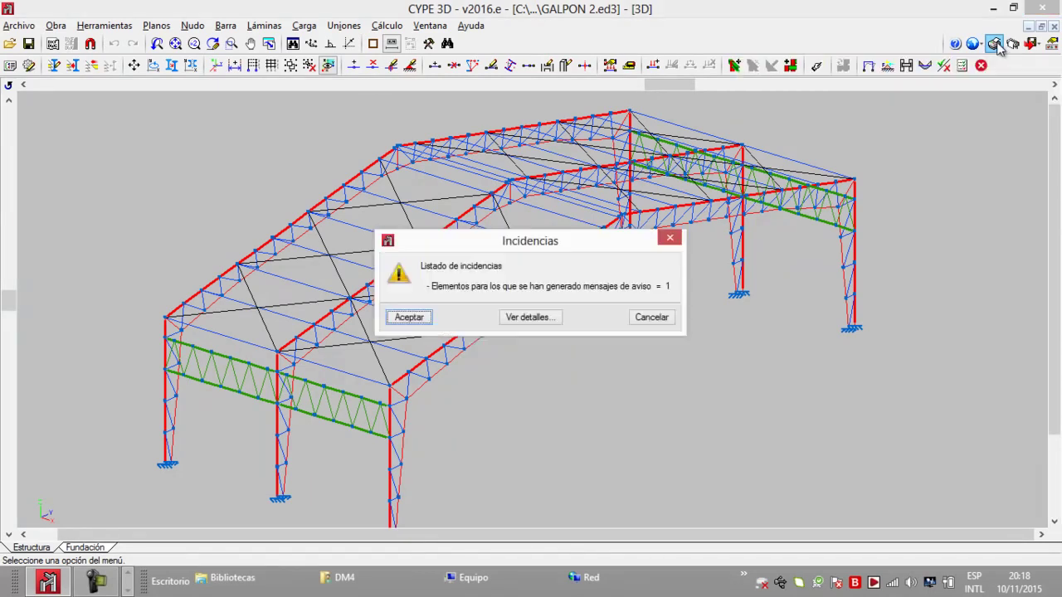
left_click(430, 319)
left_click(400, 193)
left_click(414, 218)
left_click(429, 243)
left_click(414, 268)
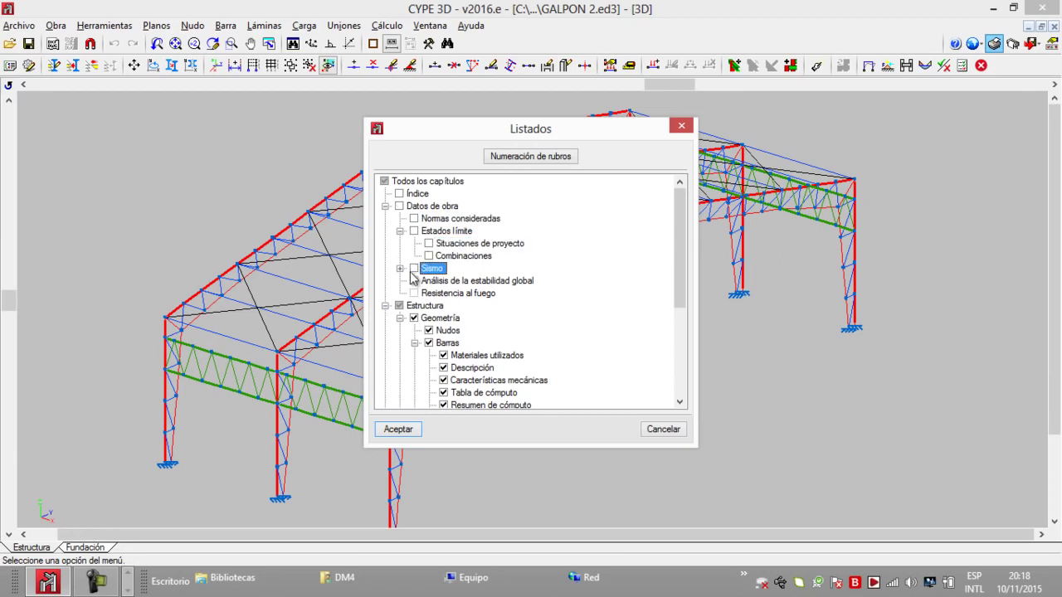
left_click(414, 318)
scroll(548, 303, "down", 4)
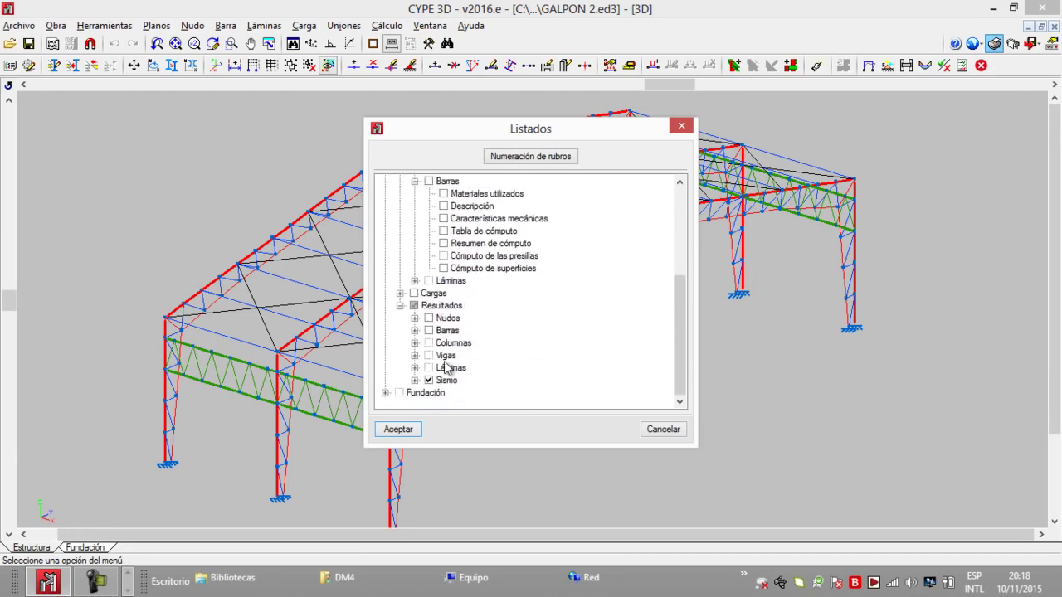
left_click(416, 432)
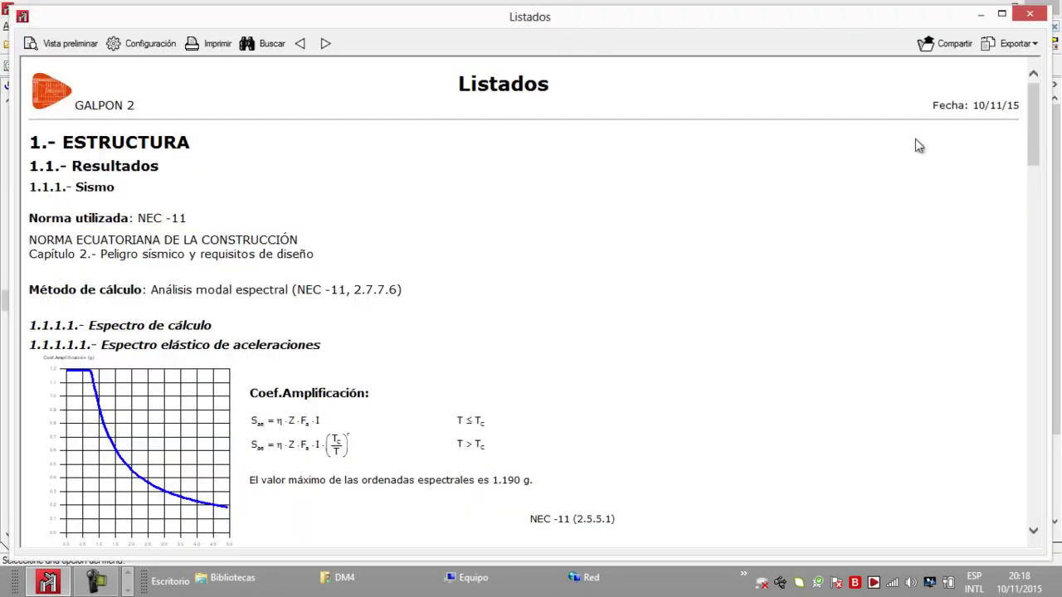
Review the modal participation coefficients table in the seismic report, and close the report.
left_click_drag(1037, 137, 1034, 370)
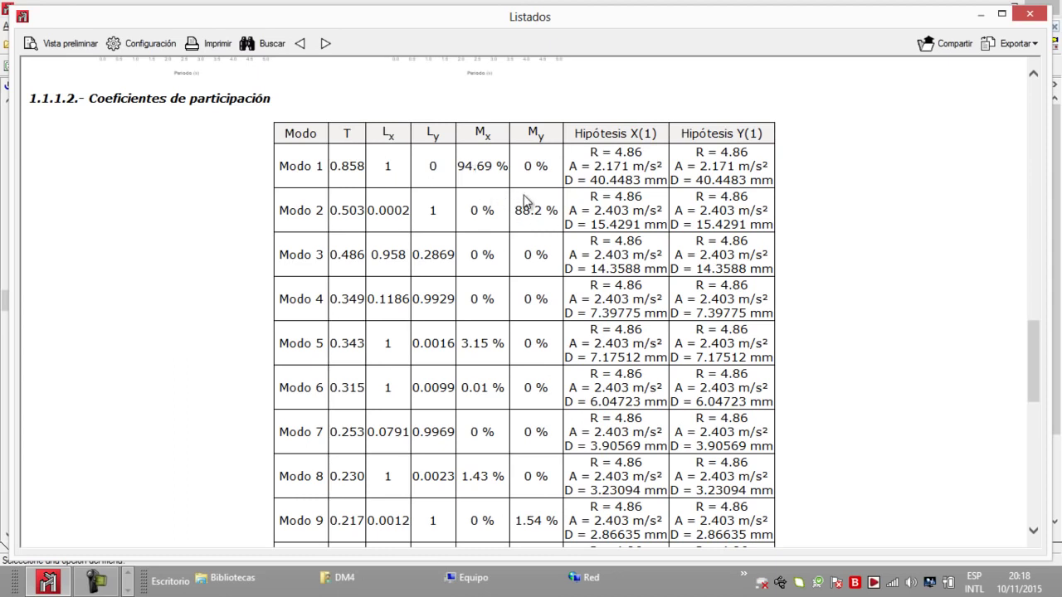
left_click(1030, 13)
left_click(683, 123)
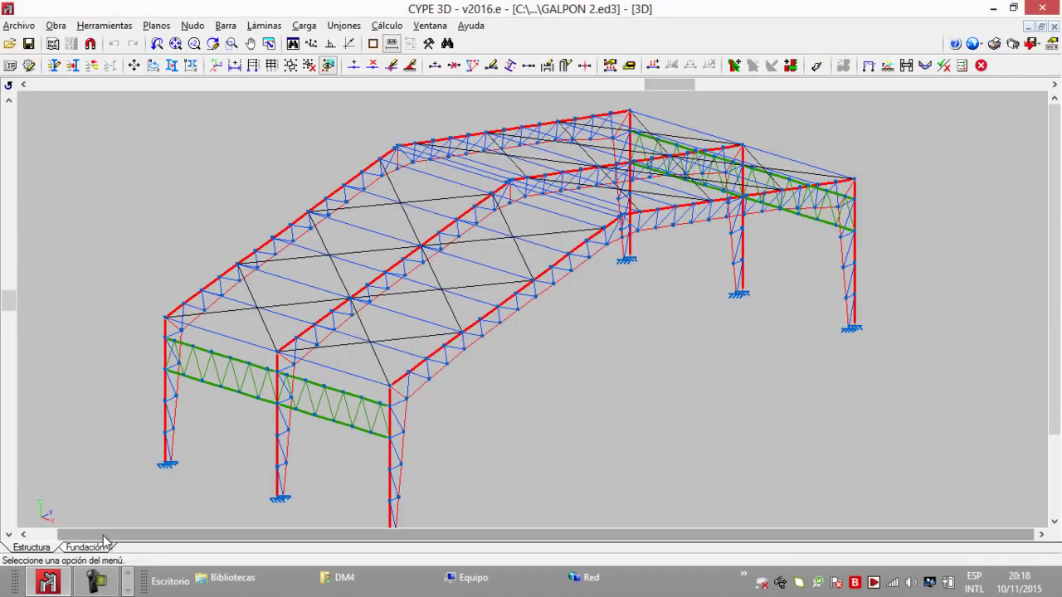
Display the deformed shape of the active window for the simple load case Sismo X, Modo 1.
left_click(387, 25)
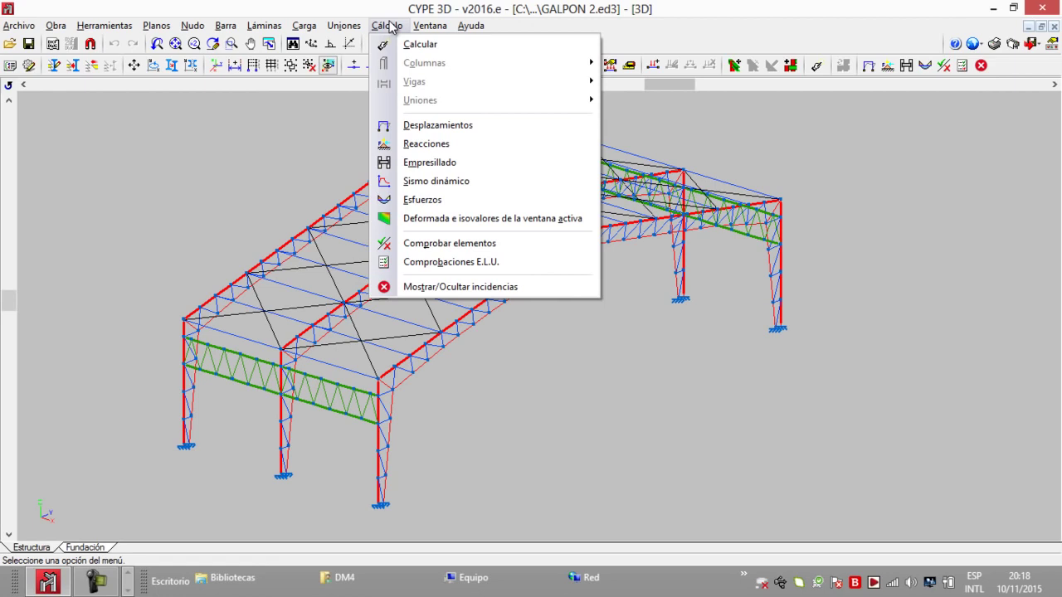
left_click(470, 218)
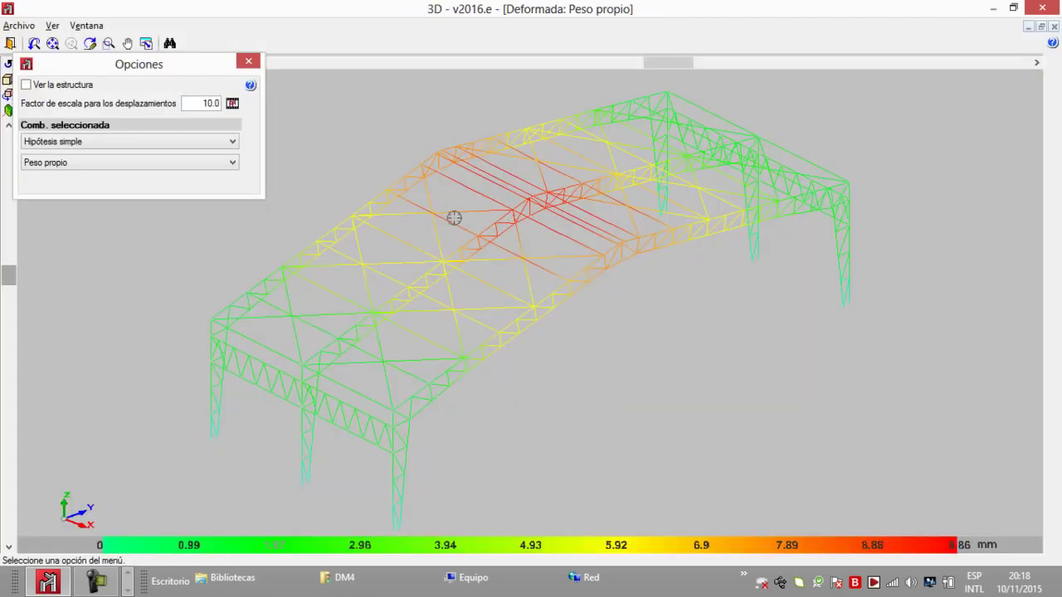
left_click(231, 142)
left_click(191, 156)
left_click(231, 162)
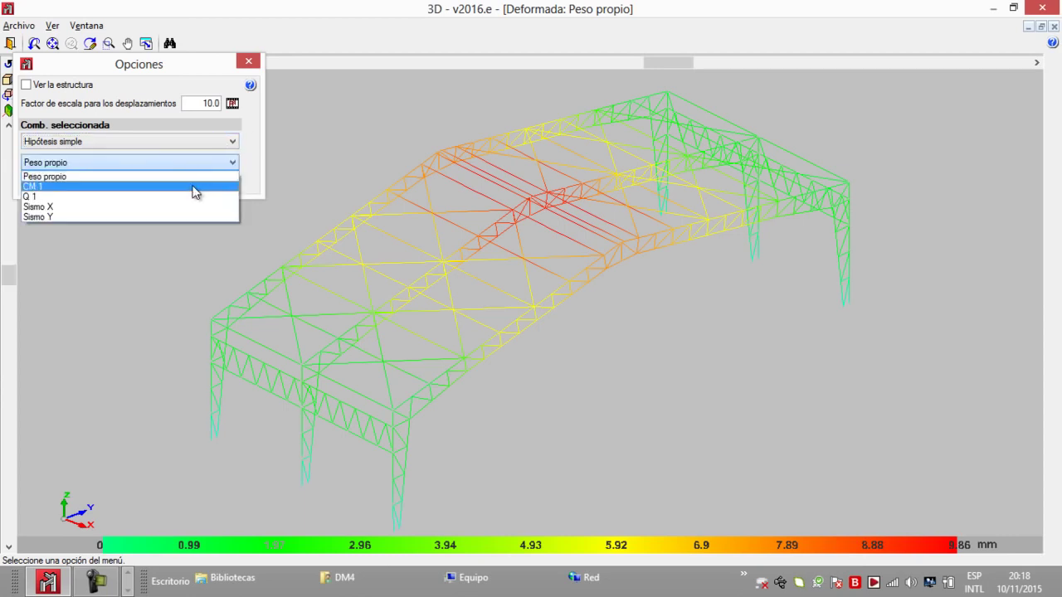
left_click(190, 207)
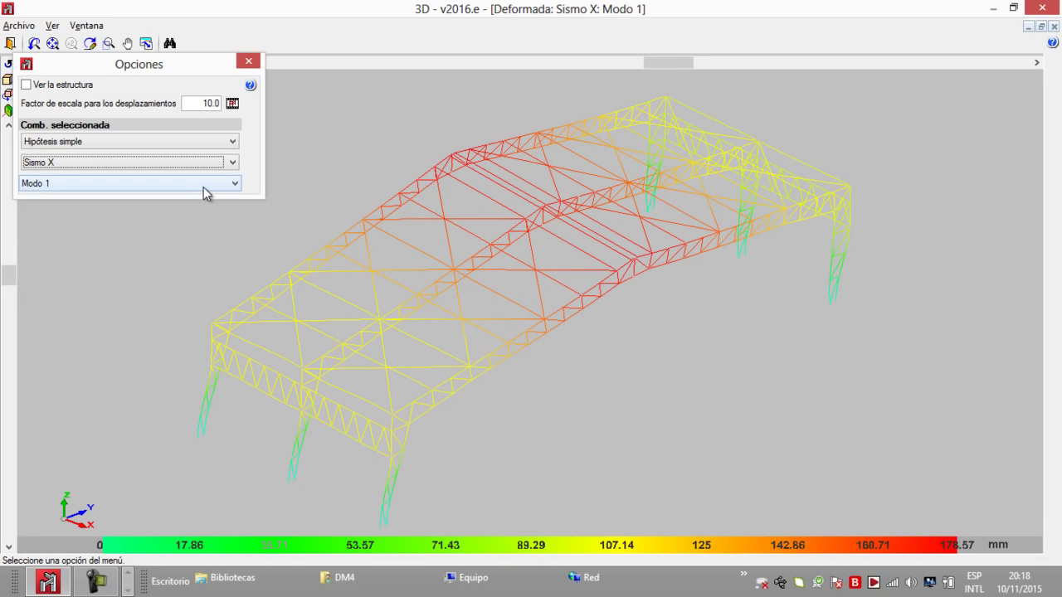
Play the animation of the Sismo X, Modo 1 deformed shape, watch it from another angle, and close it.
left_click(233, 103)
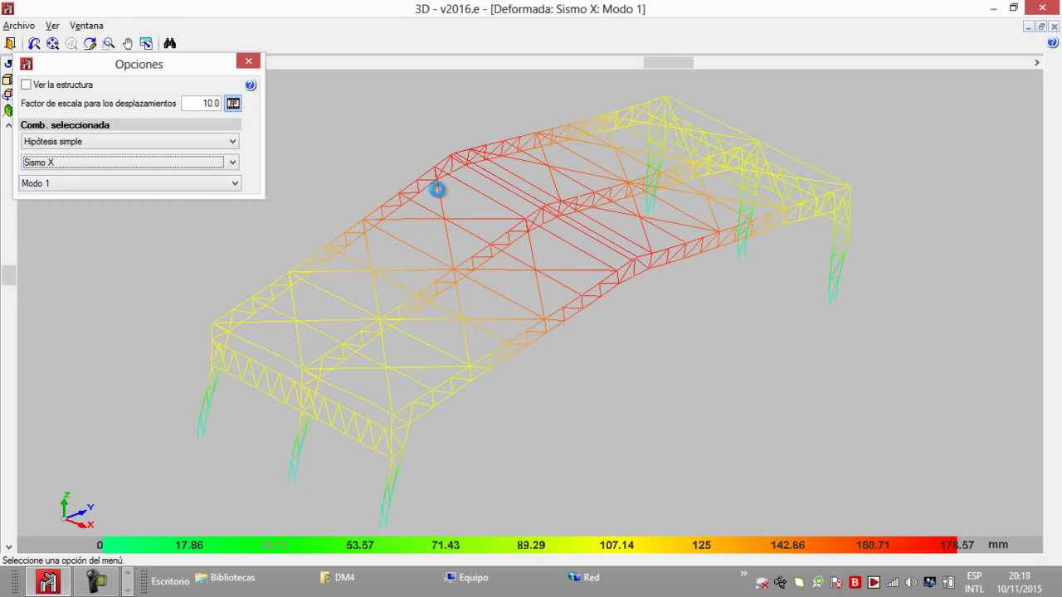
left_click_drag(659, 40, 611, 40)
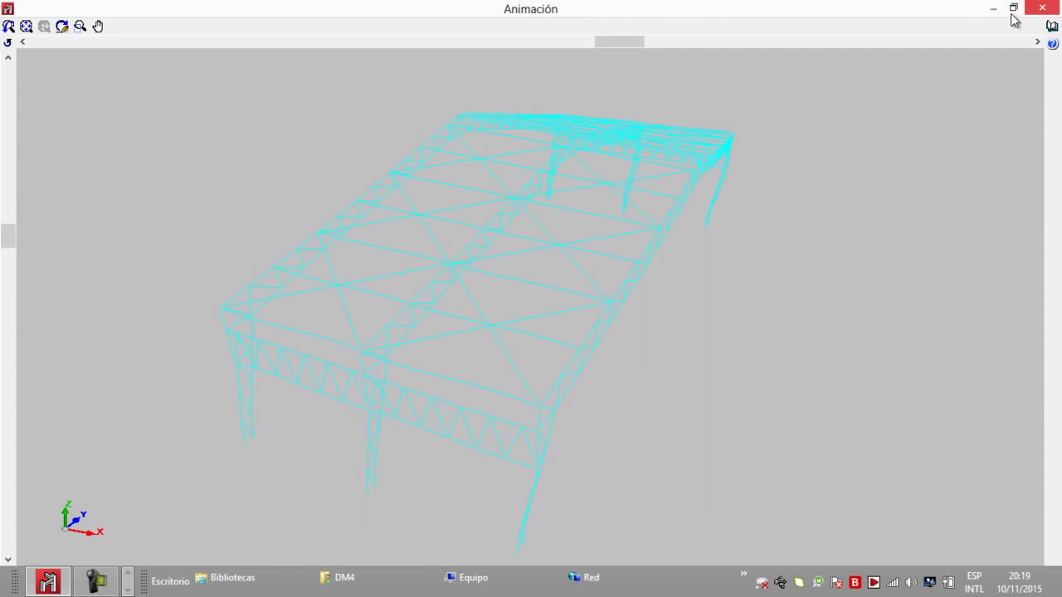
left_click(1046, 10)
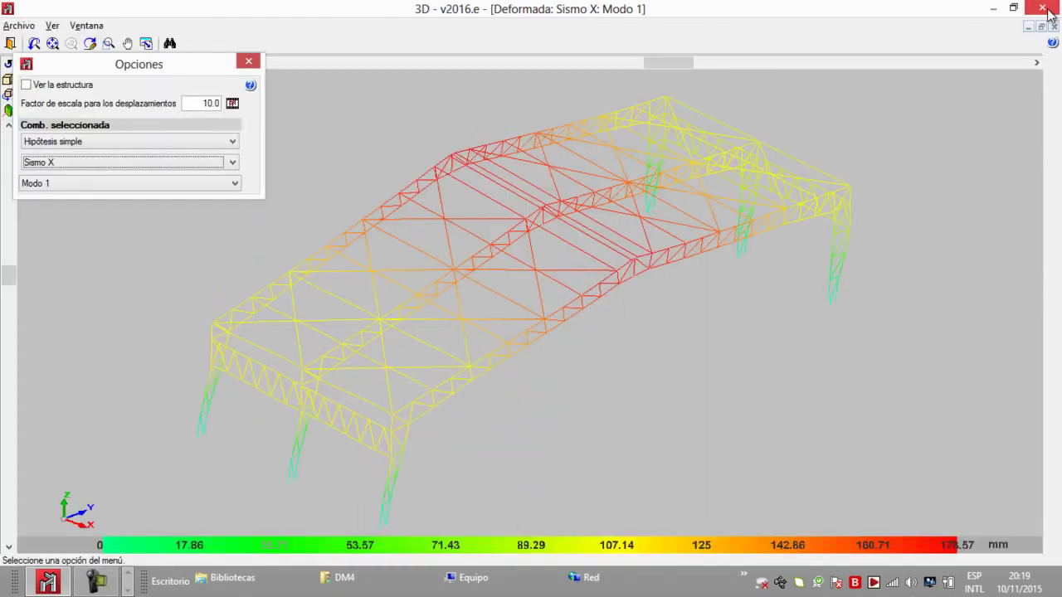
Close the deformation options and the deformed shape display to return to the GALPON 2 model.
left_click(262, 55)
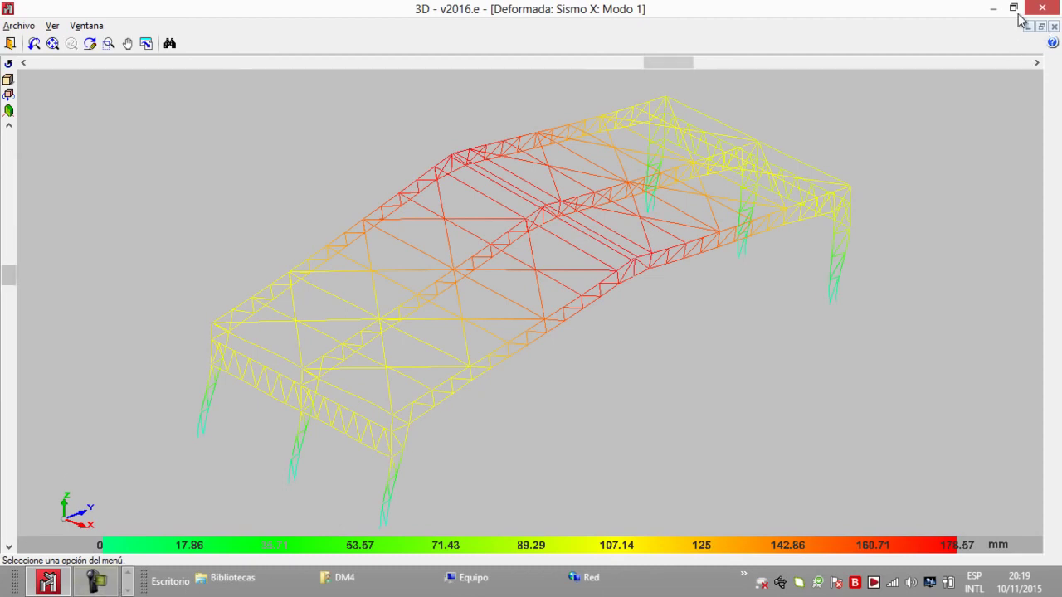
left_click(1055, 27)
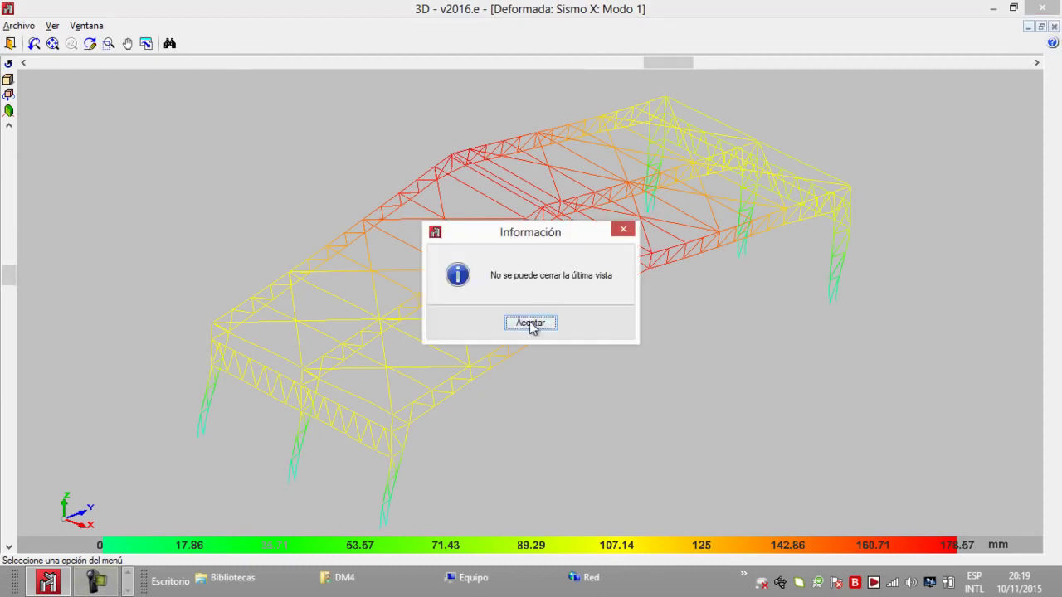
left_click(623, 229)
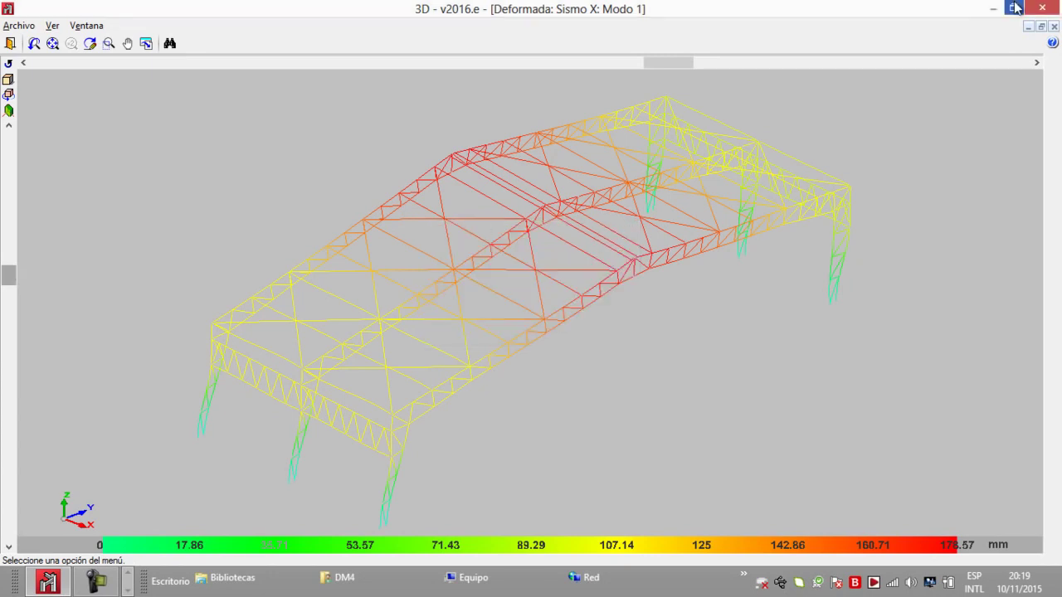
left_click(1042, 8)
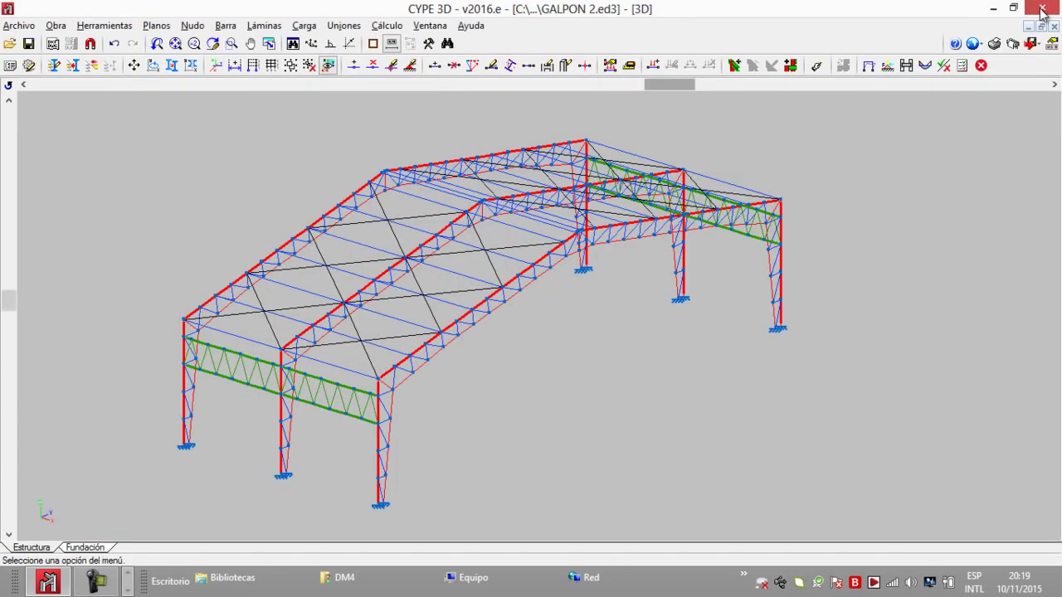
left_click_drag(685, 91, 748, 88)
scroll(593, 193, "up", 3)
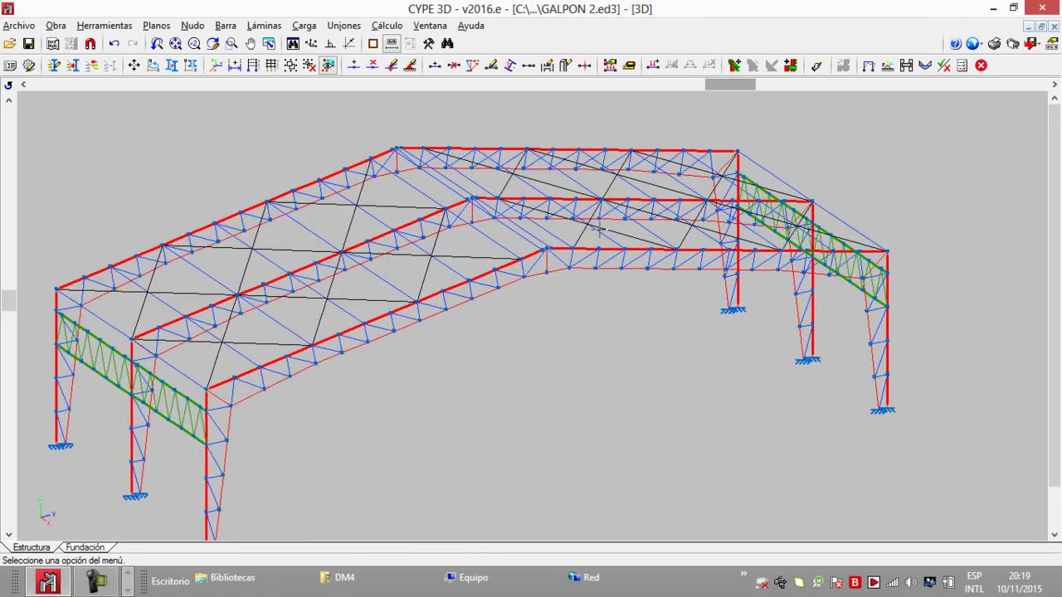
scroll(564, 208, "down", 5)
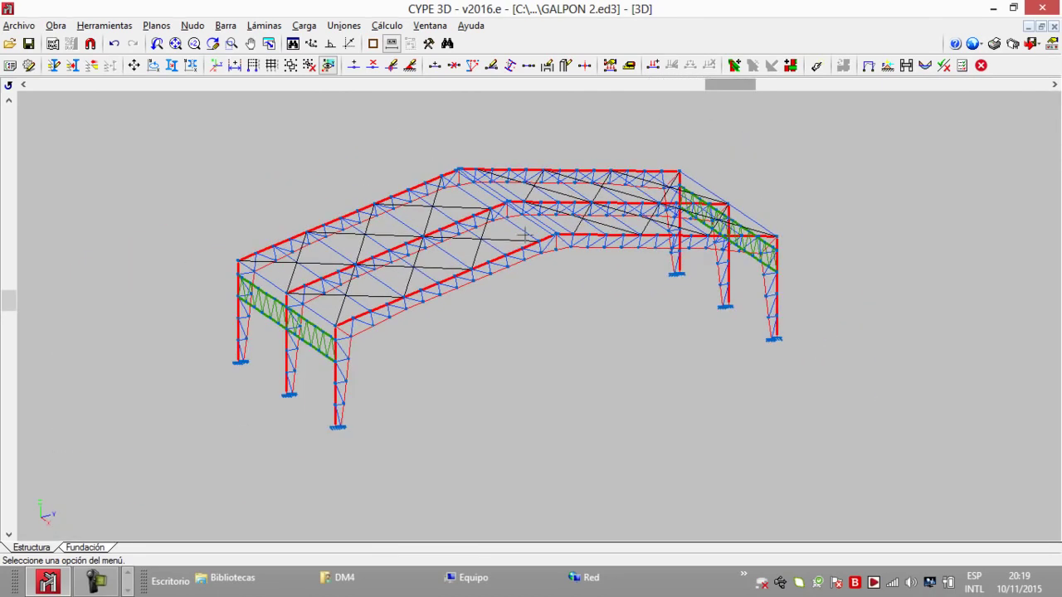
left_click_drag(713, 83, 639, 83)
scroll(578, 147, "up", 2)
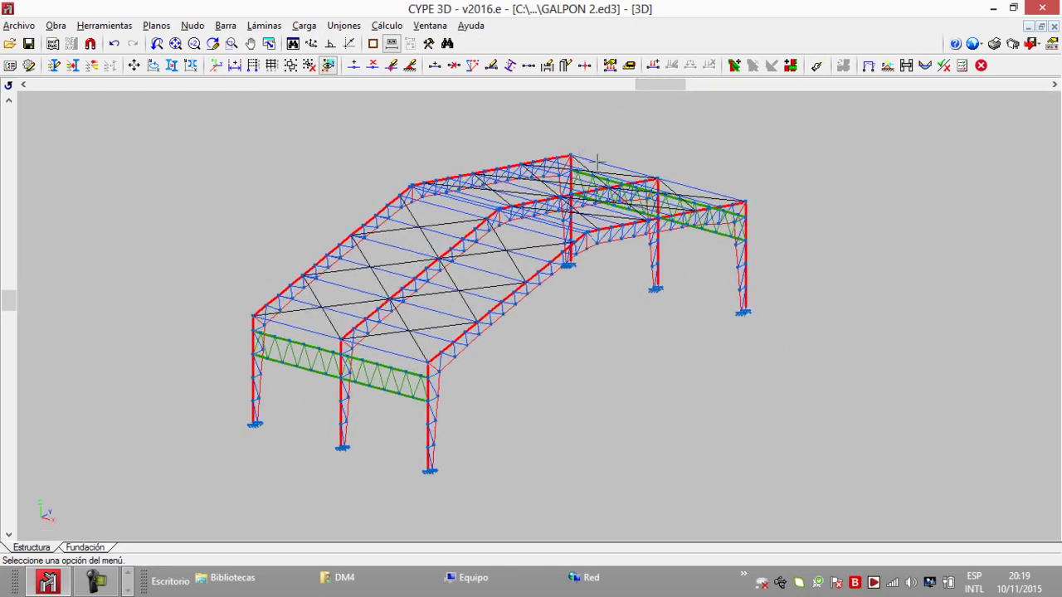